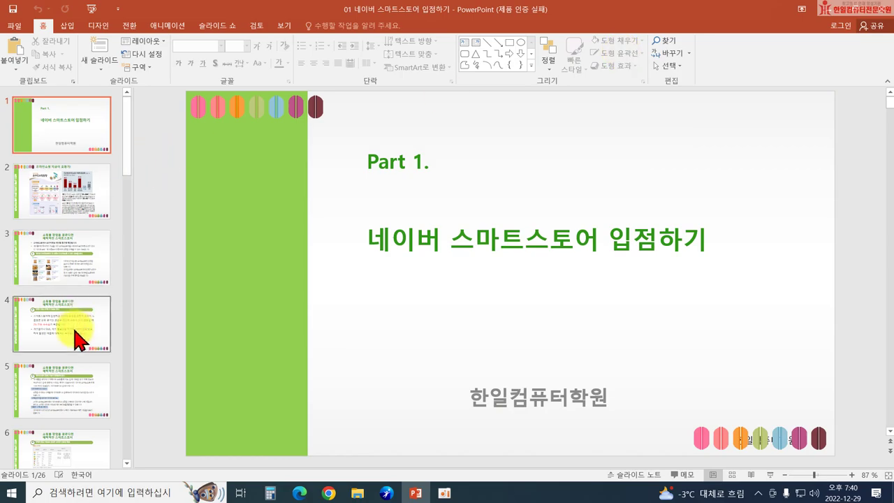
Step: Close the presentation and search Naver for 스마트스토어 in Microsoft Edge
left_click(878, 8)
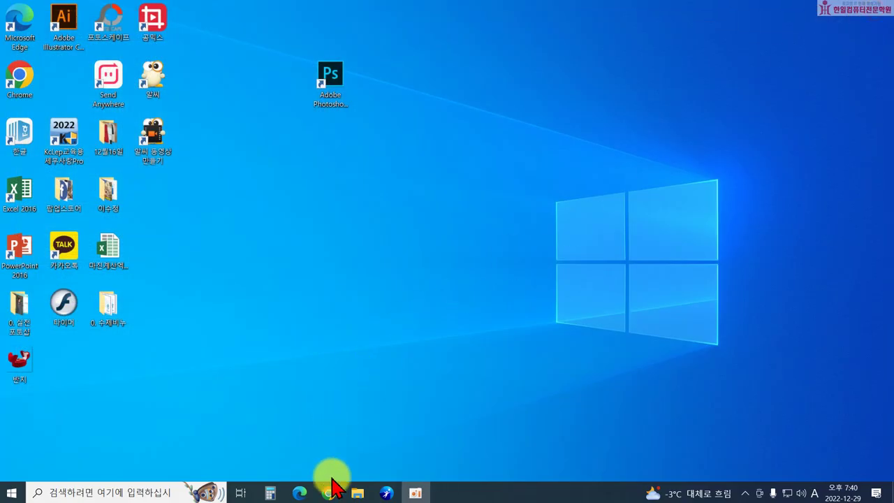
left_click(305, 490)
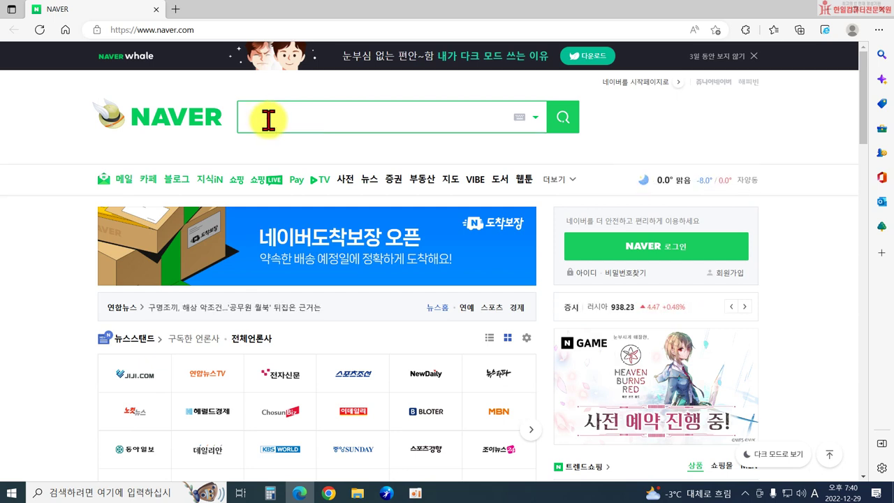
type("t")
key("BackSpace")
type("스마트스통")
type("어")
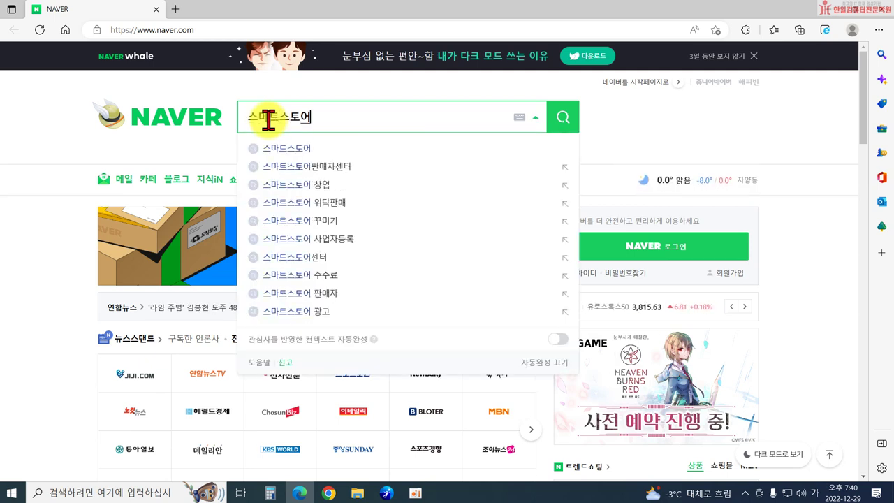
key("Return")
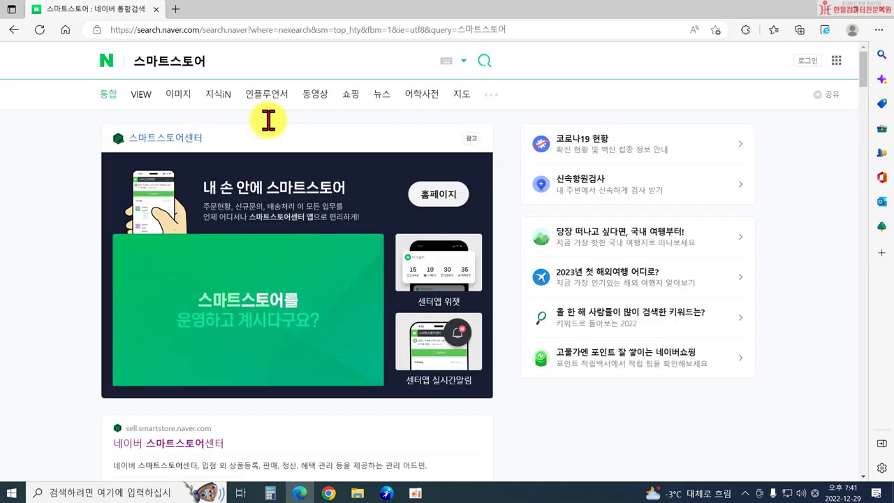
Step: Open 스마트스토어센터 and start the seller sign-up using a Naver ID
left_click(185, 141)
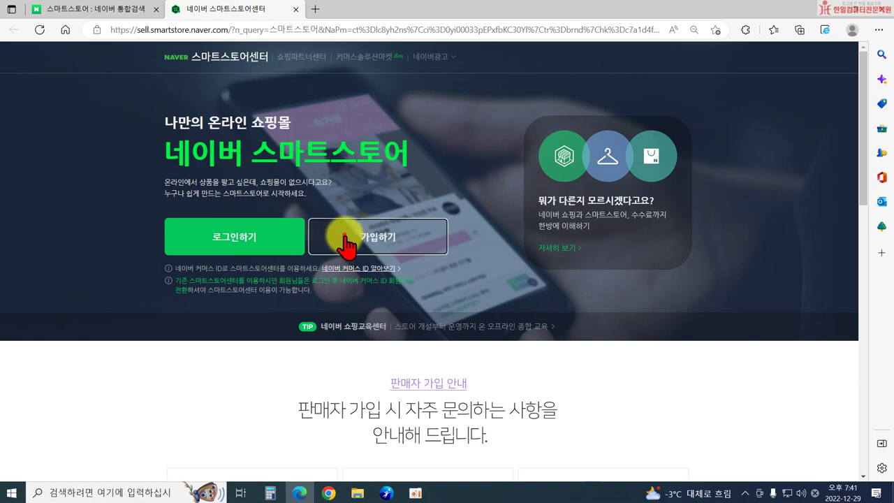
left_click(346, 244)
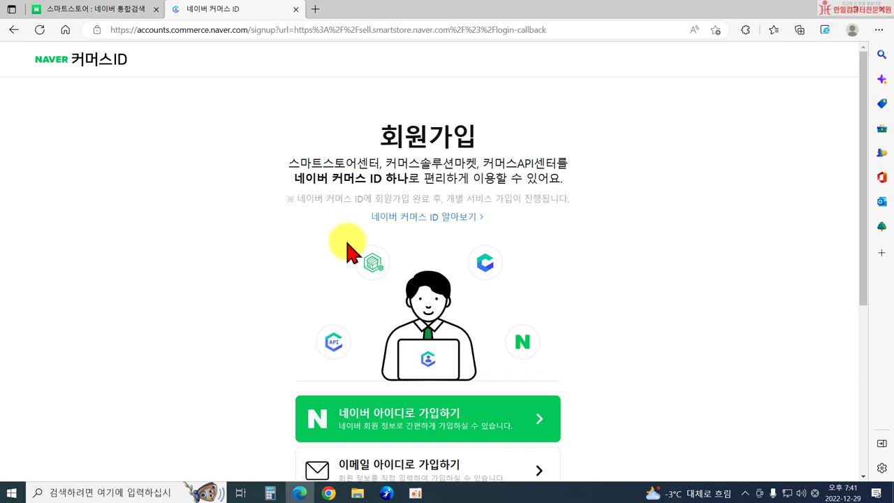
scroll(368, 275, "down", 2)
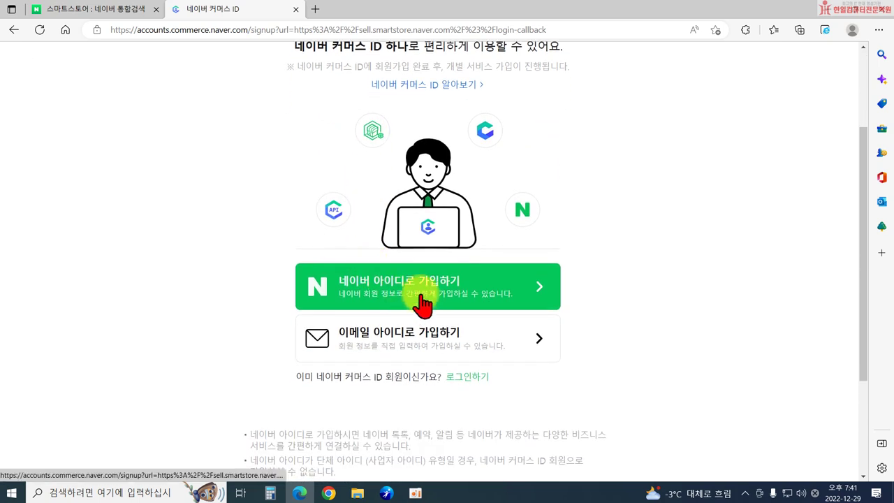
left_click(424, 301)
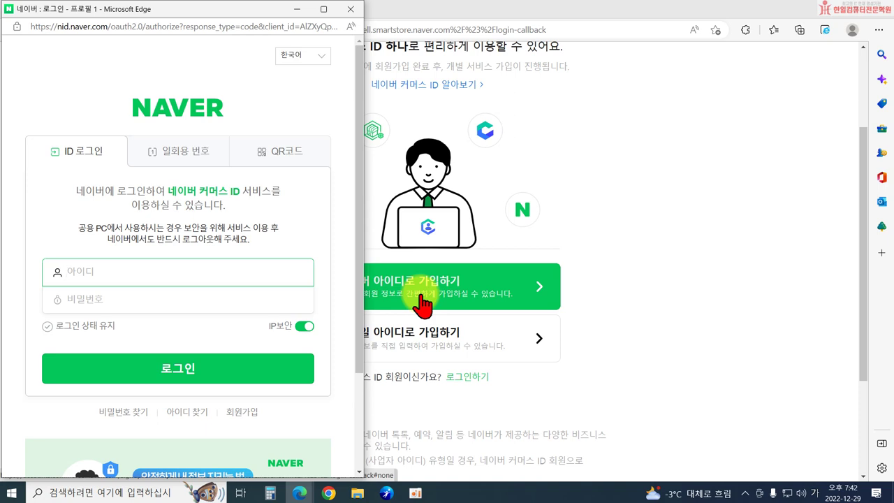
type("ㅅ")
key("BackSpace")
key("Hangul")
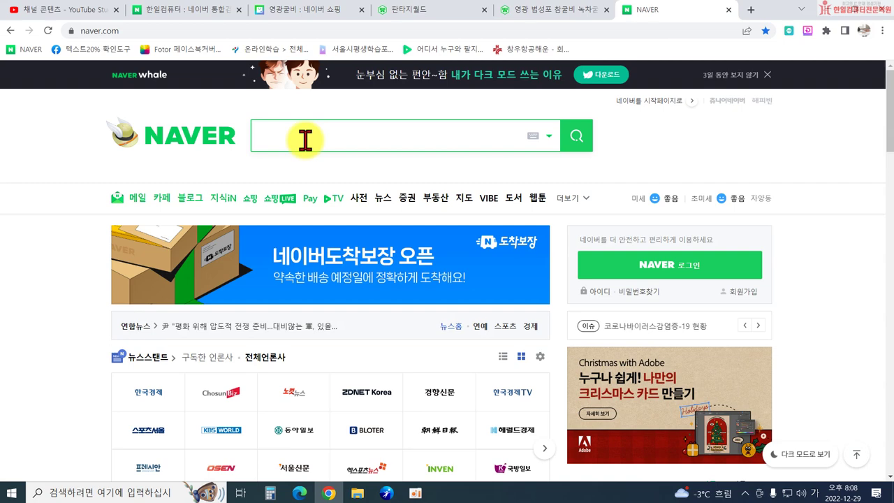
Step: In Chrome, find 영진닷컴 through Naver and open the 부록 CD 다운로드 page of its official site
type("영제진닷컴")
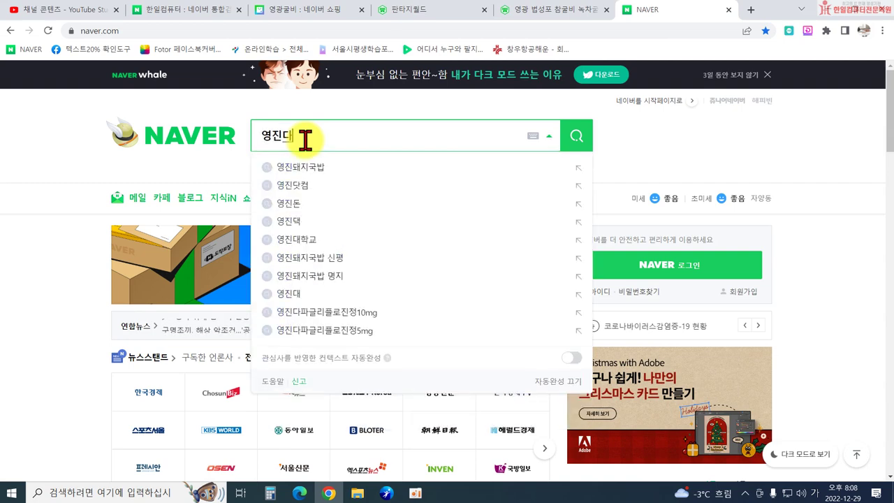
key("Return")
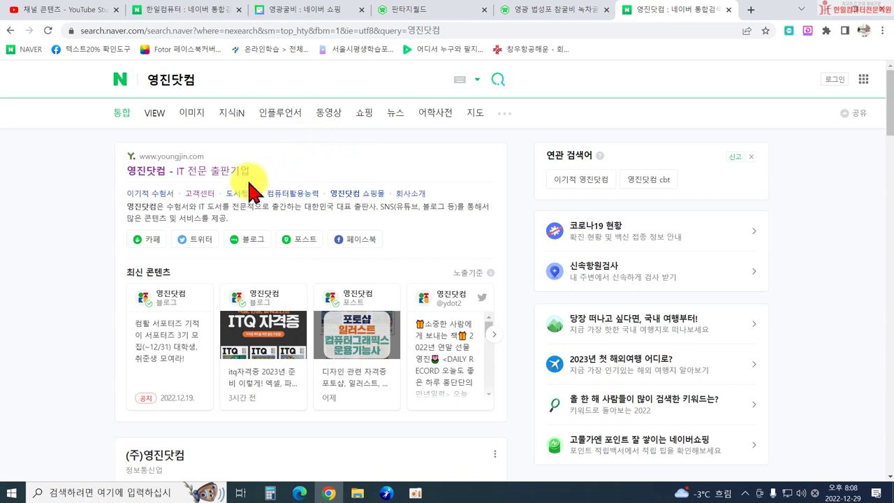
left_click(209, 172)
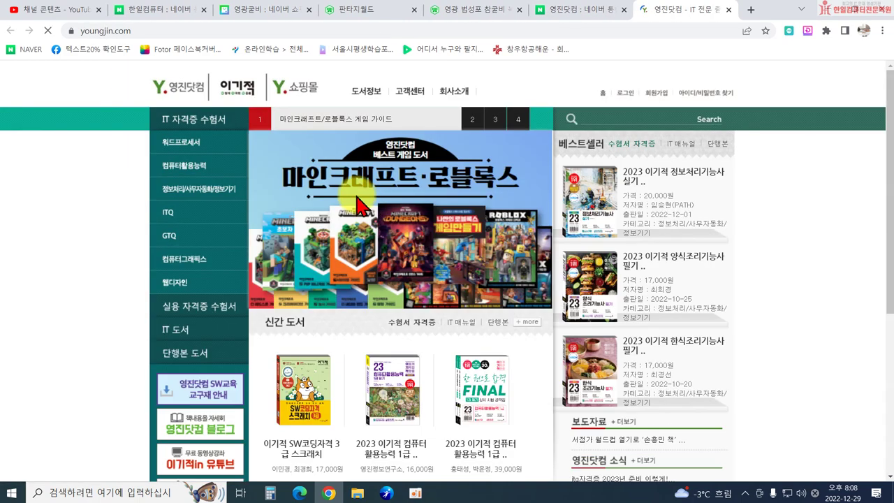
scroll(255, 347, "down", 2)
scroll(255, 348, "down", 3)
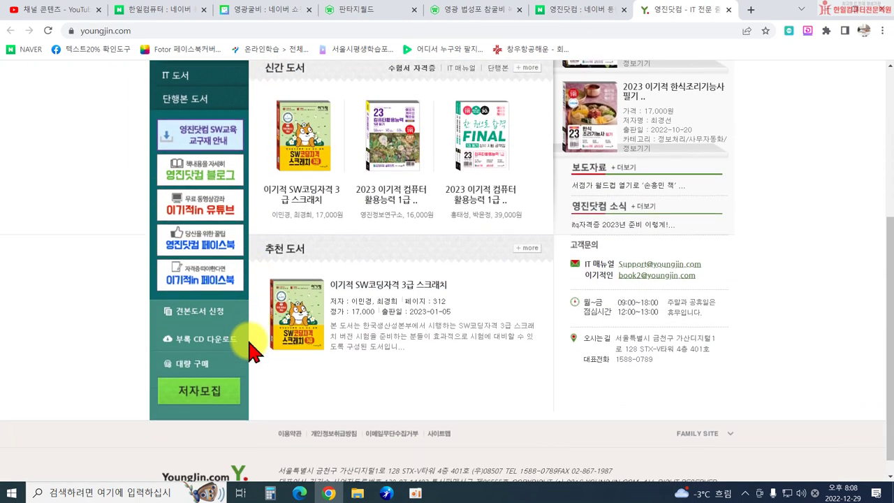
left_click(197, 324)
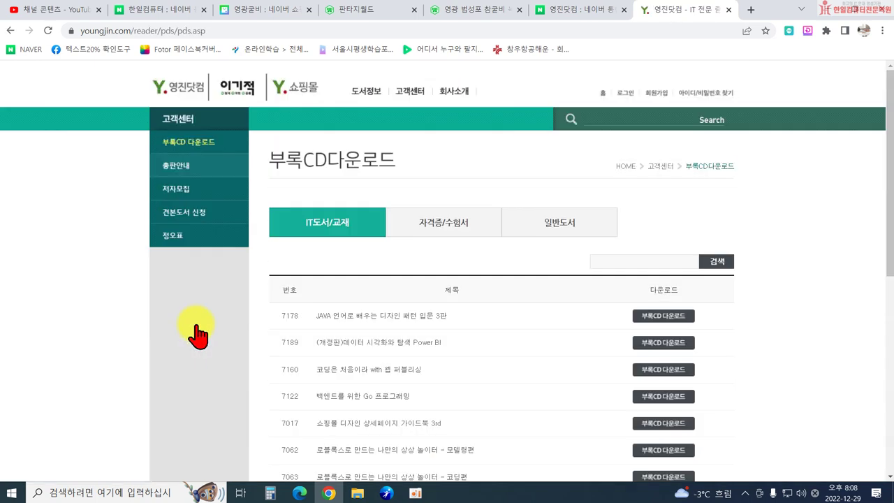
Step: Search the supplementary CD list for 쓱 and open the download window for 쓱 하고 싹 배우는 블로그&스마트스토어
left_click(604, 261)
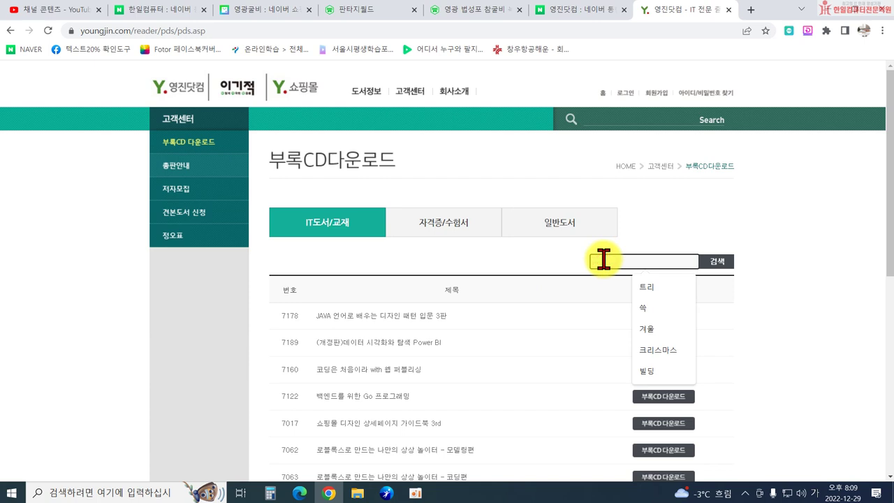
key("Escape")
type("비")
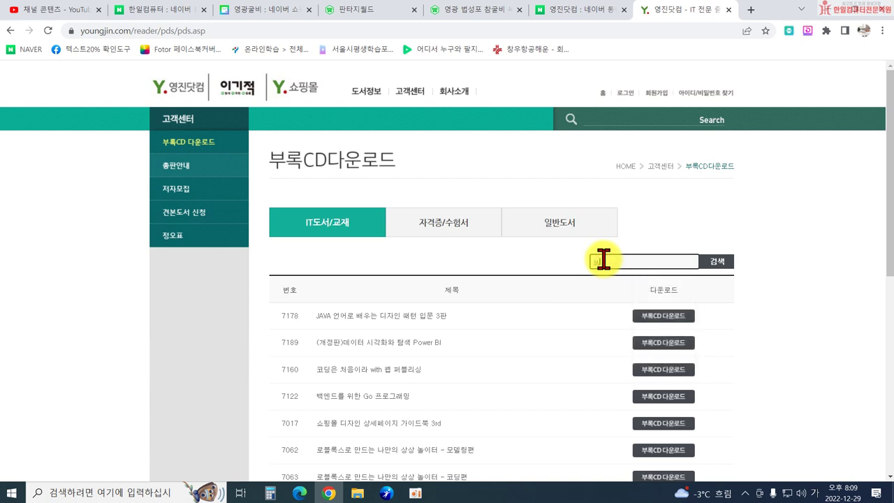
key("Return")
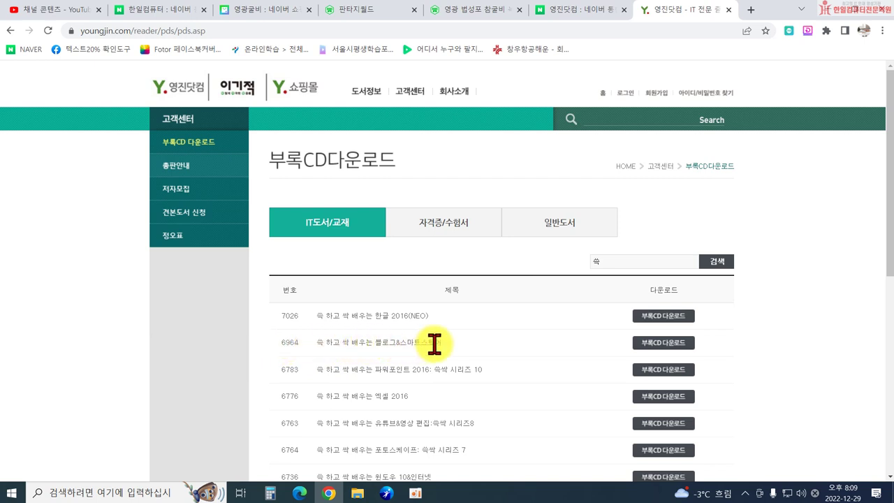
left_click(650, 343)
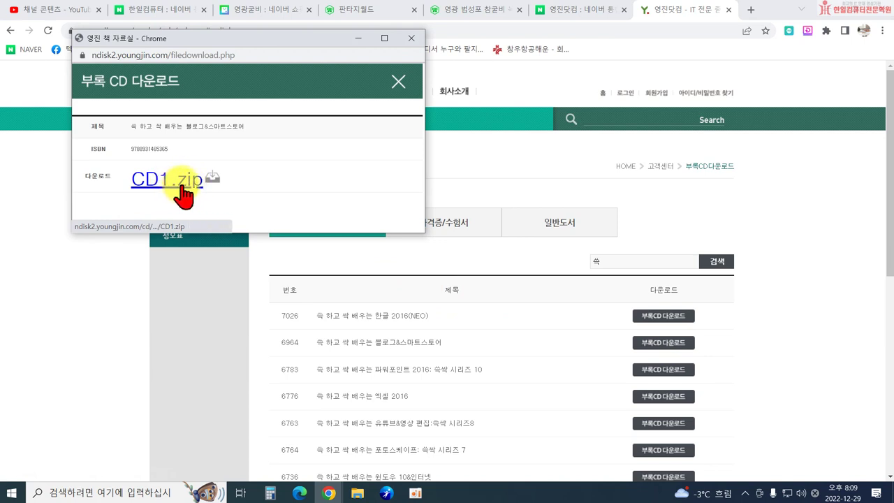
Step: Download CD1.zip into the 문서 folder under the file name 쓱싹스마트스토어
left_click(181, 187)
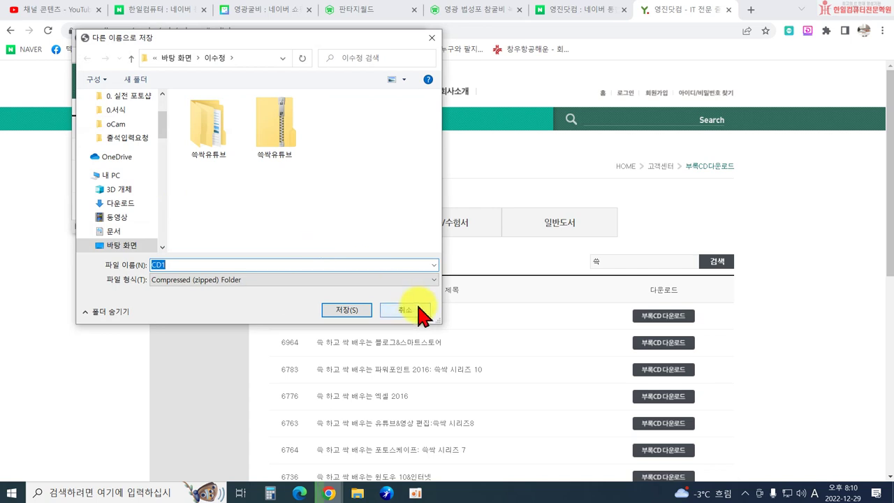
scroll(139, 192, "up", 2)
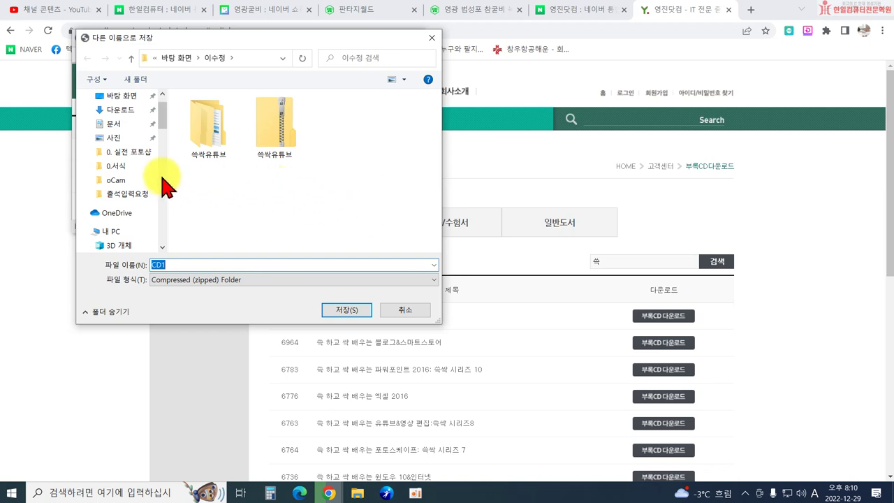
left_click(112, 124)
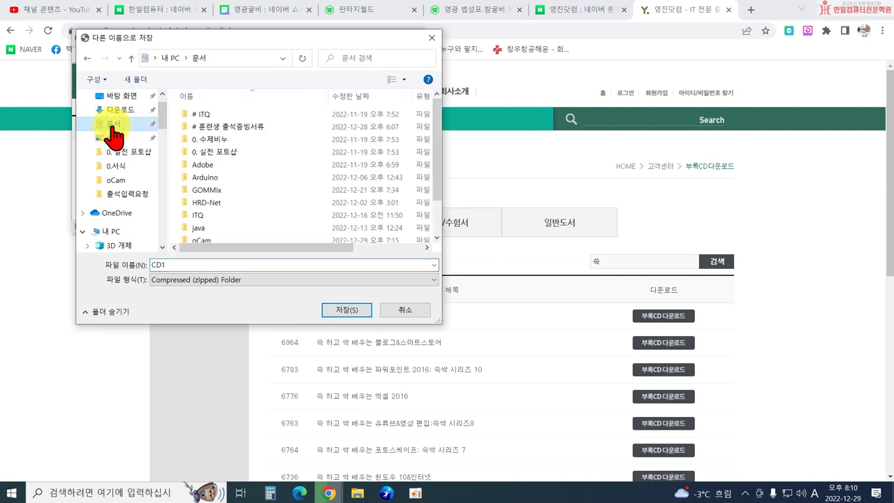
double_click(167, 265)
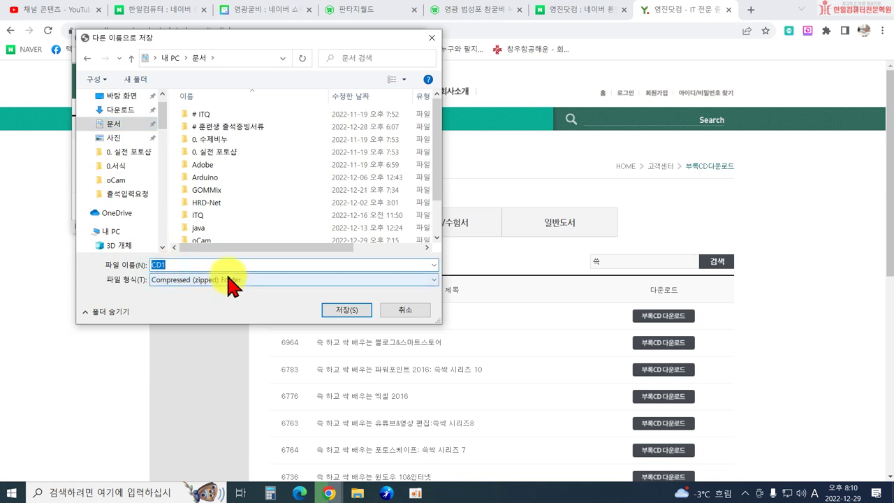
key("BackSpace")
key("Hangul")
type("쓱")
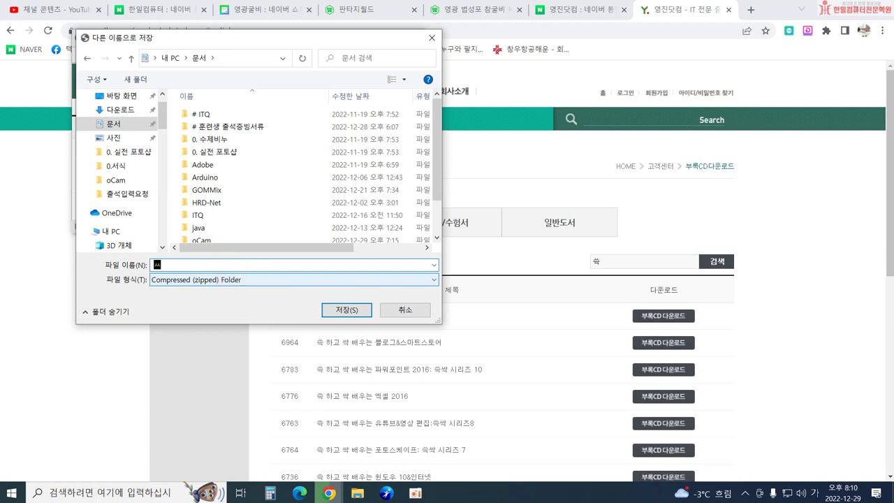
type("싹스마트스토어")
key("Return")
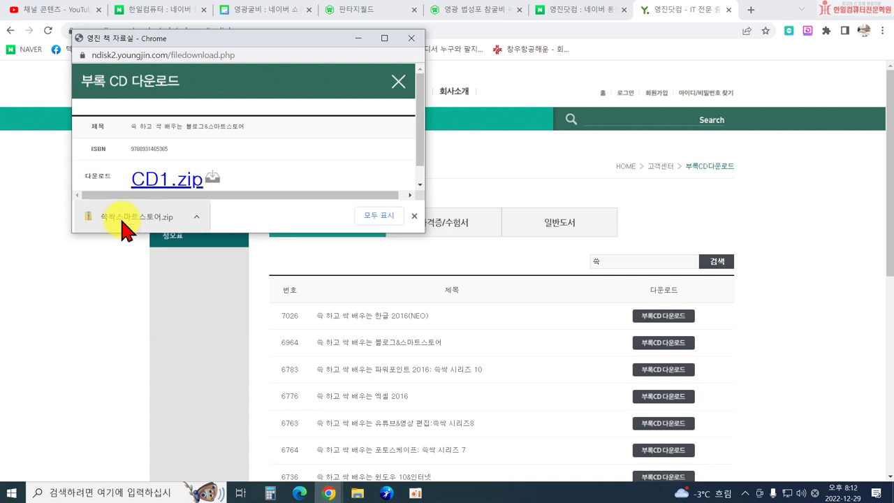
Step: Extract the downloaded 쓱싹스마트스토어 archive to its default destination and locate the extracted folder in 문서
left_click(122, 222)
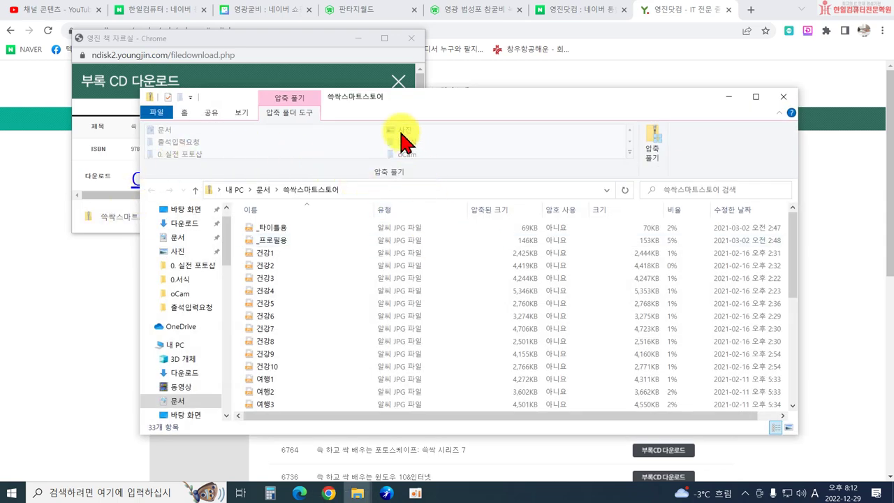
left_click(658, 150)
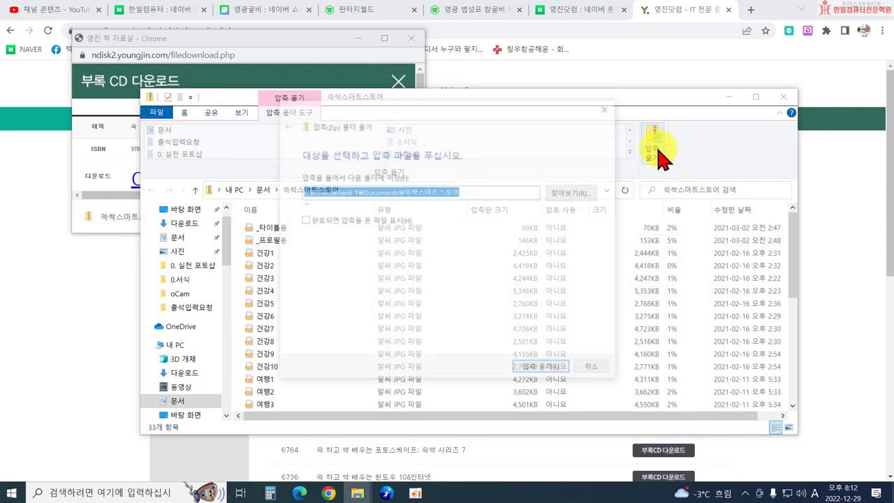
left_click(547, 371)
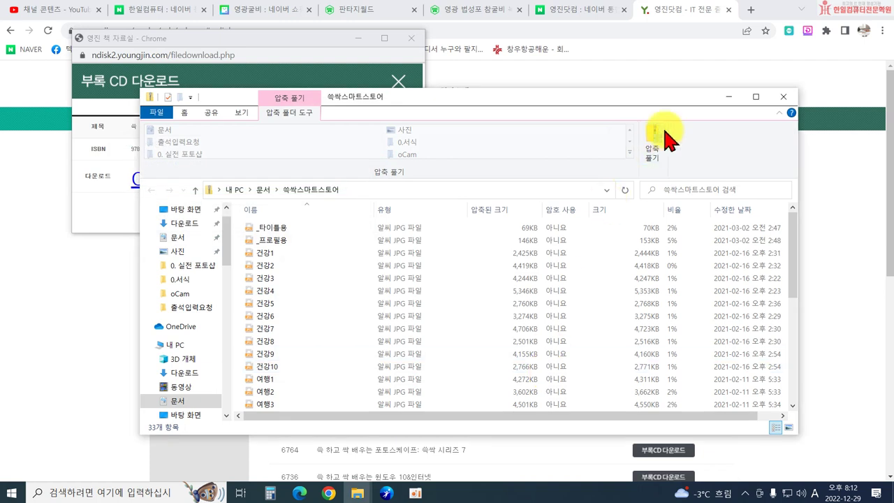
left_click(264, 189)
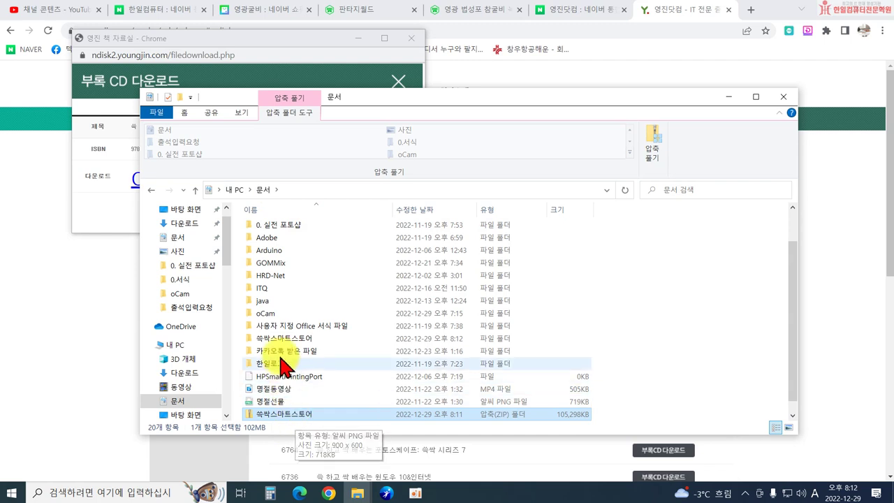
scroll(295, 328, "up", 2)
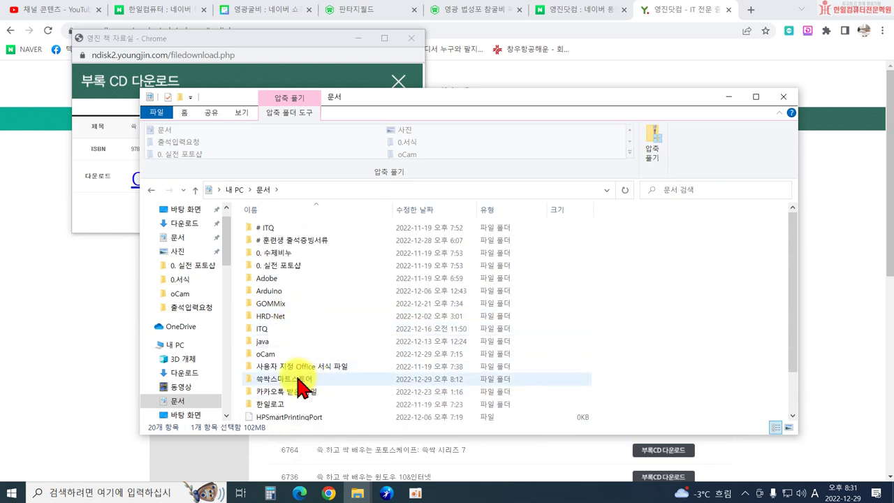
Step: Close the file window, the CD download window, the two 영진닷컴 tabs and the 영광 굴비 product tab
left_click(783, 96)
left_click(417, 40)
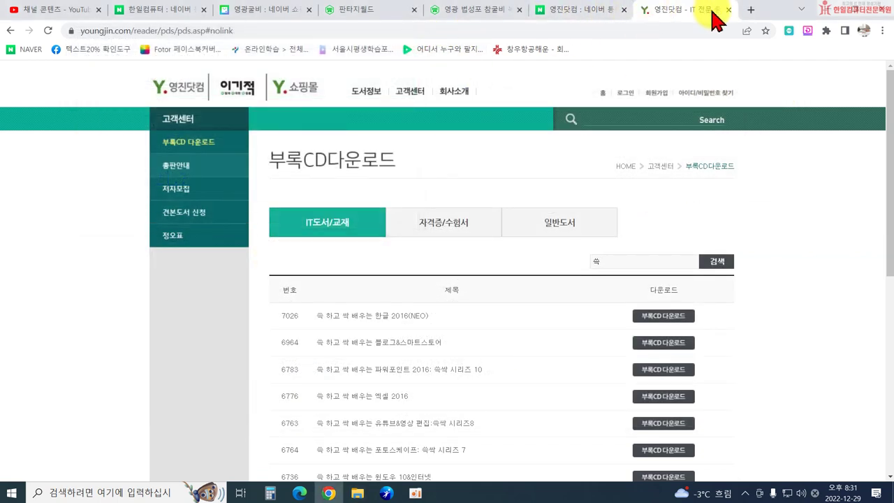
left_click(729, 11)
left_click(728, 11)
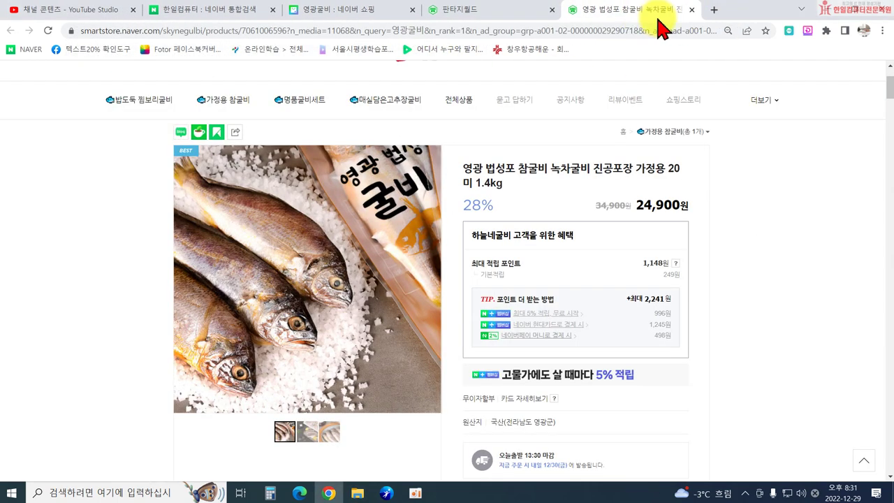
left_click(683, 10)
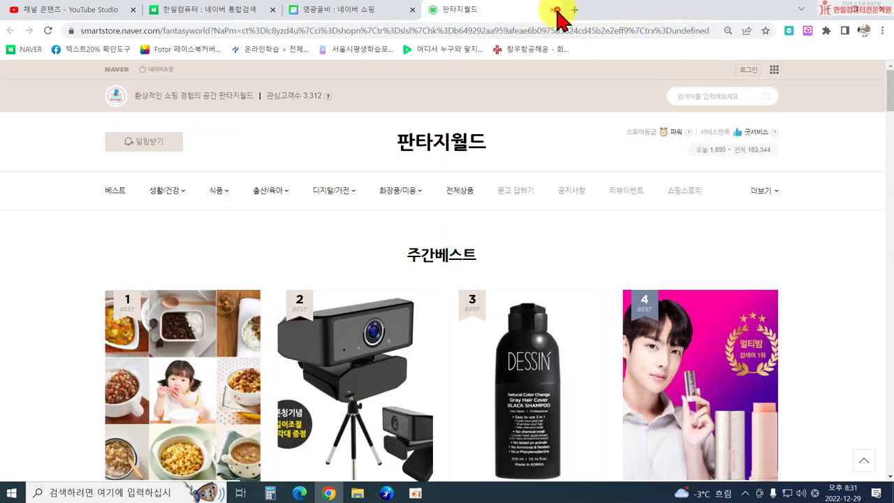
Step: Switch back to Microsoft Edge and return to the start of the Naver Commerce ID sign-up page
left_click(199, 11)
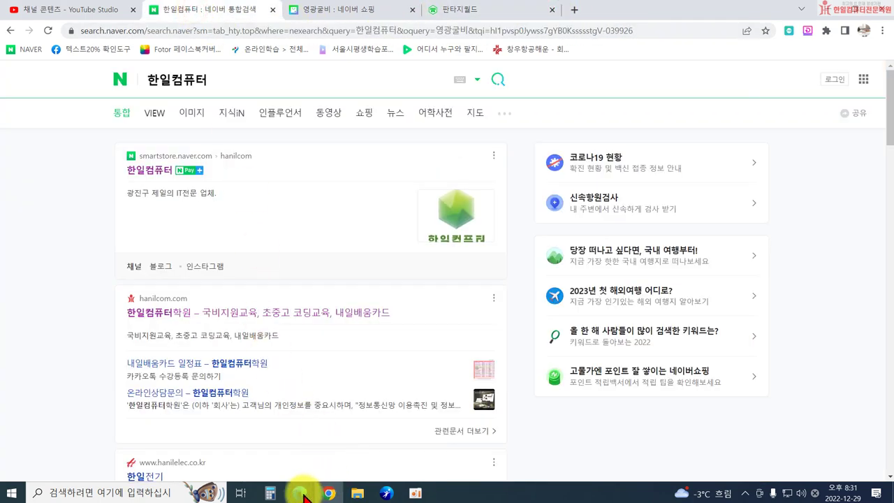
mouse_move(302, 493)
left_click(303, 462)
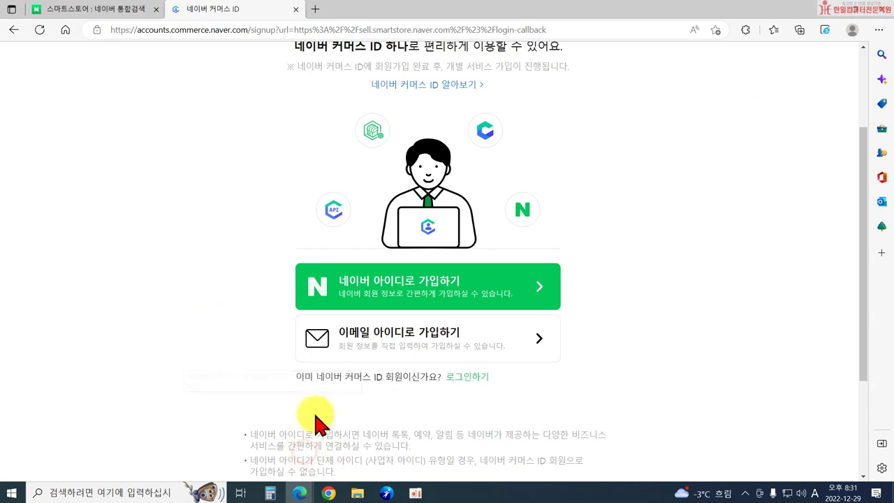
scroll(402, 304, "up", 2)
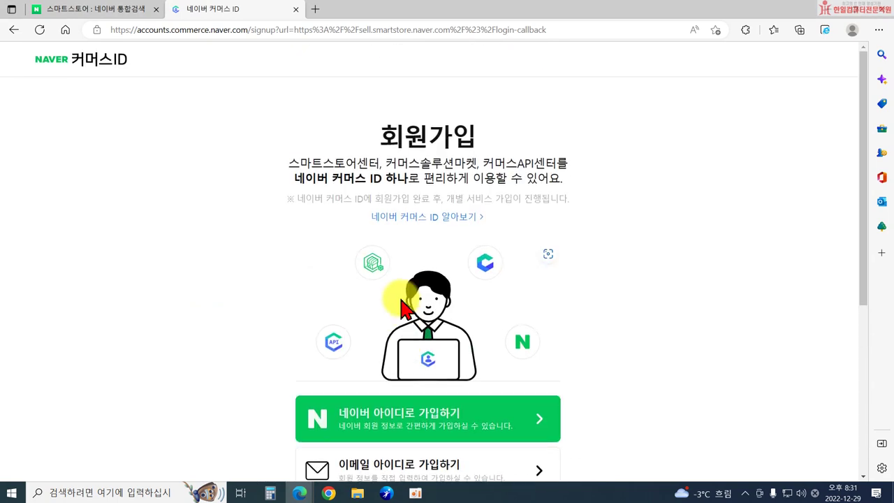
Step: Switch to the waiting Naver login window, log in with the filled-in account, and open the 스토어 관리 page of 스마트스토어센터
left_click(328, 493)
mouse_move(300, 493)
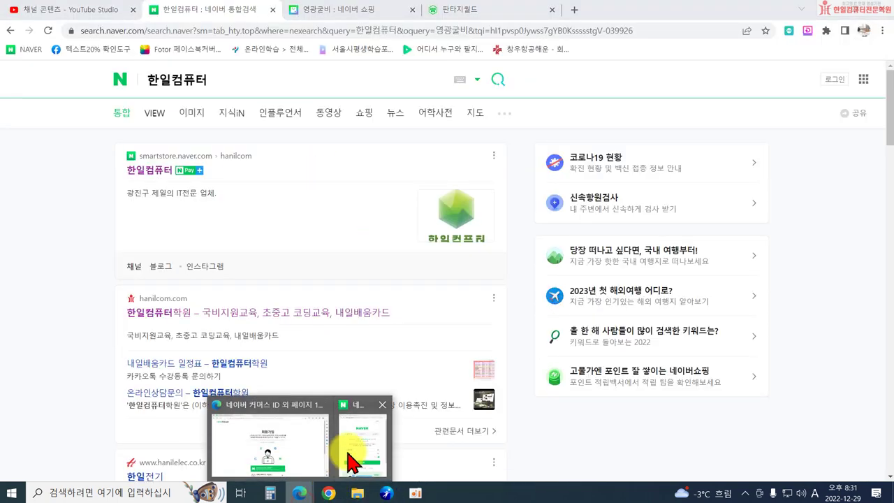
left_click(344, 464)
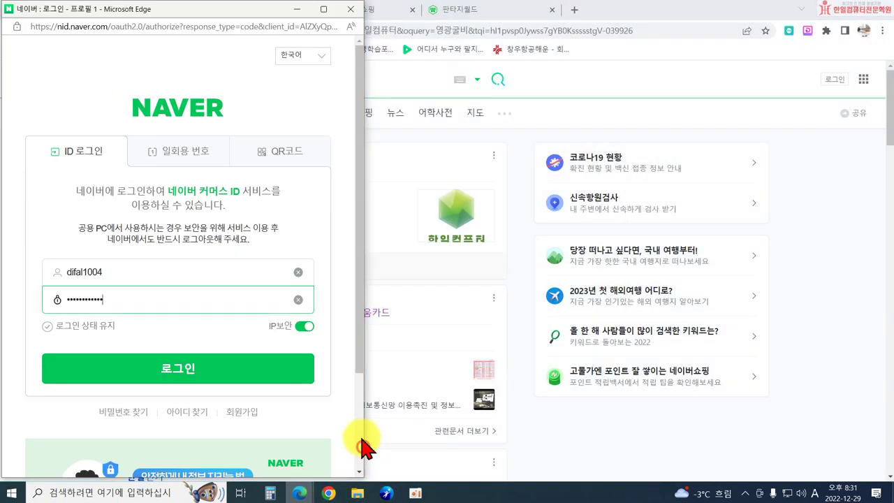
left_click(200, 374)
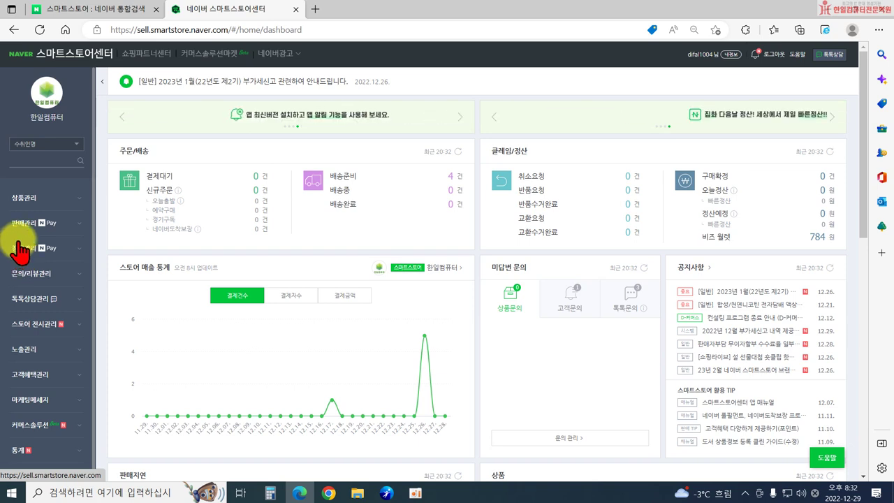
left_click(30, 325)
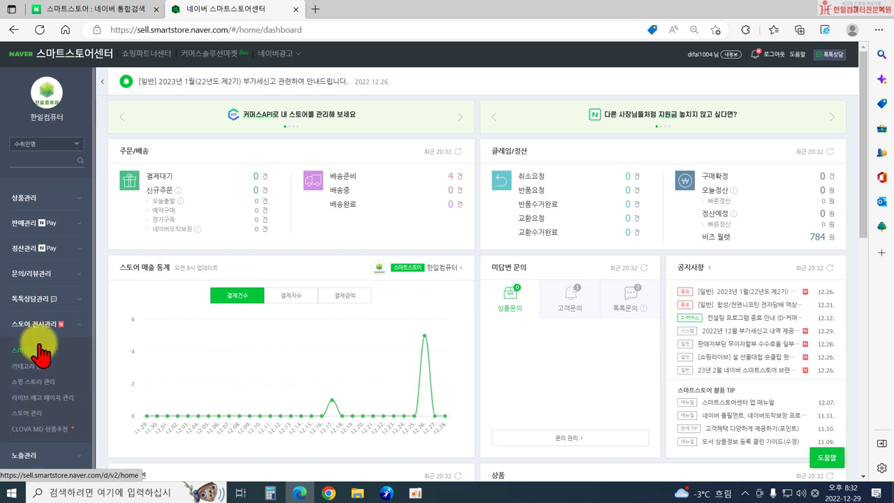
left_click(31, 413)
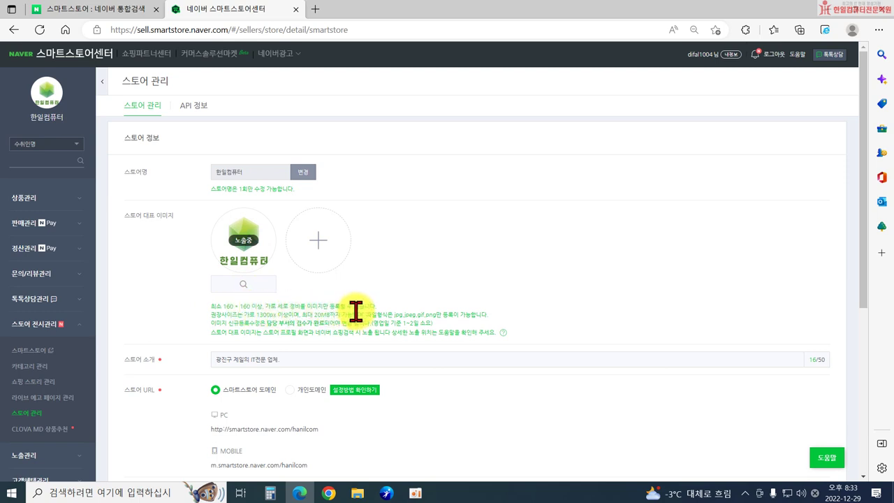
Step: Add the _프로필용 image from the 쓱싹스마트스토어 folder in 문서 as a second 스토어 대표 이미지
left_click(316, 257)
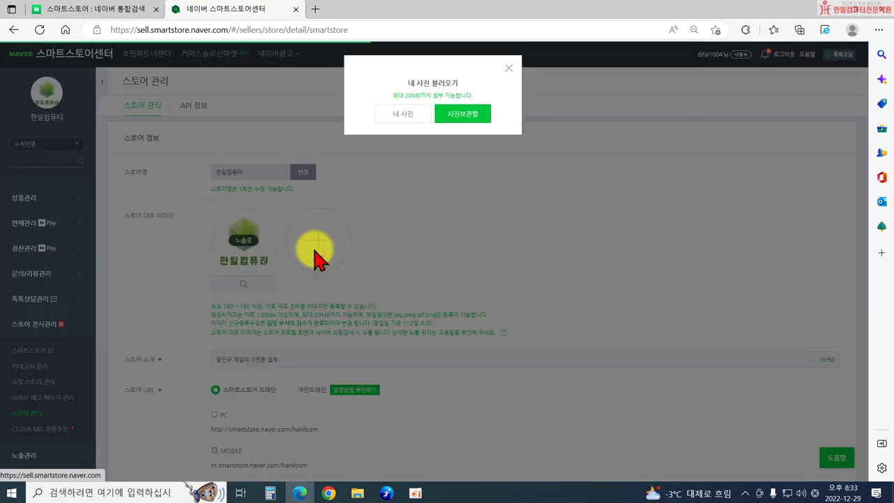
left_click(395, 123)
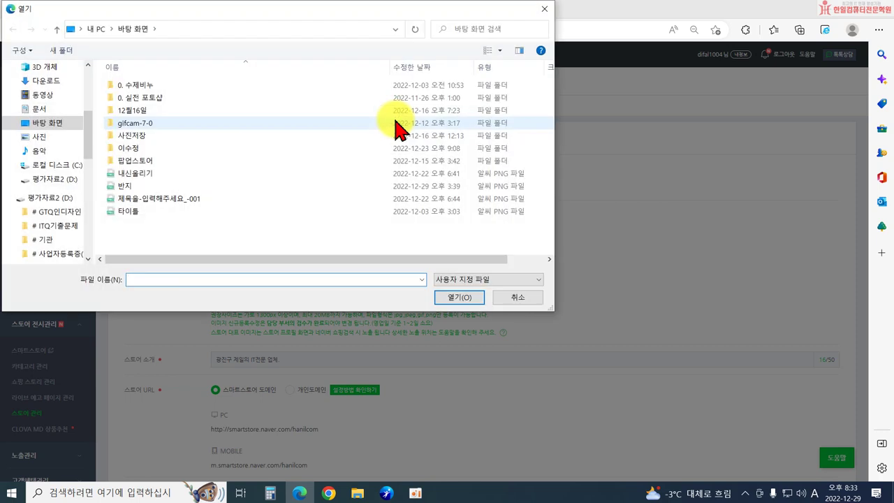
scroll(56, 182, "up", 5)
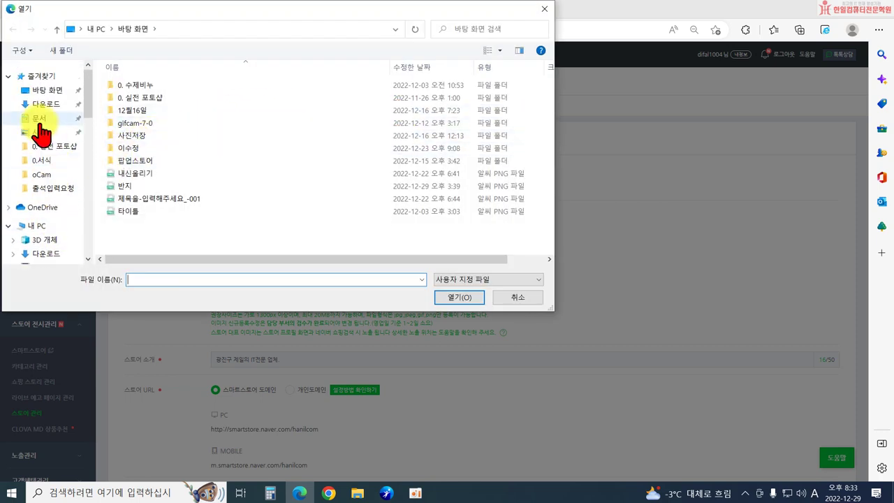
left_click(40, 120)
scroll(168, 210, "down", 1)
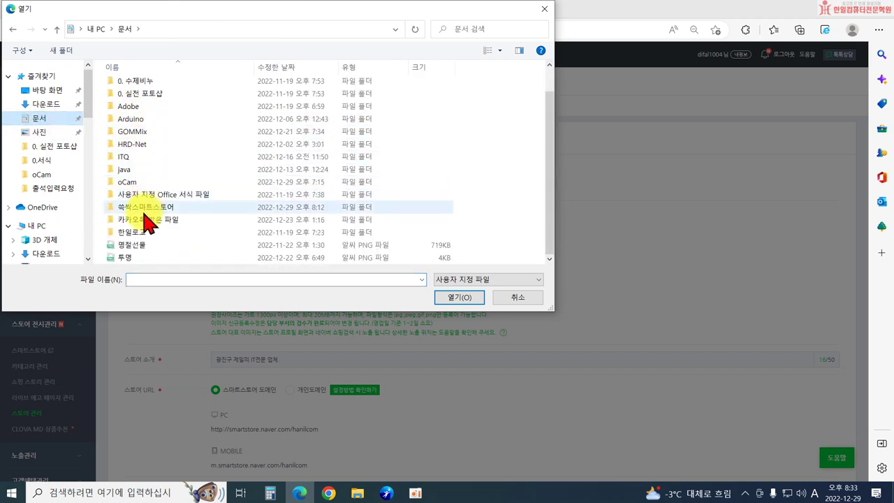
double_click(130, 209)
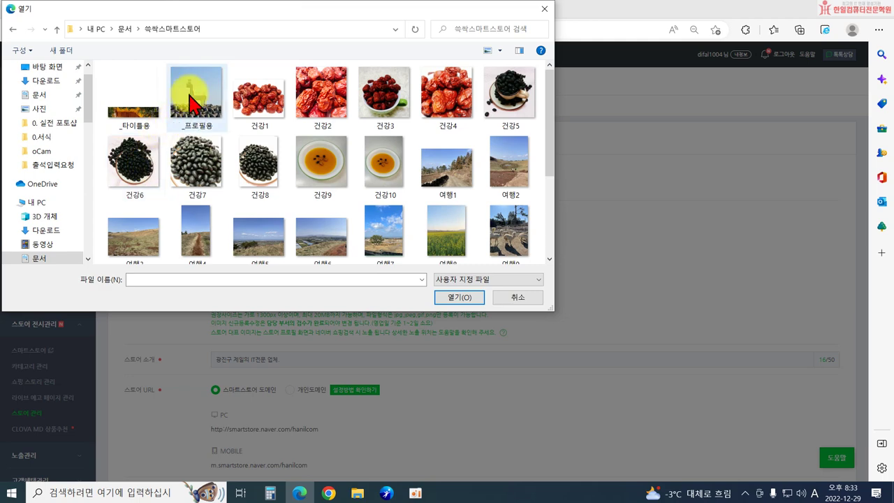
scroll(199, 111, "down", 3)
scroll(198, 110, "up", 3)
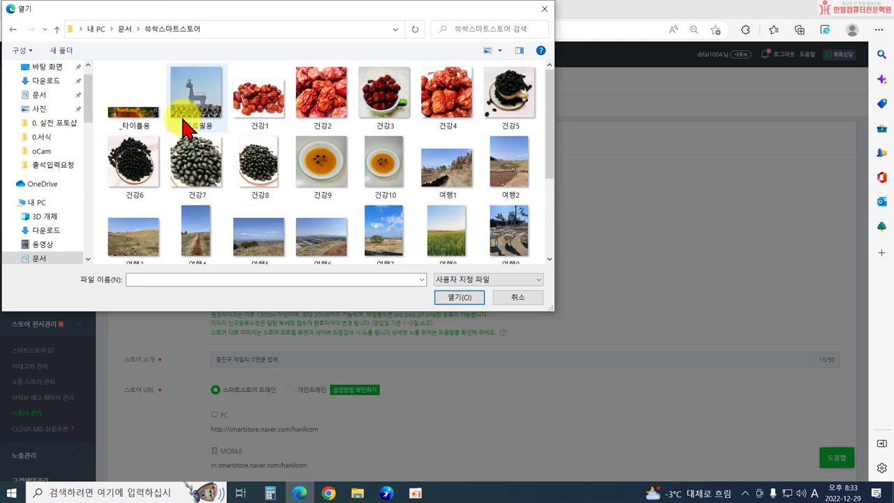
left_click(189, 111)
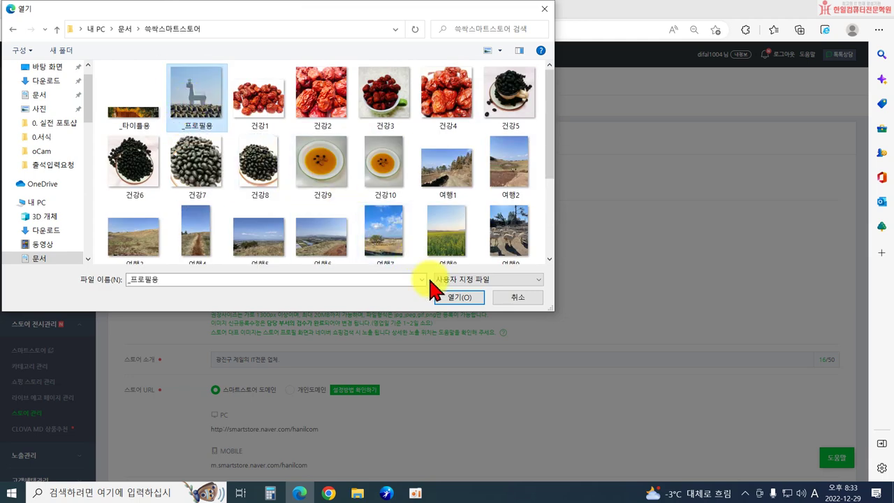
left_click(438, 297)
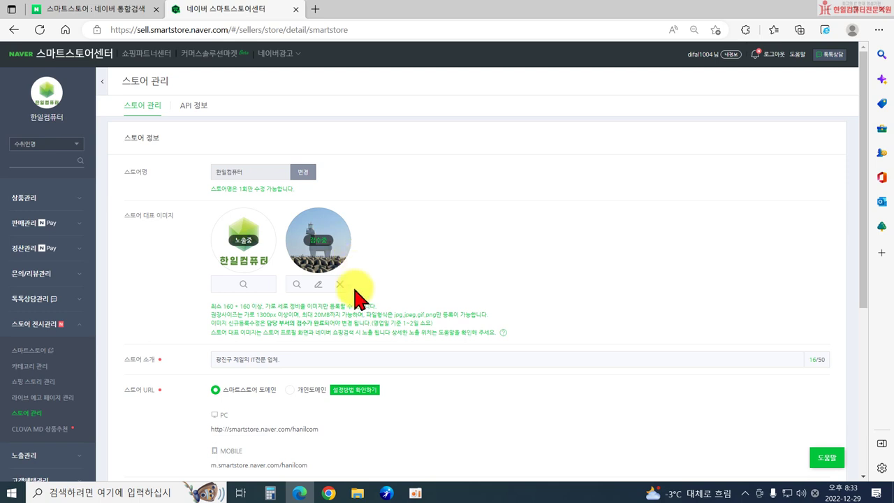
Step: Save the store information settings and acknowledge the save message
scroll(353, 307, "down", 1)
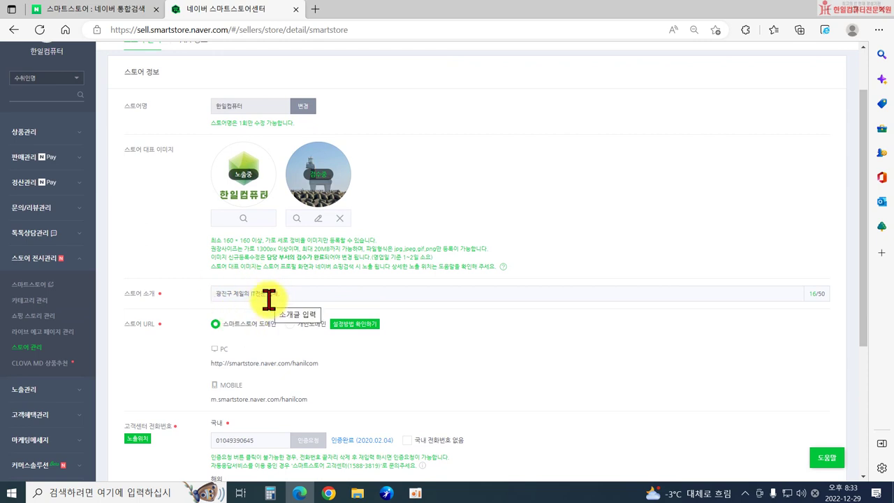
scroll(269, 300, "down", 2)
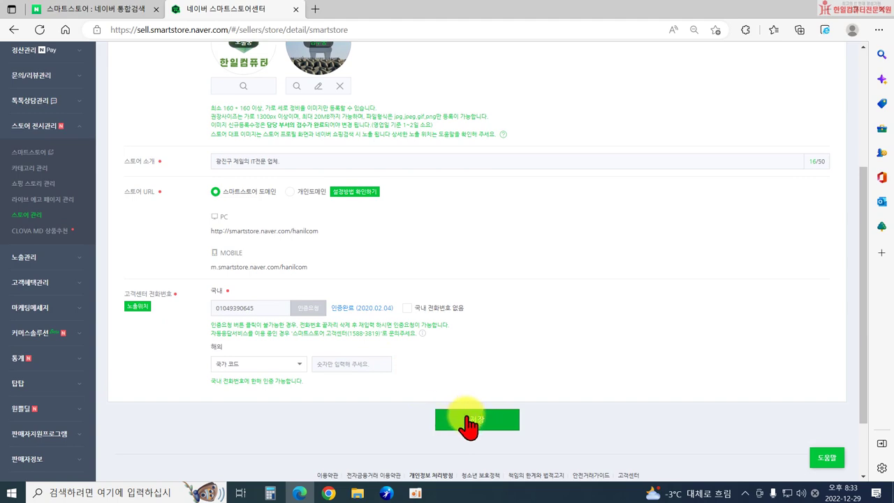
left_click(467, 420)
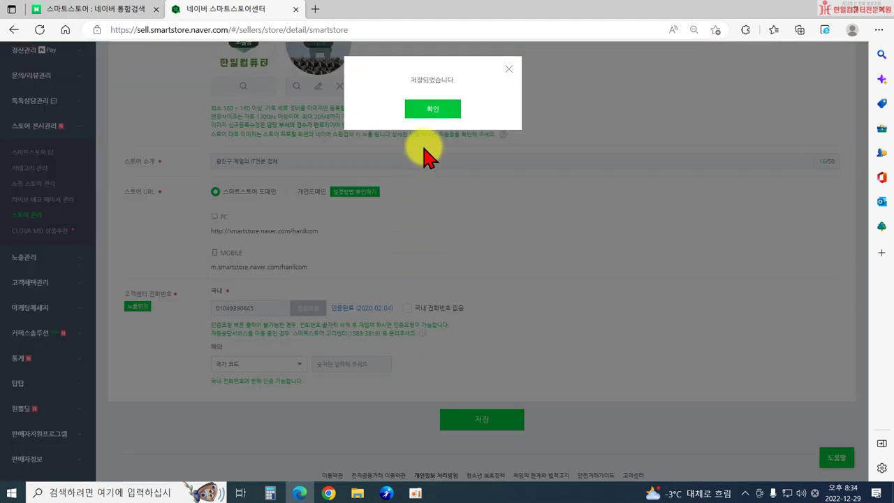
left_click(429, 111)
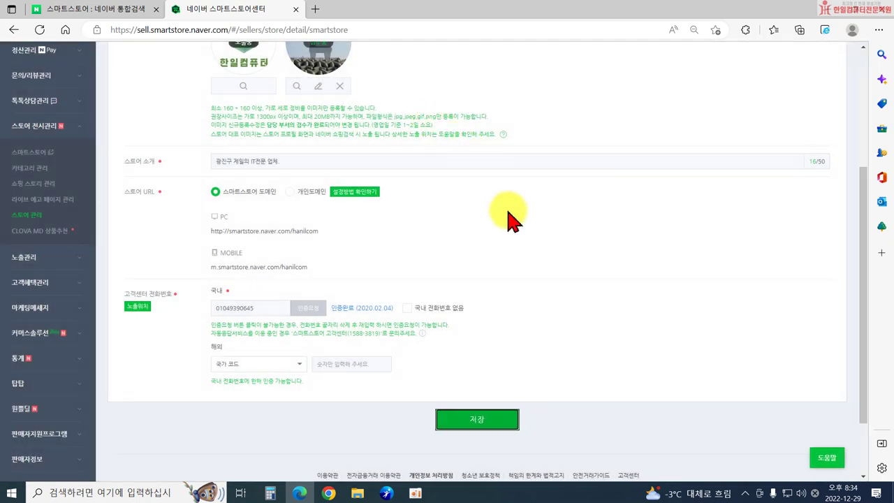
Step: Open the 스마트스토어 design editor and preview the store in PC, full-width and mobile views, ending in PC view
scroll(512, 267, "up", 3)
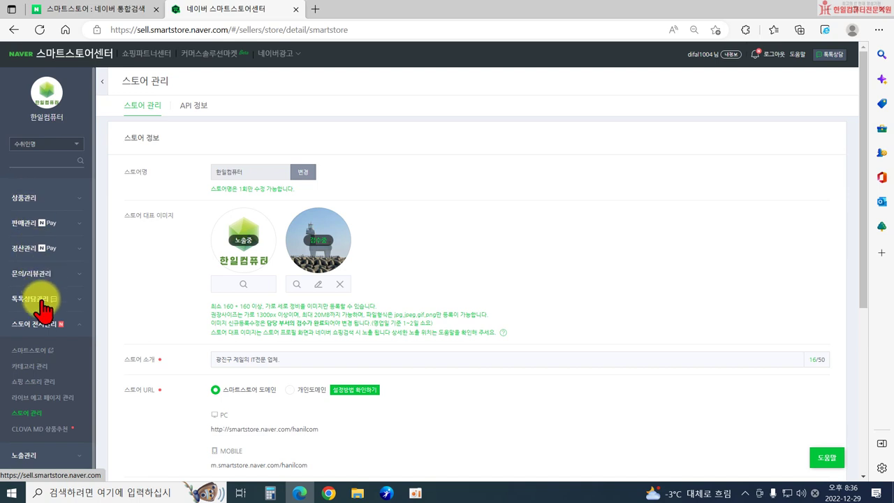
left_click(26, 353)
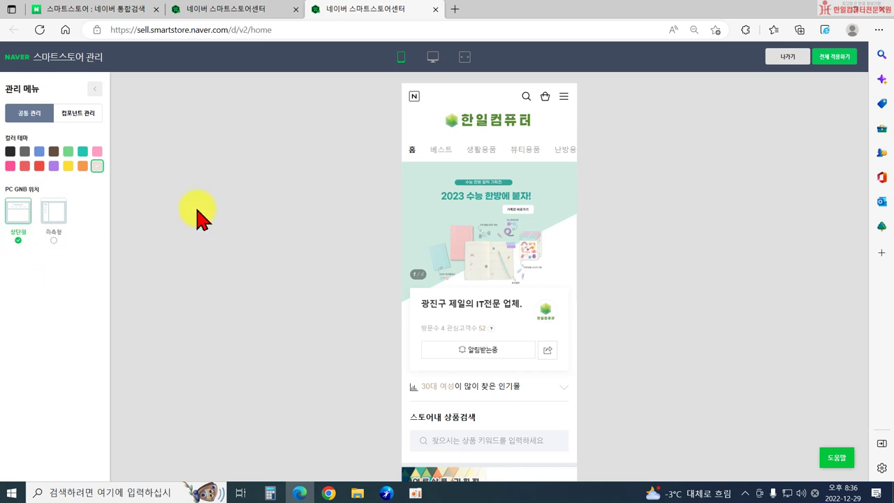
left_click(433, 57)
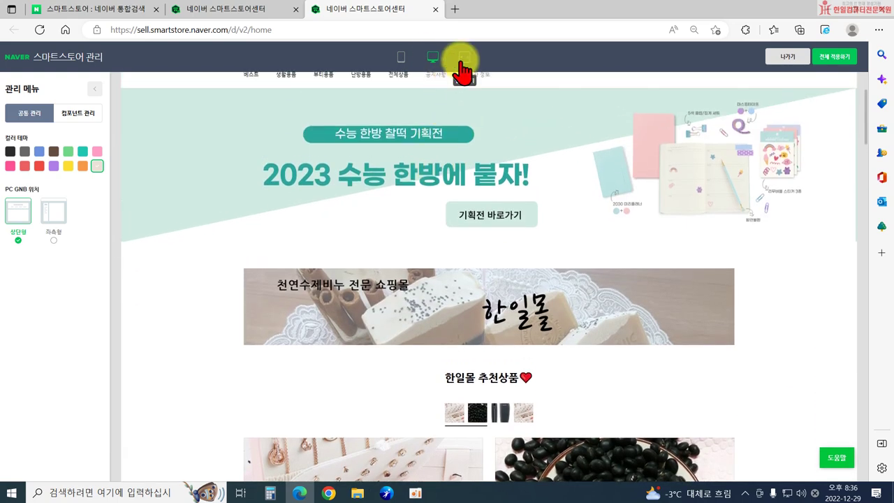
left_click(464, 59)
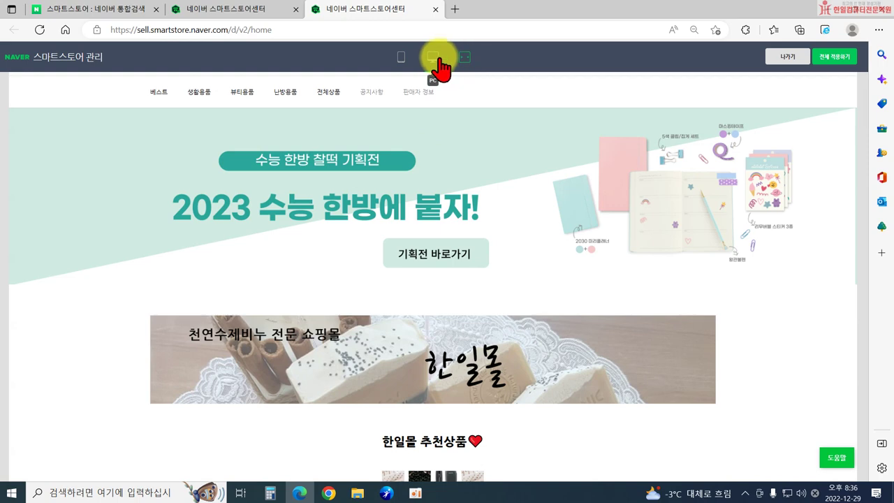
left_click(433, 57)
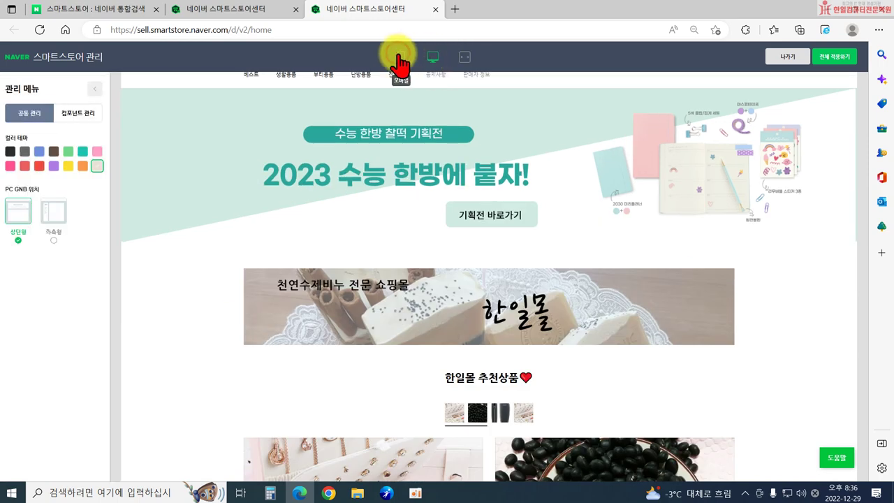
left_click(398, 57)
left_click(433, 60)
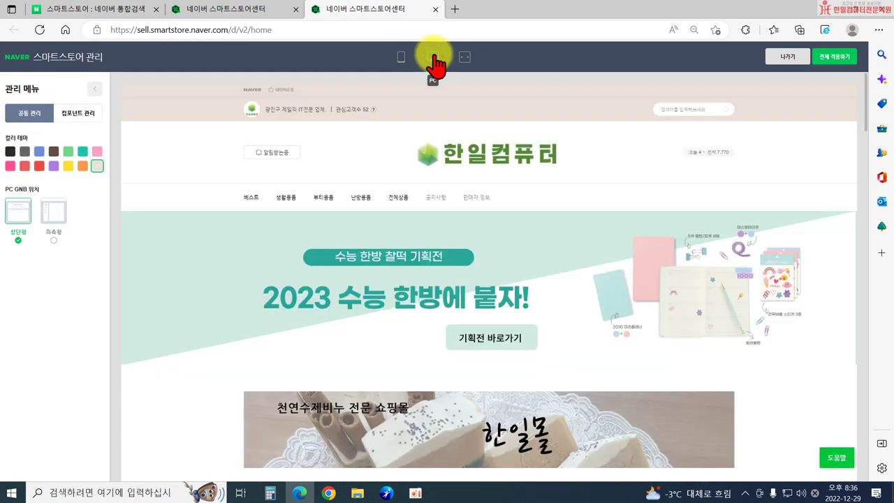
Step: Try the green, pink, beige and orange color themes in the preview, and set the store's 컬러 테마 to teal
left_click(402, 62)
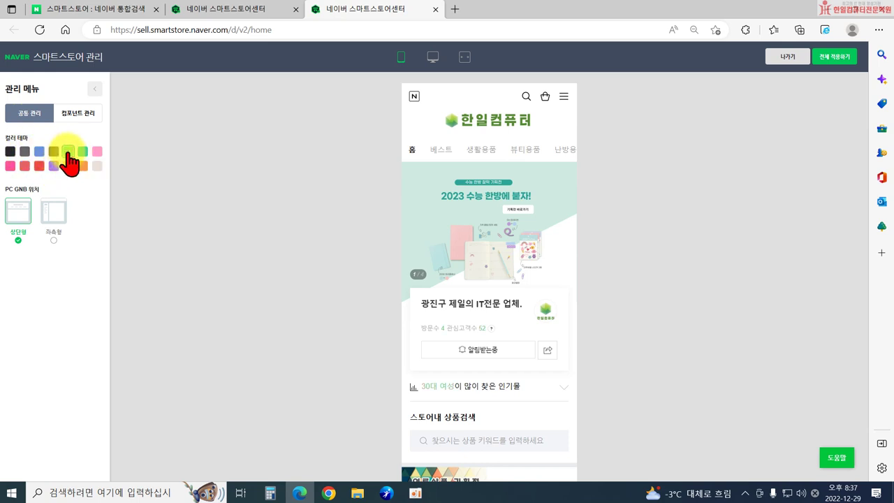
left_click(431, 56)
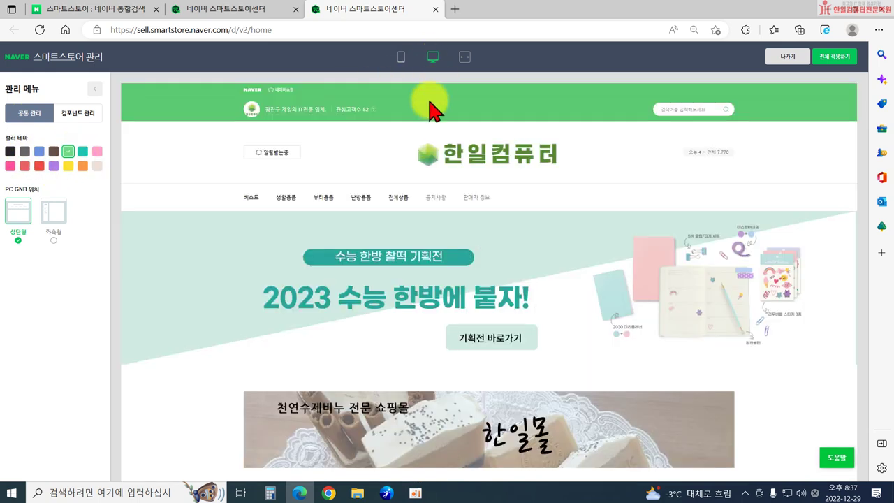
left_click(82, 150)
left_click(97, 151)
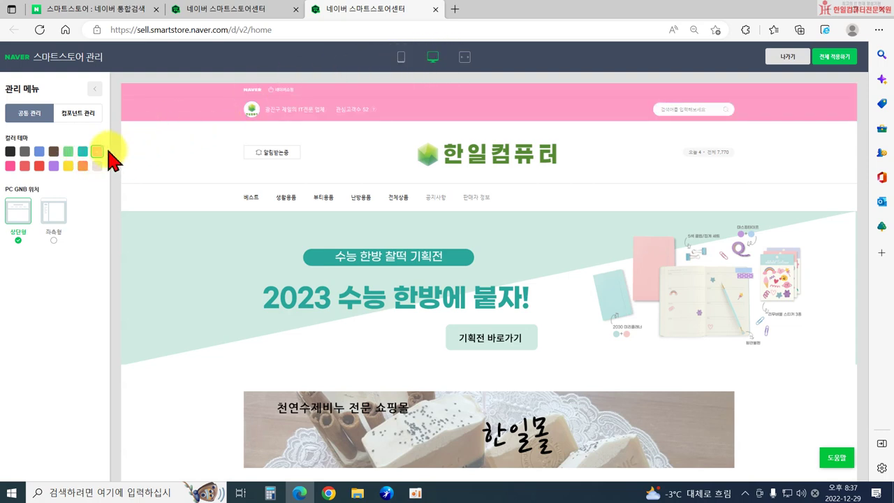
left_click(83, 151)
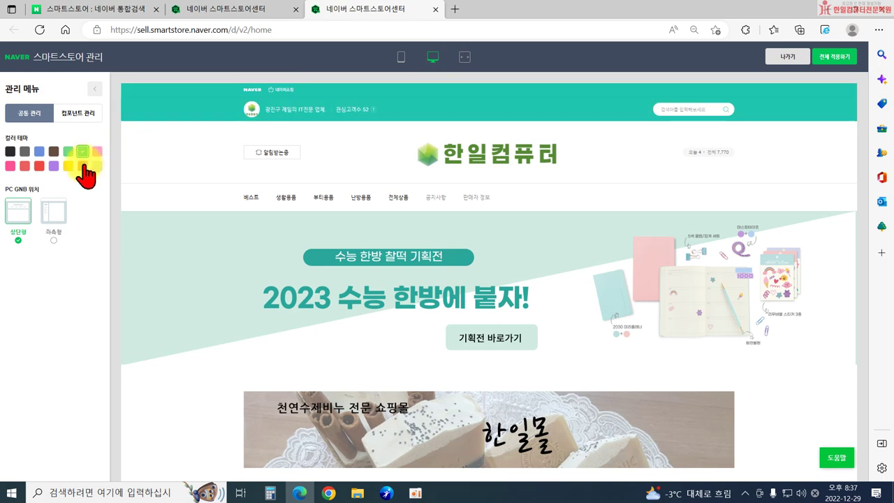
left_click(97, 166)
left_click(82, 166)
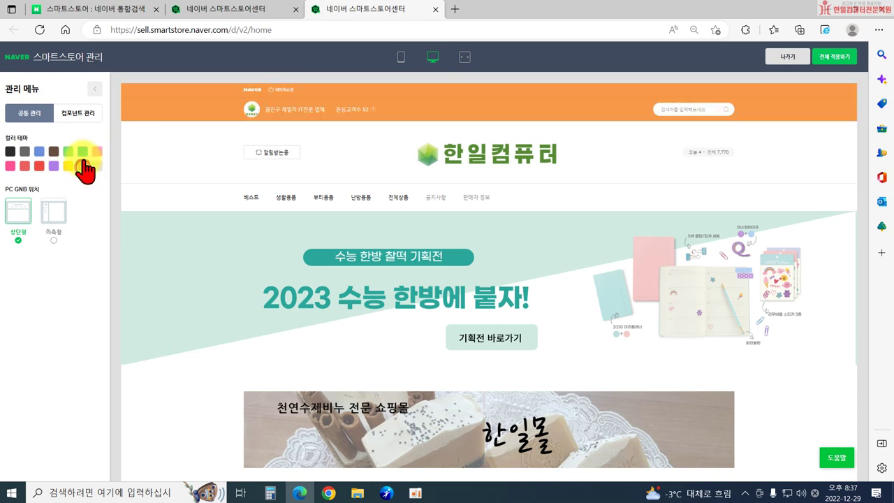
left_click(82, 153)
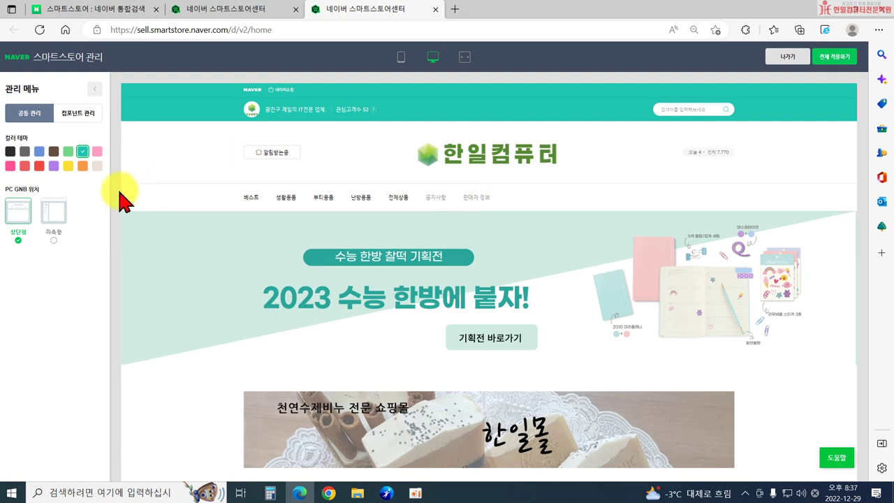
Step: Compare the 좌측형 and 상단형 layouts for PC GNB 위치 and leave it set to 상단형
left_click(56, 238)
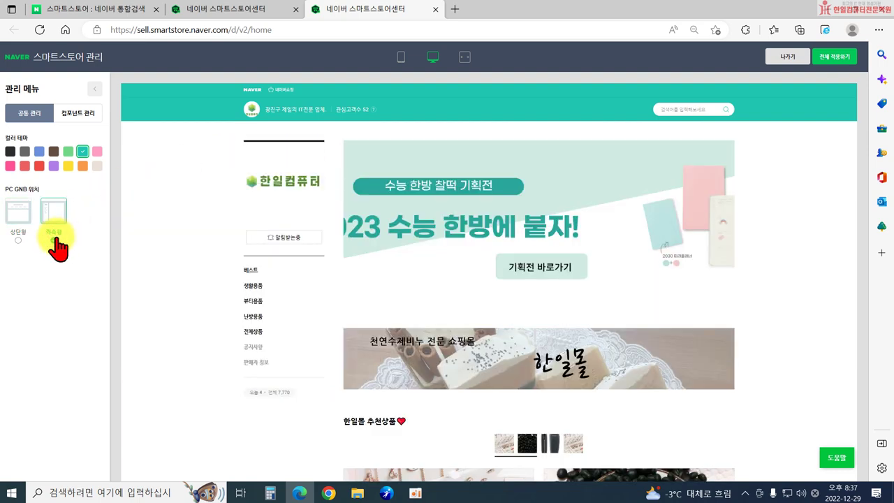
left_click(20, 240)
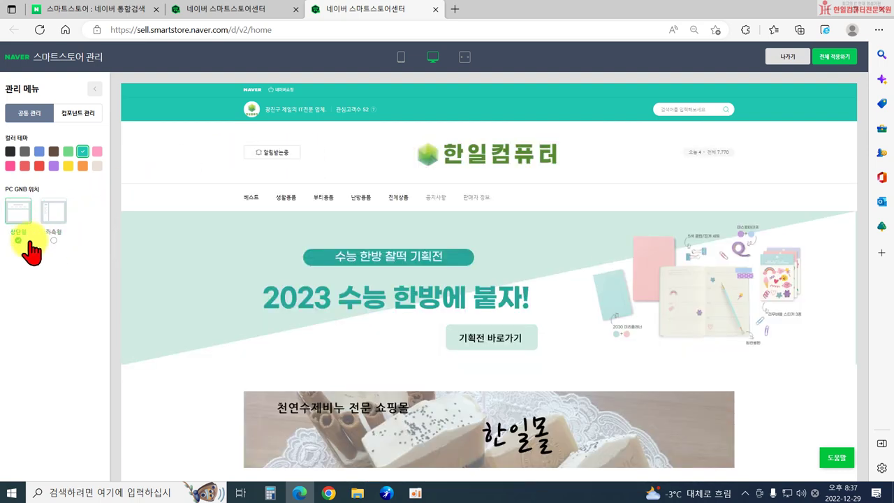
left_click(56, 241)
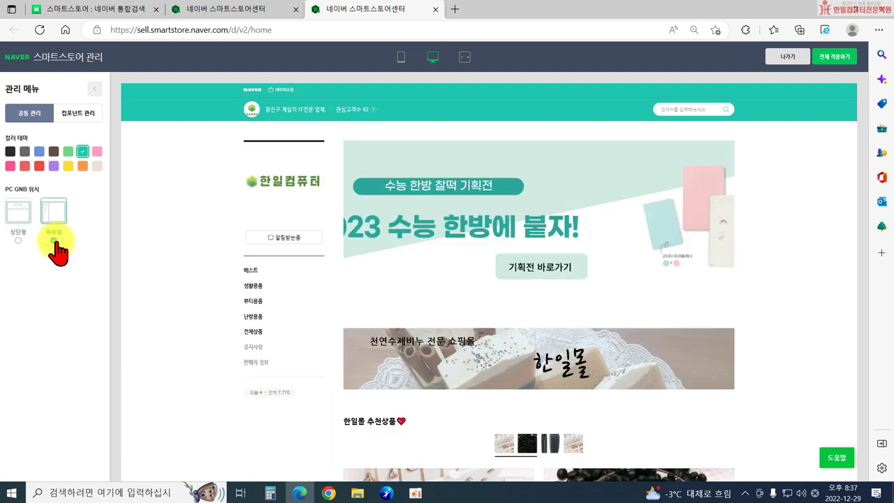
left_click(17, 237)
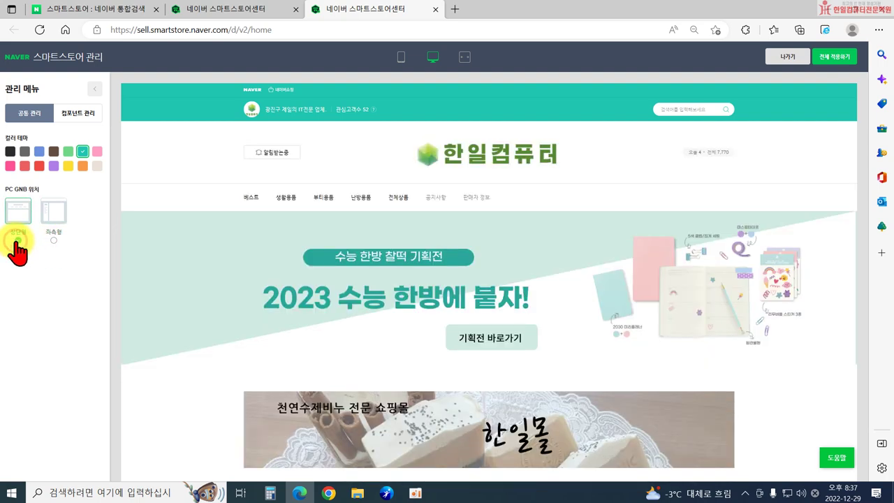
left_click(55, 241)
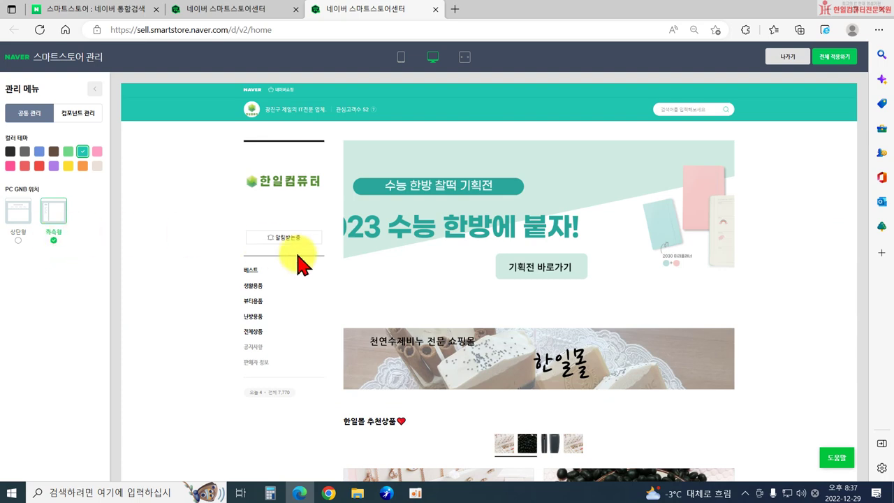
left_click(19, 239)
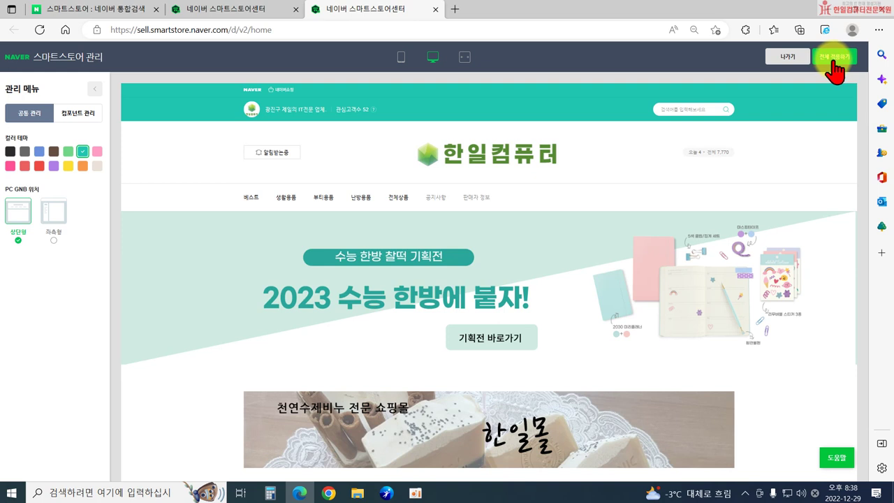
Step: Apply the color theme and layout settings to the whole store and acknowledge the save message
left_click(835, 58)
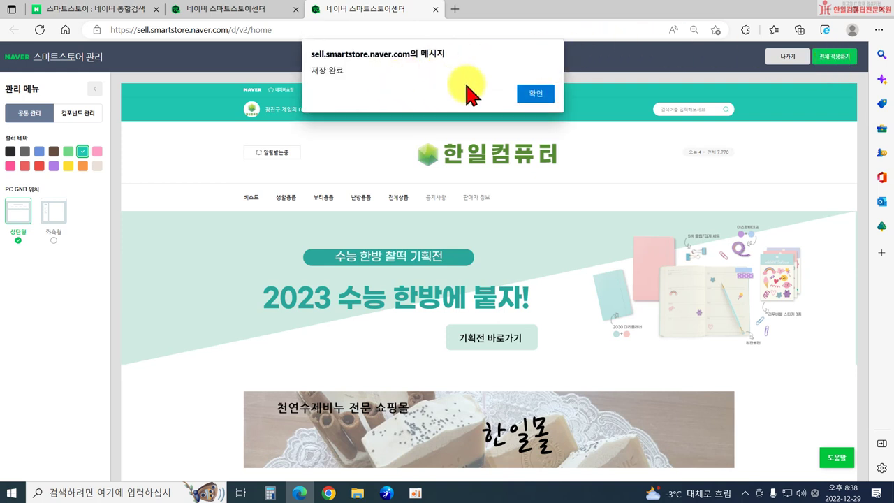
left_click(535, 94)
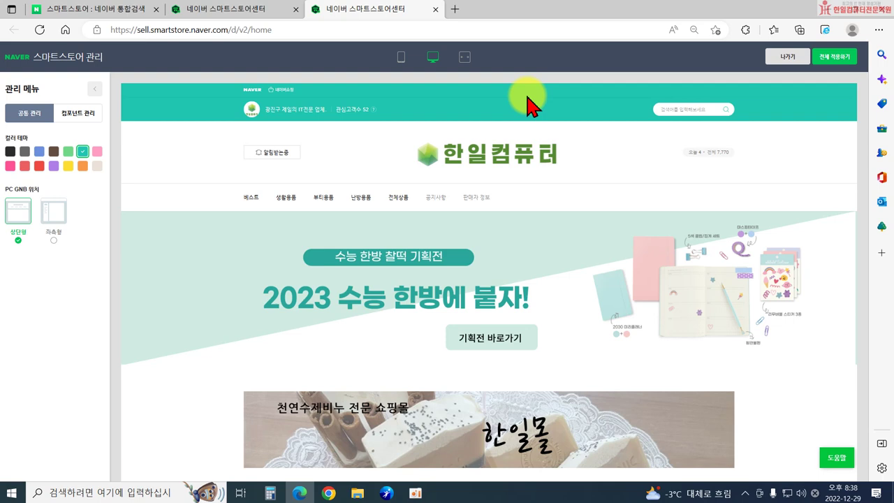
Step: Open the 스토어 이름 component settings, compare the 텍스트형 and 로고형 store name styles, and leave it set to 로고형
left_click(79, 118)
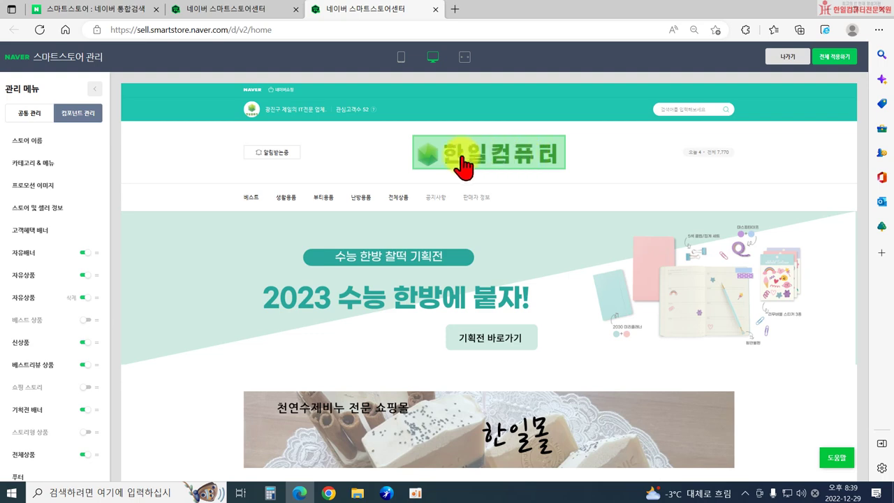
left_click(20, 143)
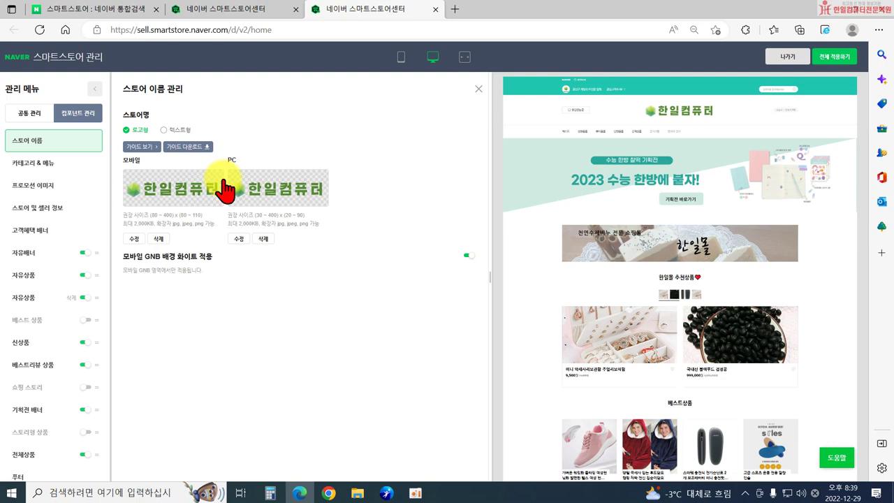
left_click(178, 130)
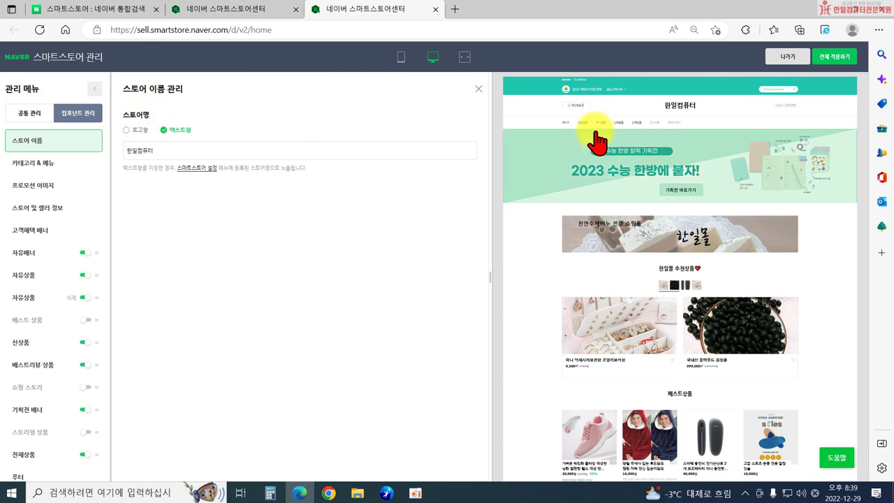
left_click(138, 130)
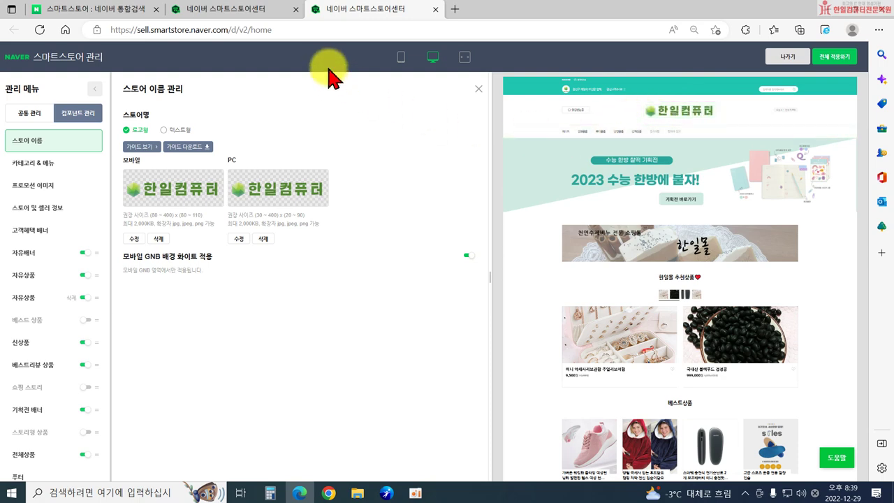
Step: View the mobile logo in its image editor without changing it, and compare the logo in mobile and PC previews, ending in PC view
left_click(187, 195)
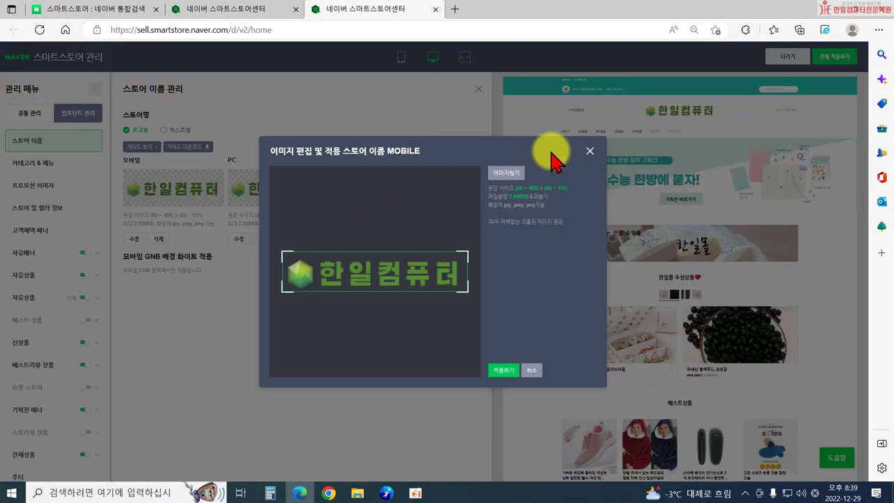
left_click(592, 149)
left_click(399, 57)
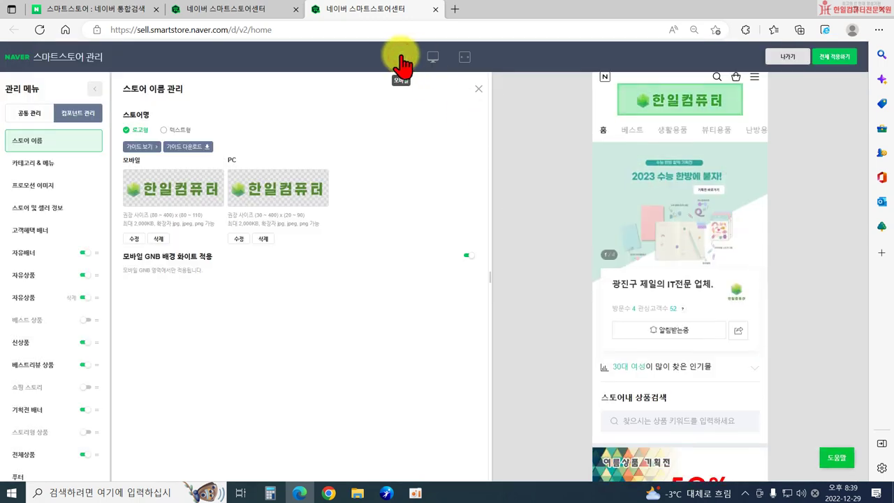
left_click(429, 56)
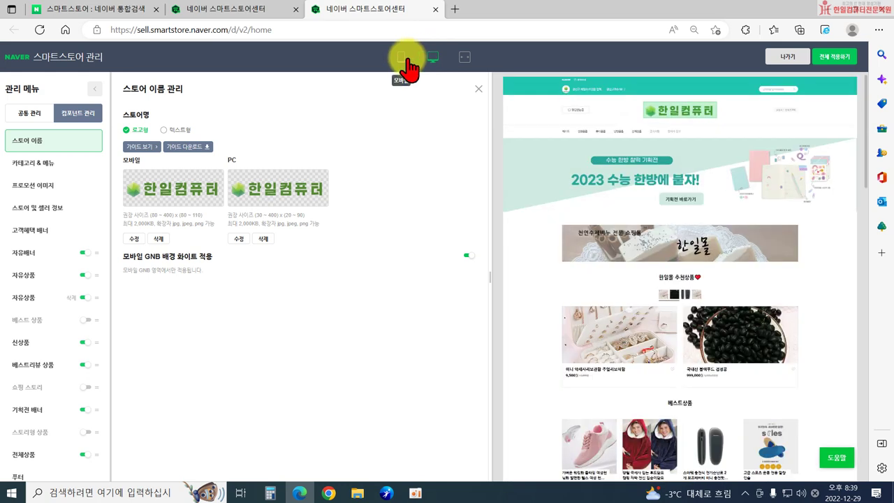
left_click(402, 58)
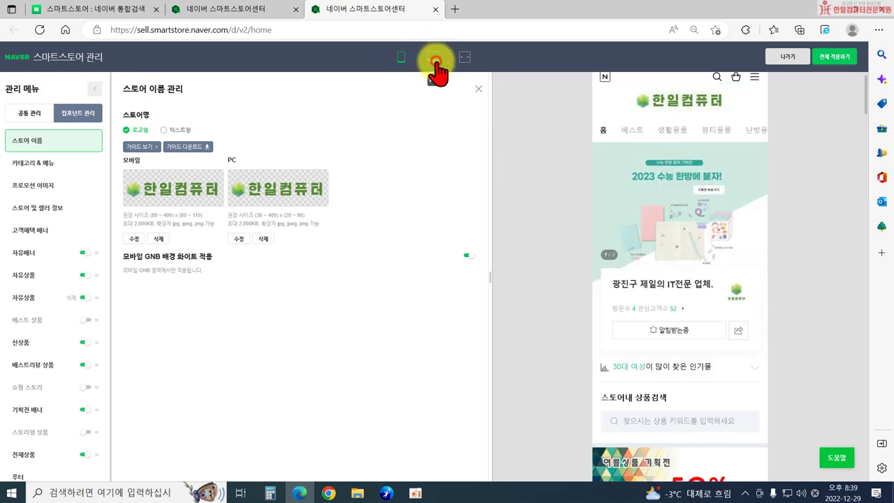
left_click(433, 58)
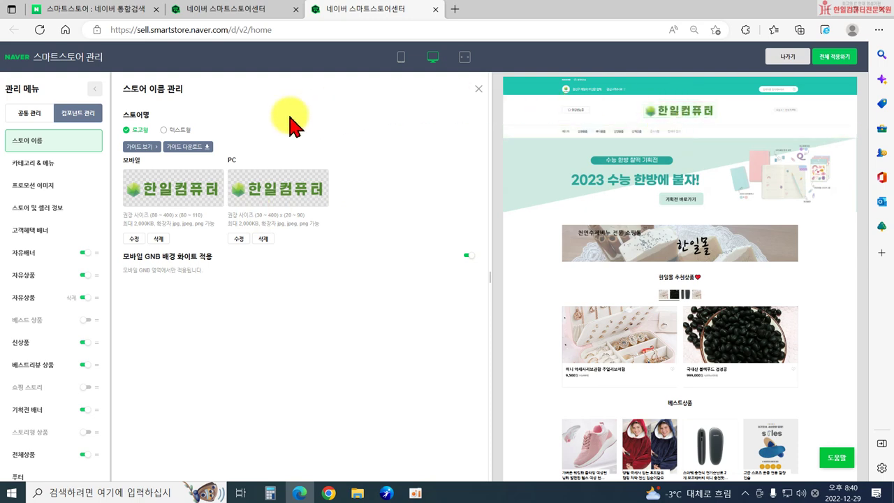
Step: Review the 카테고리 & 메뉴 settings alongside the store preview, and open the 프로모션 이미지 settings
left_click(38, 171)
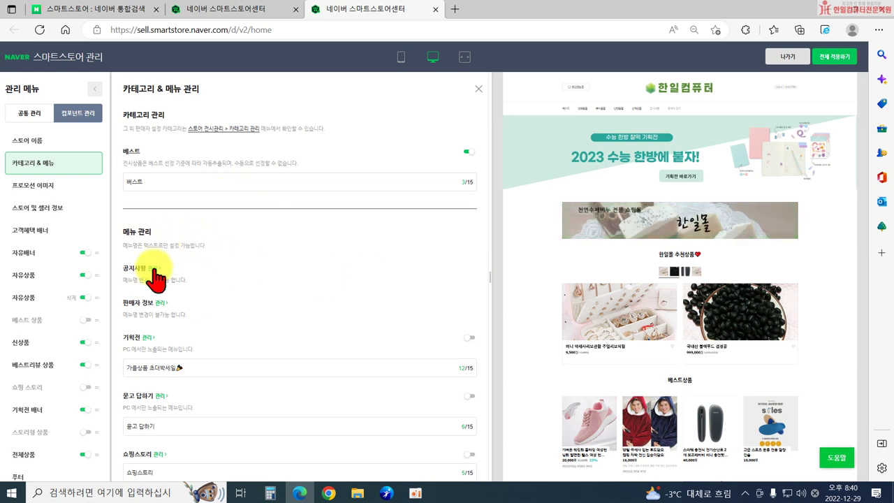
scroll(249, 285, "down", 1)
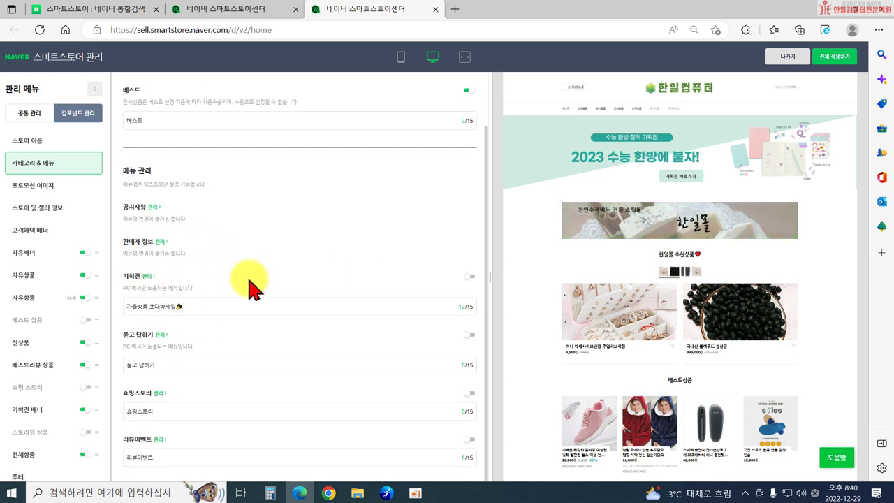
left_click(153, 365)
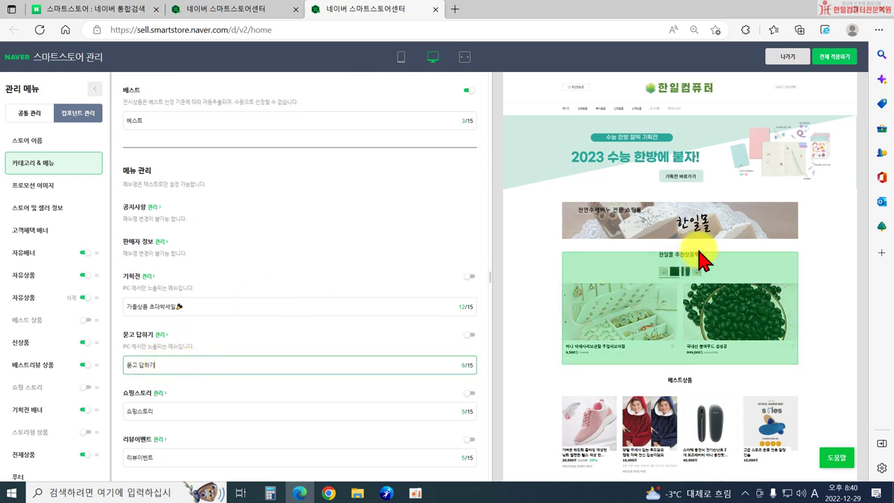
scroll(719, 335, "down", 2)
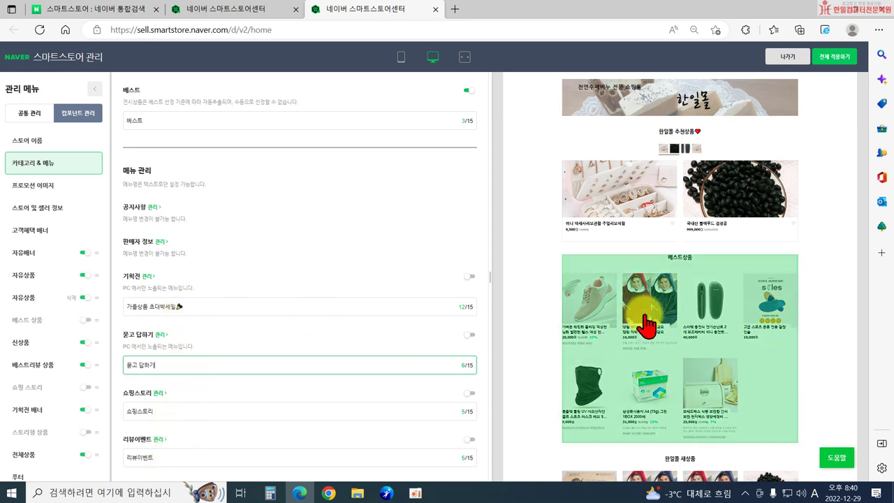
scroll(638, 327, "up", 3)
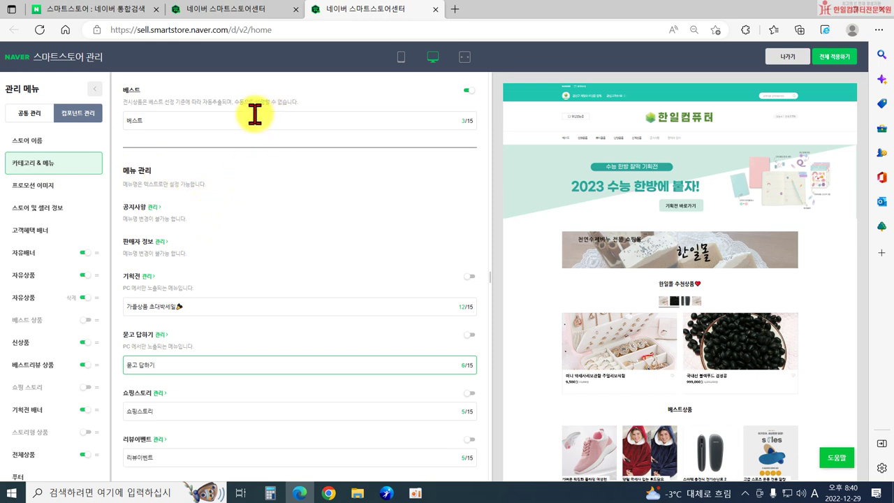
left_click(42, 193)
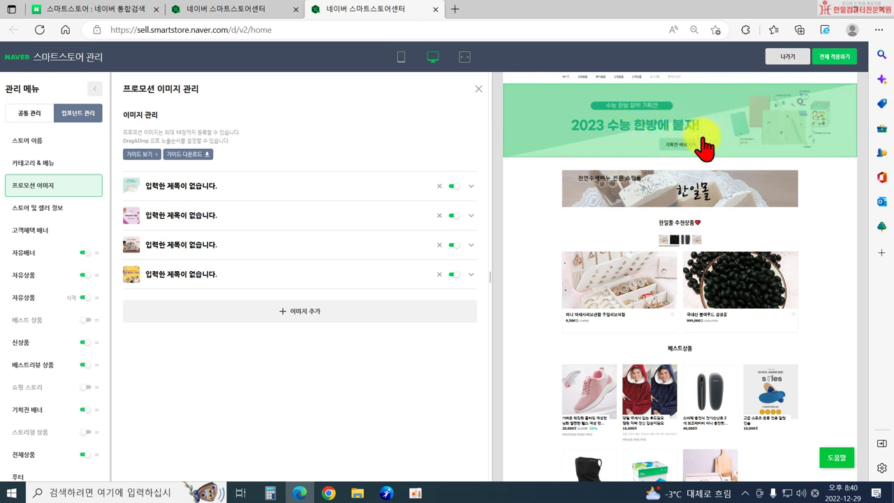
Step: Search Naver for 한일컴퓨터 from its home page and open the live Smart Store from the results
left_click(110, 9)
left_click(106, 61)
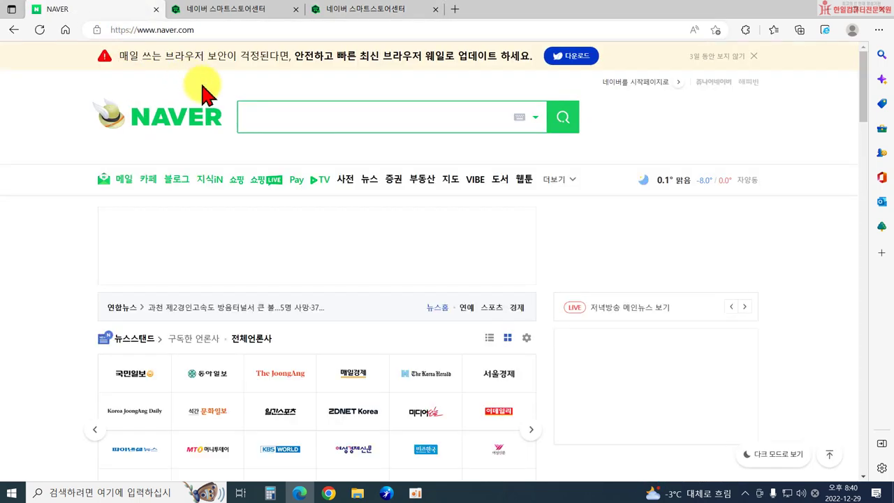
left_click(252, 108)
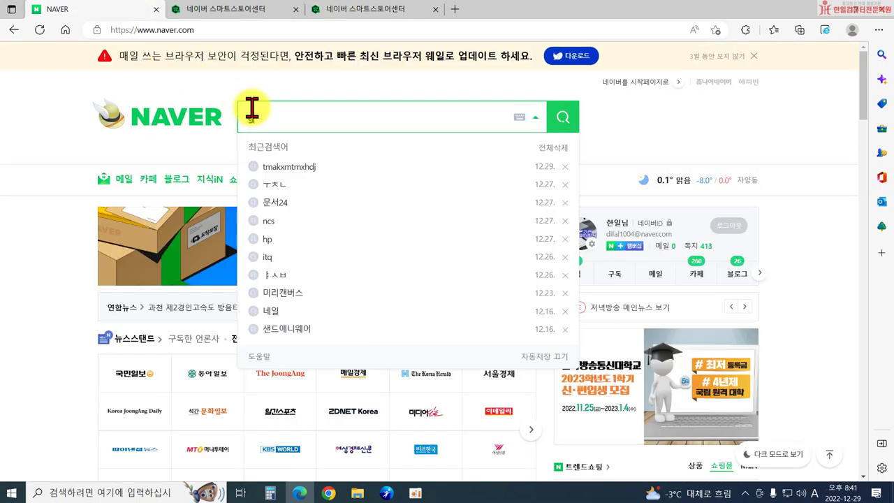
type("gksdlfahf")
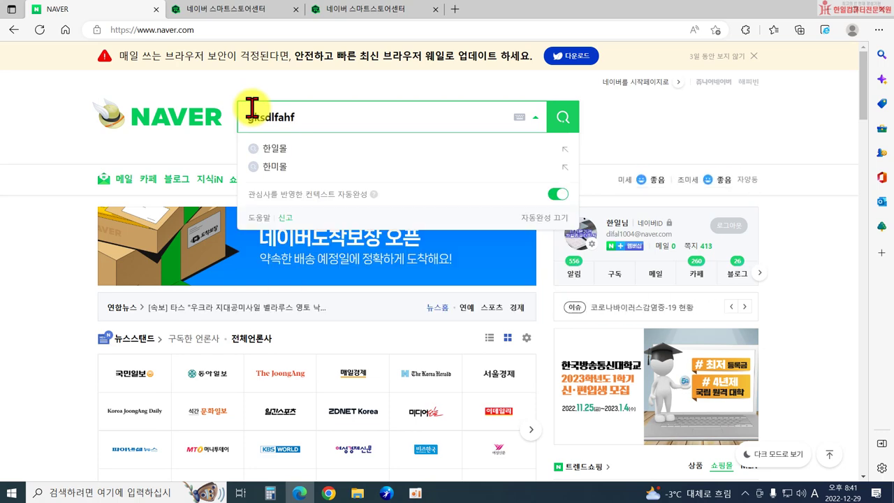
key("BackSpace")
key("Hangul")
type("한일컴ㅍ")
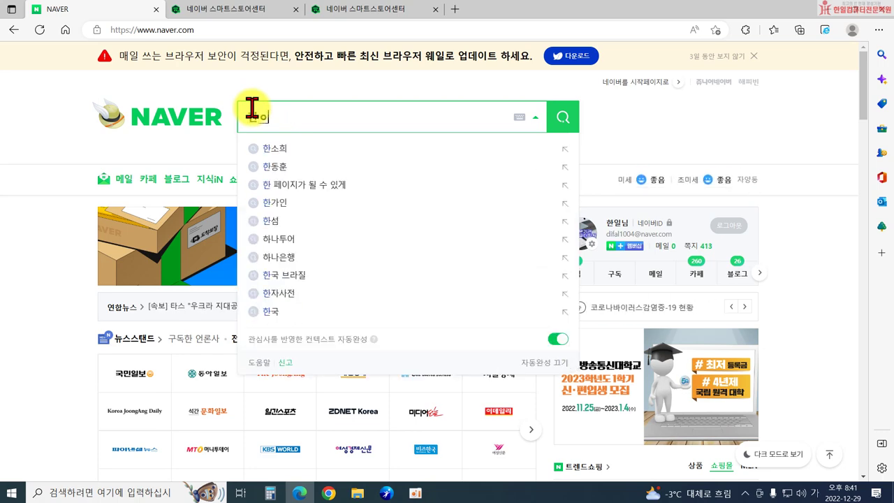
type("ㅠ터")
key("Return")
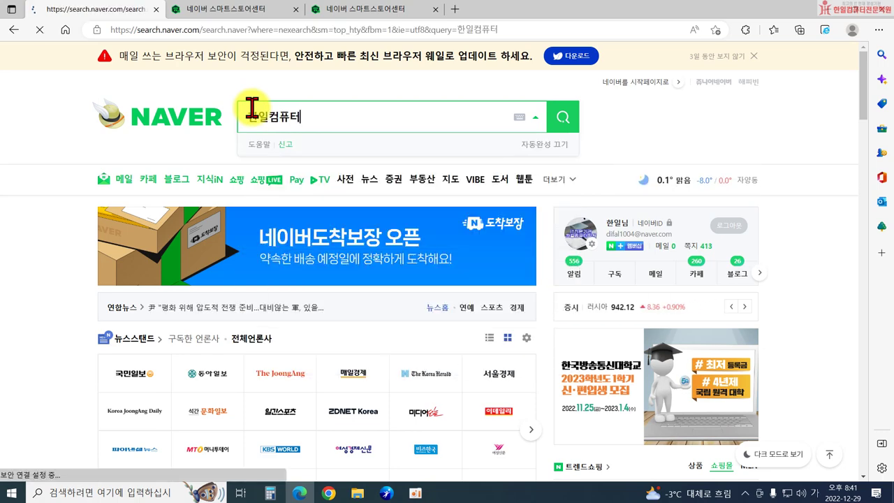
left_click(130, 153)
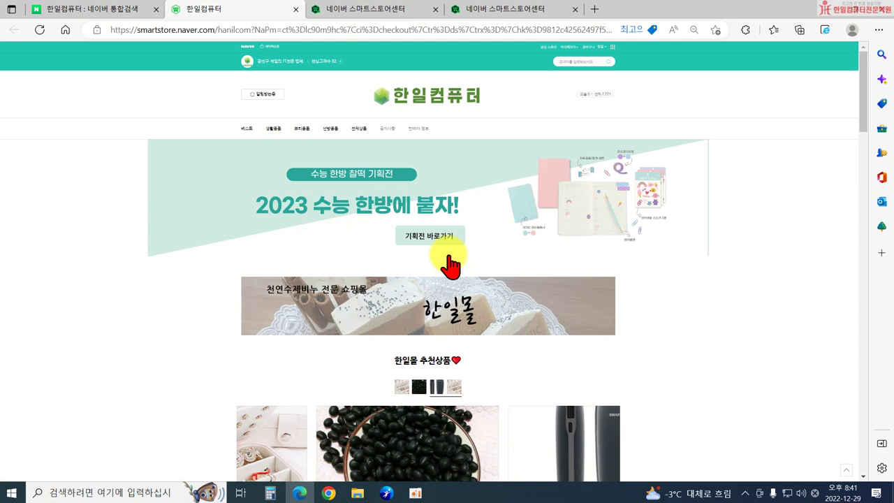
Step: Follow the exam promotion banner to its product category, and browse the other promotion banners on the store's home page
left_click(685, 204)
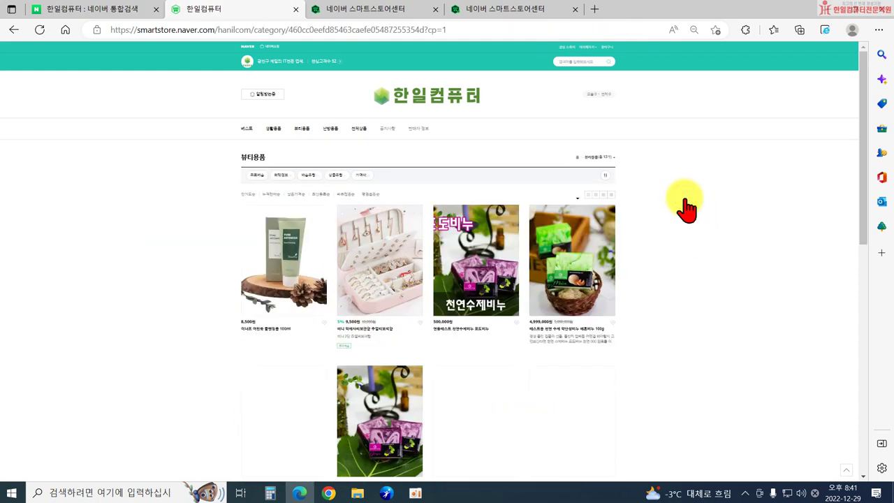
left_click(411, 100)
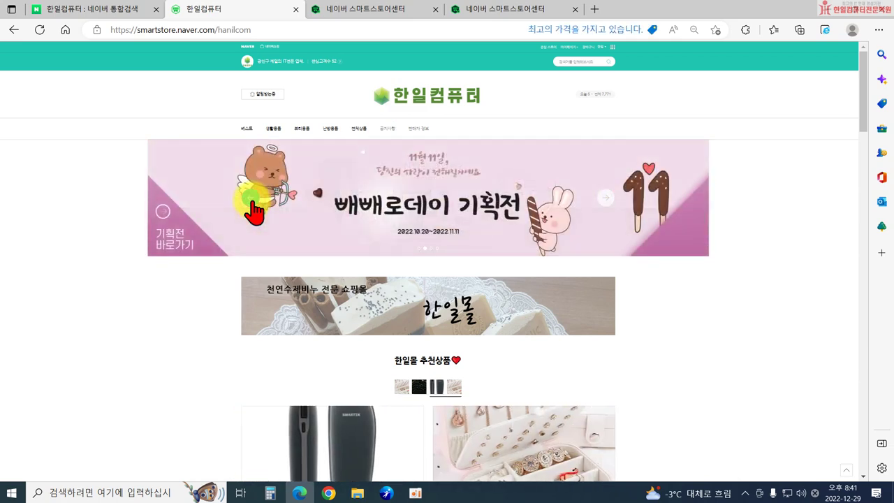
left_click(605, 198)
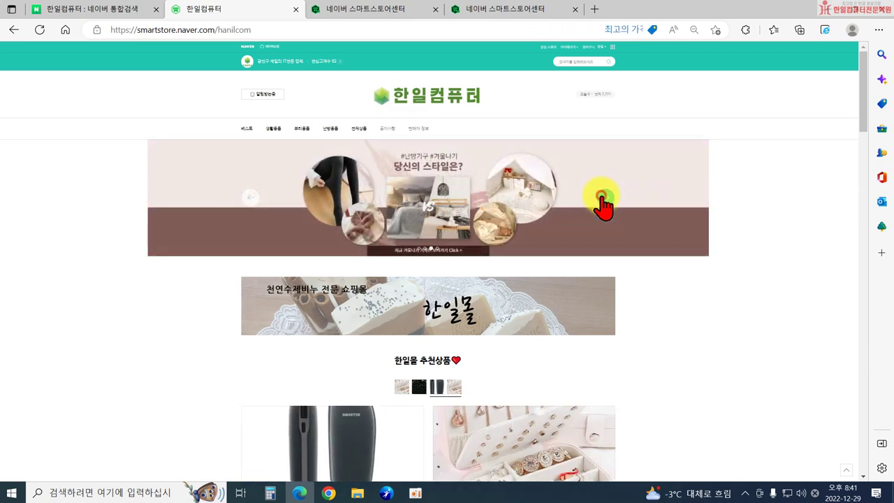
left_click(605, 198)
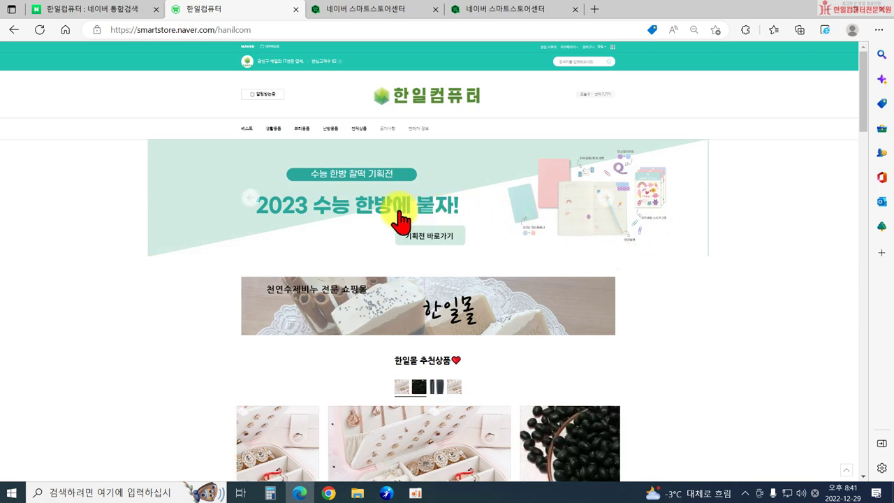
left_click(426, 201)
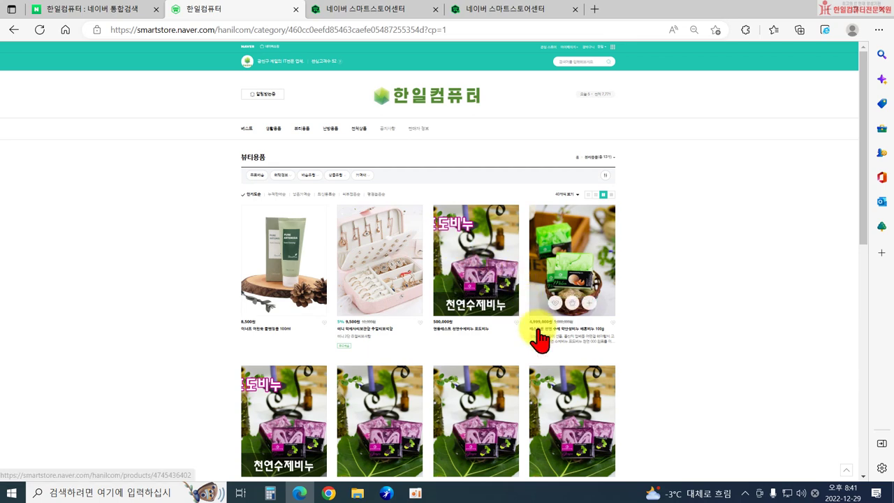
Step: Close the live store, return to the design editor, and check the Today 방문자수 switch under 스토어 및 셀러 정보, leaving it on
left_click(296, 10)
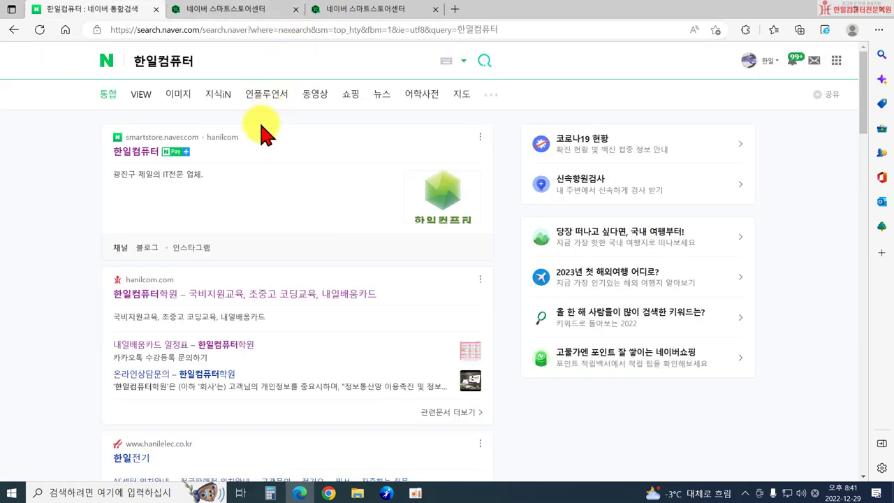
left_click(355, 12)
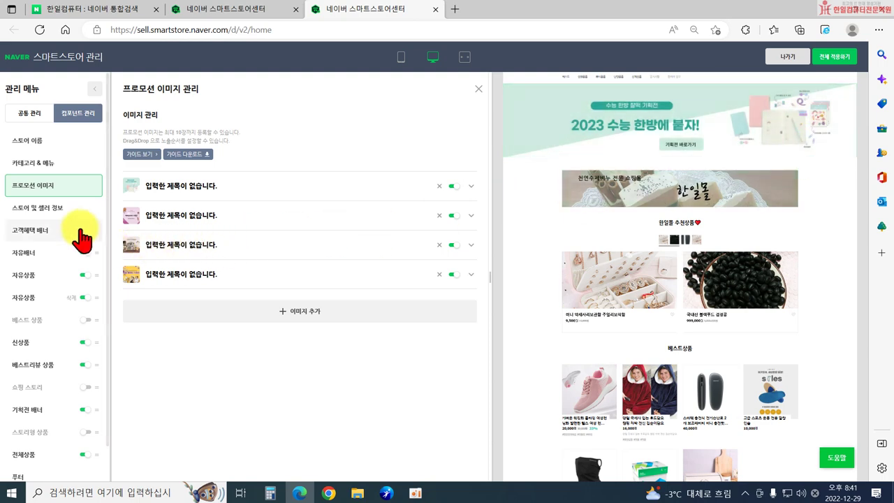
left_click(54, 222)
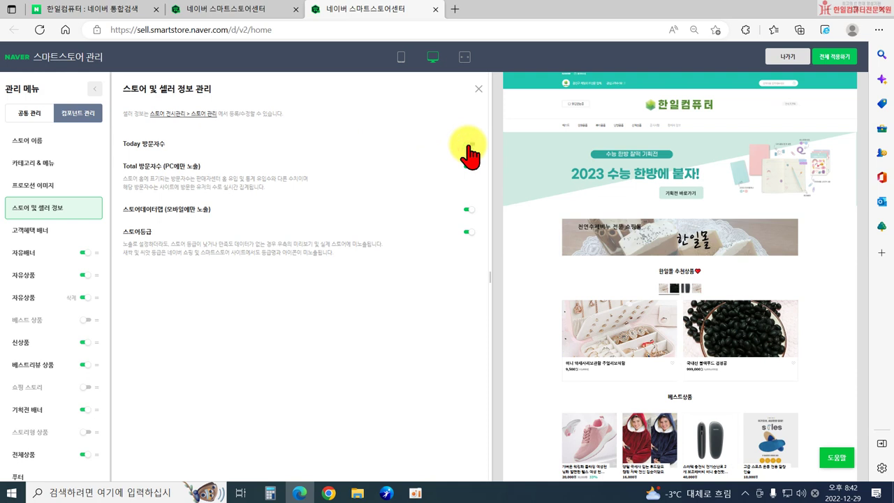
left_click(465, 144)
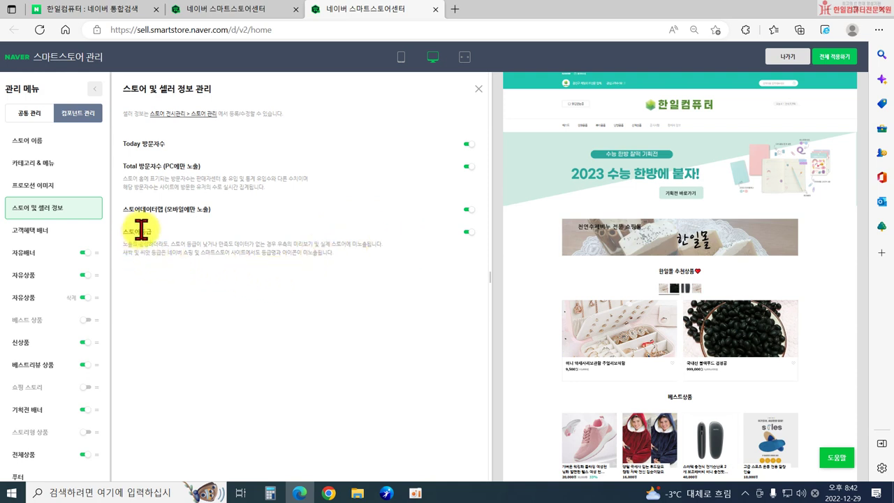
Step: Review the 고객혜택 배너 component against the store preview and open the 자유배너 image and link settings
left_click(49, 241)
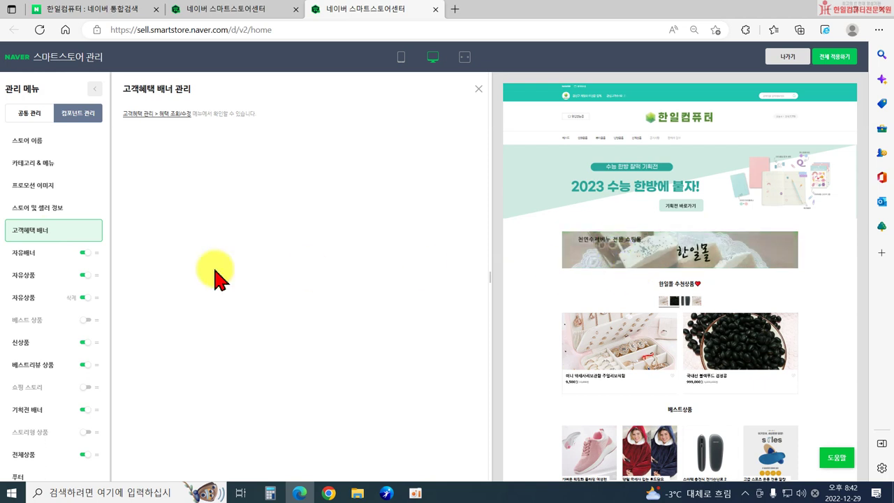
scroll(631, 265, "down", 2)
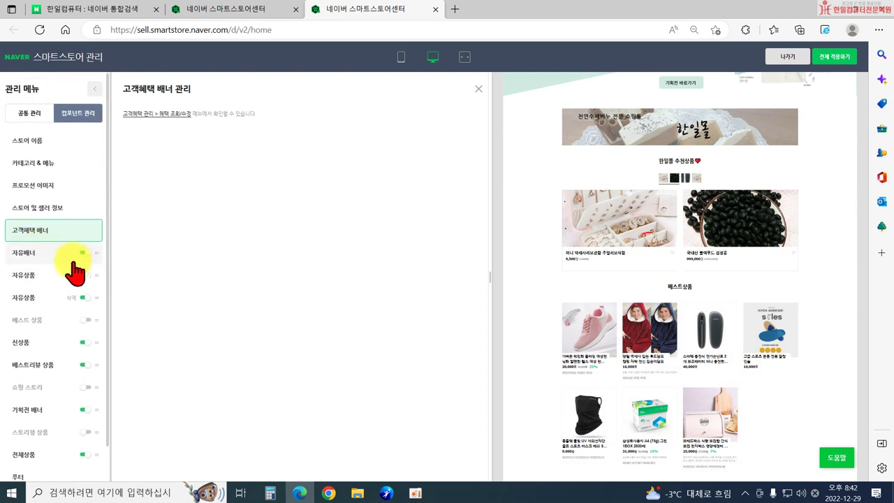
left_click(38, 253)
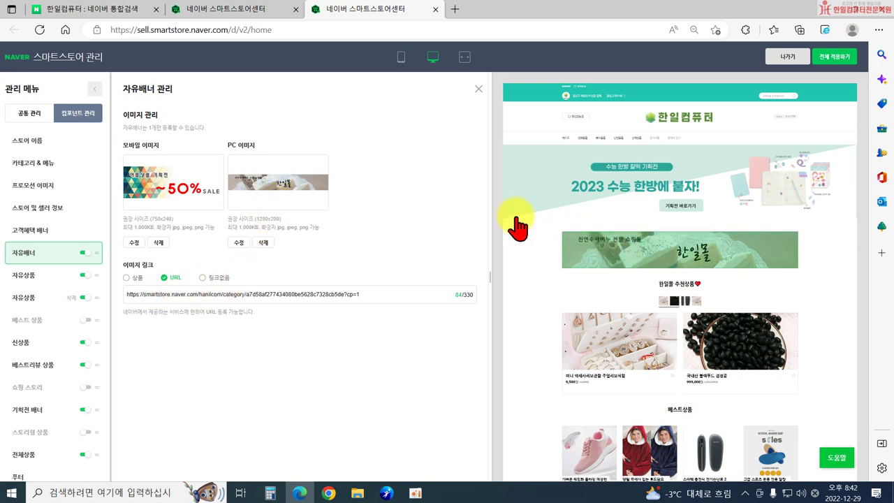
Step: Review the settings of both 자유상품 components, 신상품 and 베스트리뷰 상품, comparing them with the store preview
left_click(25, 277)
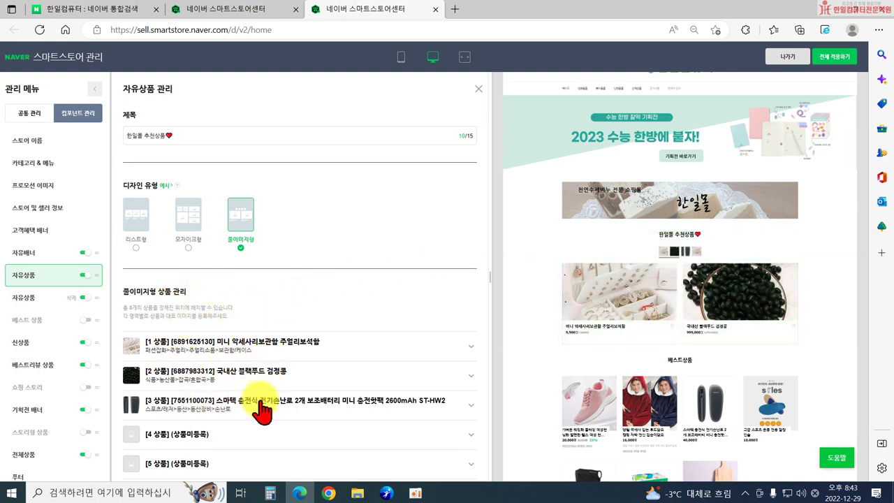
left_click(31, 300)
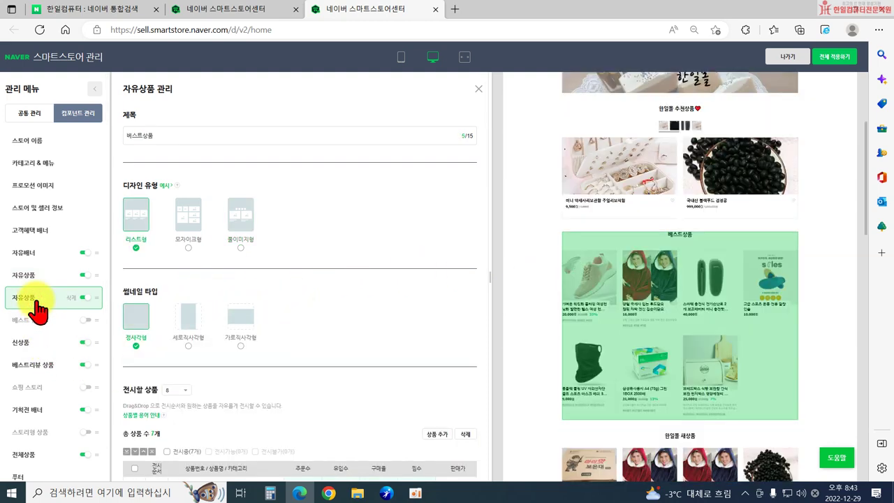
left_click(40, 347)
left_click(43, 364)
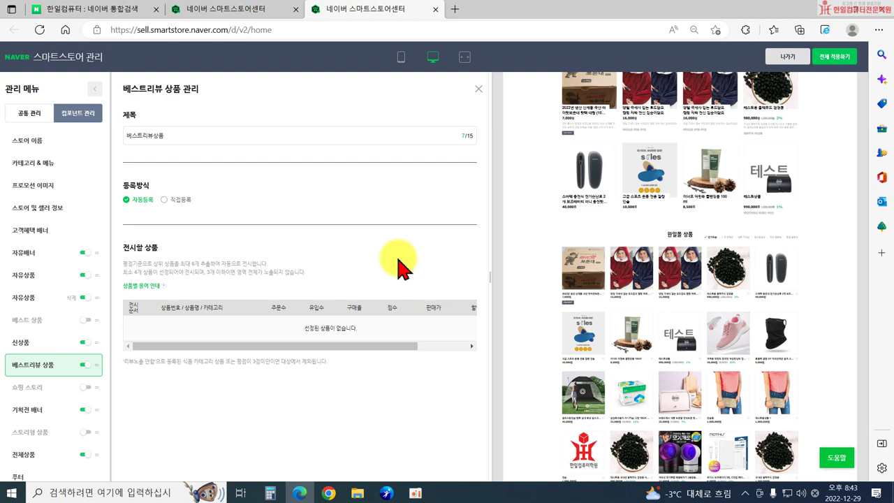
scroll(524, 346, "up", 10)
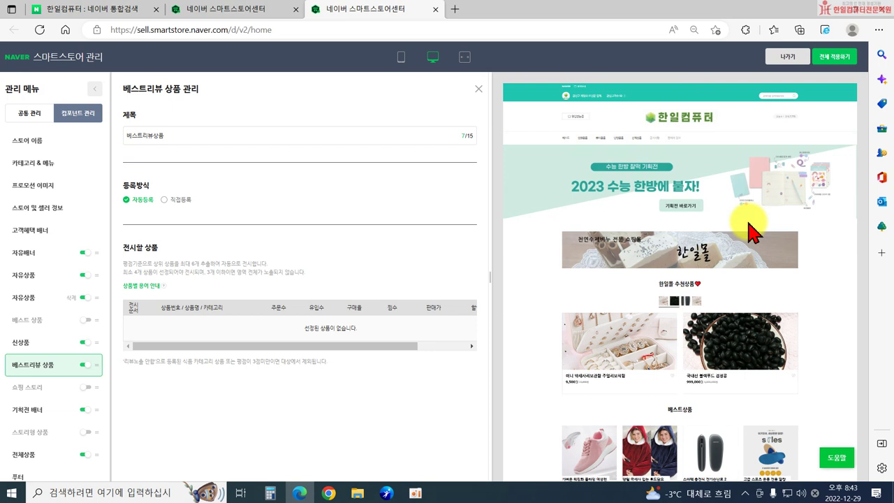
Step: Search the web for 네이버 in a new browser tab and open the Naver home page from the results
left_click(456, 9)
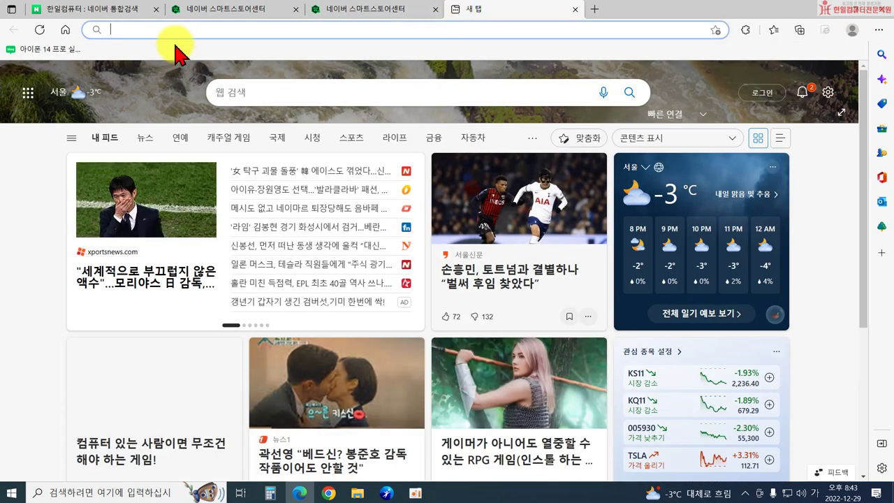
left_click(172, 32)
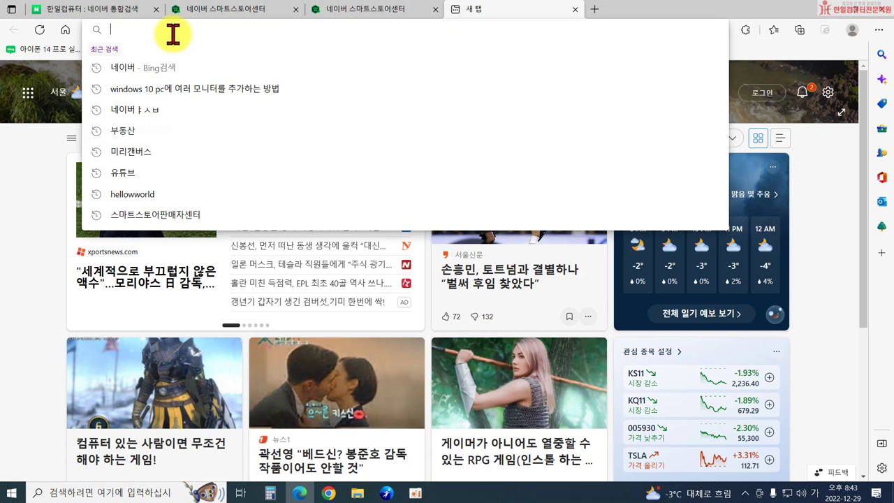
type("네이버")
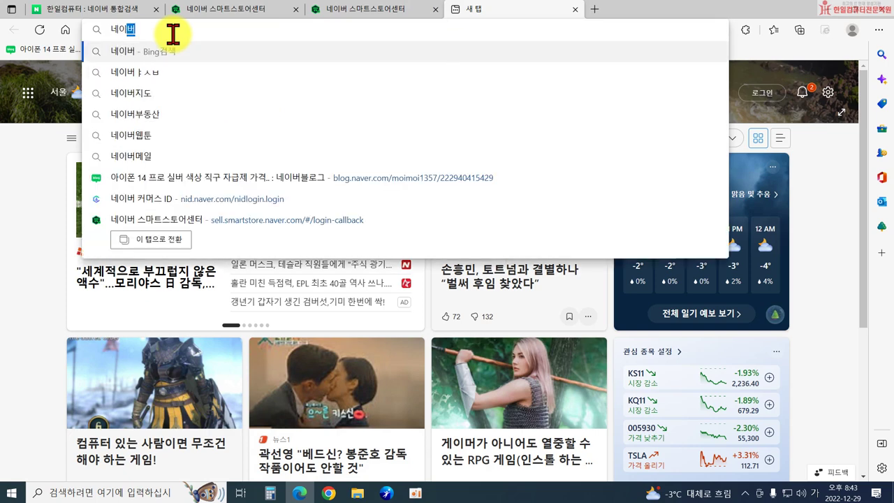
key("Return")
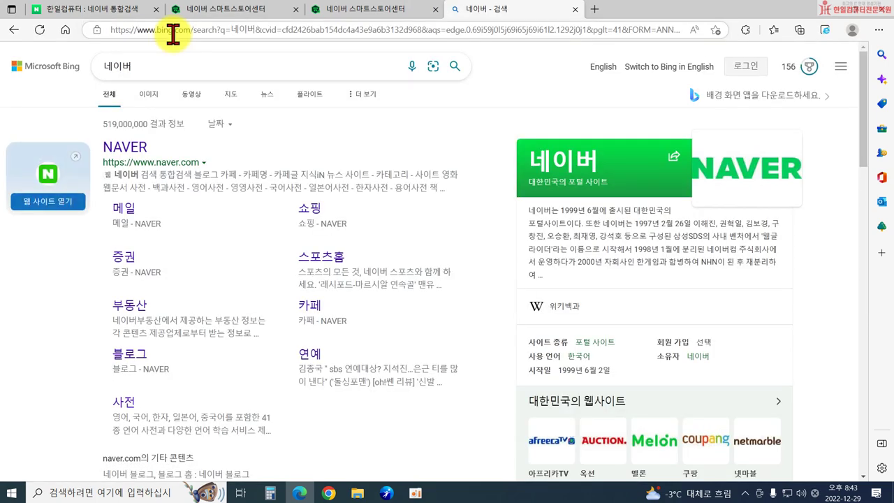
left_click(118, 147)
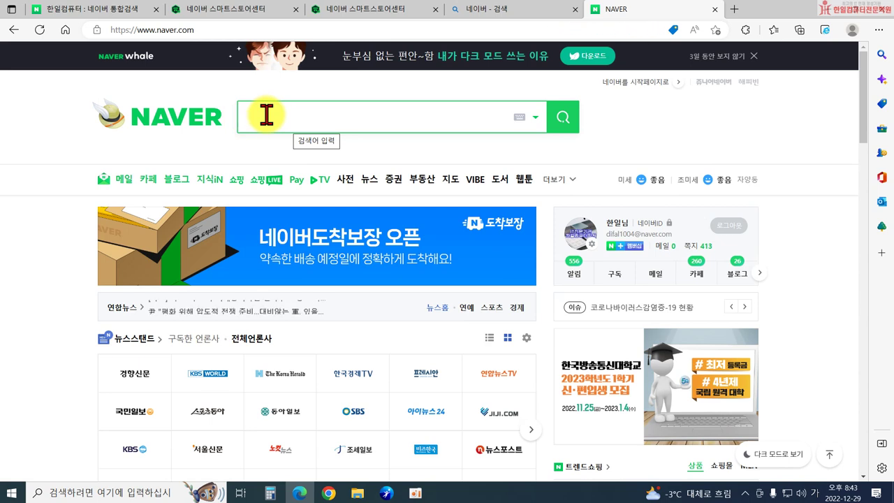
Step: Search Naver for 미리캔버스 and open the official Miricanvas site from the results
left_click(266, 115)
type("미")
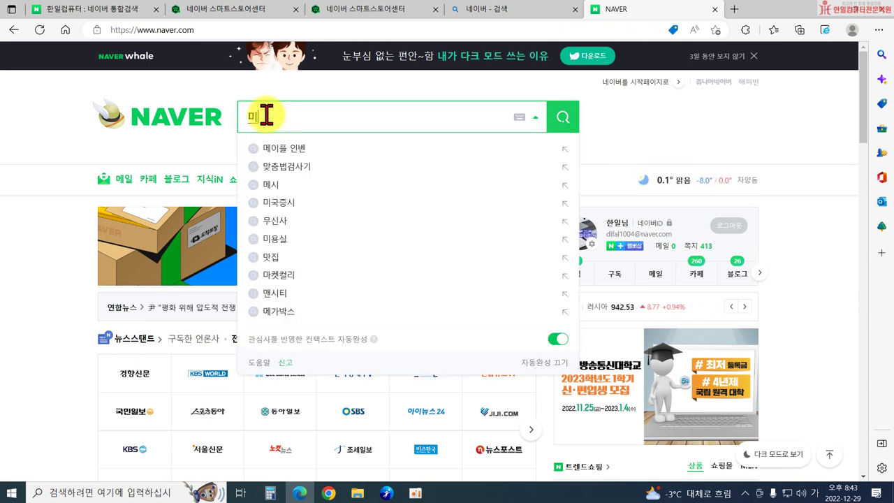
type("리캔버스")
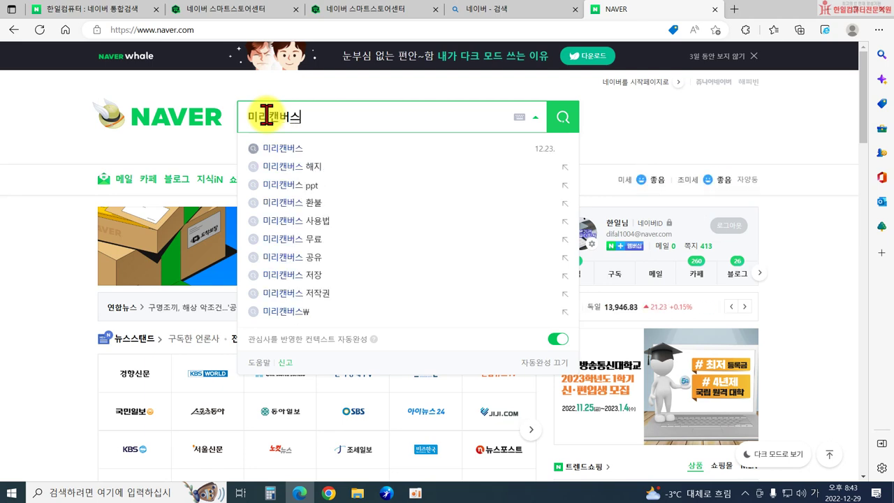
key("Return")
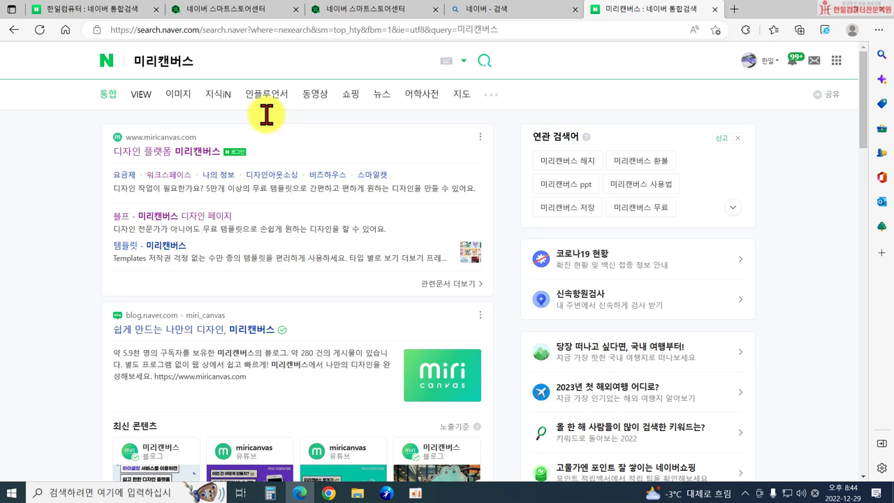
left_click(175, 157)
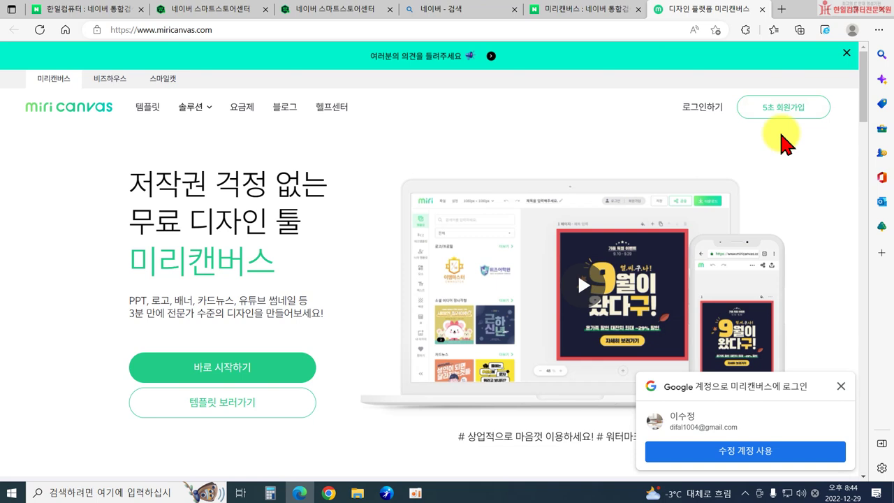
Step: Access Miricanvas with the Naver account, decline staying logged in, and look through the existing designs in the workspace
left_click(768, 108)
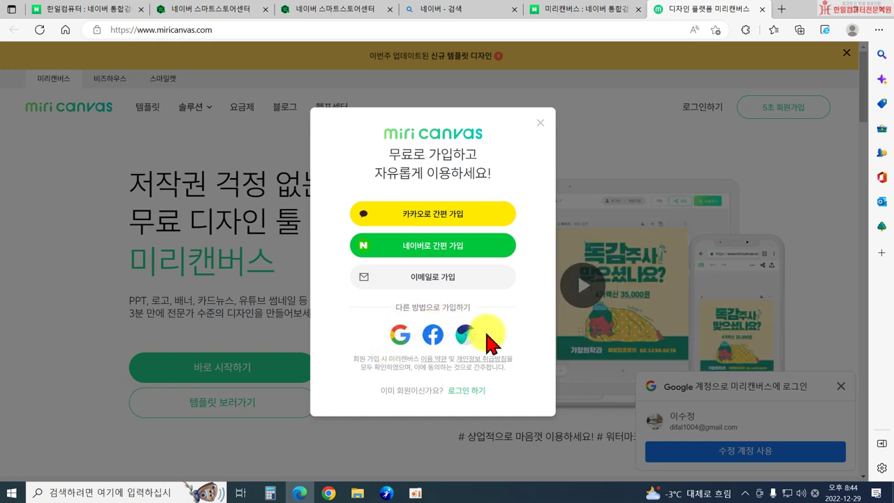
left_click(446, 258)
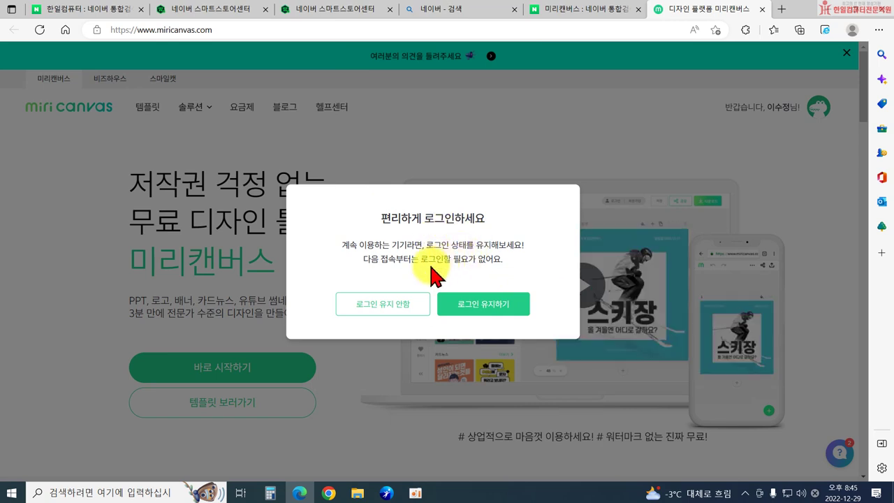
left_click(373, 311)
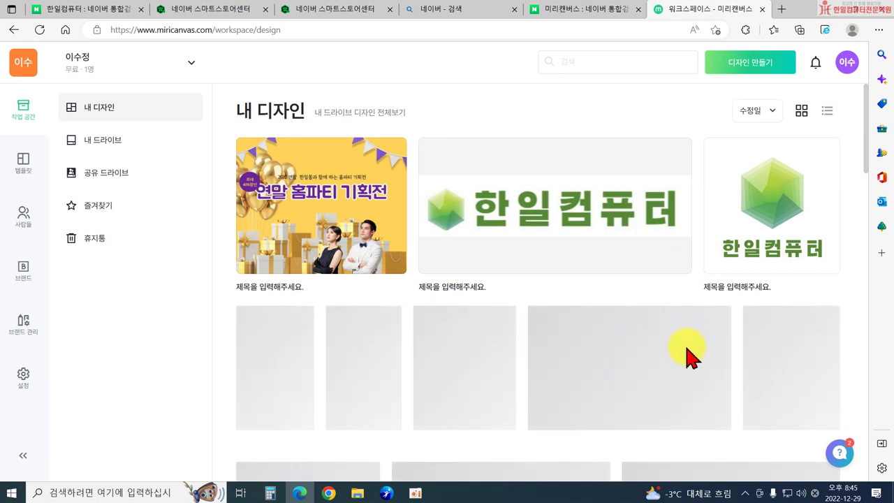
scroll(688, 356, "down", 2)
scroll(499, 313, "down", 2)
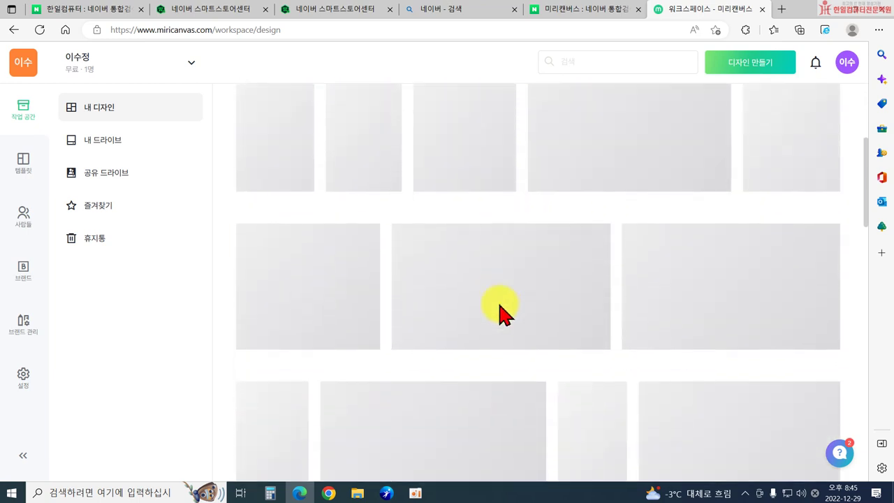
scroll(515, 300, "up", 4)
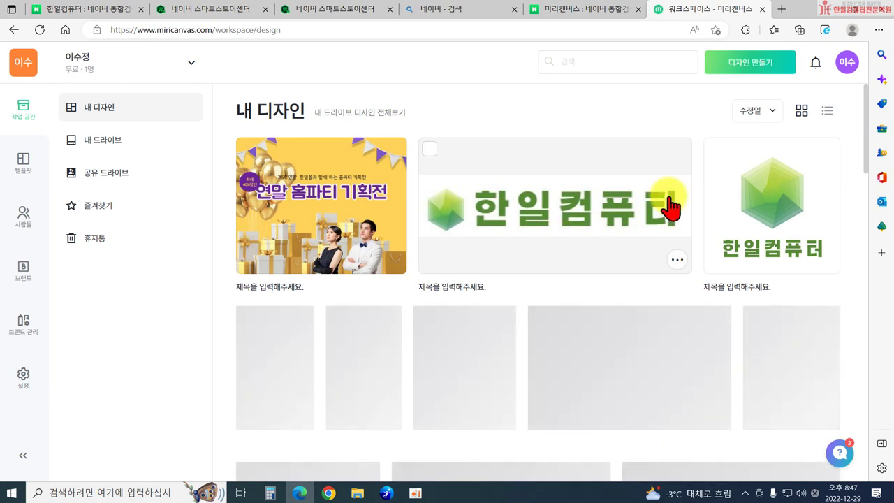
Step: Create a new 로고/프로필 design of 500 px × 500 px and dismiss the usage questionnaire
left_click(749, 70)
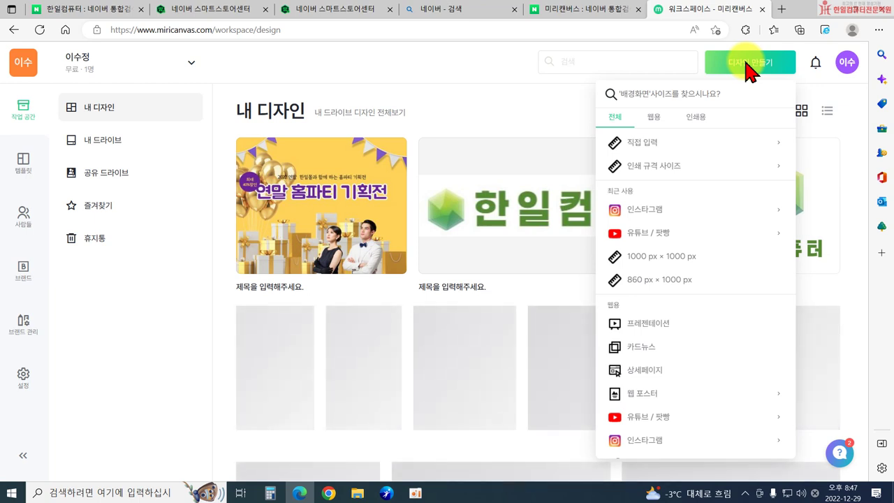
scroll(679, 164, "down", 1)
scroll(681, 171, "down", 4)
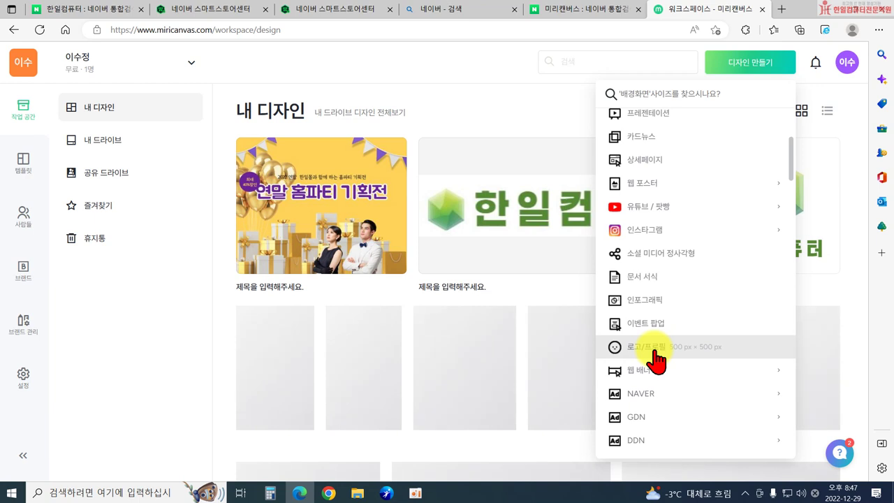
scroll(655, 350, "up", 3)
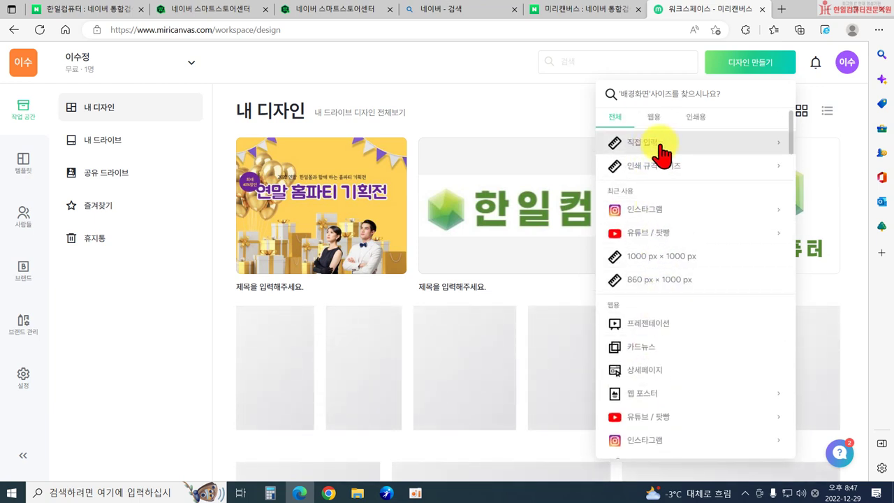
scroll(691, 293, "down", 3)
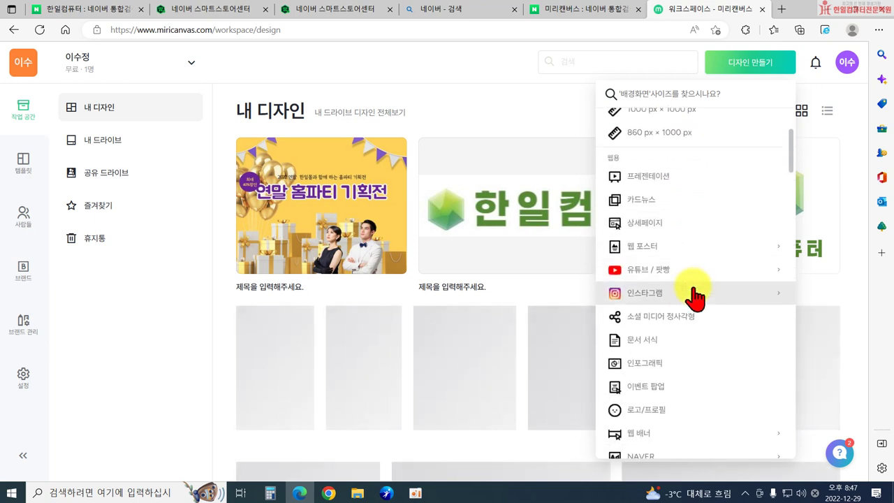
left_click(655, 412)
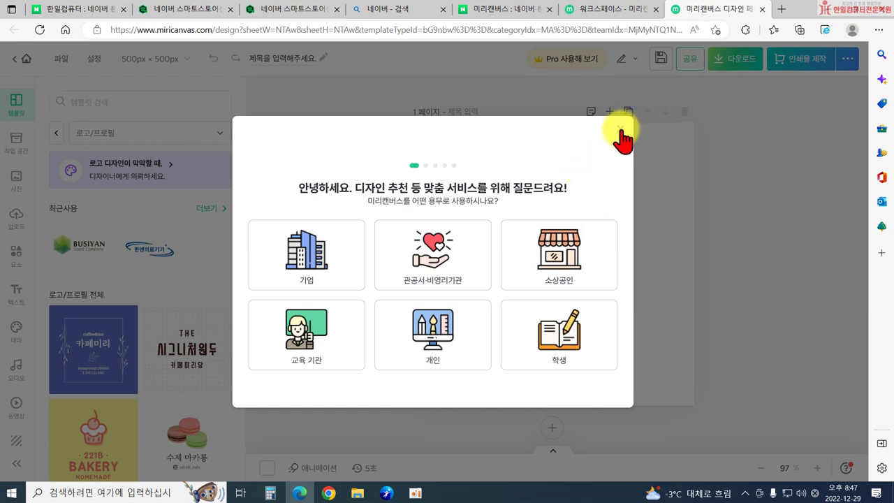
left_click(621, 131)
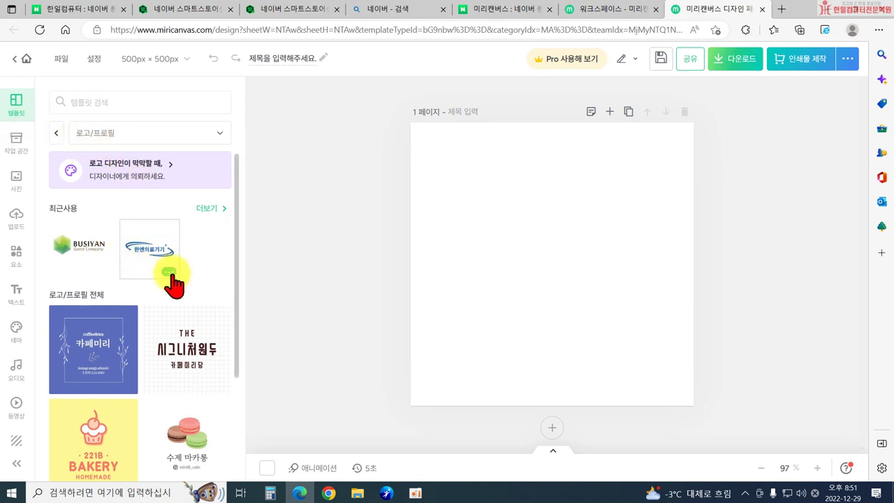
Step: Browse the 로고/프로필 templates for a logo style suited to the store
scroll(119, 349, "down", 3)
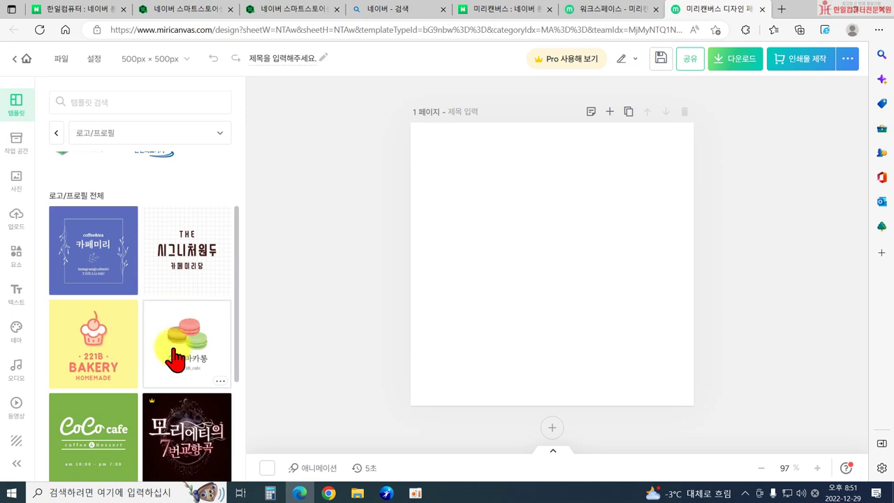
scroll(174, 360, "down", 3)
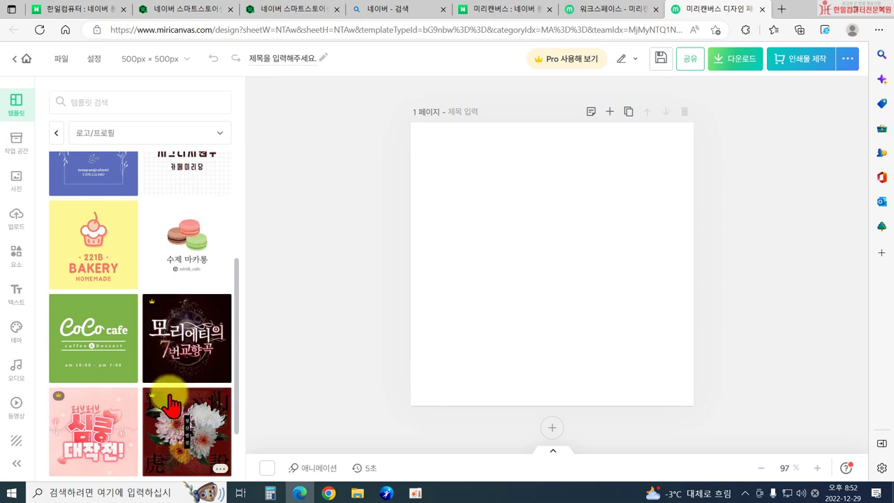
scroll(148, 394, "down", 4)
scroll(148, 394, "down", 4)
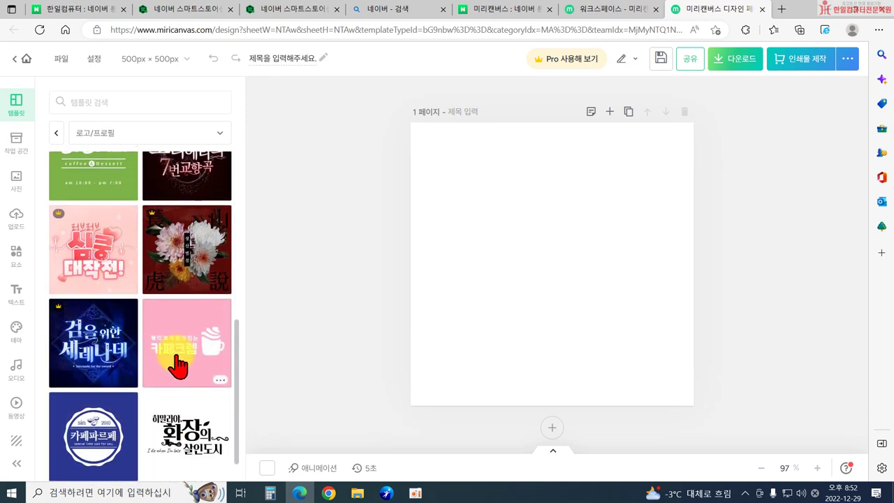
scroll(152, 397, "down", 6)
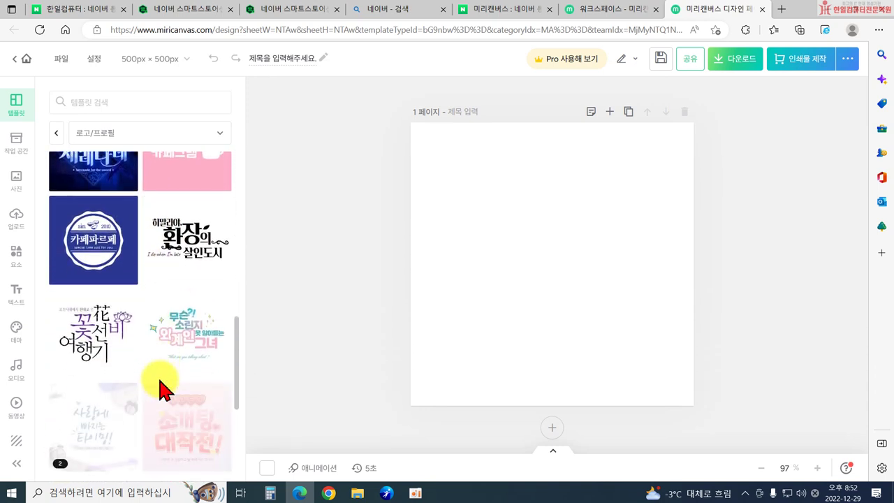
scroll(119, 366, "down", 3)
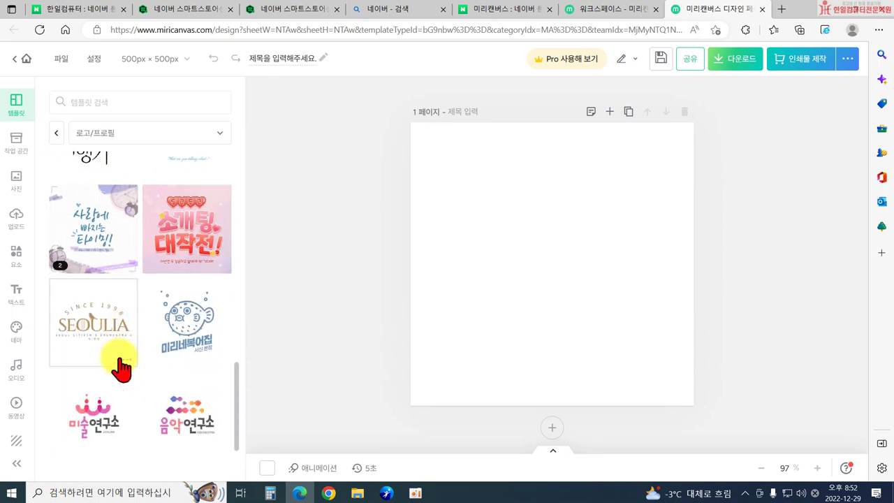
scroll(182, 374, "down", 3)
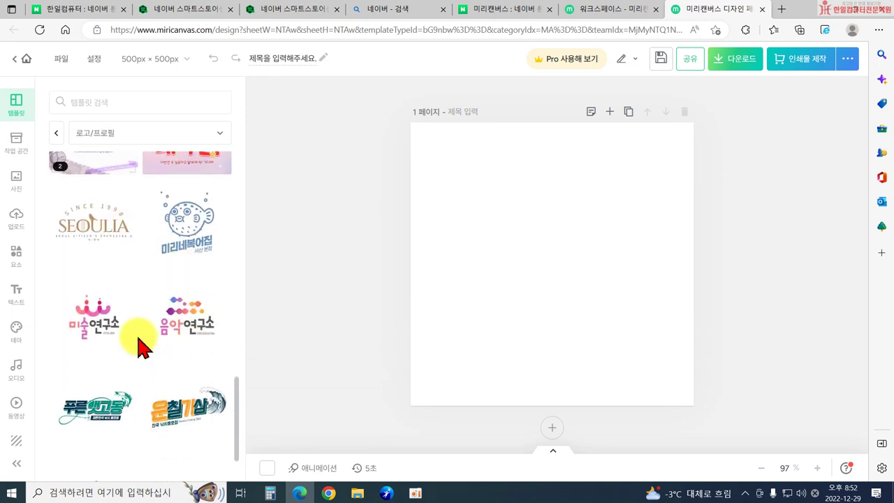
scroll(140, 346, "down", 6)
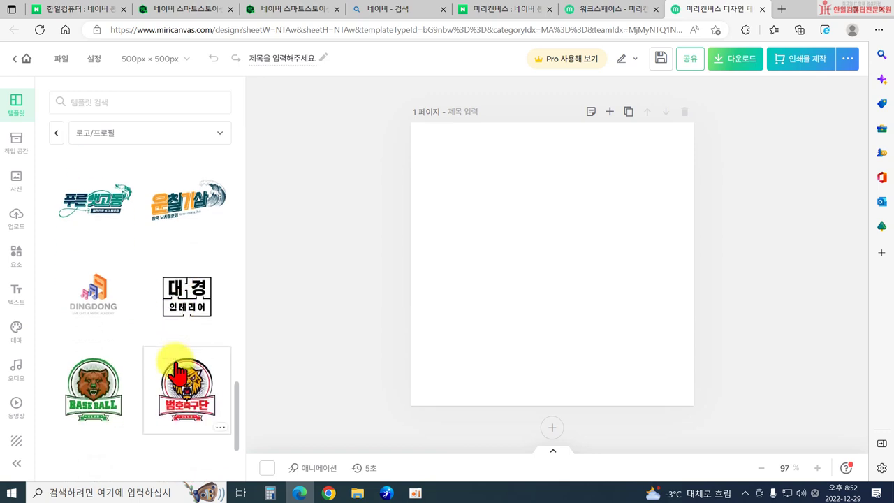
scroll(178, 373, "down", 1)
scroll(143, 329, "down", 7)
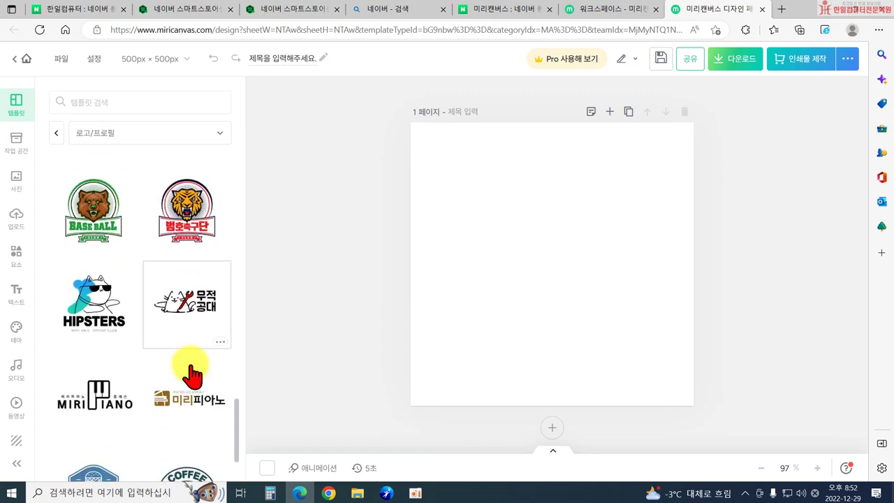
scroll(97, 324, "down", 5)
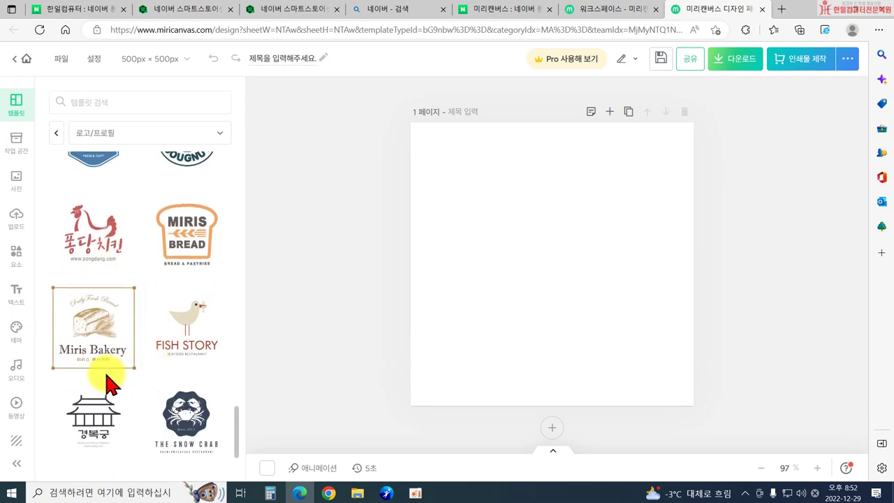
scroll(161, 394, "down", 1)
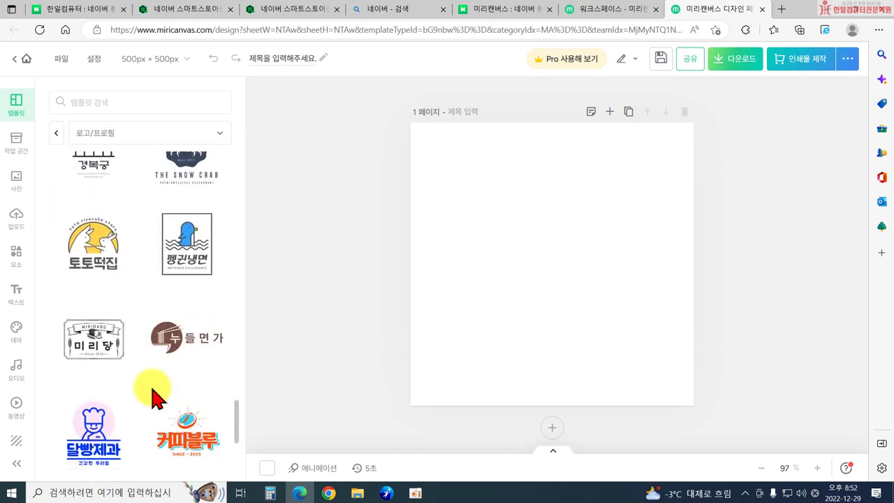
scroll(156, 398, "down", 7)
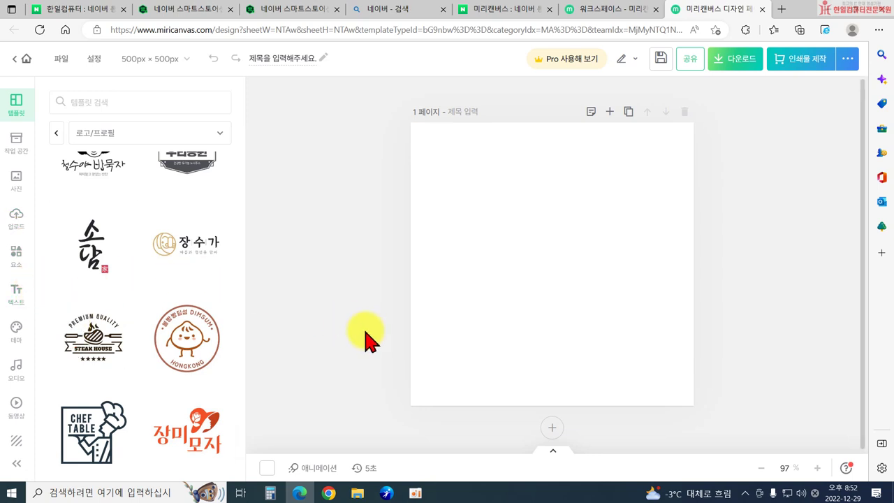
Step: Find the blue "izone" logo with the house symbol among the 로고/프로필 templates and apply it to the page
scroll(178, 346, "down", 3)
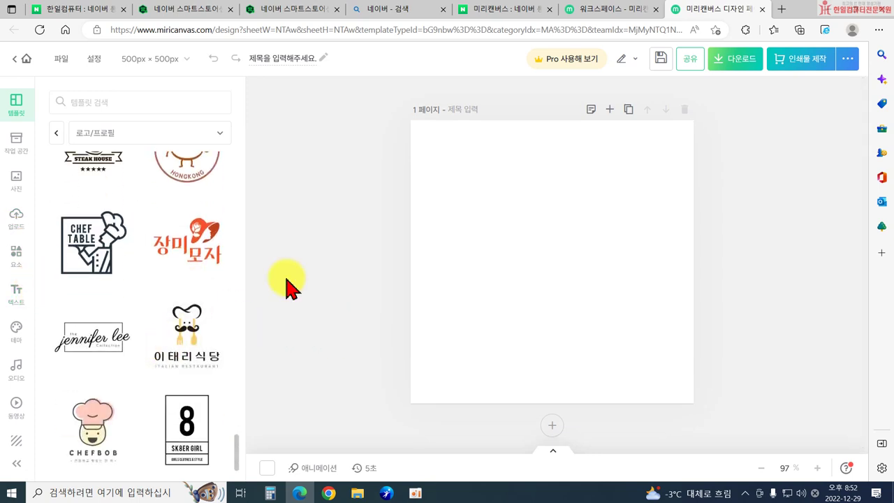
scroll(193, 333, "down", 2)
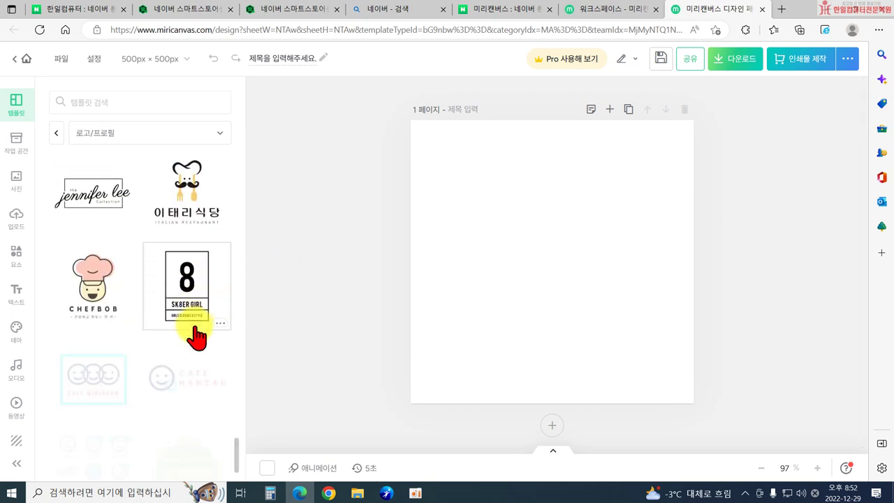
scroll(150, 343, "down", 2)
scroll(199, 380, "down", 4)
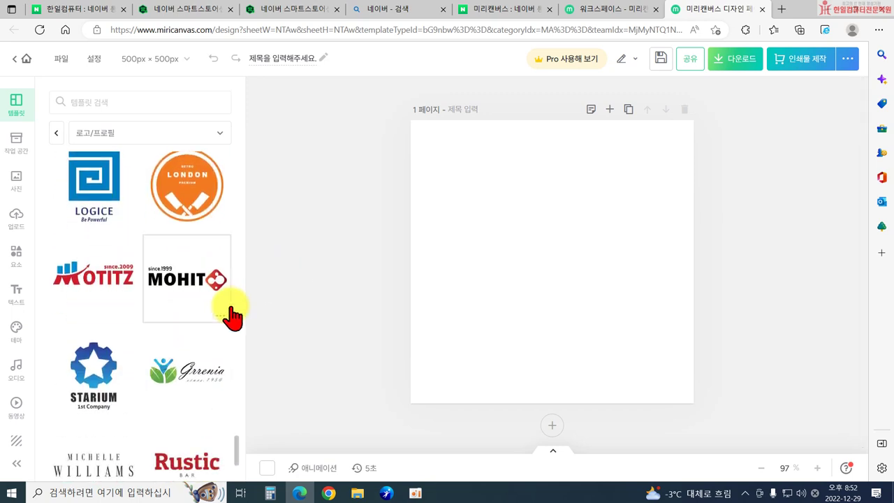
scroll(179, 396, "down", 2)
scroll(99, 328, "down", 1)
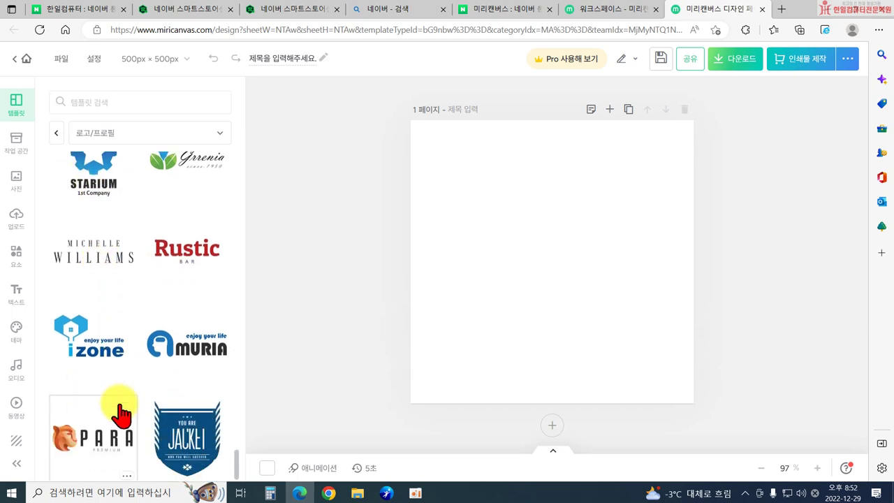
left_click(94, 371)
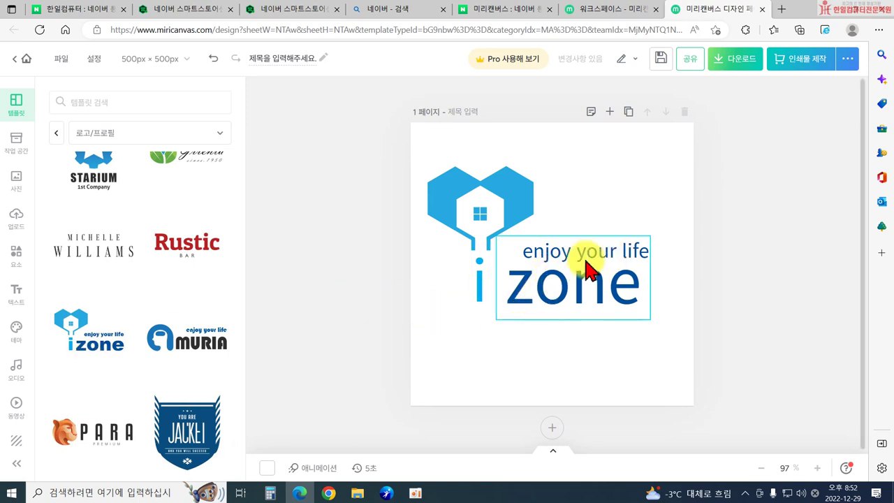
Step: Replace the template's "i" text with 조은ㅈ and widen its text box until the characters sit on one line
left_click(487, 304)
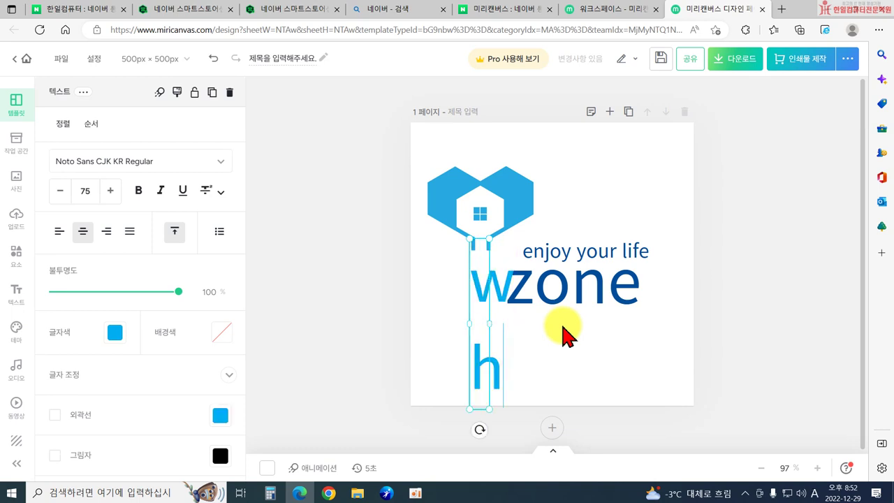
type("ㅈㅗ은ㅈ")
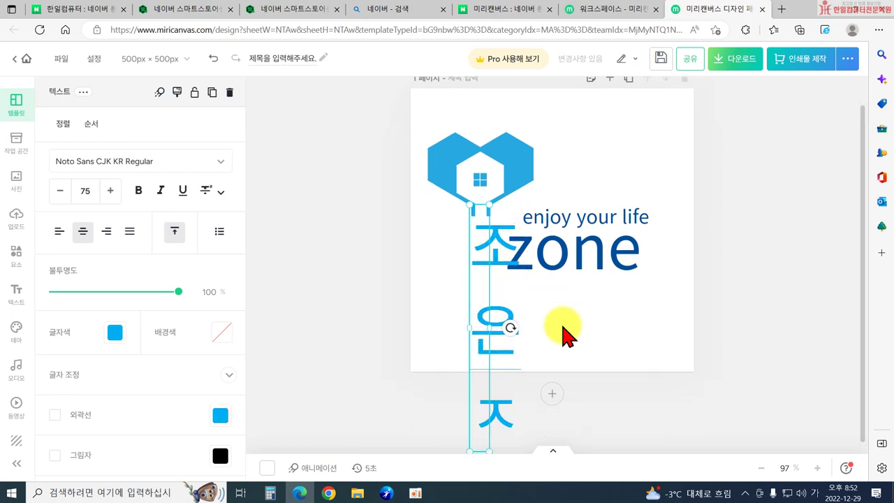
left_click(438, 312)
left_click(496, 290)
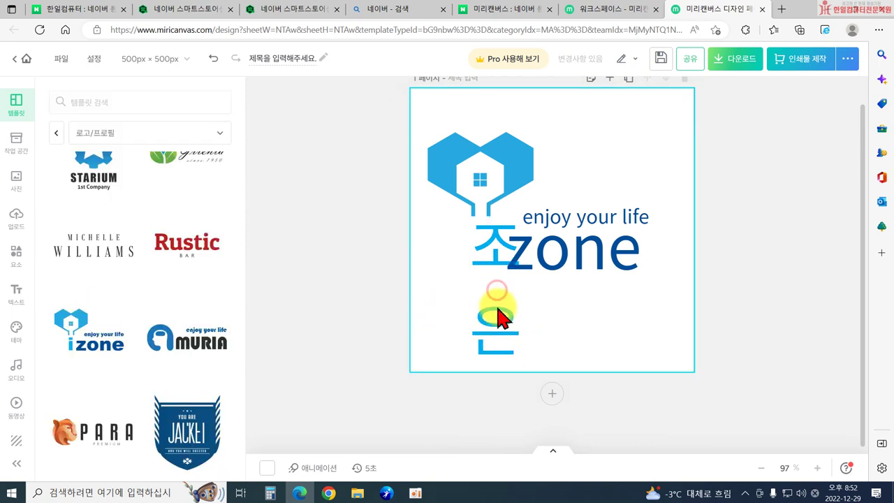
left_click(497, 321)
left_click_drag(493, 320, 656, 314)
Step: Move the "zone" text towards the lower edge of the page and place the Korean text between it and the tagline
left_click_drag(523, 234, 509, 309)
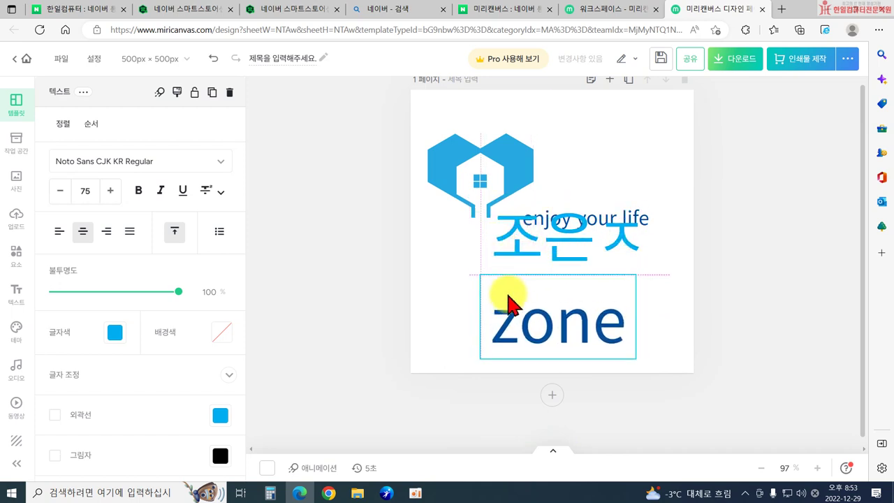
left_click(527, 247)
left_click_drag(528, 247, 513, 268)
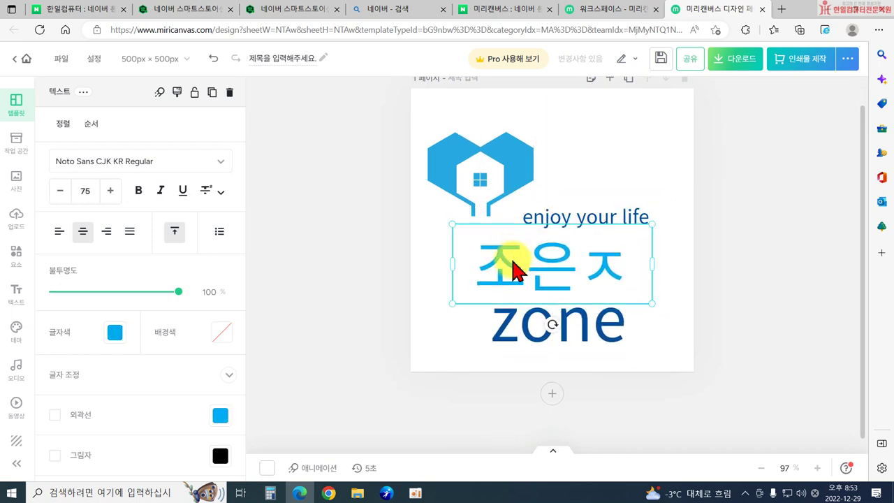
Step: Change the light-blue Korean text to the store name 한일컴퓨터
double_click(513, 268)
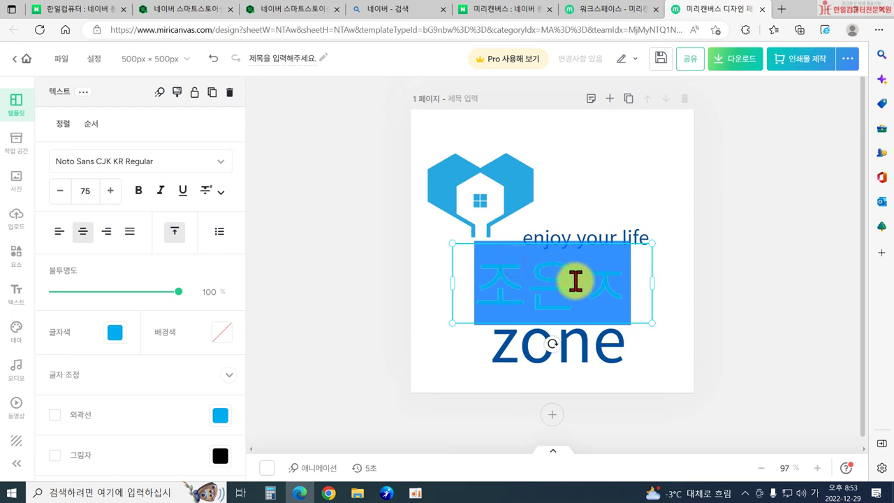
type("하")
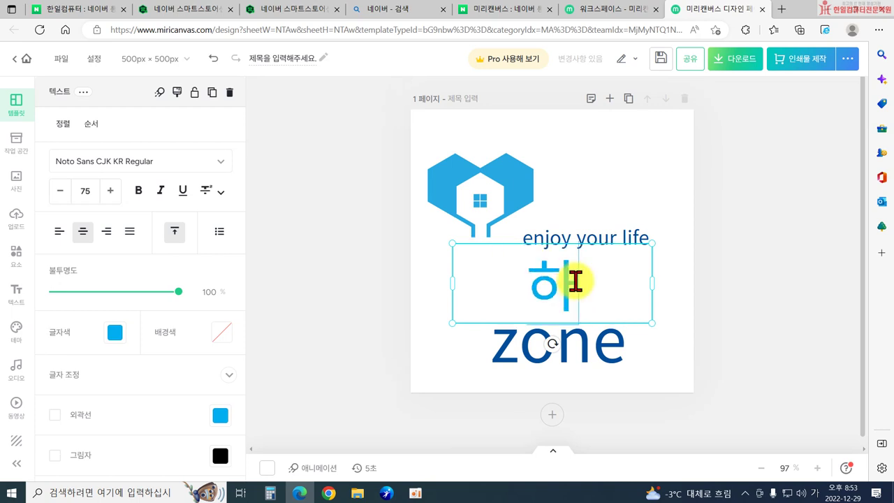
type("\\ㅇ")
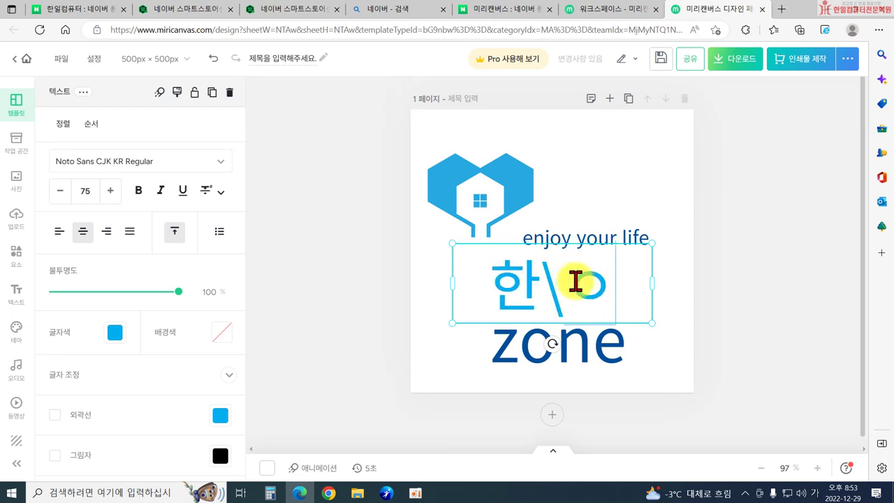
type("일컴ㅍ")
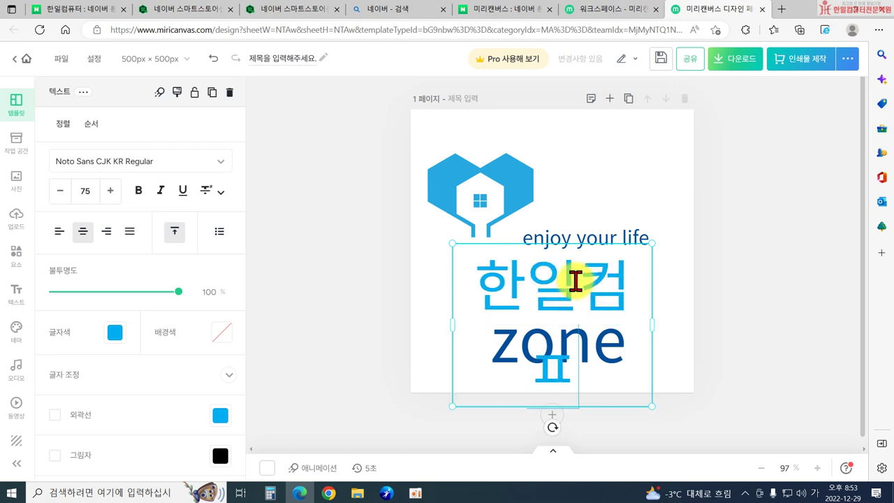
key("BackSpace")
type("퓨토")
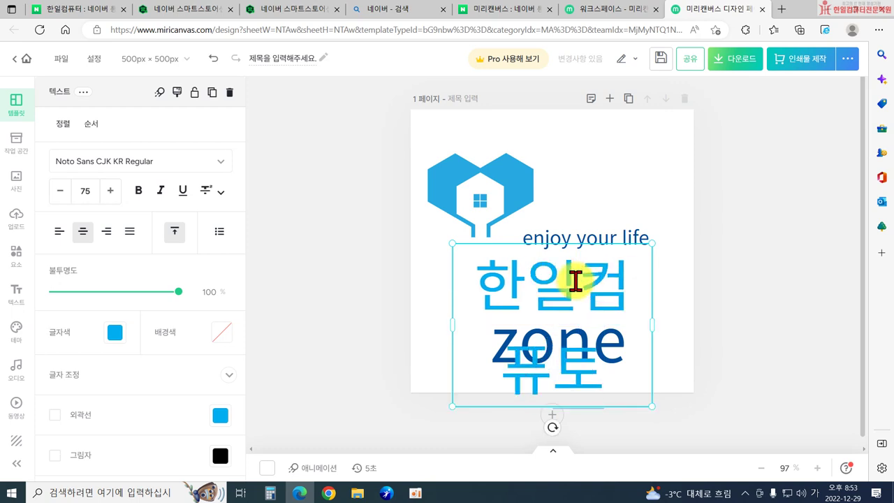
left_click(389, 305)
Step: Delete the dark-blue "zone" text from the logo
left_click(528, 310)
double_click(603, 344)
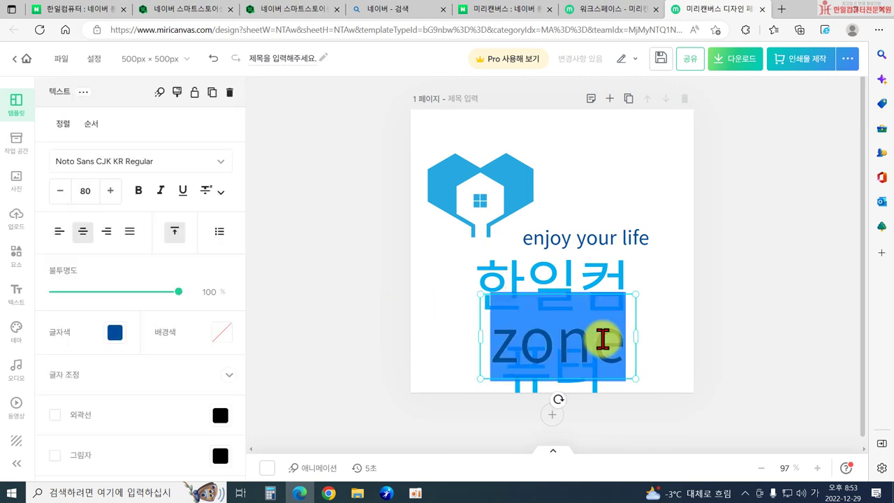
left_click(666, 317)
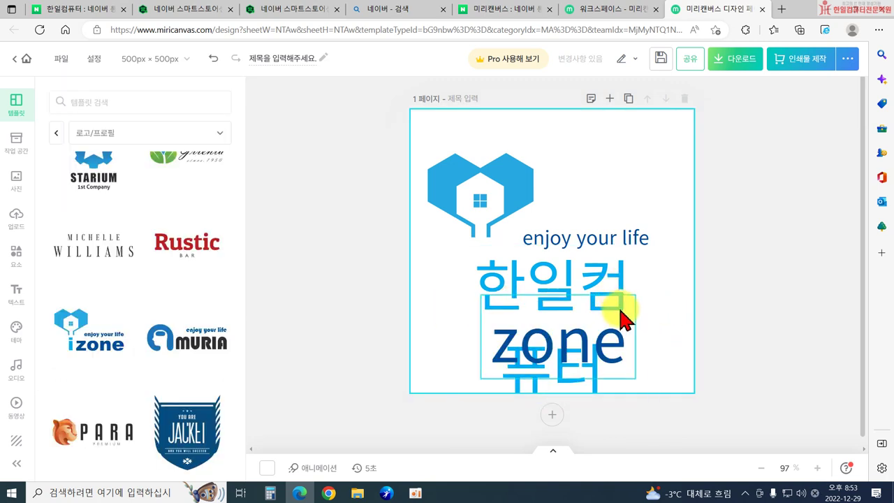
left_click(623, 318)
key("Delete")
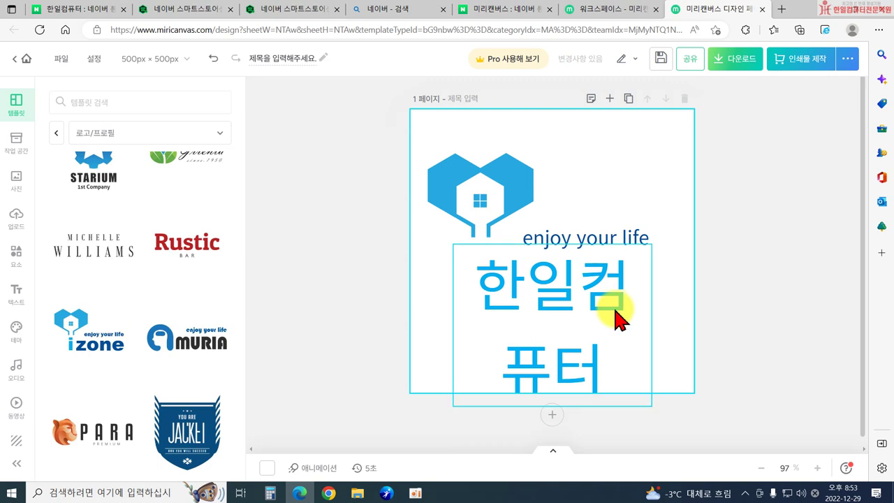
Step: Widen the 한일컴퓨터 text box on both sides to about 470 × 140 px so the name fits on one line
left_click(618, 318)
left_click_drag(453, 325, 429, 326)
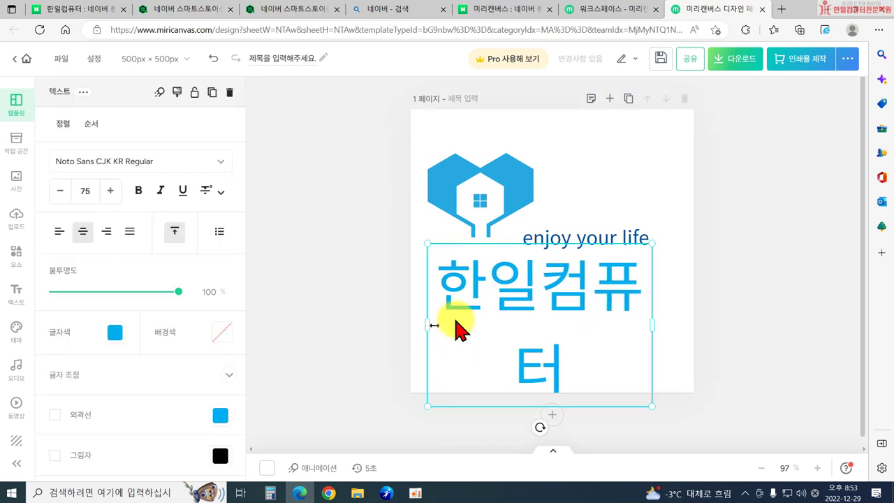
left_click_drag(652, 325, 690, 316)
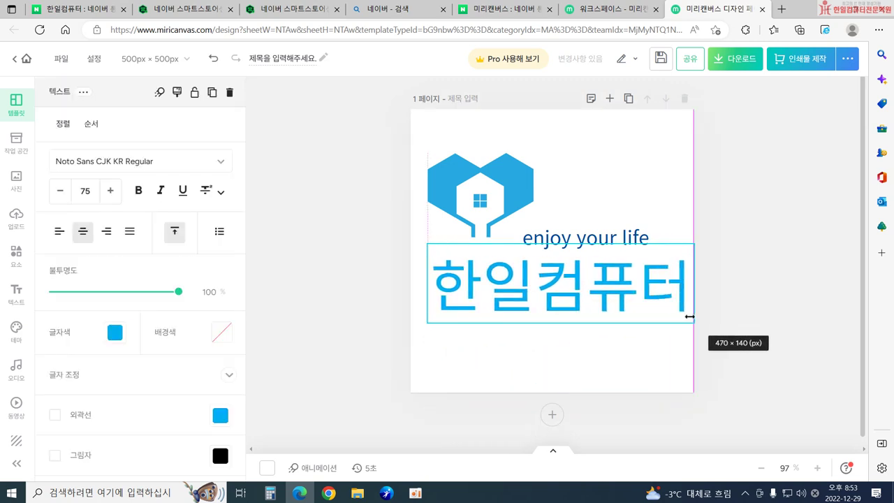
Step: Enlarge the house symbol and arrange it centred above 한일컴퓨터, with the "enjoy your life" tagline beneath the name
mouse_move(599, 299)
left_mouse_down()
mouse_move(593, 318)
mouse_move(591, 299)
left_mouse_up()
left_click(589, 250)
left_click_drag(388, 124, 458, 187)
left_click_drag(533, 236, 563, 357)
left_click_drag(552, 299, 555, 312)
left_click_drag(524, 208, 584, 225)
mouse_move(478, 163)
left_mouse_down()
mouse_move(435, 146)
mouse_move(484, 178)
left_mouse_up()
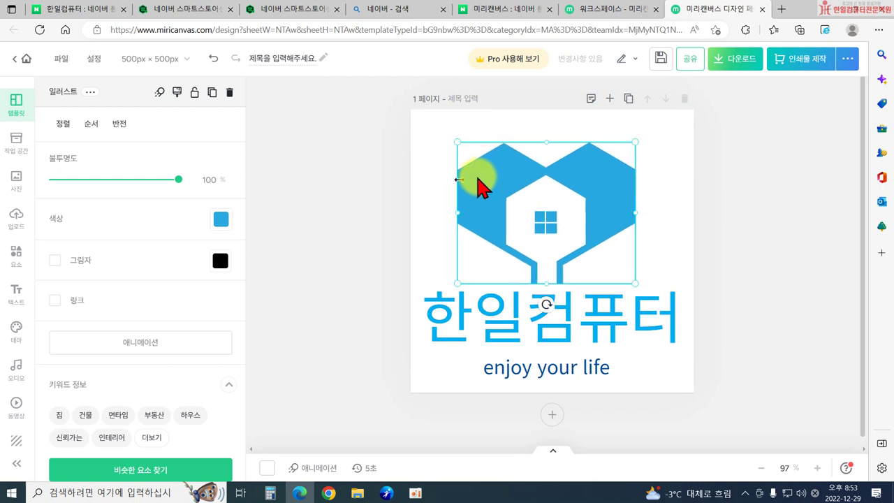
Step: Recolour the house symbol with the medium teal from the basic palette
left_click(220, 218)
left_click(355, 224)
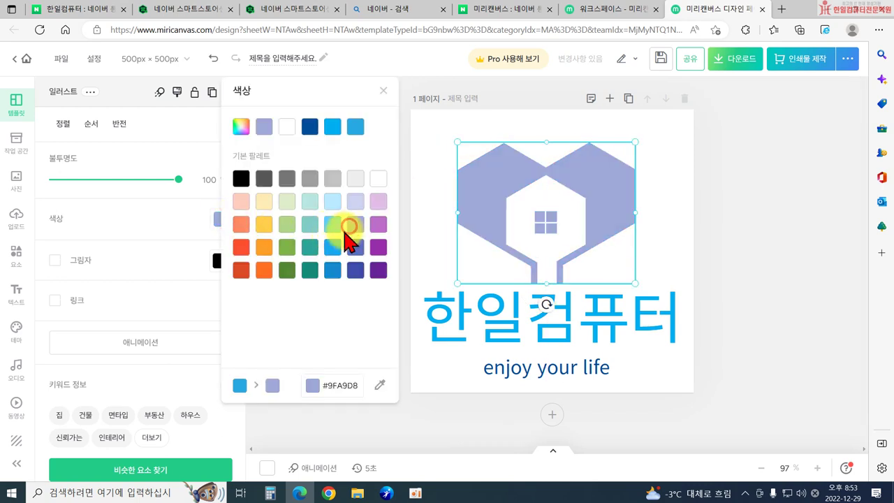
left_click(327, 249)
left_click(315, 248)
Step: Match the 한일컴퓨터 text colour to the symbol's teal by sampling it with the eyedropper
left_click(441, 307)
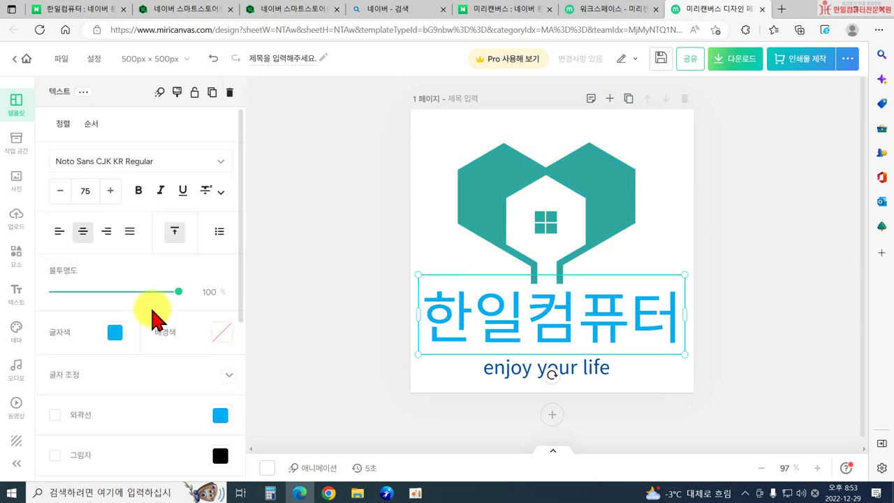
left_click(115, 333)
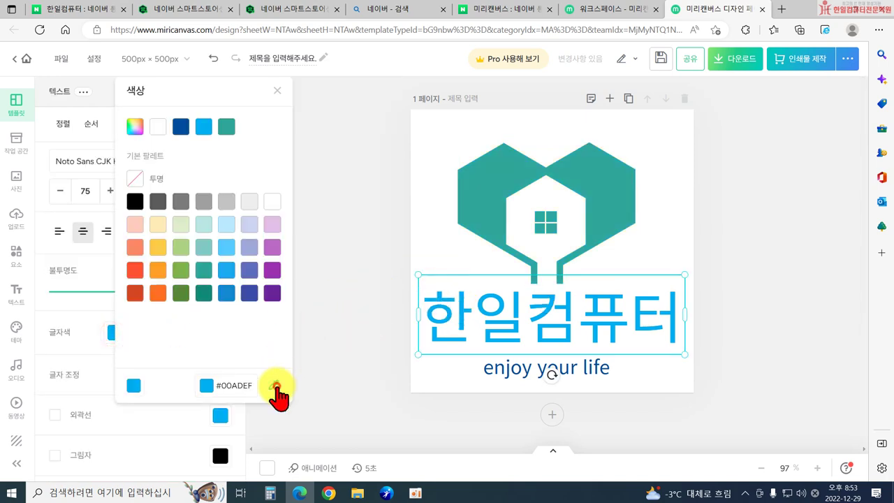
left_click(277, 386)
left_click(469, 212)
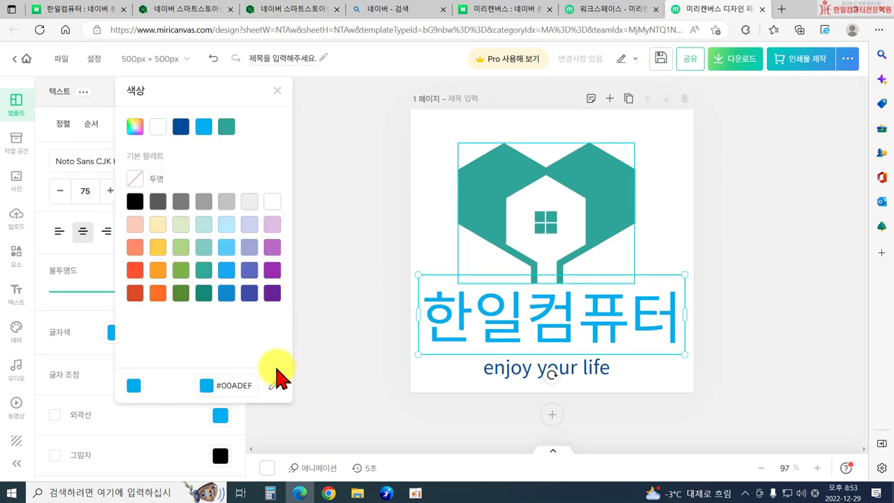
left_click(277, 384)
left_click(484, 204)
left_click(363, 319)
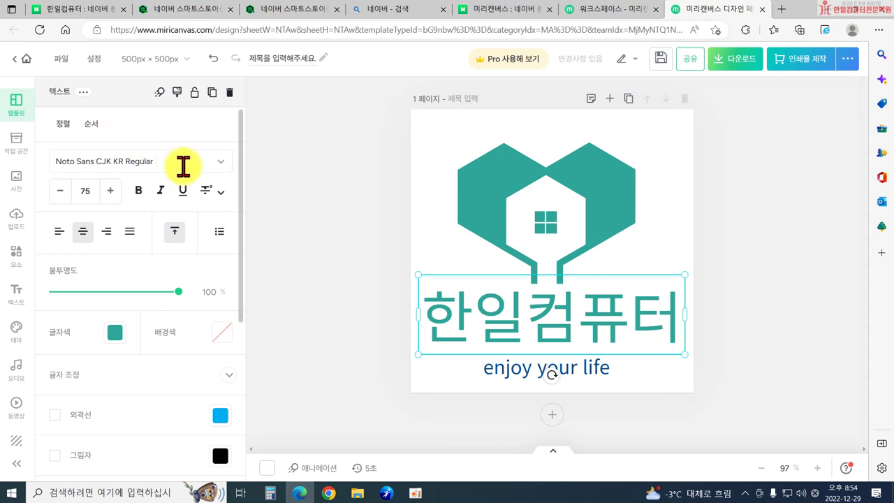
Step: Try the font Rix이누아리두리체 on the 한일컴퓨터 text
left_click(182, 165)
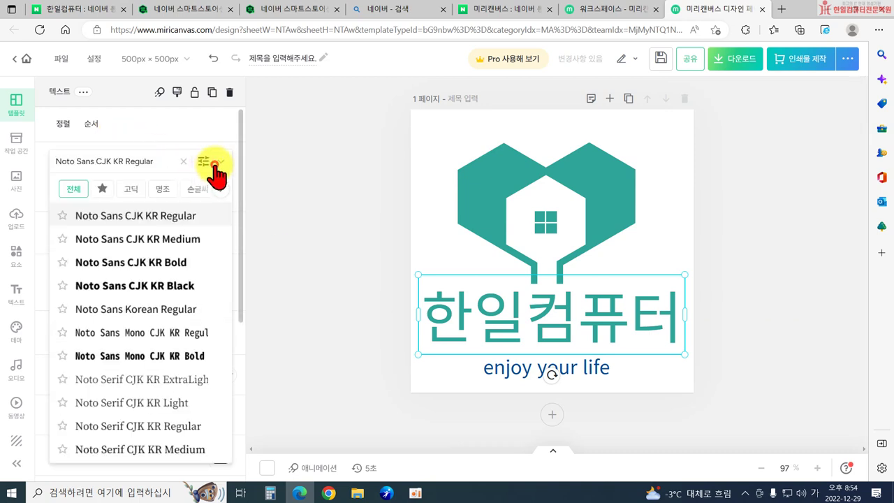
left_click(214, 167)
left_click(219, 164)
scroll(102, 230, "down", 3)
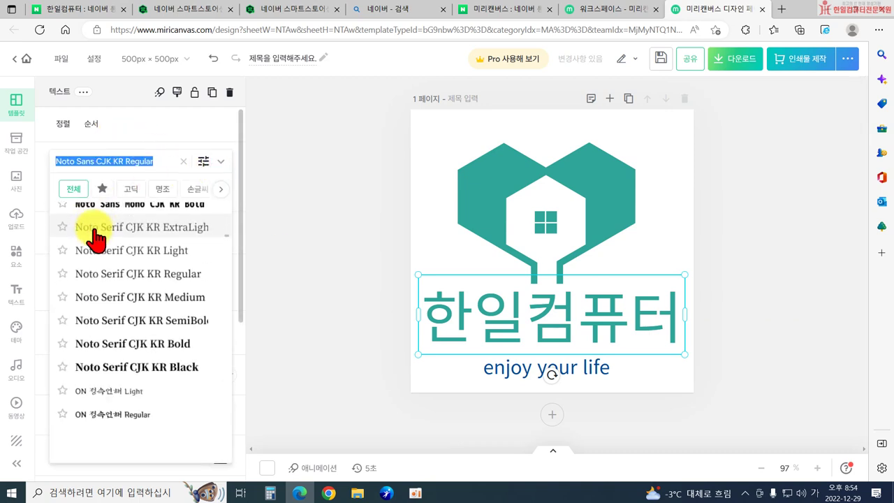
left_click(474, 318)
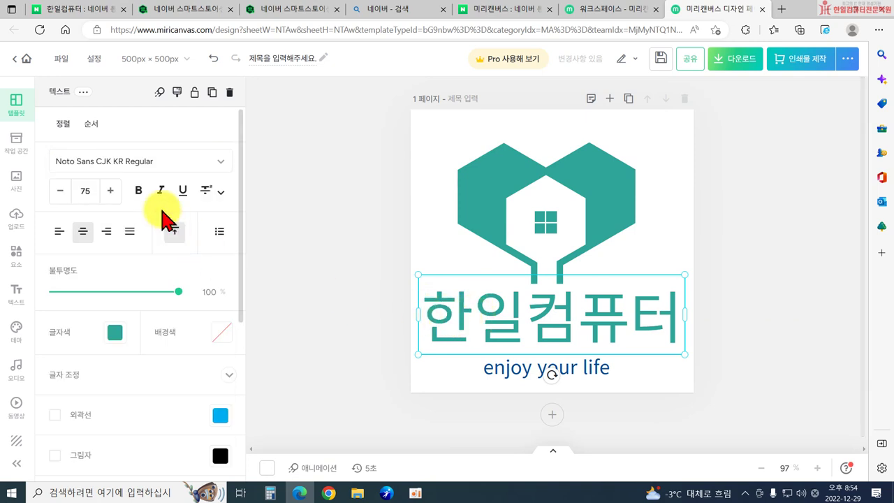
left_click(220, 161)
scroll(155, 335, "down", 4)
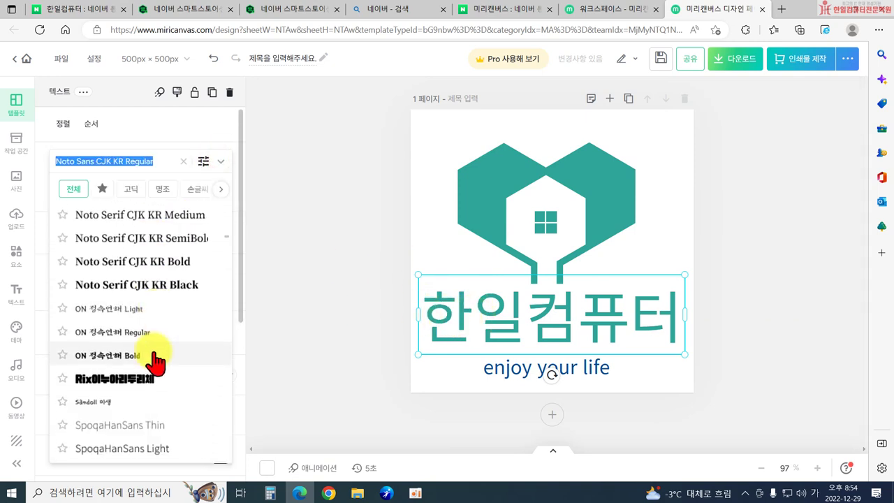
left_click(142, 383)
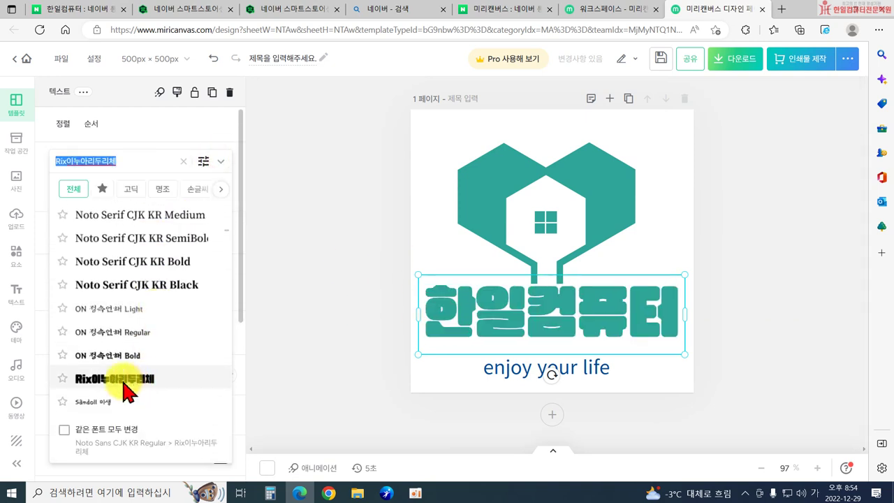
Step: Try the font THE로동신문 on the 한일컴퓨터 text
scroll(135, 394, "down", 10)
scroll(140, 381, "down", 5)
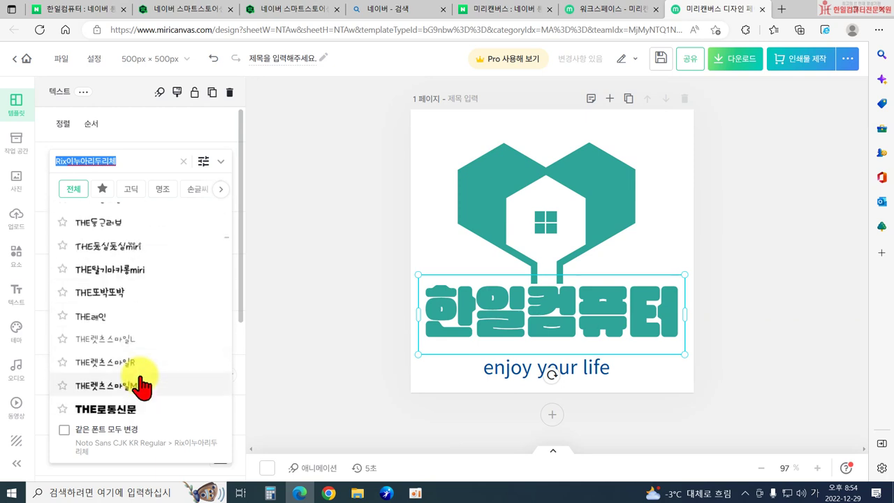
scroll(141, 385, "down", 1)
left_click(140, 349)
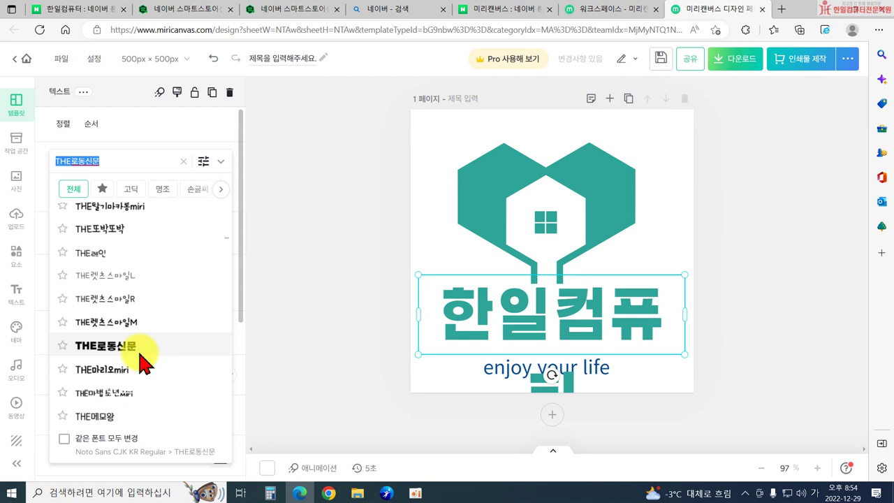
Step: Try the fonts THE명품굴림B and THE블루문 on the 한일컴퓨터 text
scroll(143, 360, "down", 5)
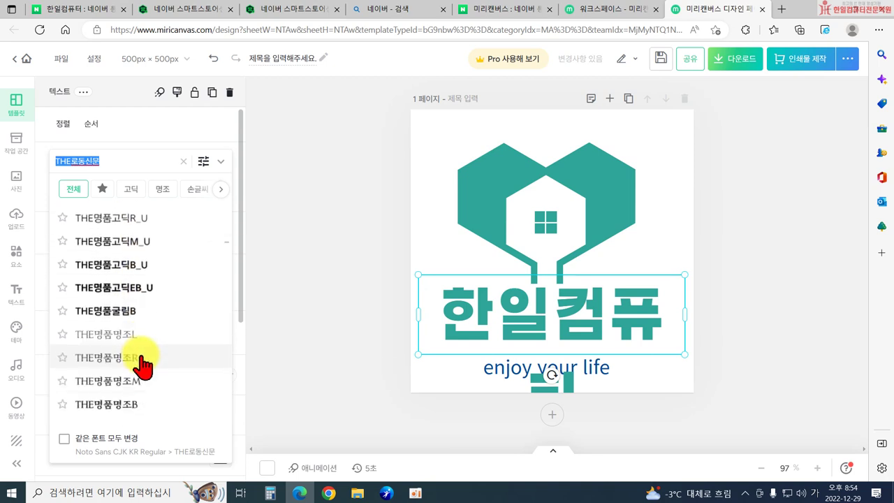
left_click(143, 309)
scroll(153, 375, "down", 4)
scroll(157, 381, "down", 5)
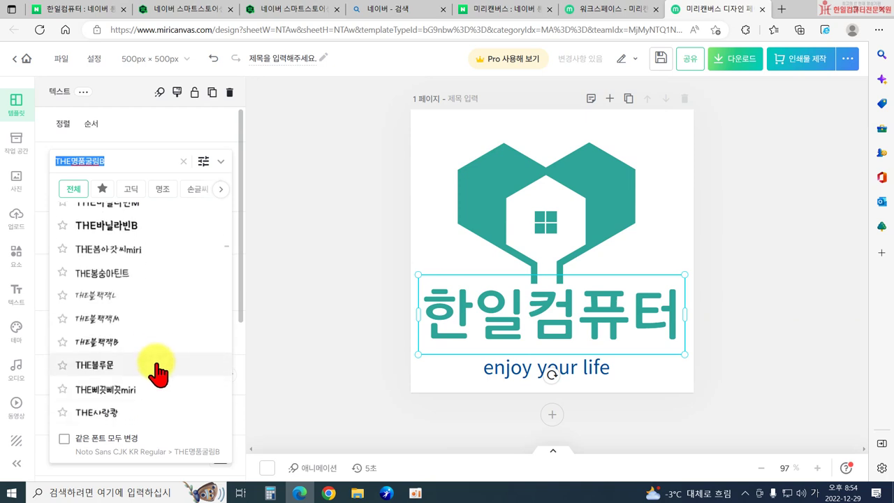
left_click(157, 365)
Step: Try the fonts THE새나라어른이 and THE외계인설명서miri on the 한일컴퓨터 text
scroll(157, 370, "down", 3)
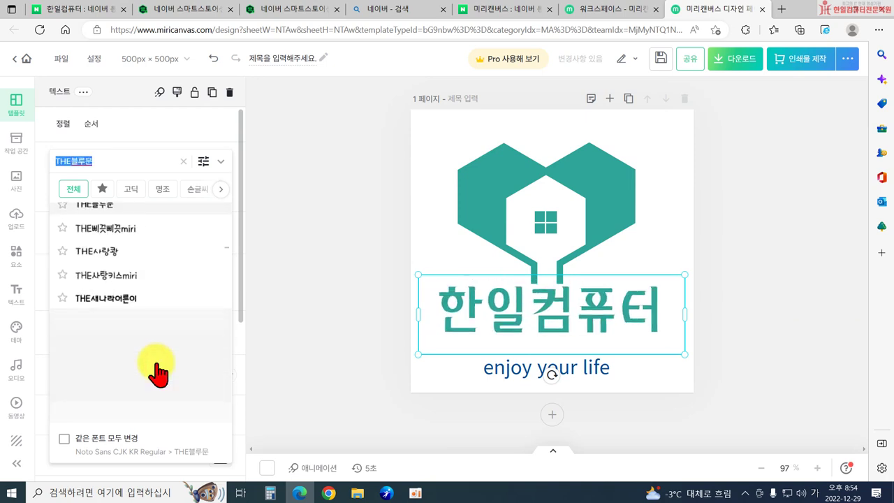
left_click(159, 299)
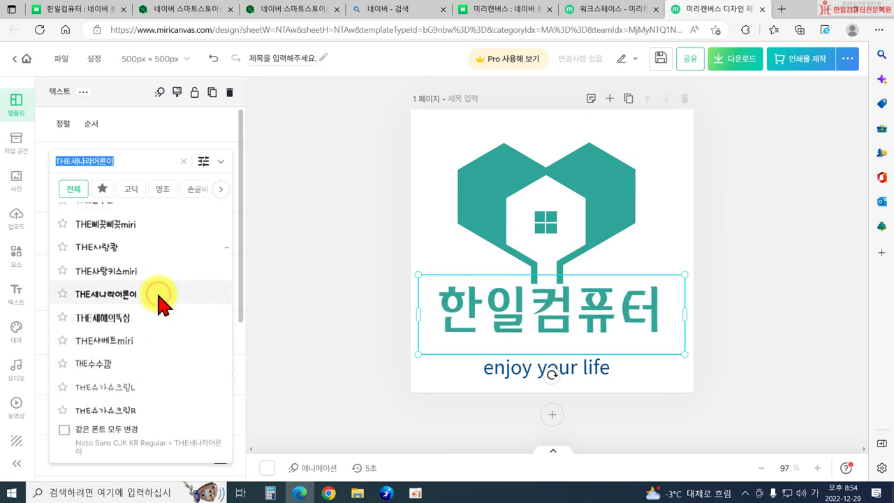
scroll(160, 356, "down", 6)
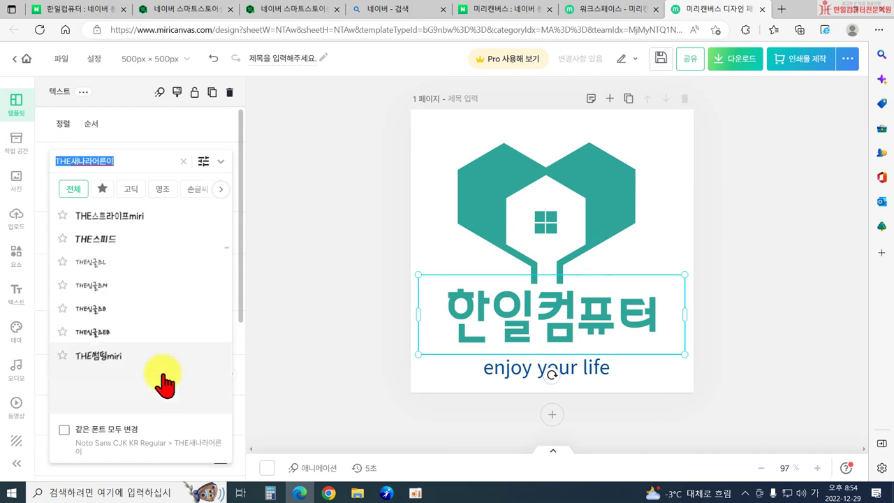
scroll(160, 379, "down", 2)
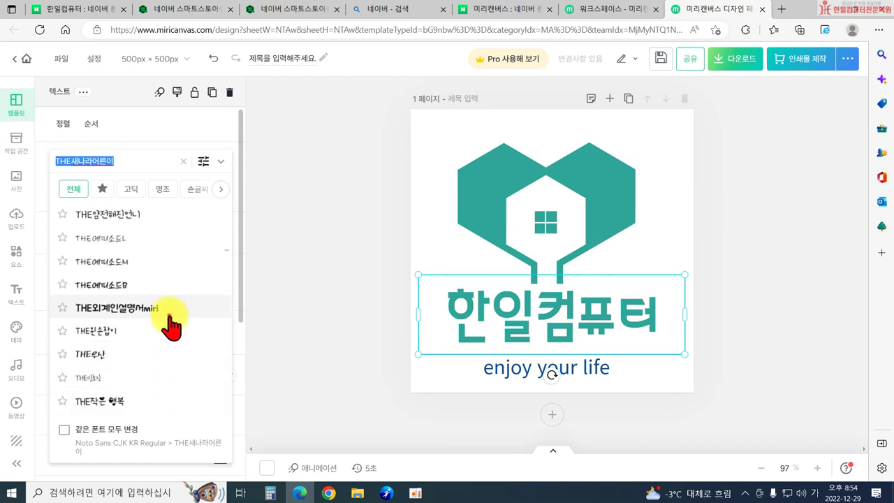
left_click(169, 314)
Step: Set the font of the 한일컴퓨터 text to THE청천EB
scroll(169, 316, "down", 5)
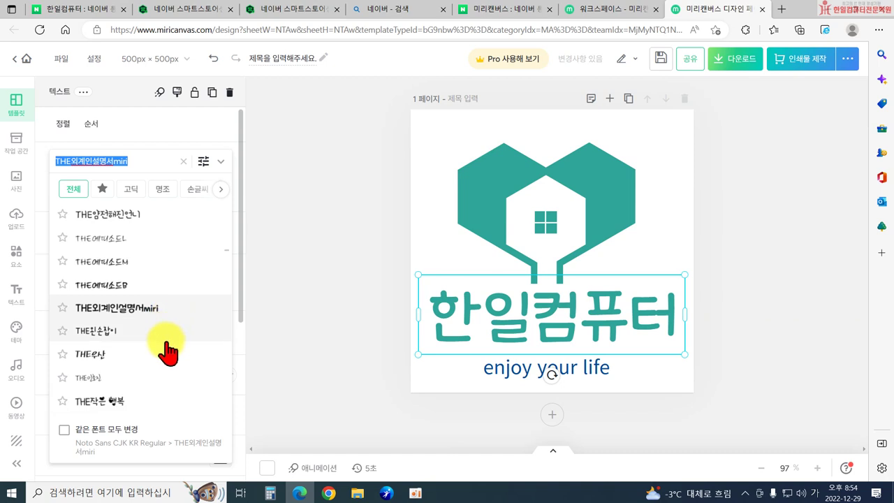
scroll(158, 386, "down", 3)
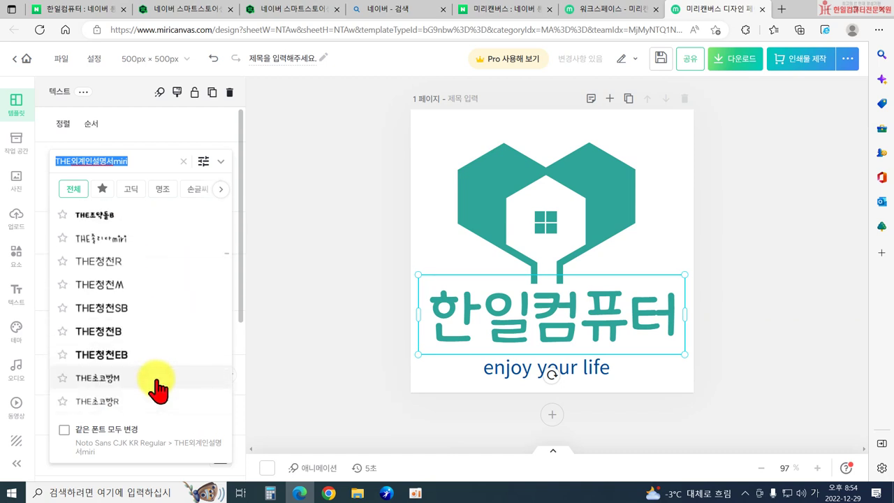
left_click(158, 358)
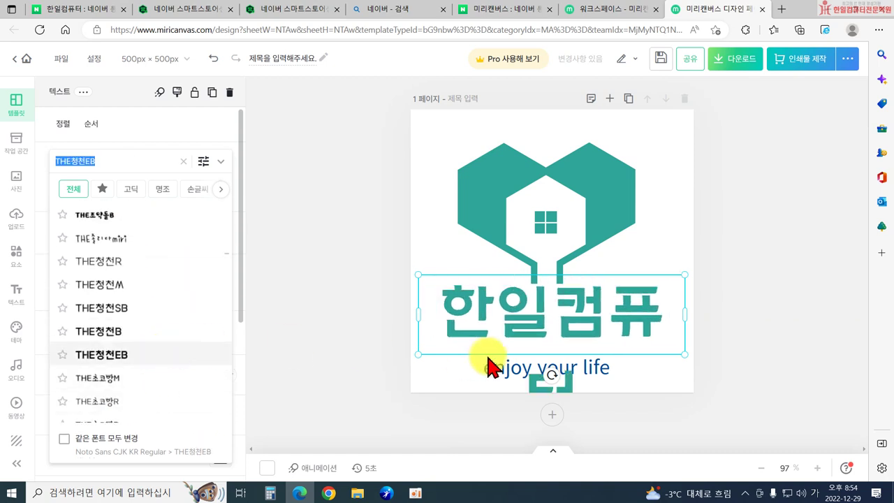
left_click(803, 339)
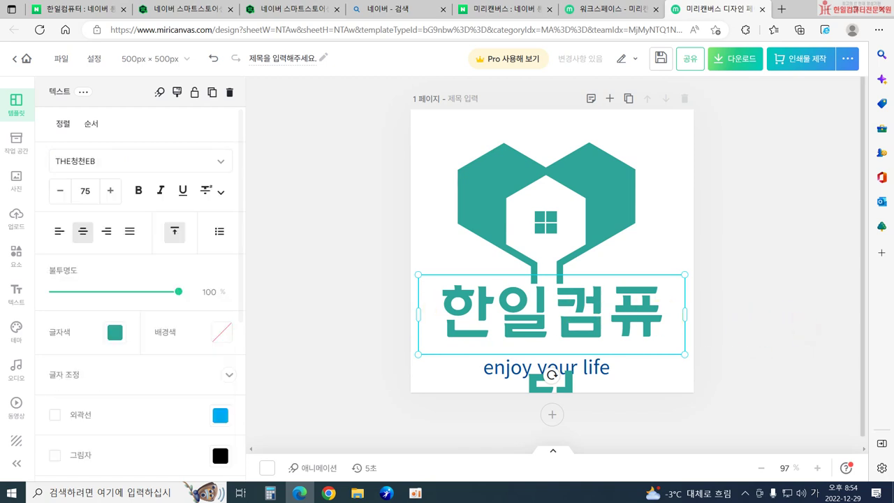
Step: Set the line spacing (행간) of the whole 한일컴퓨터 text to 1.44
double_click(484, 340)
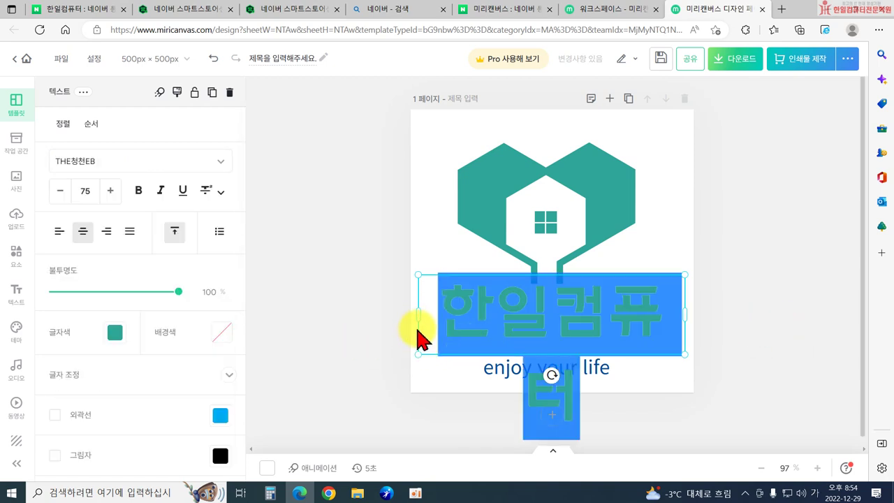
scroll(174, 353, "down", 4)
scroll(150, 361, "up", 3)
scroll(149, 342, "up", 2)
left_click(134, 372)
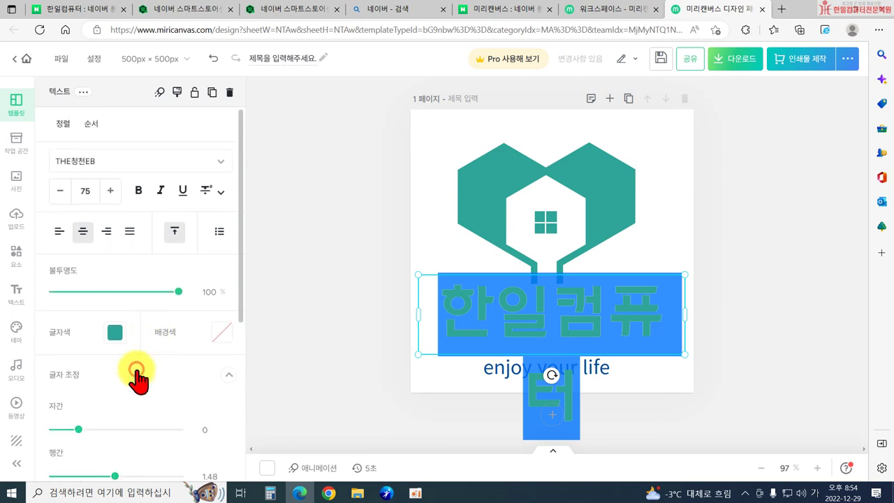
scroll(135, 375, "down", 3)
left_click_drag(116, 364, 113, 364)
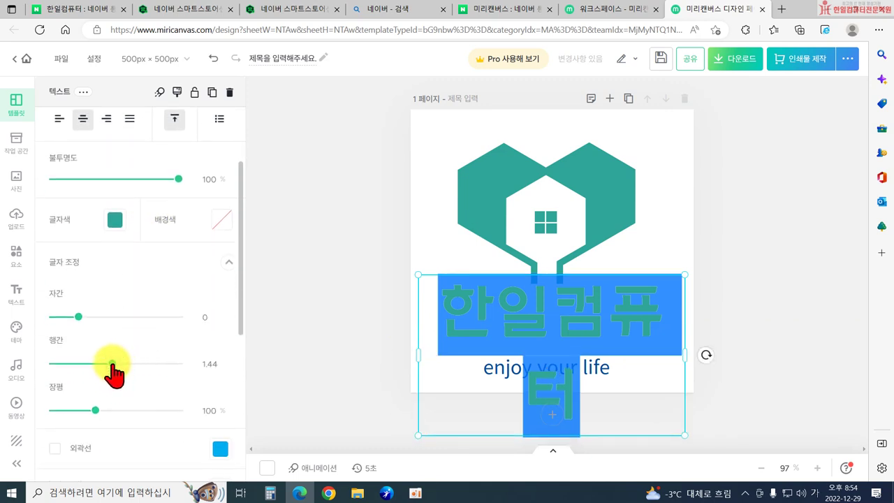
Step: Set the 한일컴퓨터 text's letter spacing (자간) to -6 and its character width (장평) to 98%
left_click_drag(95, 410, 89, 410)
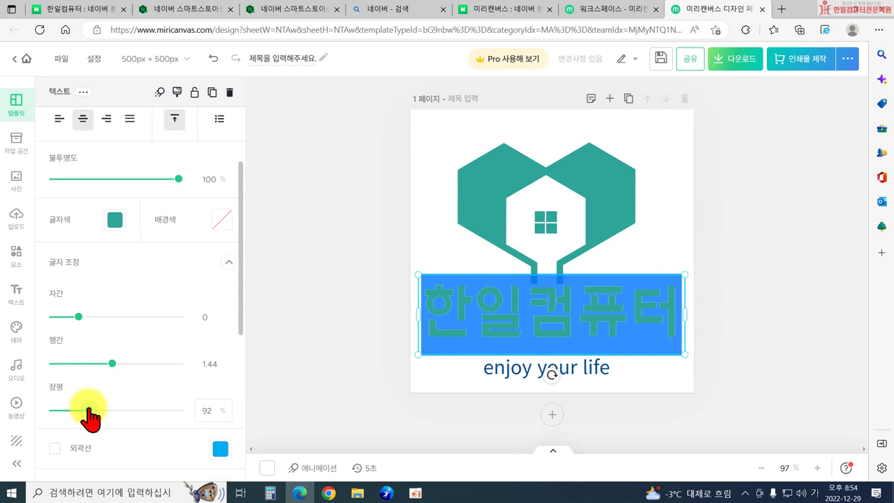
left_click_drag(77, 317, 81, 327)
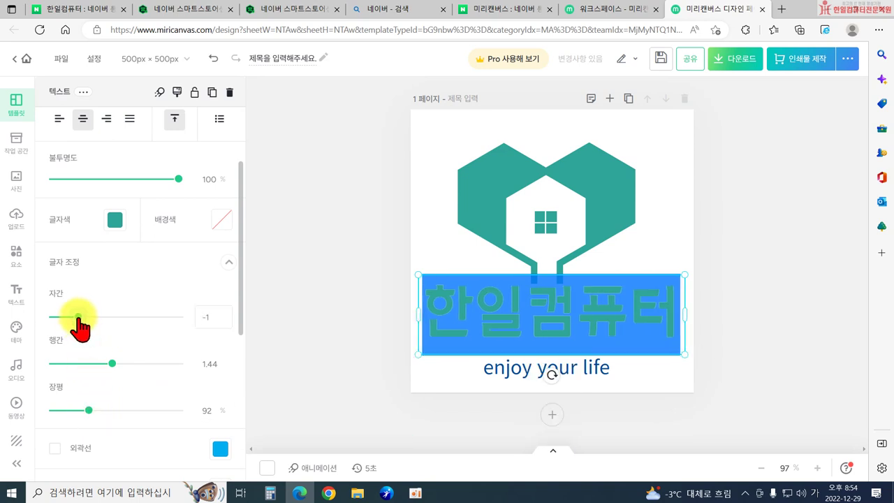
left_click_drag(77, 322, 75, 321)
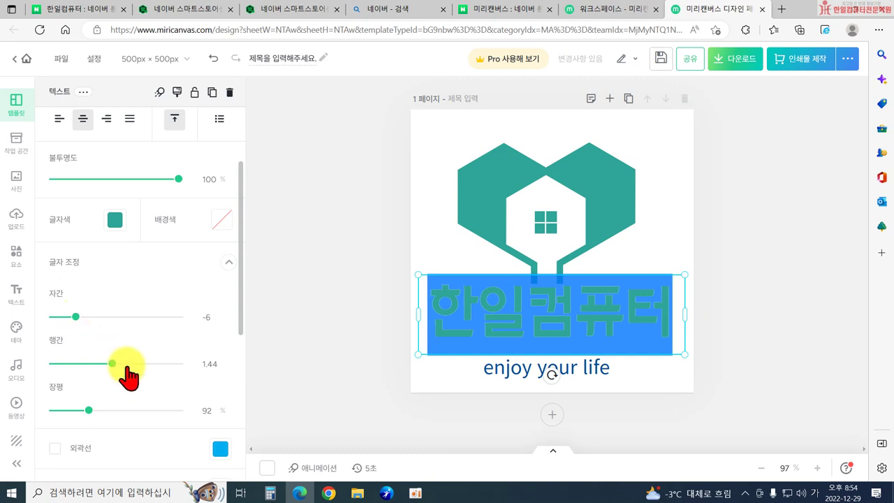
left_click_drag(91, 410, 94, 410)
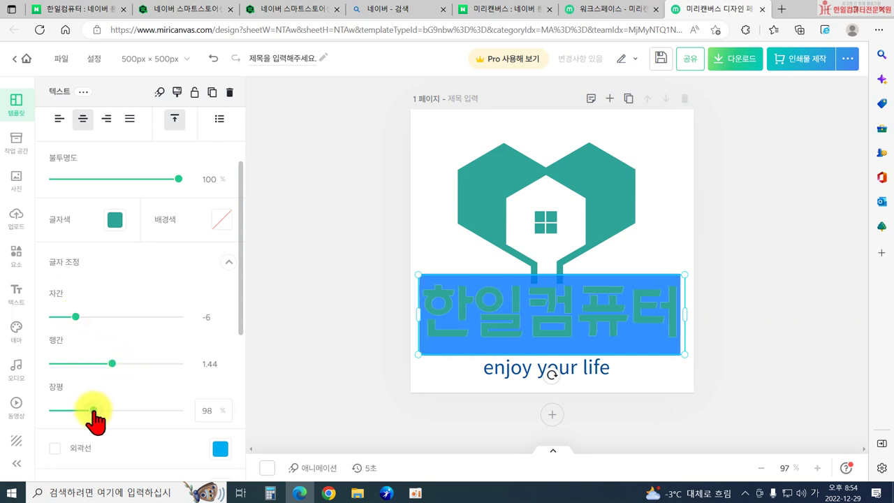
Step: Move the 한일컴퓨터 text slightly down so it sits clear of the house symbol's stem
left_click(273, 335)
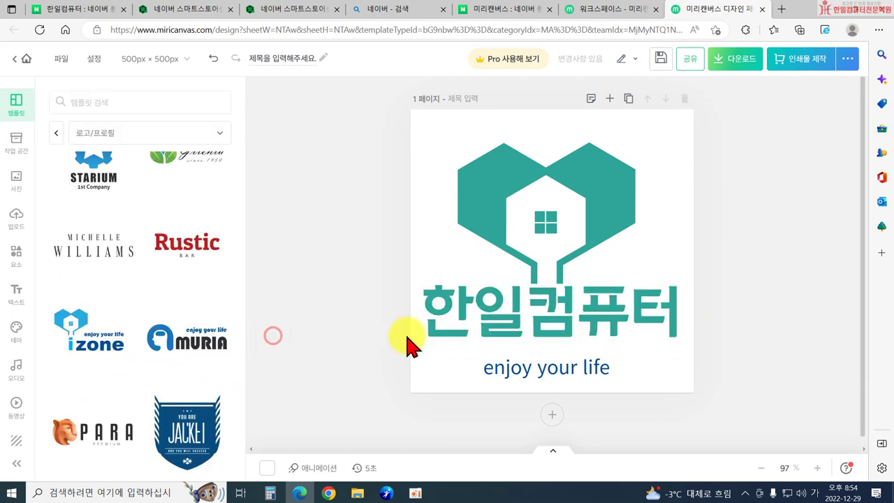
left_click(472, 335)
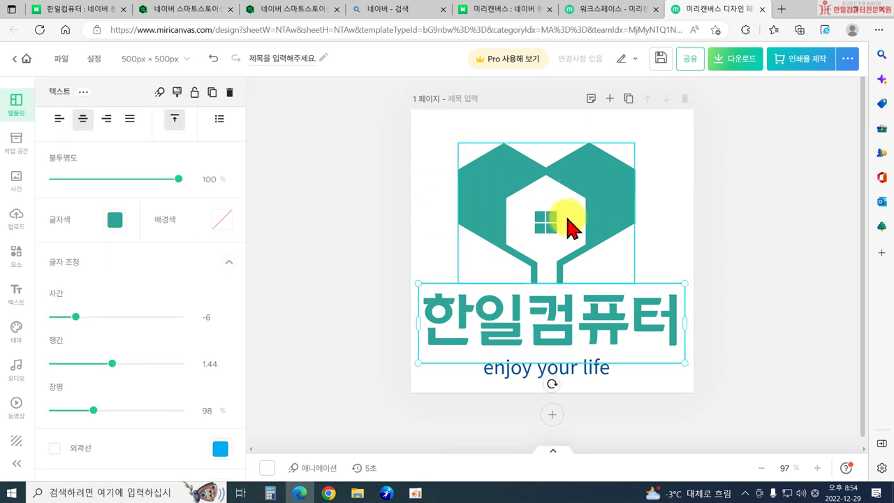
left_click(775, 300)
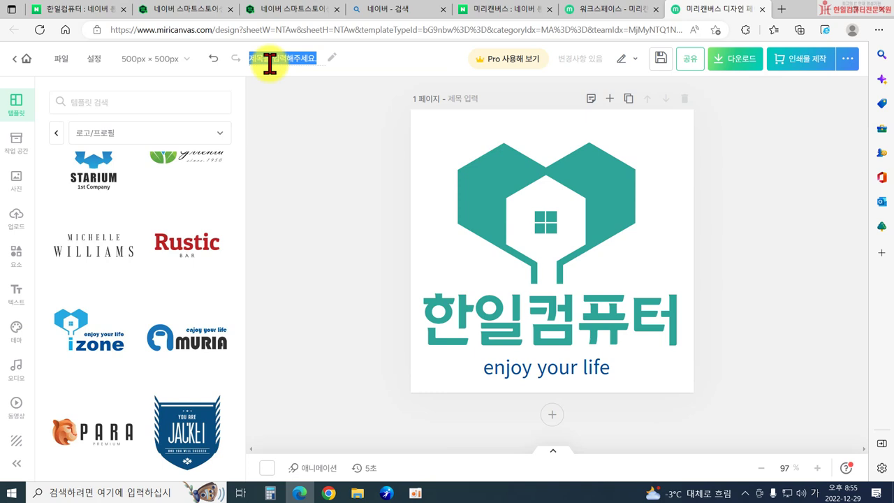
Step: Title the design 로고 and download it as a high-resolution PNG
key("Return")
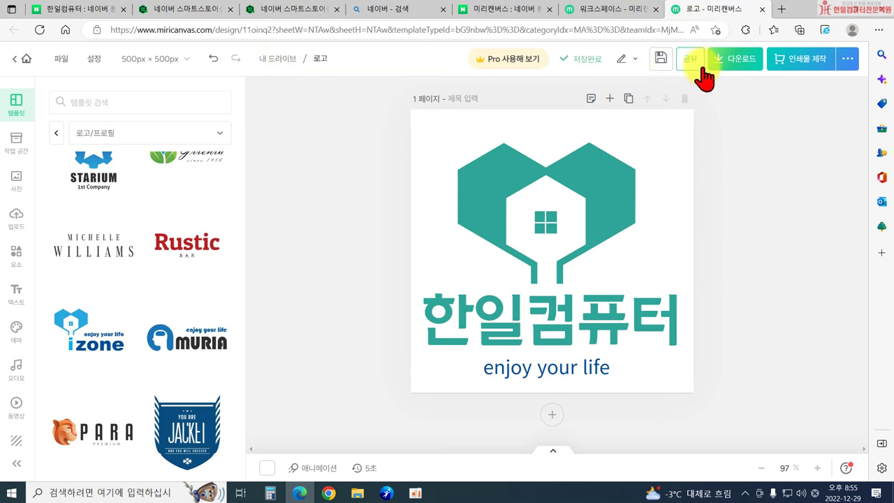
left_click(726, 64)
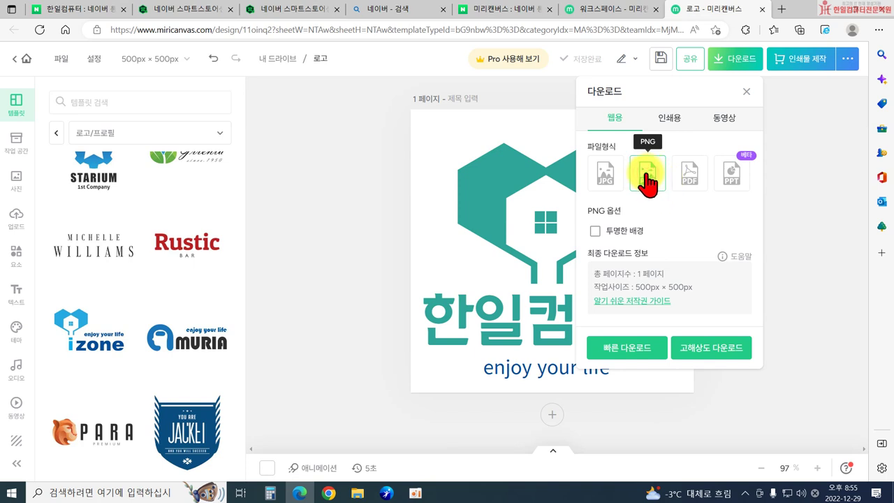
left_click(699, 358)
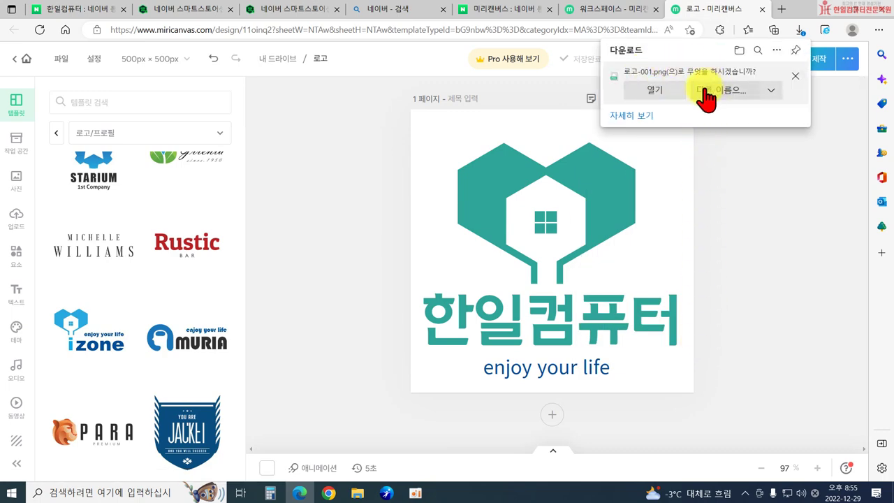
Step: Save the PNG as 로고-001 in a new folder named 수정스마트스토어 inside the 문서 folder
left_click(712, 98)
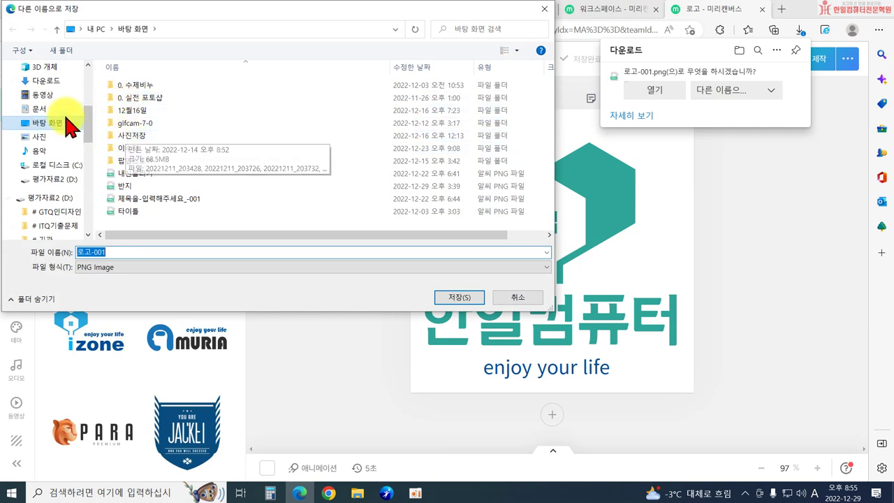
scroll(88, 84, "up", 4)
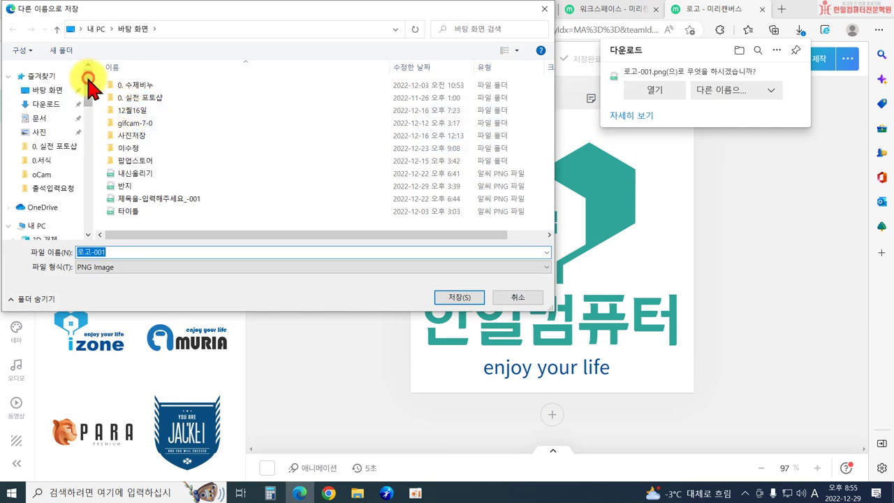
left_click(42, 118)
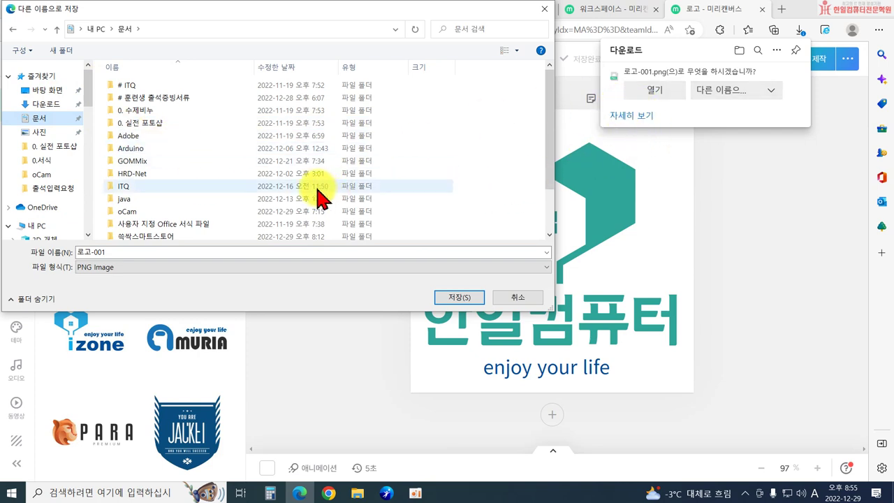
scroll(146, 199, "down", 1)
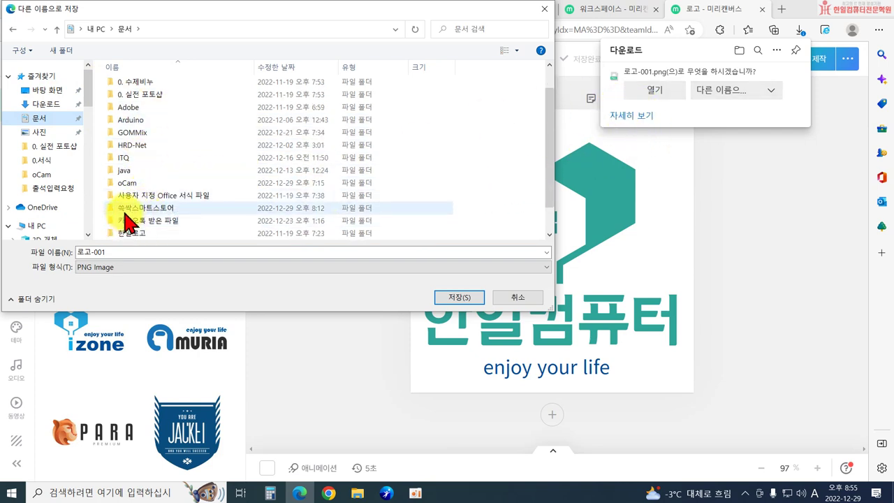
left_click(61, 51)
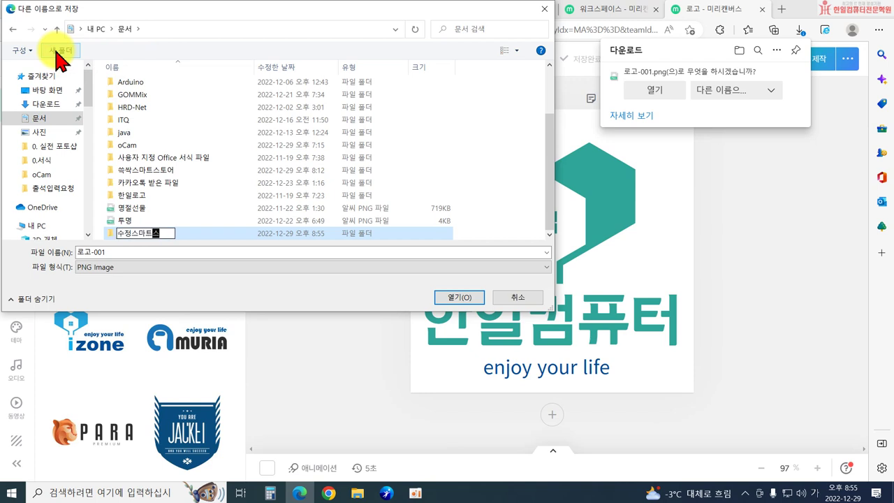
type("수정스마트스토어")
key("Return")
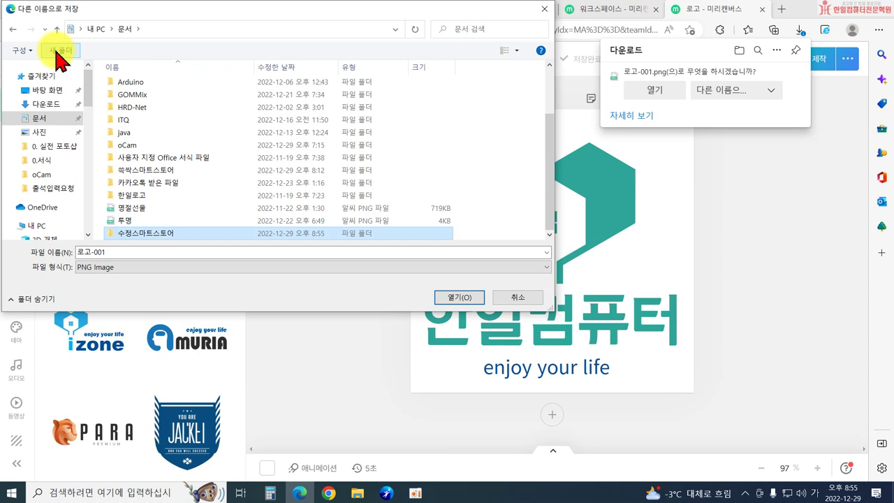
key("Return")
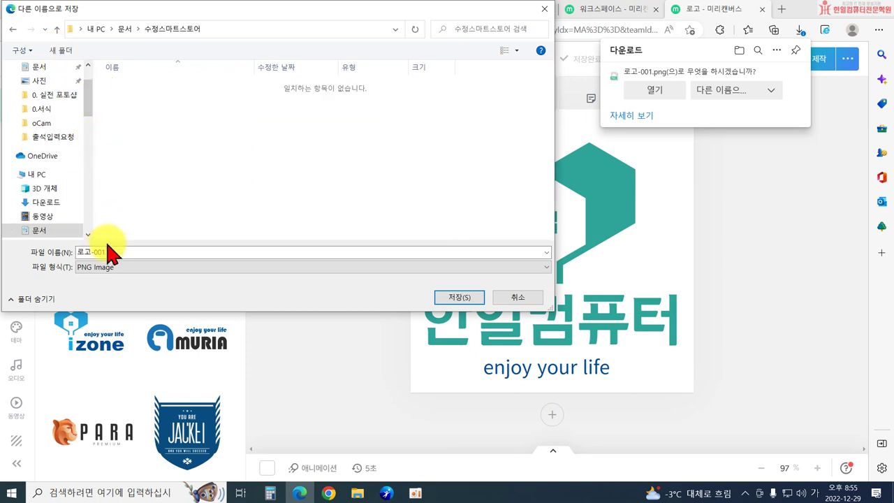
left_click(452, 304)
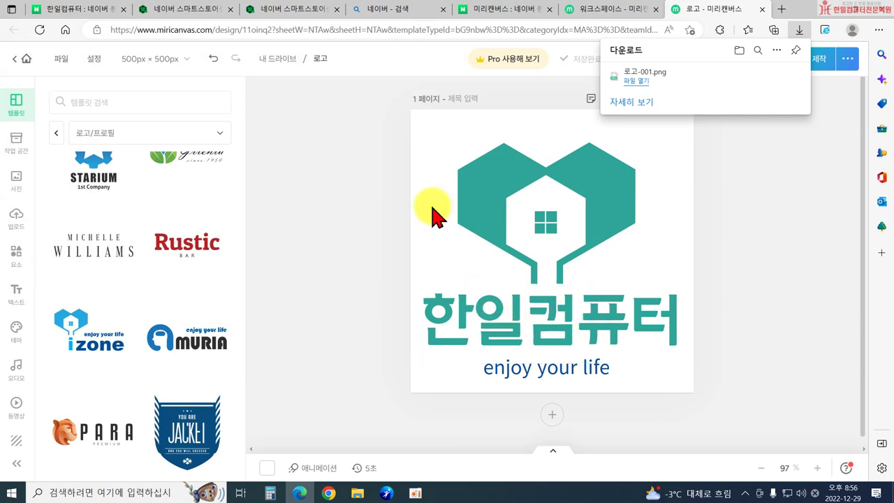
Step: Move the house symbol slightly up and to the right, centring it horizontally above the 한일컴퓨터 text
left_click(567, 195)
left_click_drag(565, 189, 569, 190)
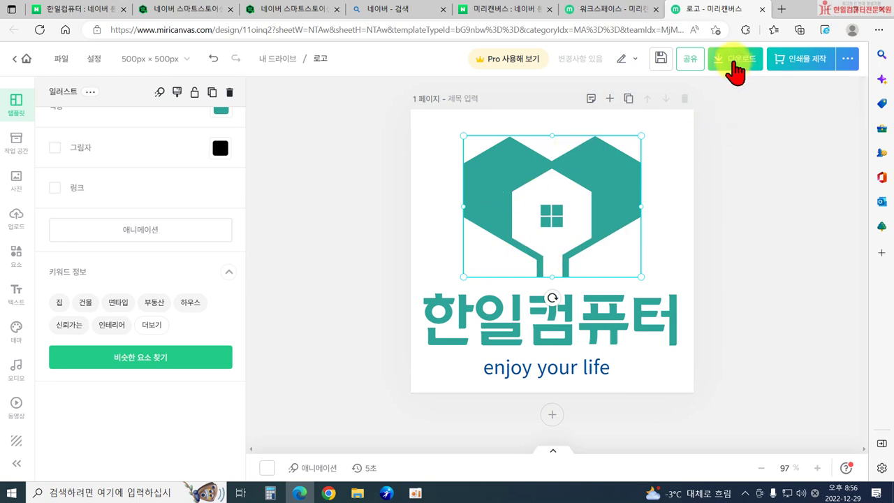
Step: Download the logo as a high-resolution PNG with a transparent background and save it as 로고-001(투명)
left_click(733, 59)
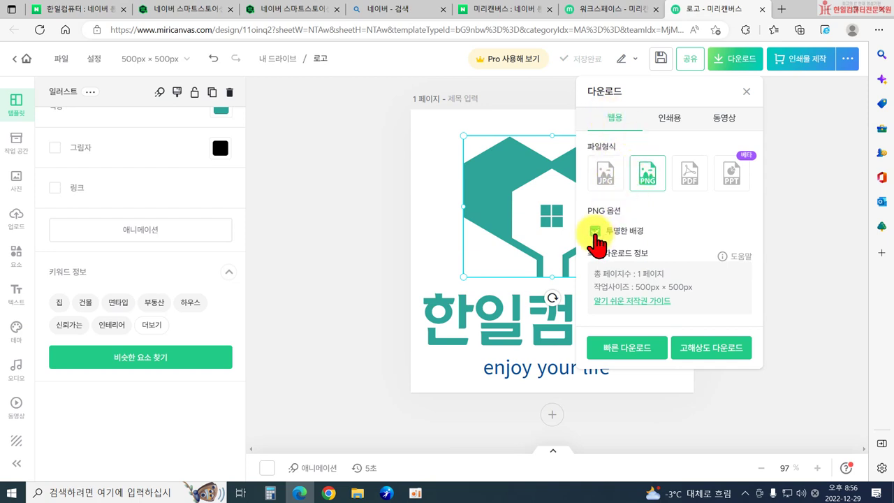
left_click(701, 351)
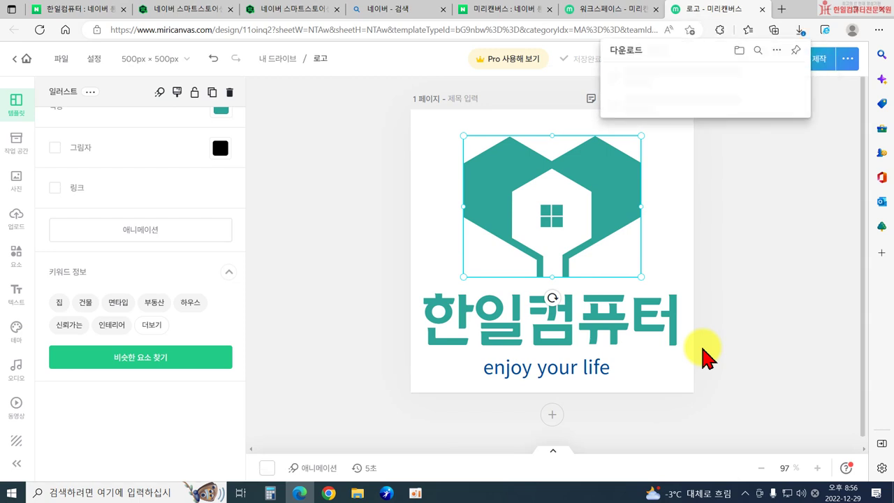
left_click(712, 92)
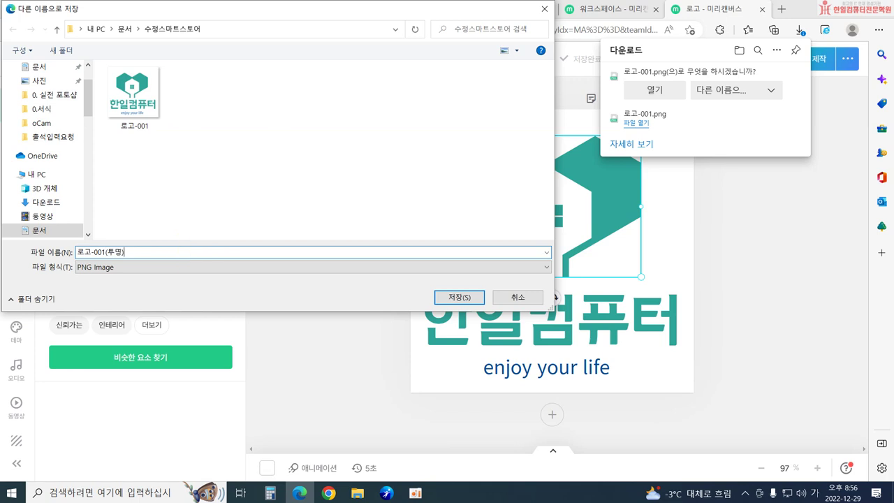
type("(투명)")
key("Return")
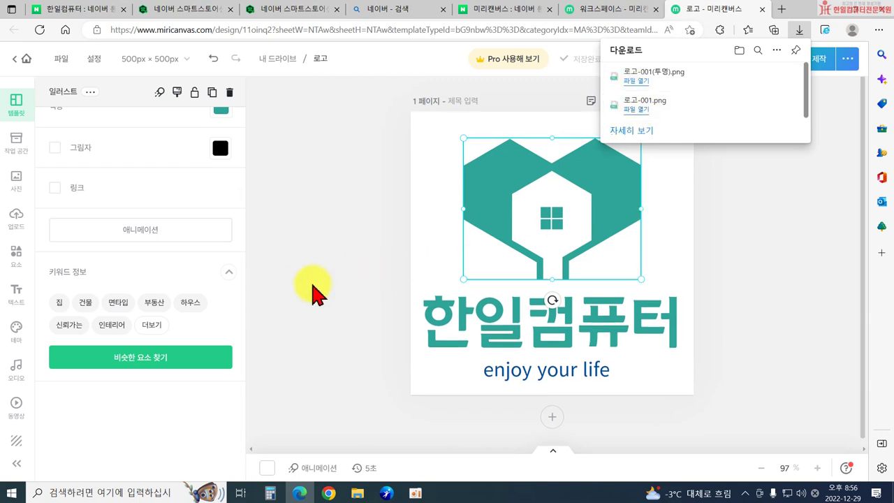
left_click(346, 279)
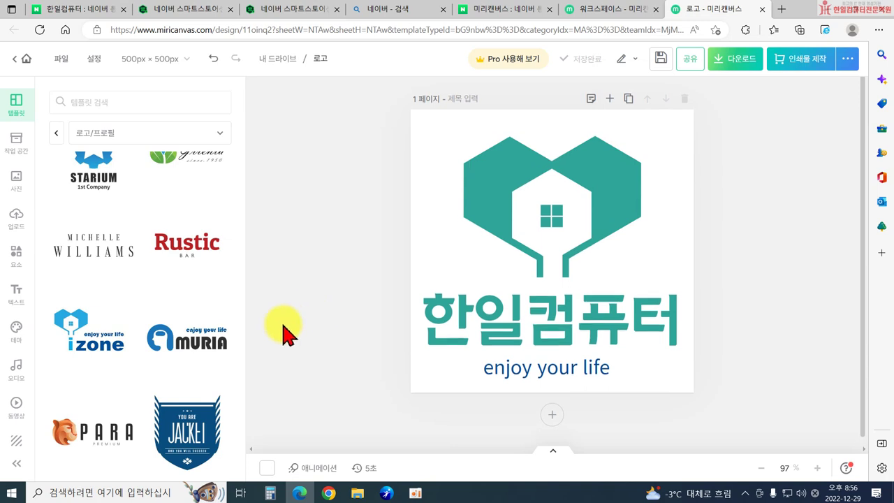
Step: Create a new design using the Instagram 새 피드 게시물 size preset
scroll(198, 360, "down", 3)
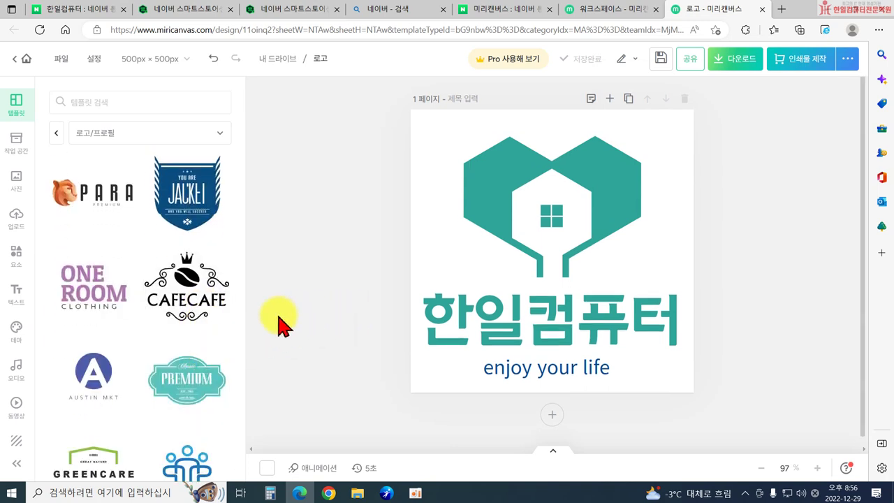
scroll(210, 343, "down", 3)
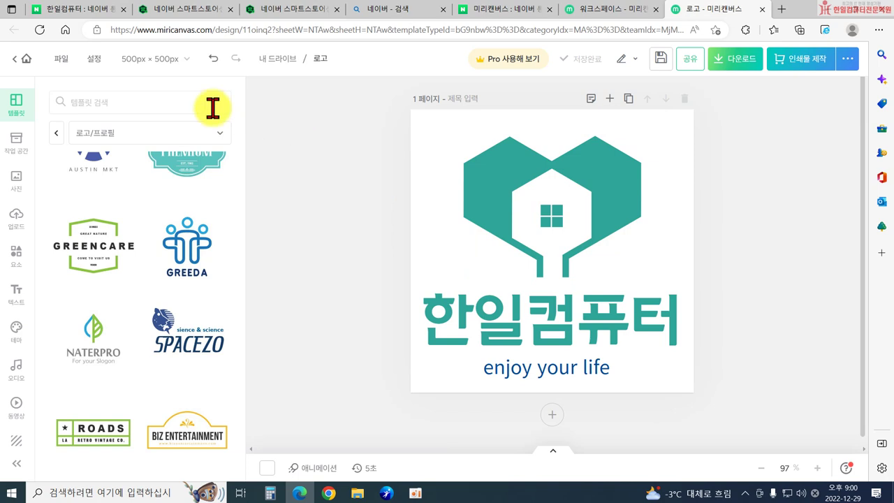
left_click(60, 60)
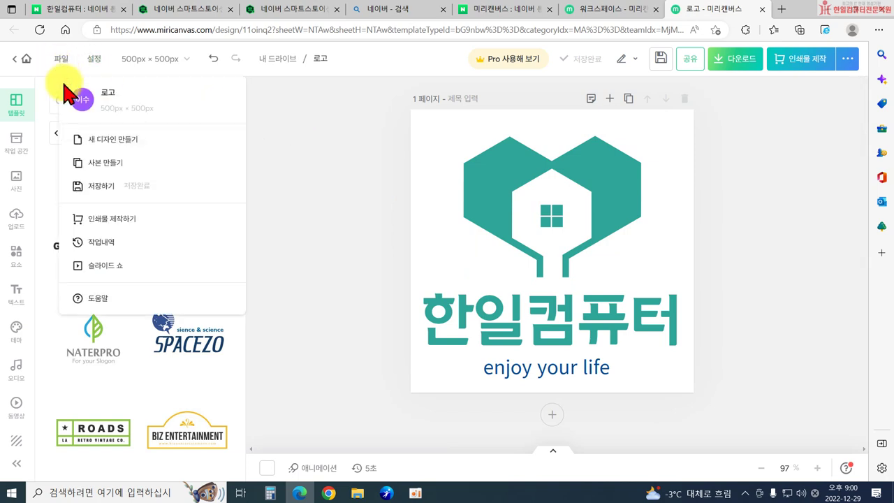
left_click(75, 142)
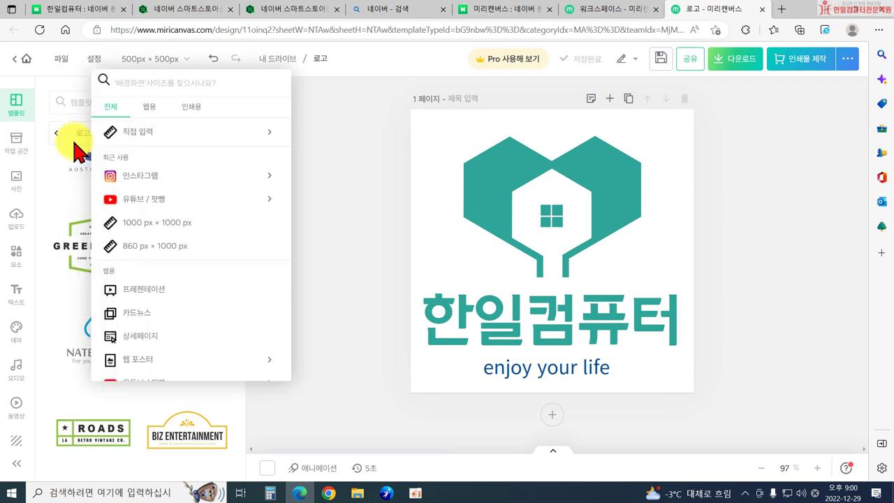
left_click(179, 183)
left_click(230, 199)
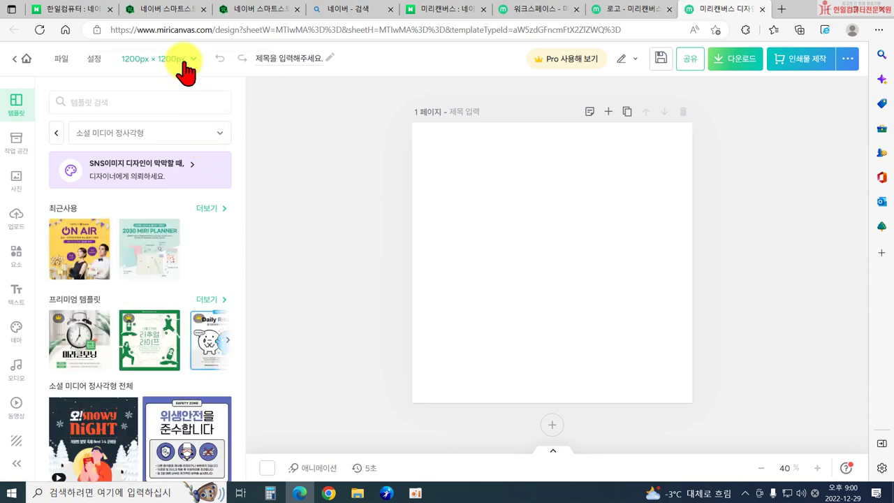
Step: Browse the design size presets, expanding the 카카오알림톡 and 네이버 블로그 options, without changing the canvas size
left_click(184, 63)
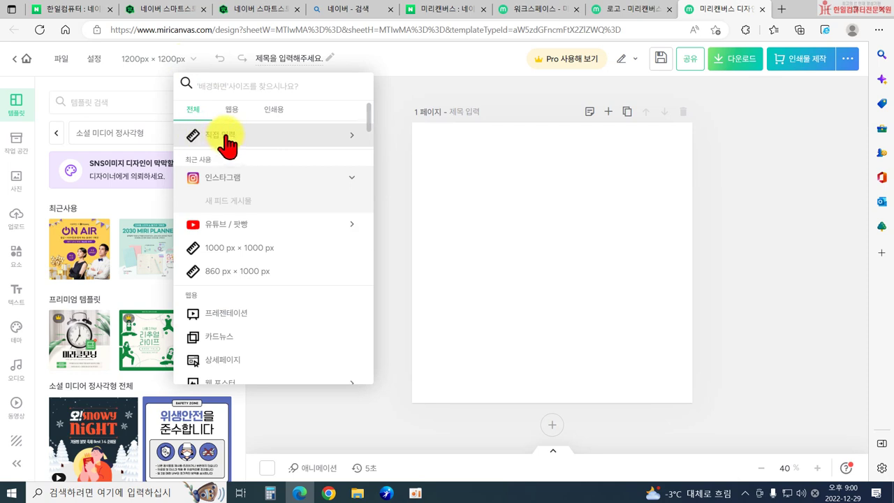
scroll(256, 226, "down", 5)
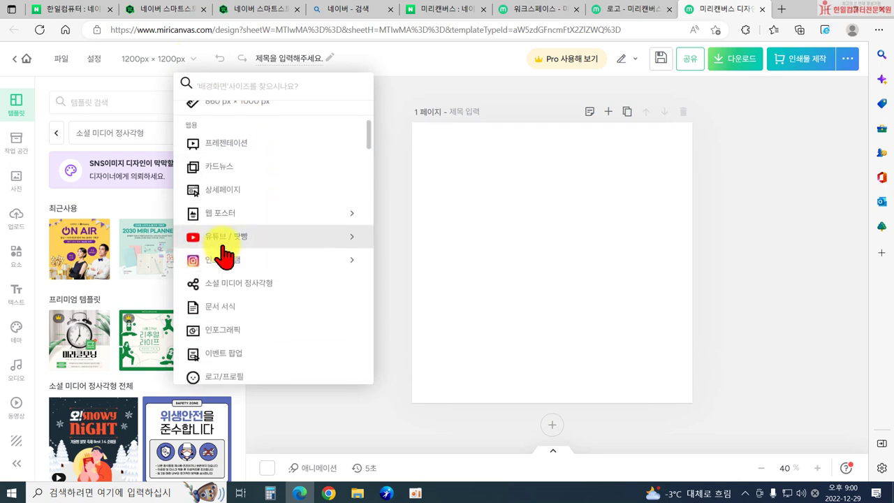
scroll(250, 267, "down", 10)
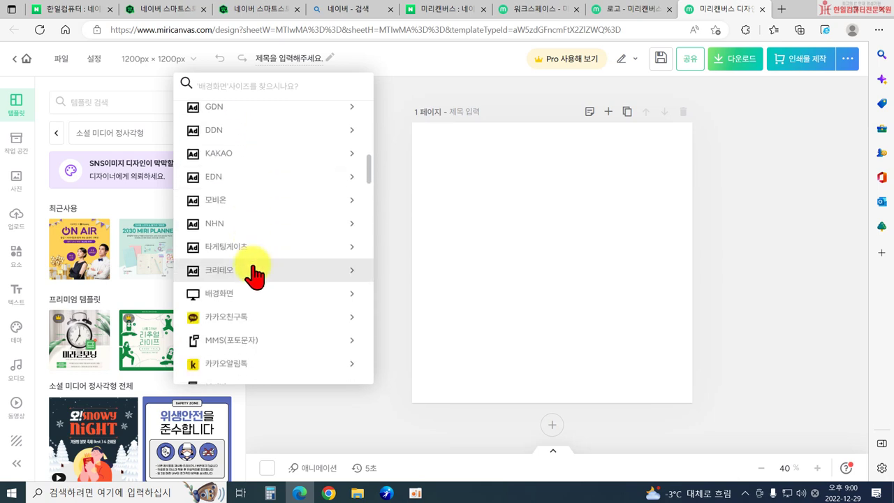
scroll(254, 275, "down", 4)
left_click(268, 237)
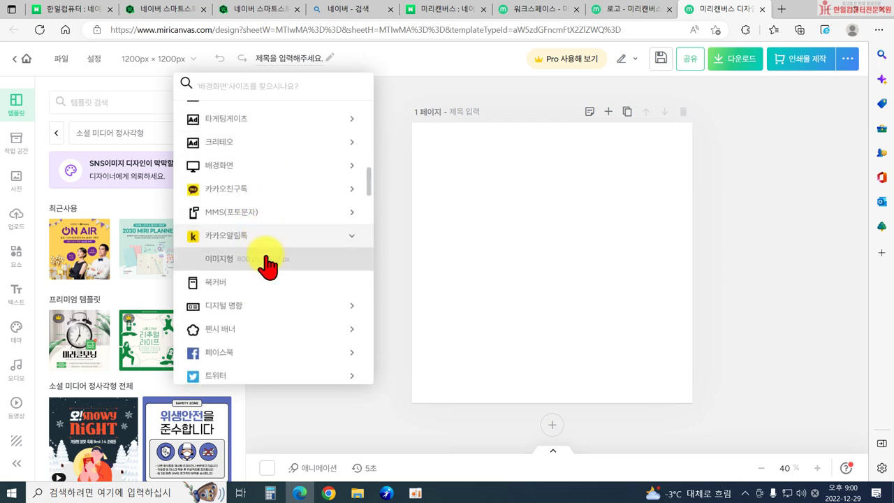
scroll(260, 279, "down", 5)
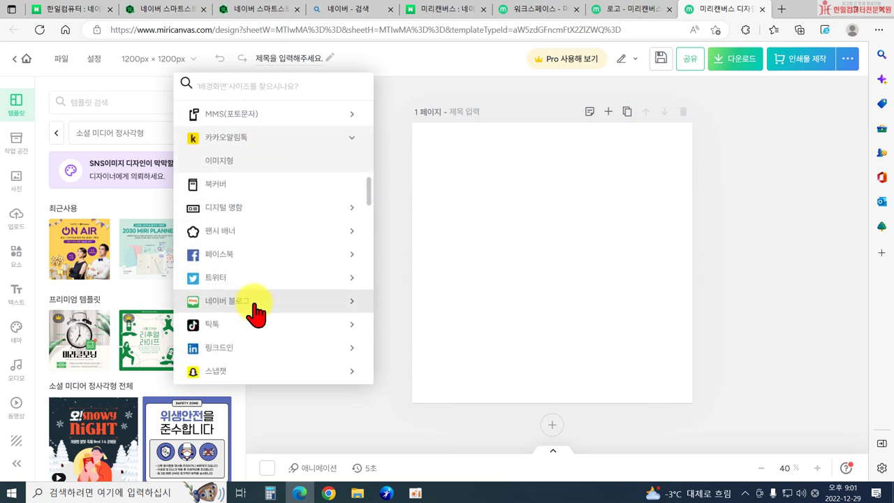
left_click(246, 232)
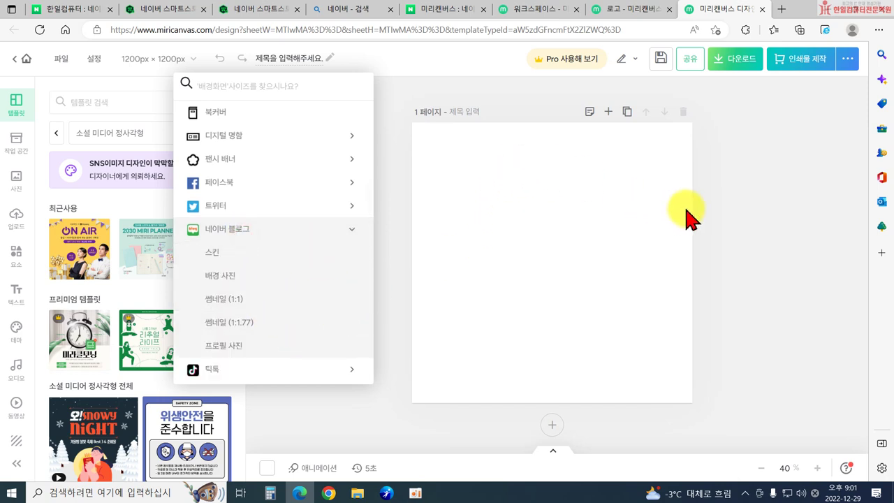
left_click(726, 195)
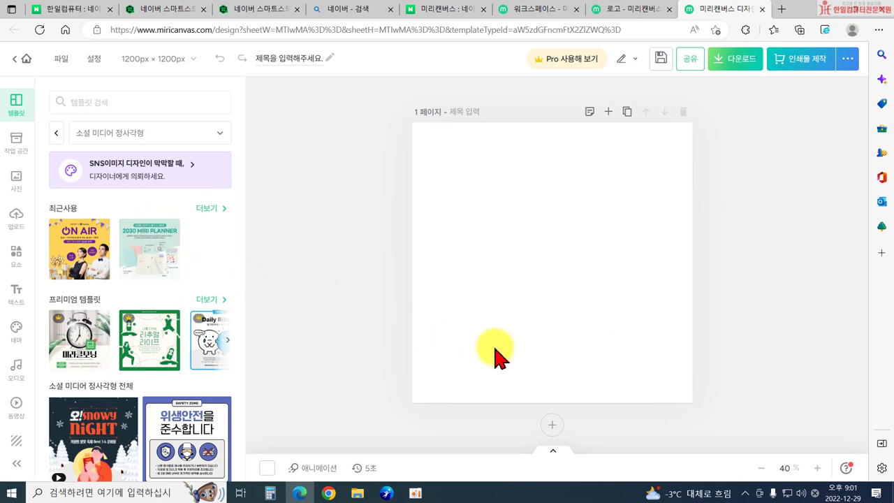
Step: Search the square social media templates for 설날
left_click(86, 103)
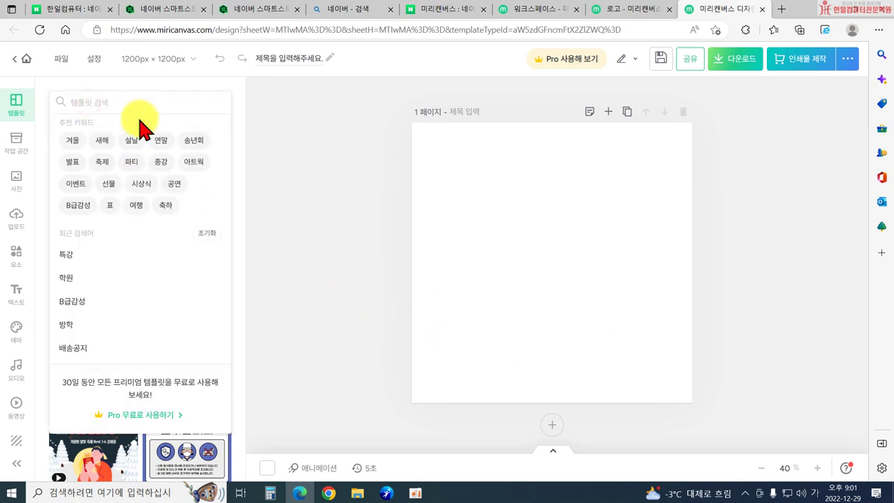
type("기획전")
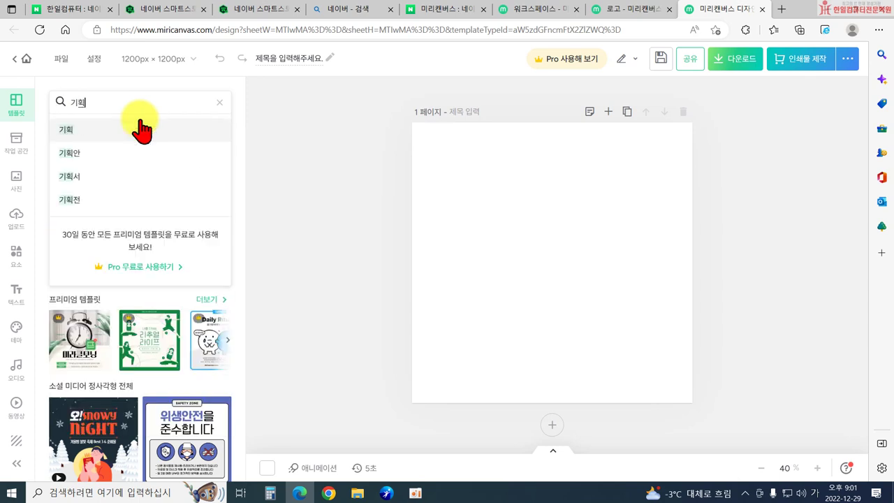
key("BackSpace")
key("BackSpace")
key("BackSpace")
type("설")
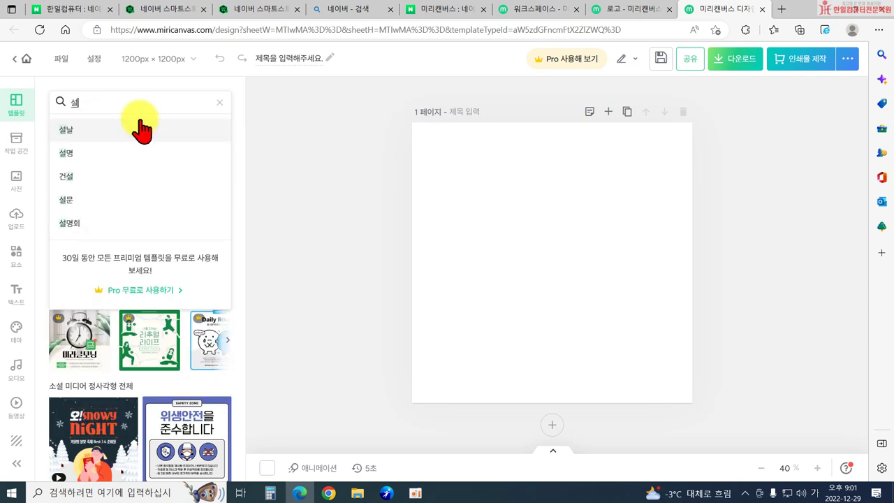
type("날")
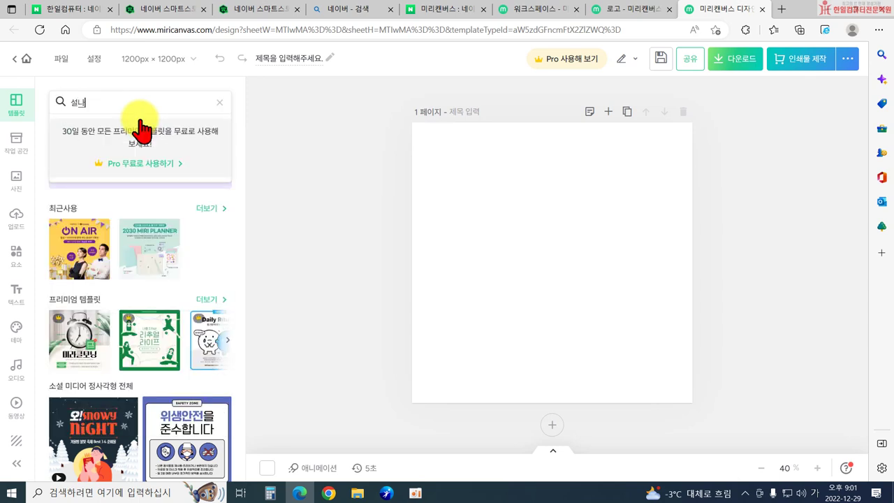
key("Return")
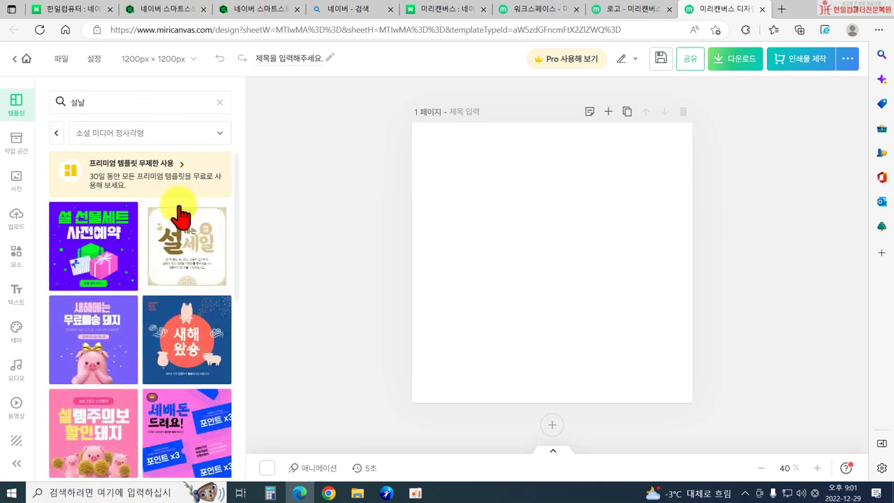
Step: Apply the gold 한해를 빛낸 베스트 모음전 template to the blank page, and undo it after clearing the template search
scroll(172, 280, "down", 2)
scroll(197, 328, "down", 6)
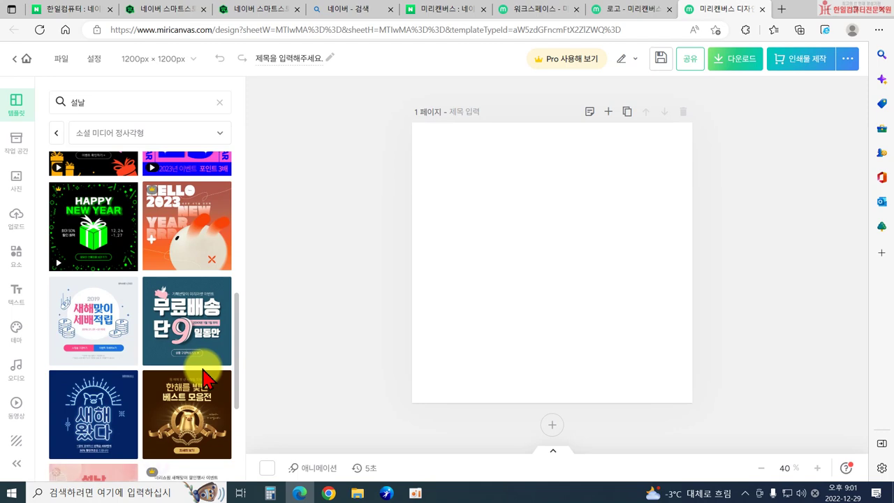
scroll(133, 350, "down", 5)
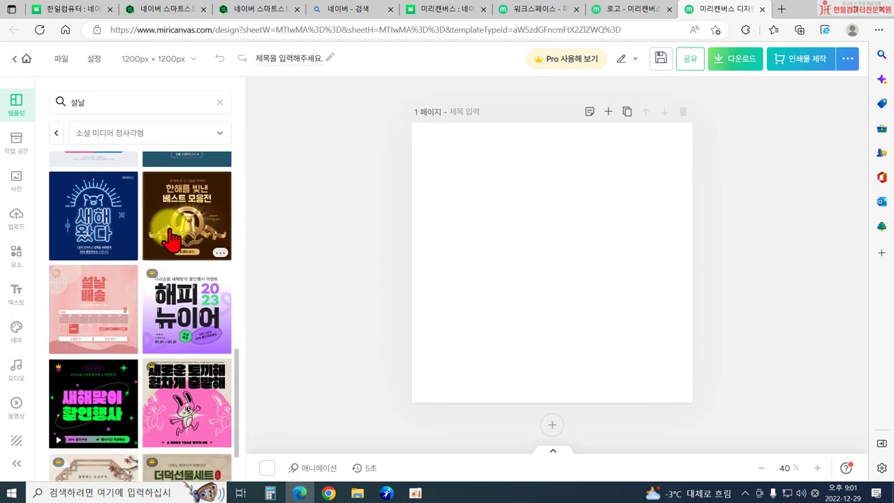
left_click(185, 227)
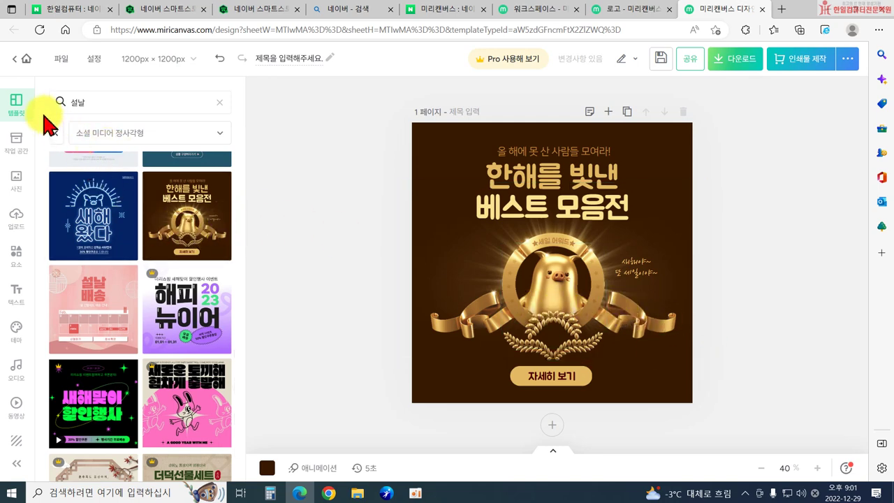
left_click(219, 110)
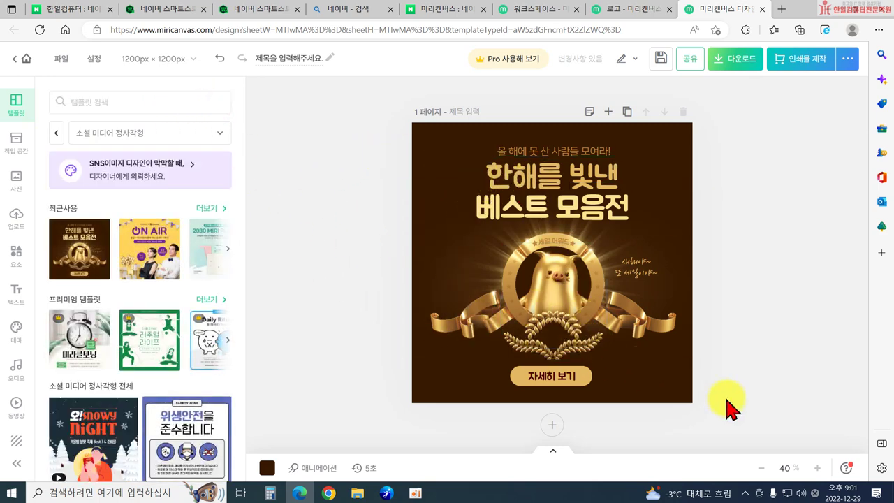
left_click(220, 60)
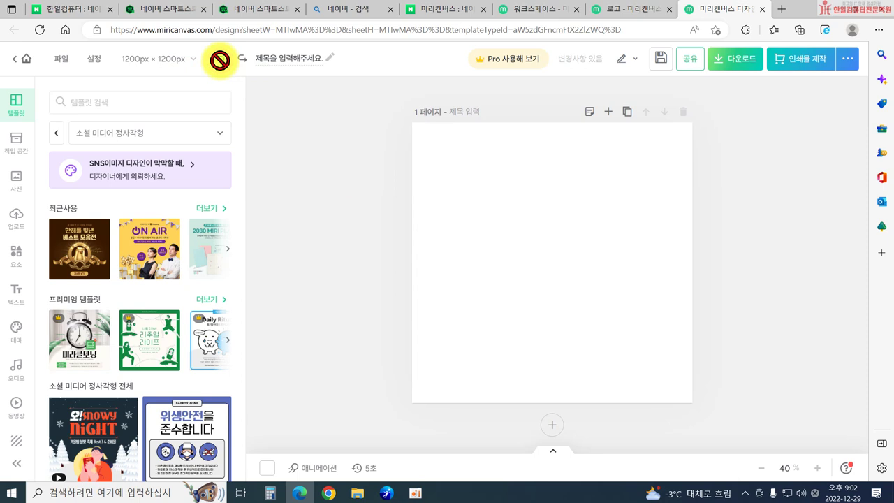
Step: Apply the saved 연말 홈파티 기획전 design from 내 디자인 to the page and undo it
left_click(16, 148)
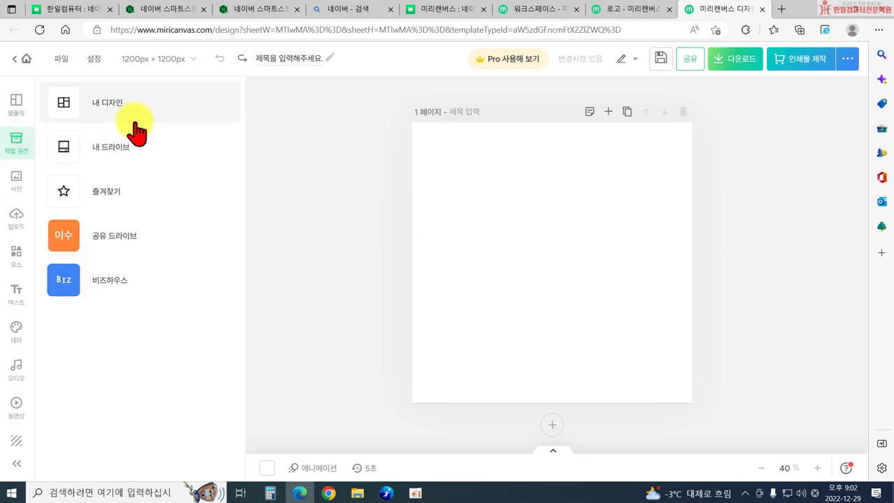
left_click(98, 104)
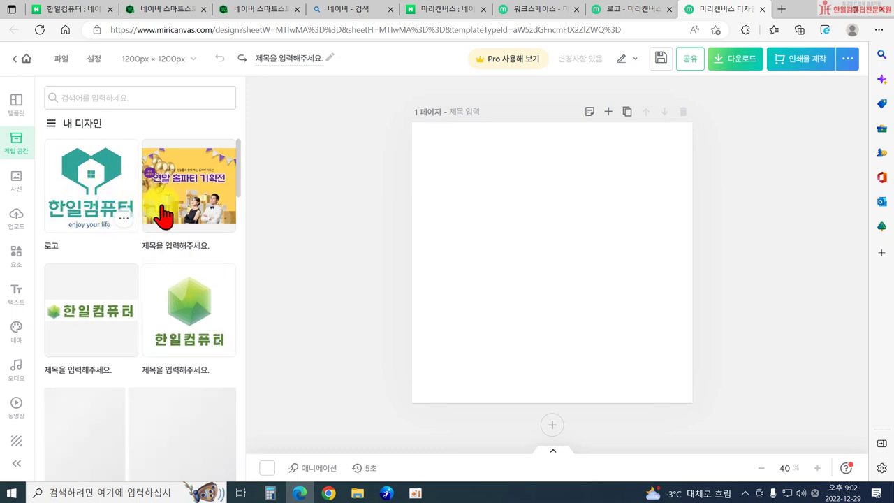
scroll(180, 315, "down", 3)
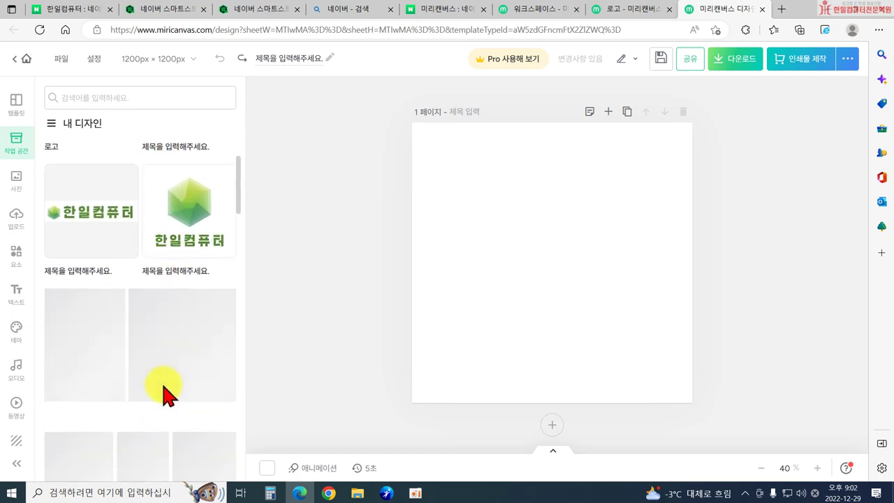
scroll(180, 370, "down", 1)
scroll(177, 365, "up", 4)
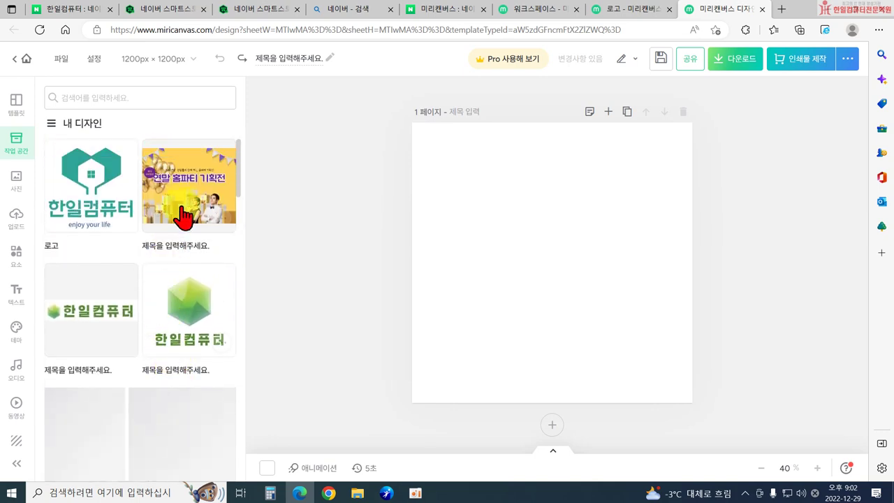
left_click(174, 220)
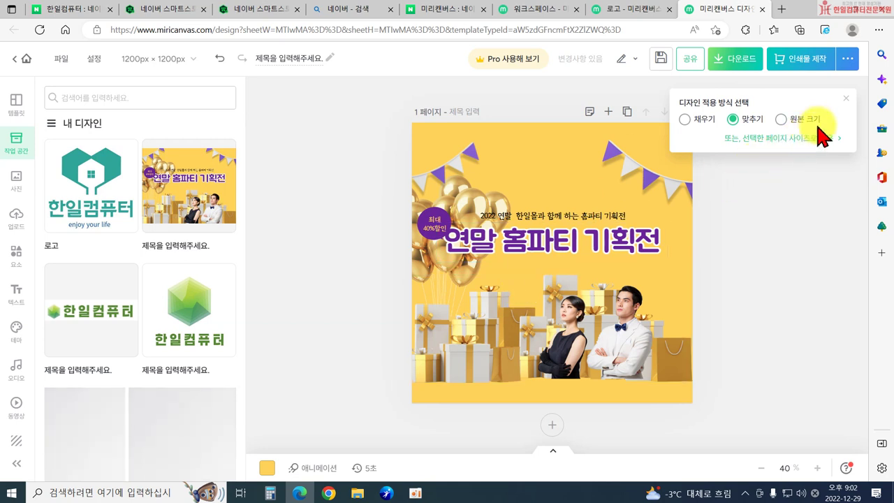
left_click(844, 100)
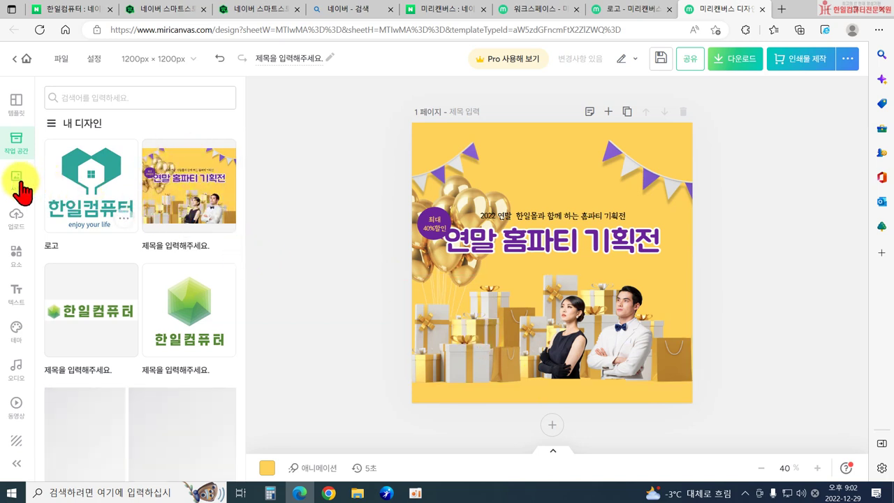
left_click(221, 60)
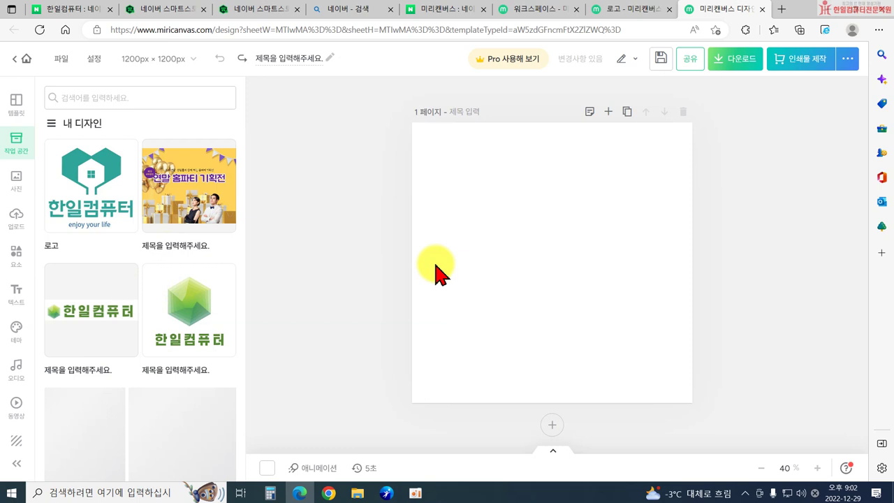
Step: Search the photo library for 겨울
left_click(16, 183)
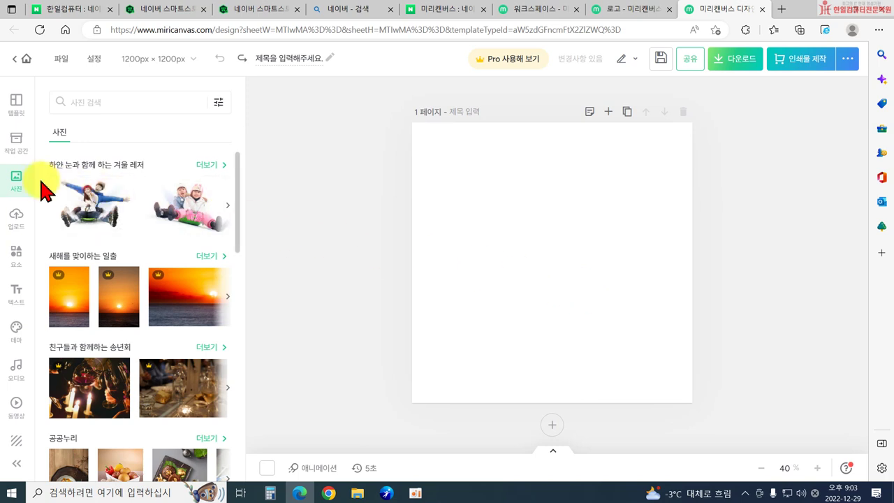
left_click(99, 105)
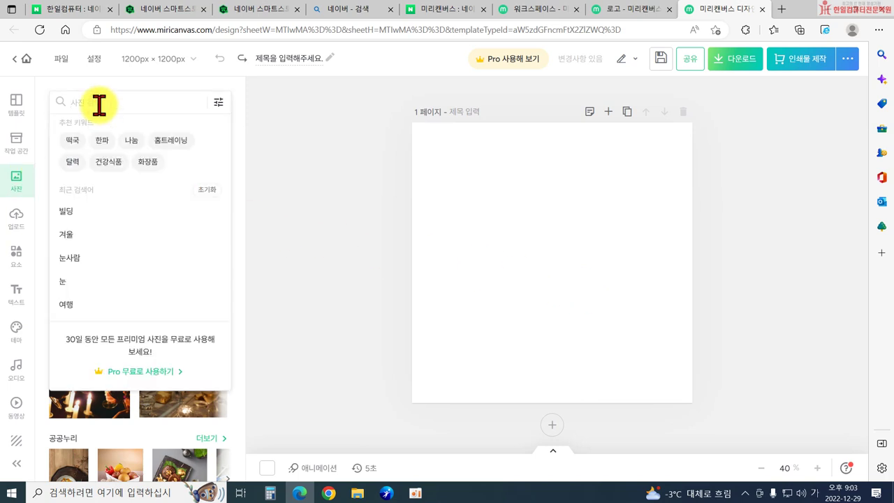
type("겨울")
key("Return")
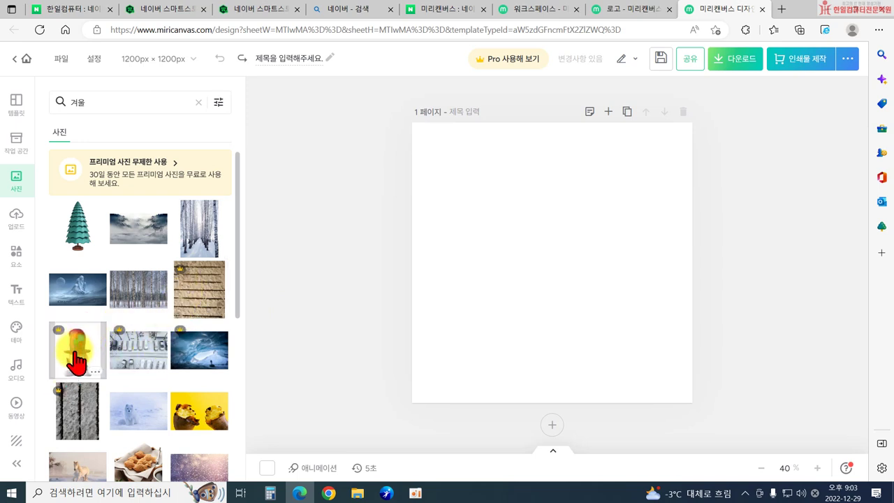
Step: Find the blue and grey leaf wreath among the winter photos and add it to the page
scroll(178, 364, "down", 5)
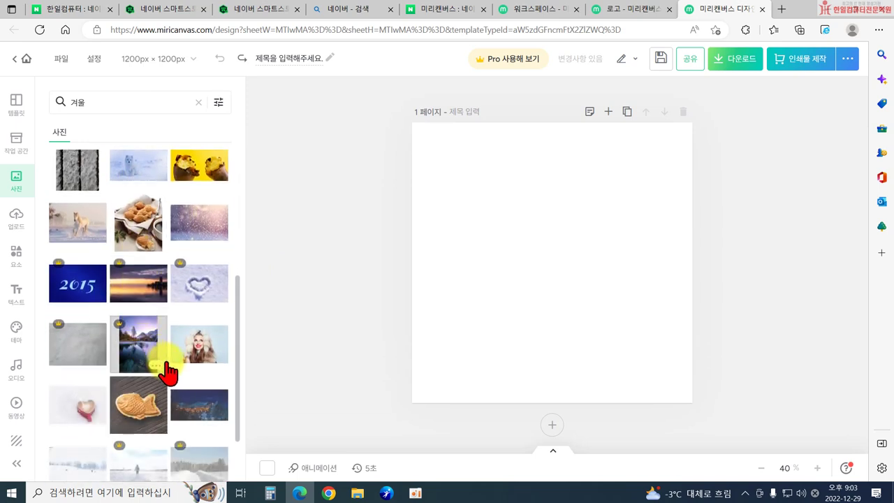
scroll(175, 391, "down", 3)
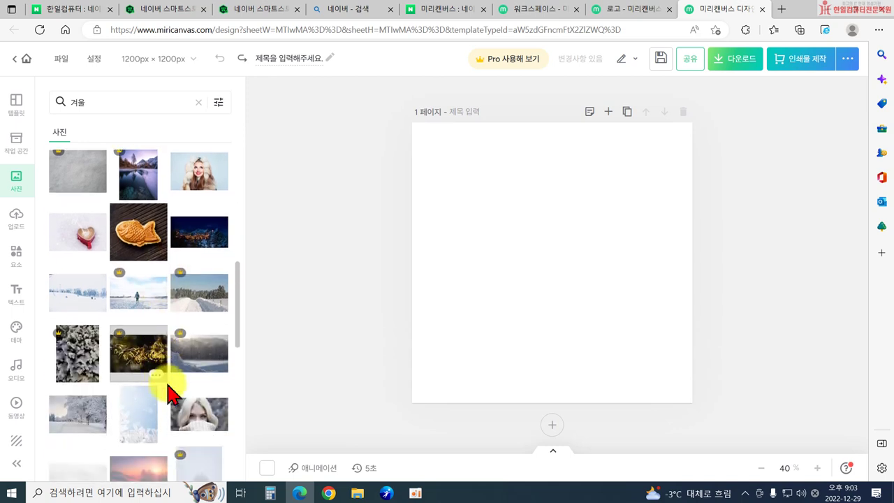
scroll(140, 391, "down", 3)
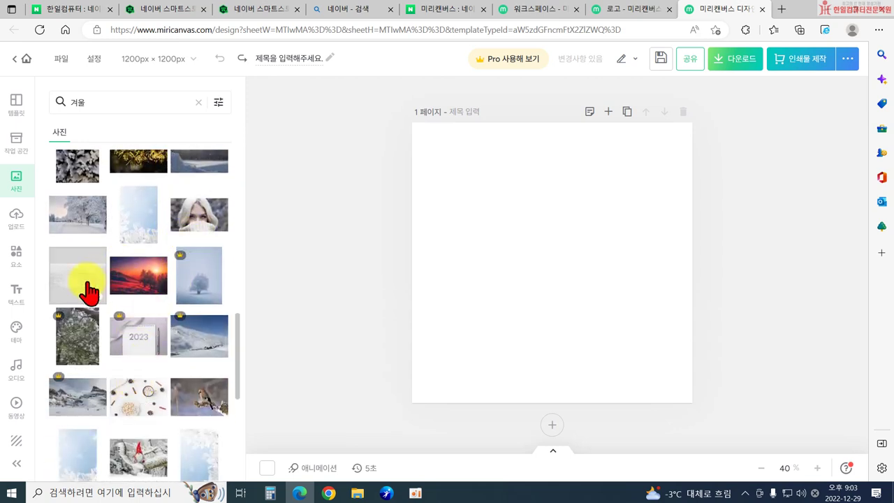
scroll(130, 357, "down", 3)
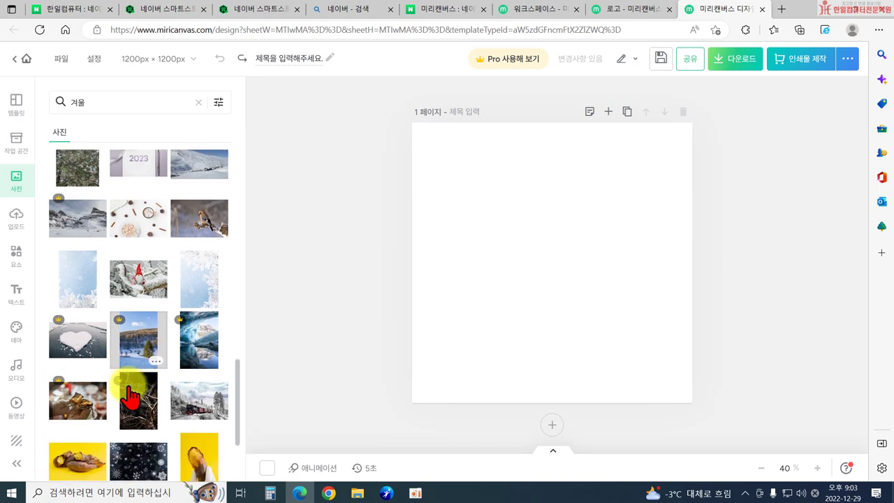
scroll(129, 399, "down", 5)
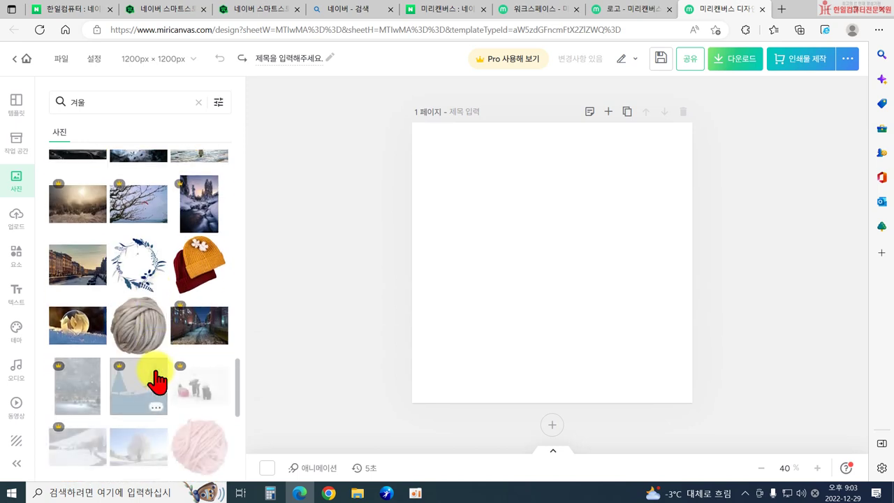
scroll(134, 285, "down", 2)
scroll(133, 297, "up", 2)
left_click(137, 317)
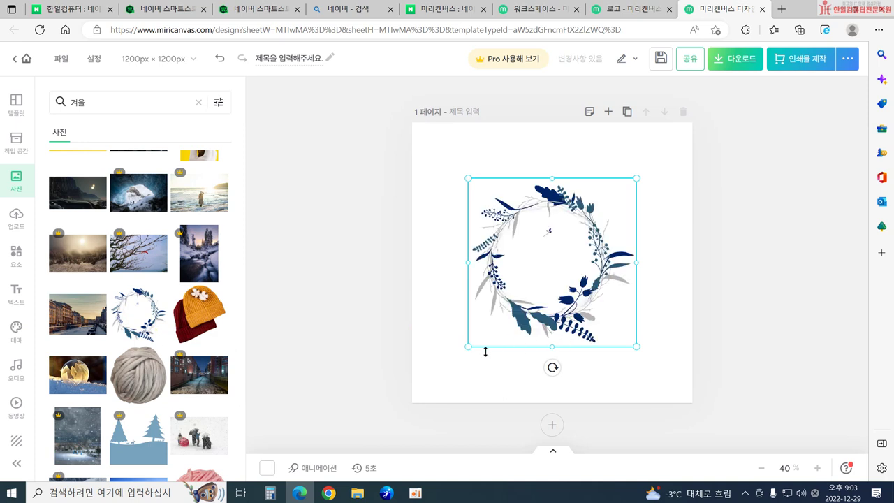
Step: Enlarge the wreath photo on all sides until it extends beyond every edge of the square page
left_click_drag(470, 352, 417, 401)
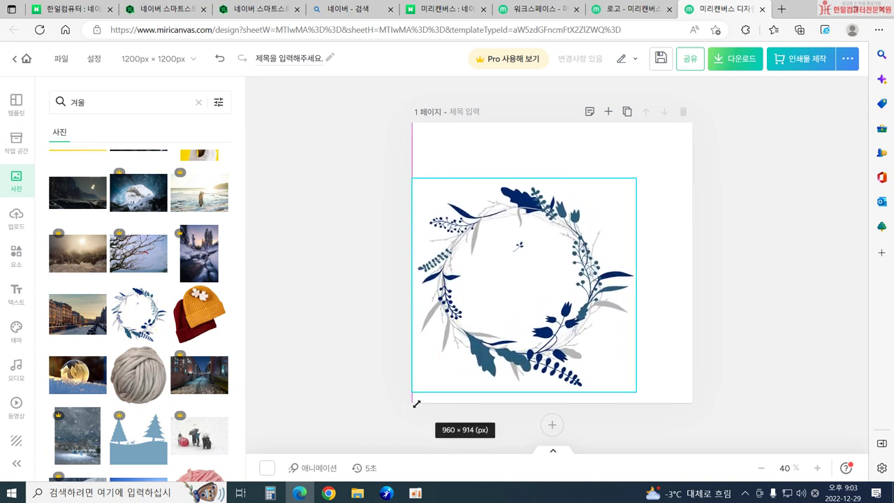
left_click(523, 285)
left_click_drag(636, 178, 751, 124)
left_click(508, 357)
left_click_drag(413, 395, 399, 414)
left_click_drag(556, 355, 567, 371)
left_click_drag(736, 102, 740, 99)
left_click_drag(566, 100, 564, 88)
left_click_drag(556, 437, 559, 457)
left_click_drag(387, 270, 378, 268)
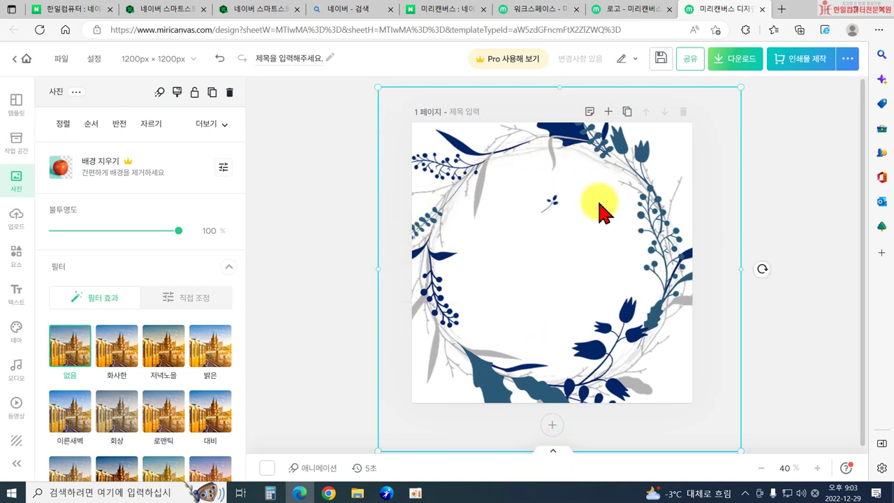
Step: Set the wreath photo's opacity to 33% and apply the 빈티지 filter after trying other filter effects
left_click_drag(178, 231, 99, 238)
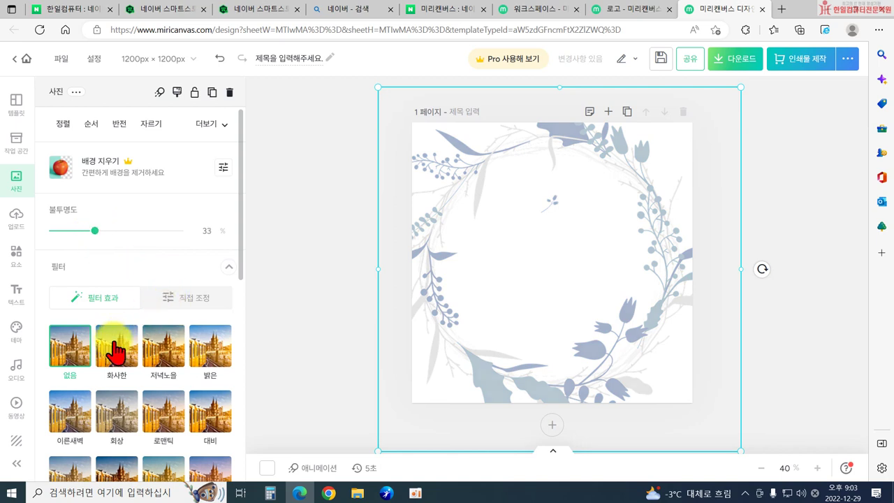
left_click(186, 421)
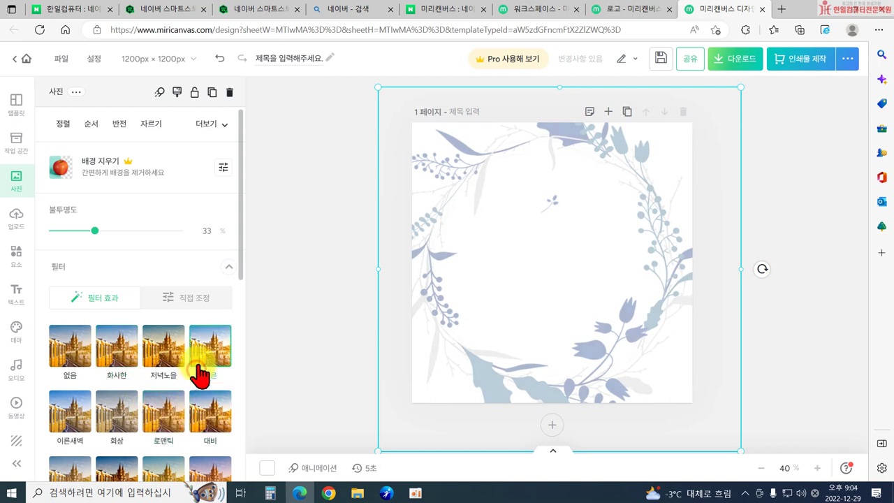
scroll(145, 428, "down", 2)
scroll(146, 427, "down", 1)
left_click(99, 318)
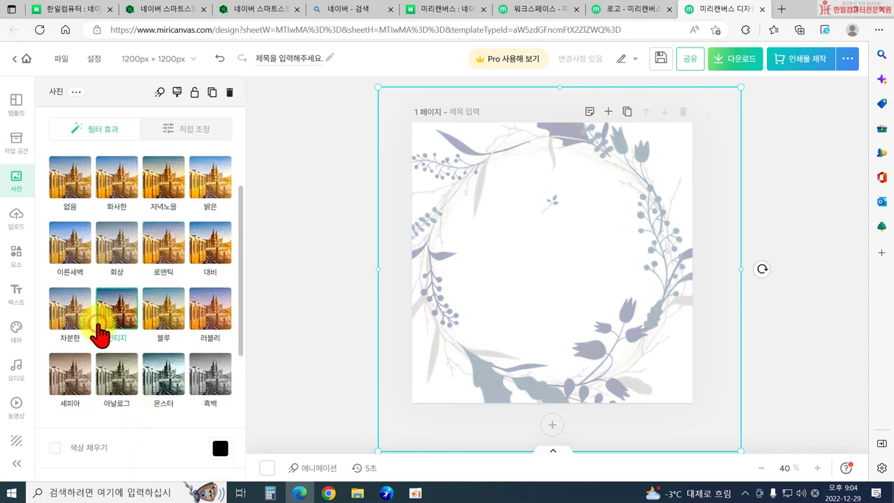
Step: Manually adjust the wreath photo's filter to brightness -22 and contrast 2
scroll(100, 317, "up", 3)
left_click(196, 300)
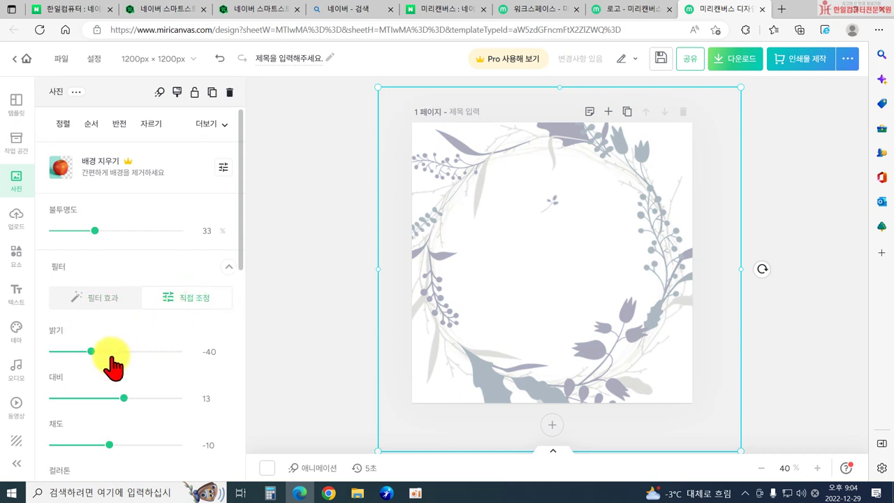
left_click_drag(105, 356, 102, 355)
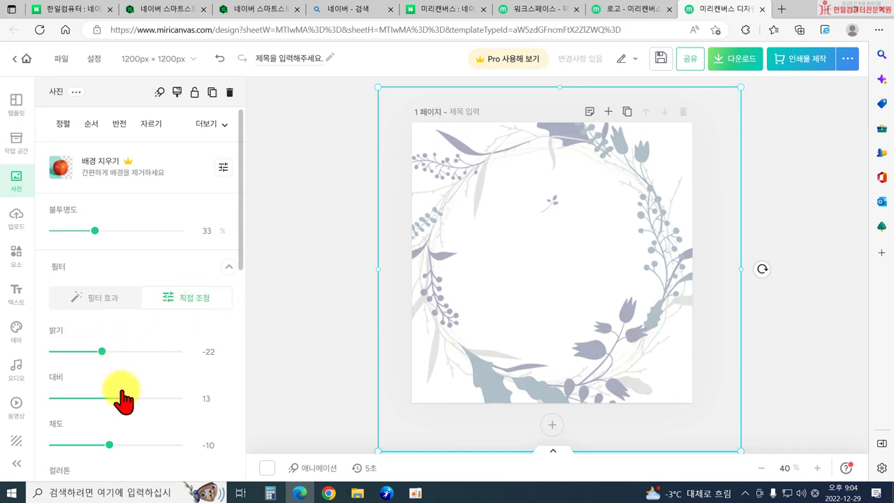
left_click_drag(141, 399, 131, 400)
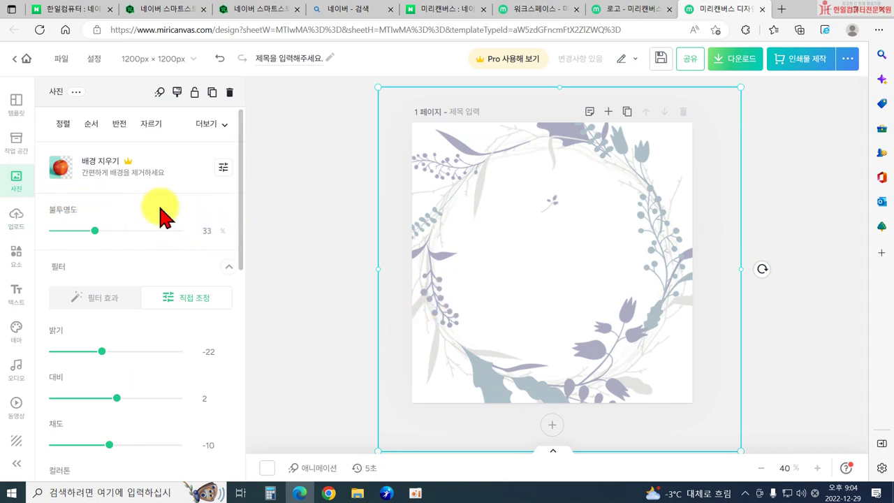
Step: Add the beige yarn ball from the winter photos, scale it down and place it in the page's lower-right corner
left_click(16, 189)
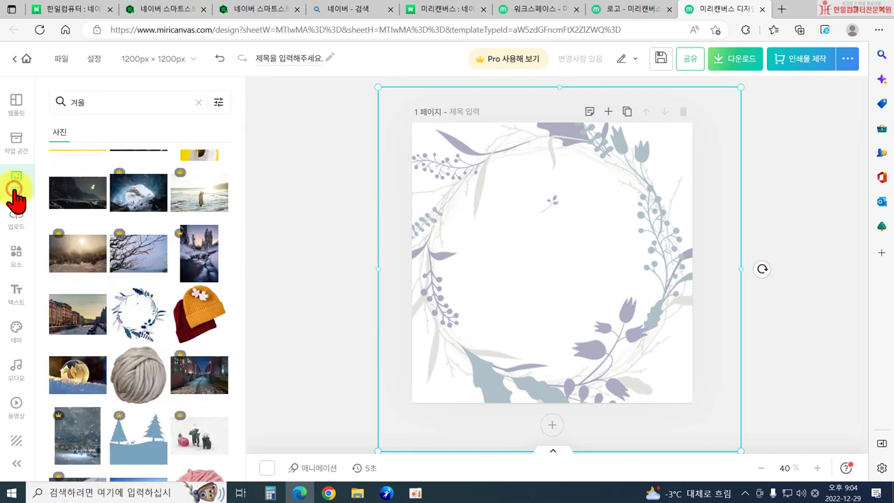
scroll(130, 339, "down", 5)
scroll(159, 359, "up", 3)
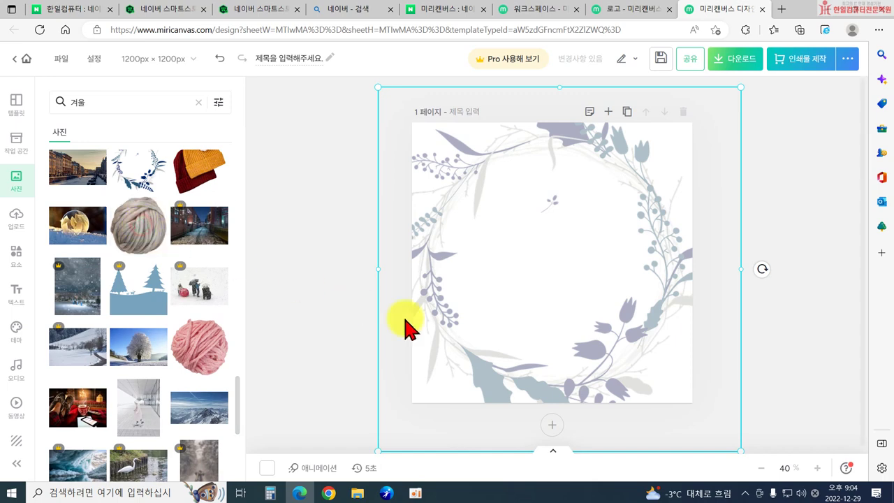
left_click_drag(471, 183, 523, 233)
left_click_drag(599, 309, 636, 357)
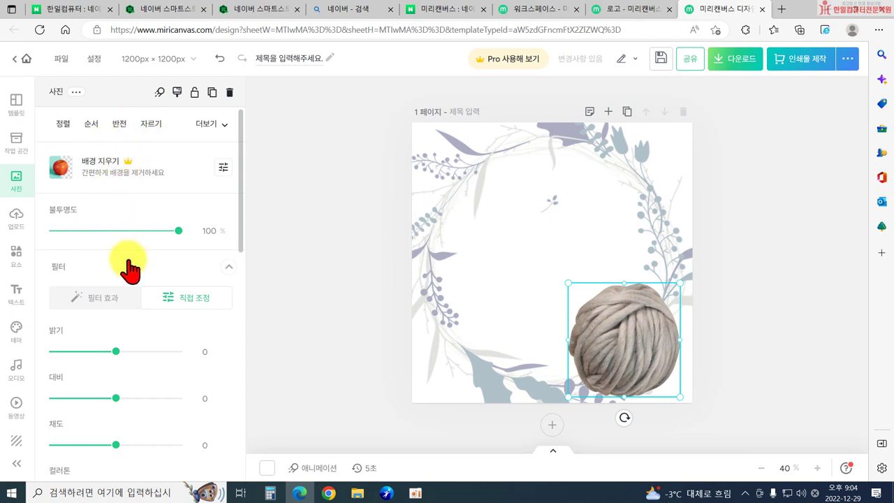
Step: Set the yarn ball's brightness to 26 and contrast to 33, and try out its 선명/흐림 adjustment
left_click_drag(111, 350, 151, 352)
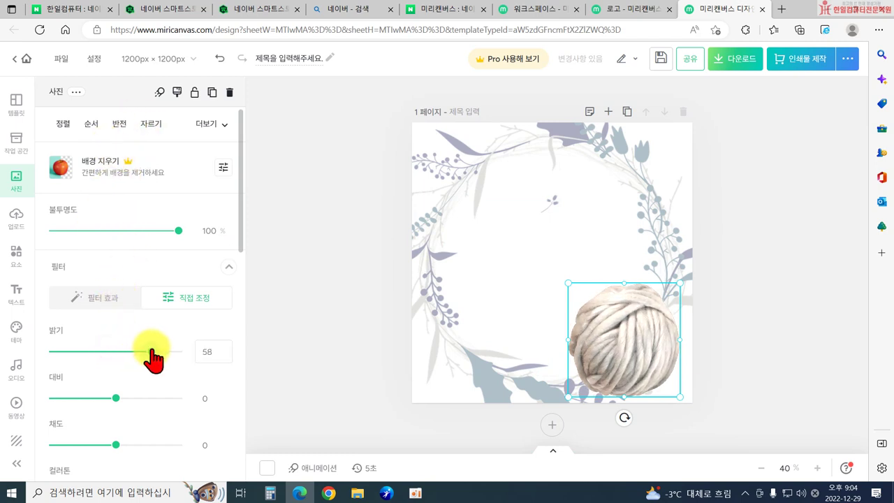
left_click_drag(116, 398, 149, 400)
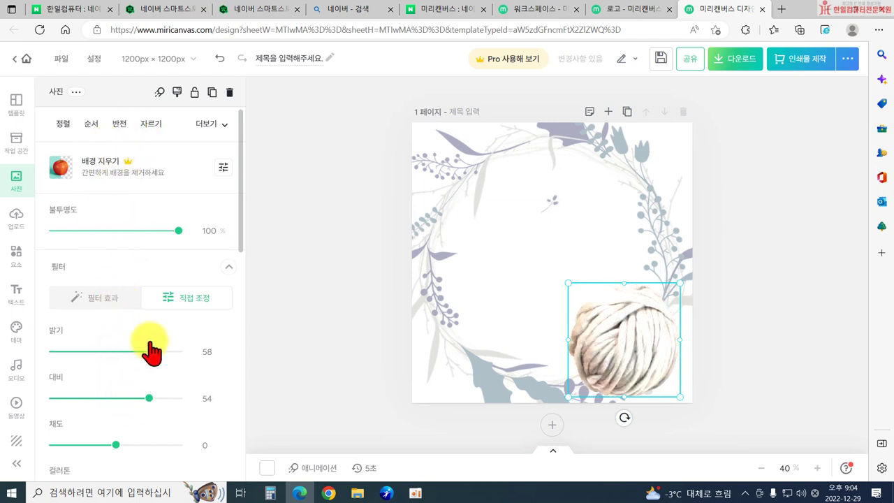
left_click_drag(151, 352, 131, 351)
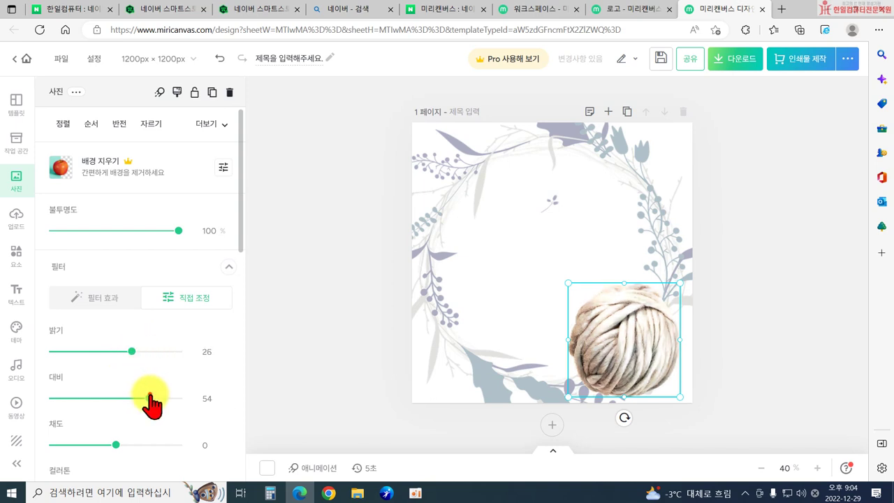
left_click_drag(151, 403, 136, 411)
scroll(112, 447, "down", 2)
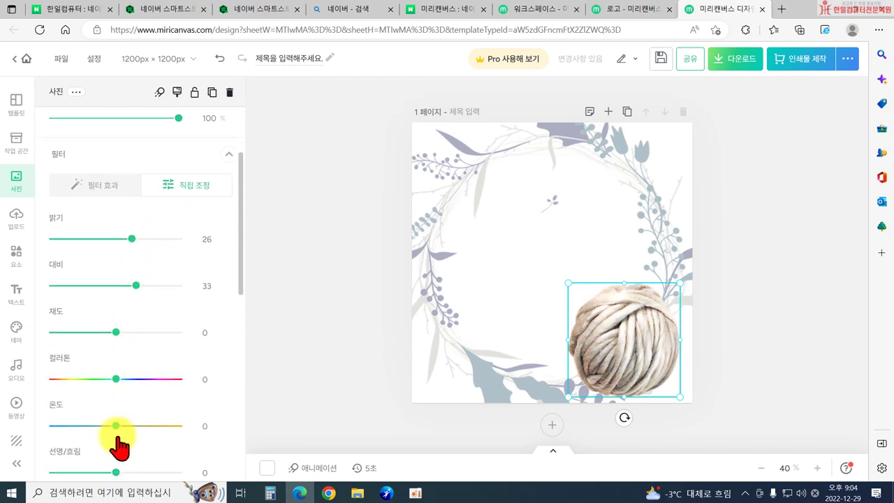
scroll(118, 444, "down", 1)
left_click_drag(114, 416, 126, 417)
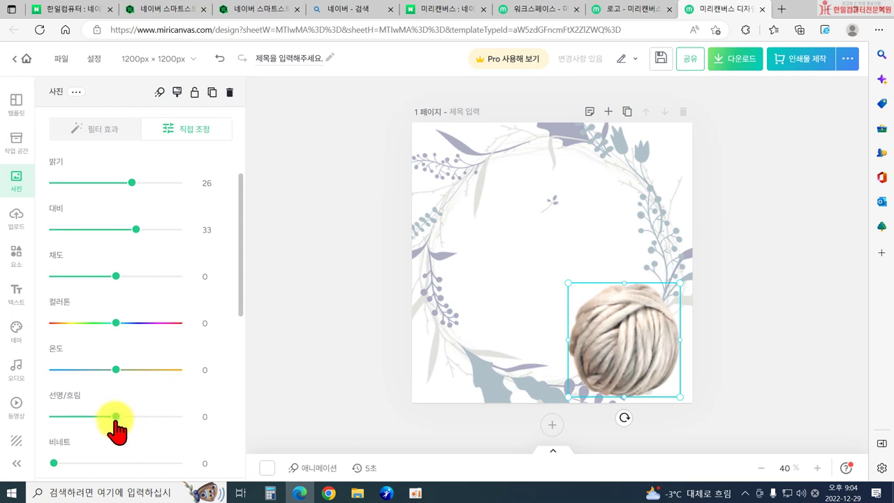
scroll(117, 431, "down", 4)
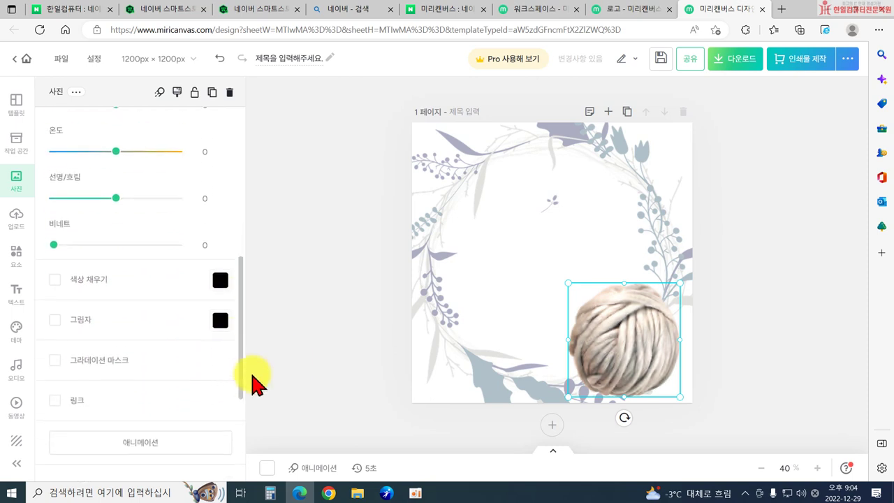
left_click(320, 362)
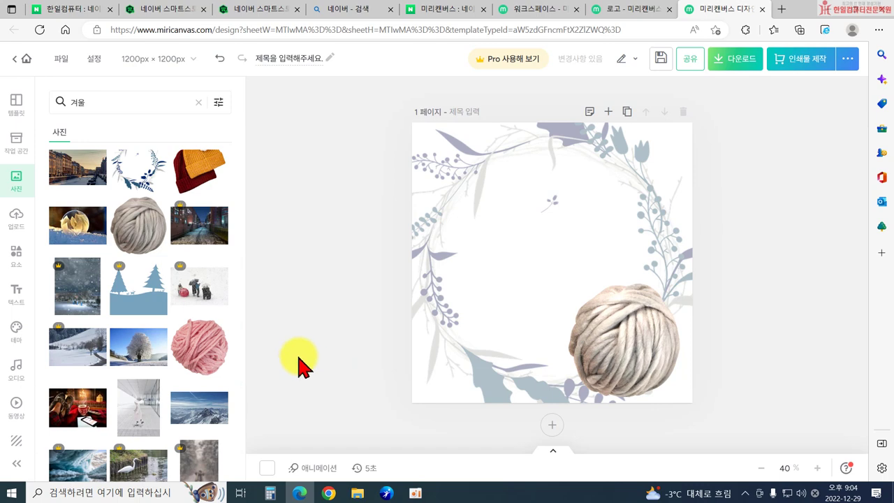
Step: Give the yarn ball a shadow with distance 5, and delete the yarn ball from the page
left_click(583, 327)
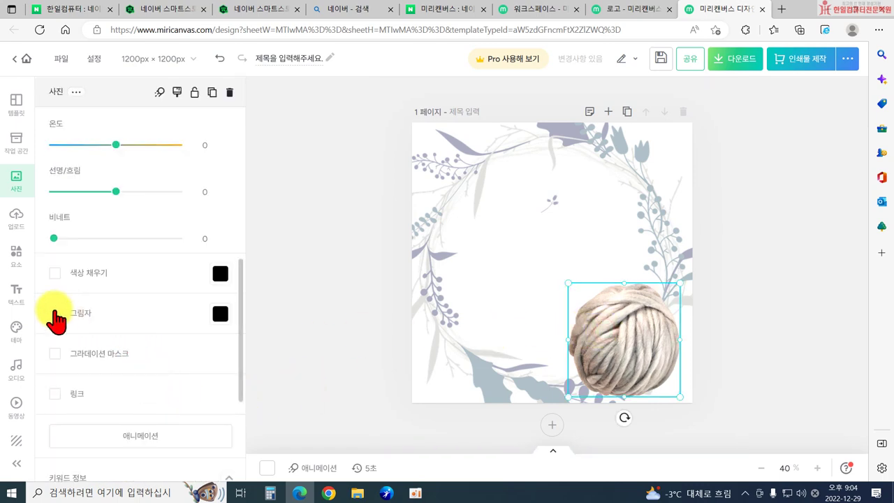
left_click(54, 314)
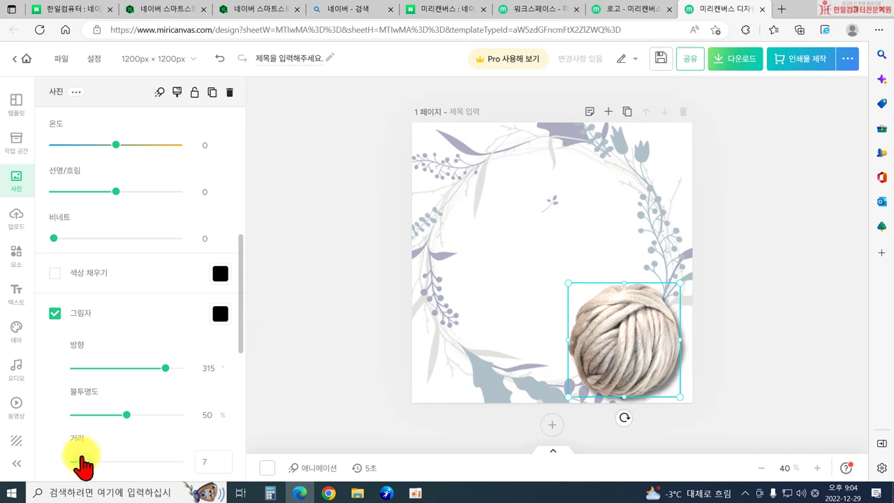
left_click(329, 386)
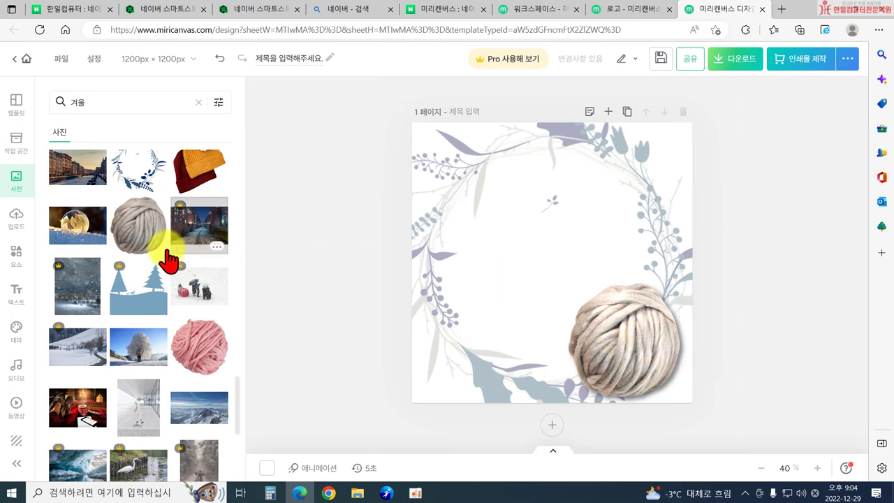
left_click(635, 353)
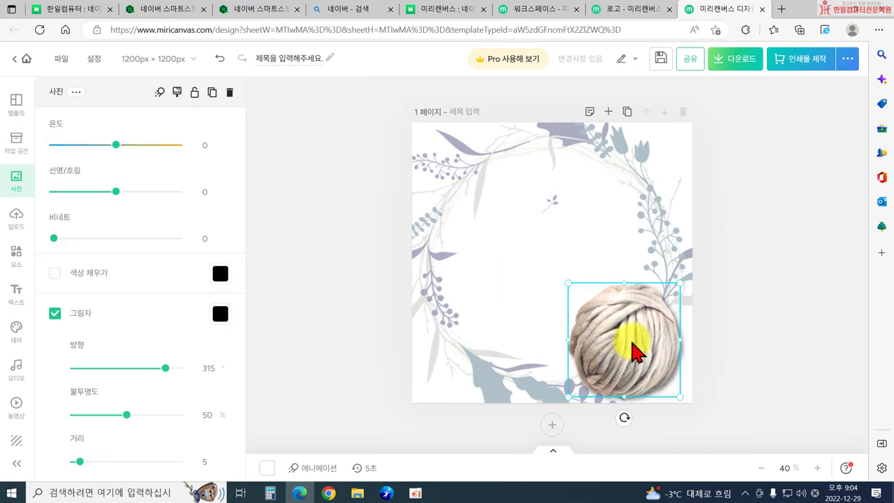
key("Delete")
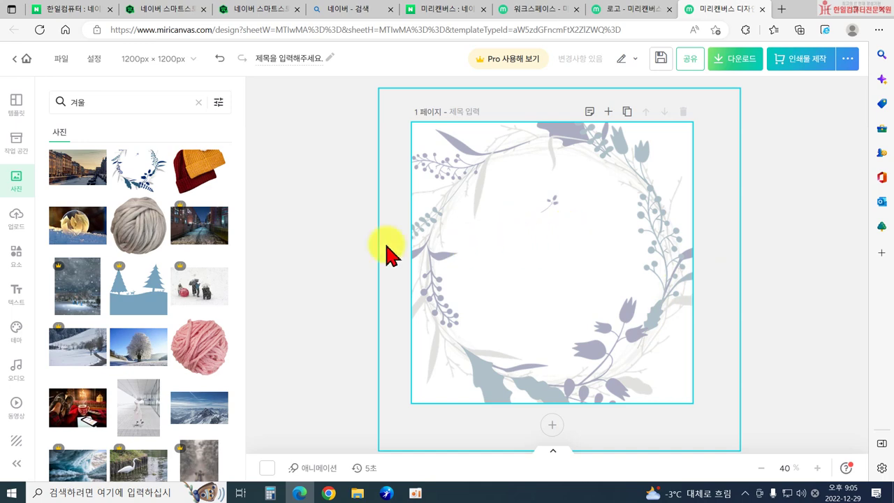
Step: Upload the 여행10 photo from the 쓱싹스마트스토어 folder to the uploaded files
left_click(15, 222)
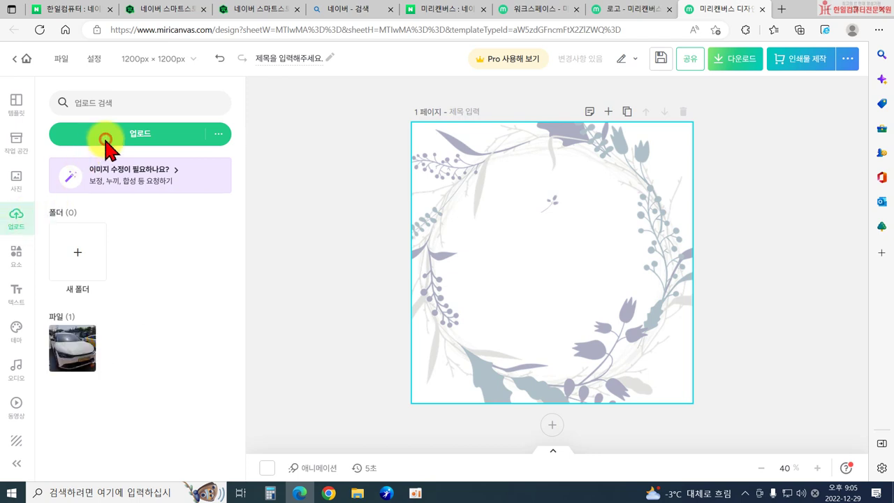
left_click(127, 134)
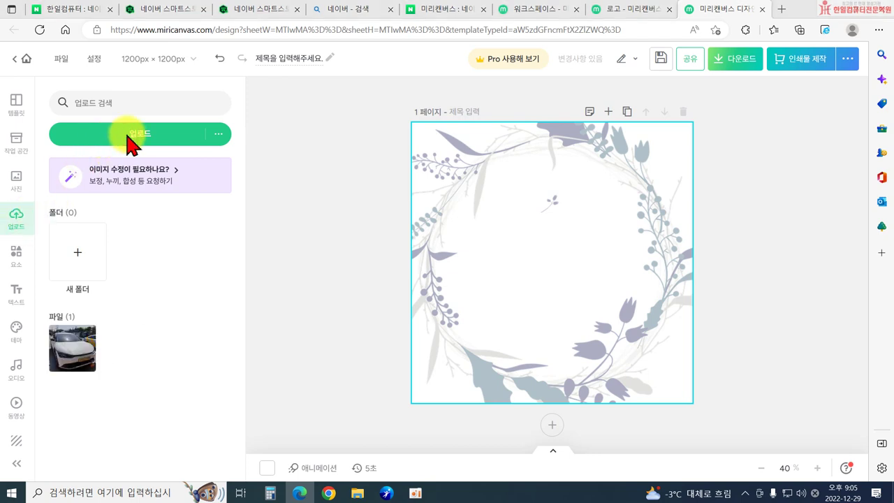
scroll(279, 235, "down", 3)
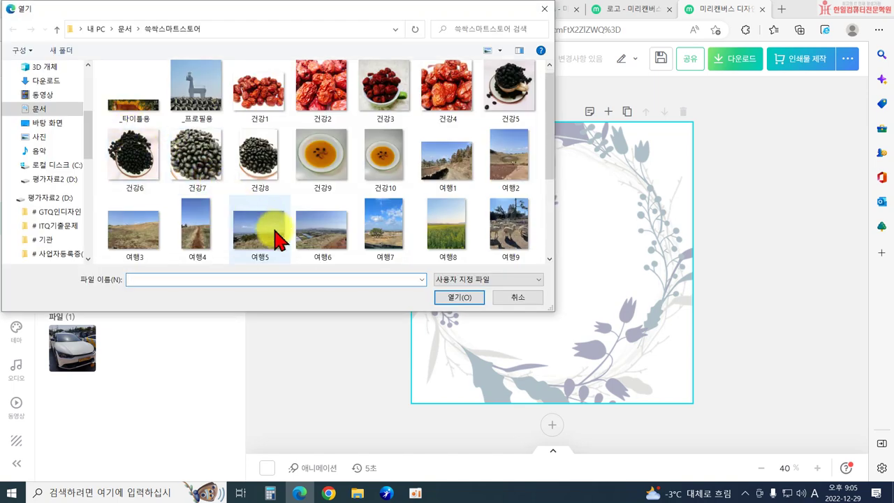
left_click(138, 178)
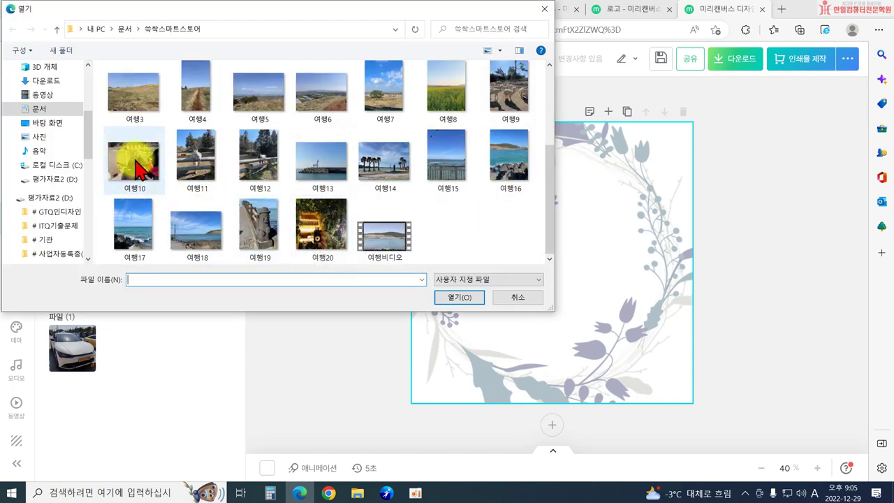
left_click(459, 297)
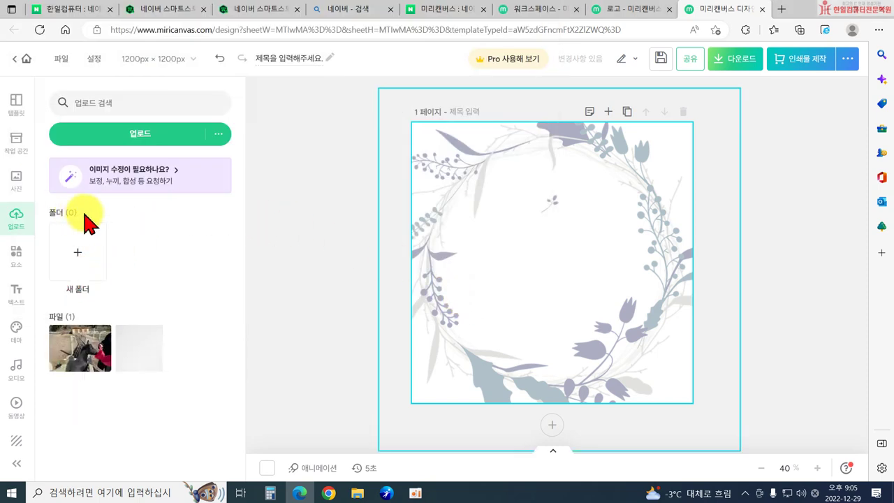
Step: Add the uploaded horse photo to the page, move it to the page's upper-left area, and delete it from the page
left_click(75, 362)
left_click_drag(541, 301, 496, 244)
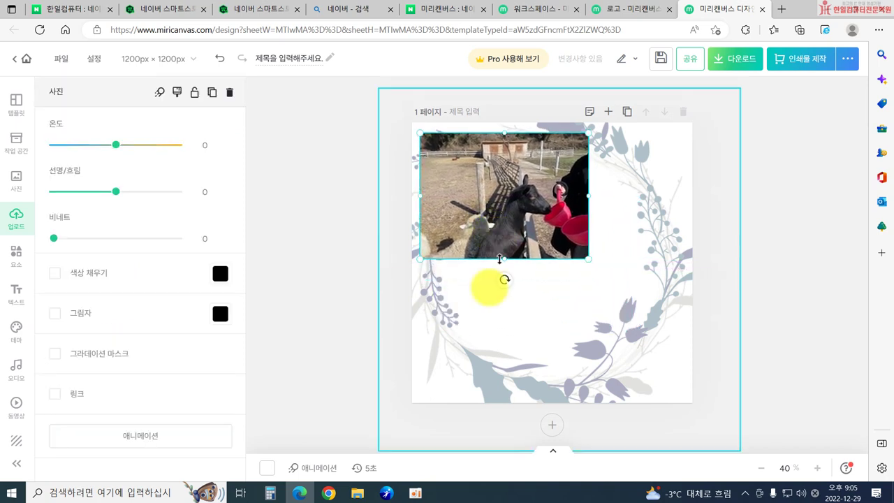
left_click(374, 326)
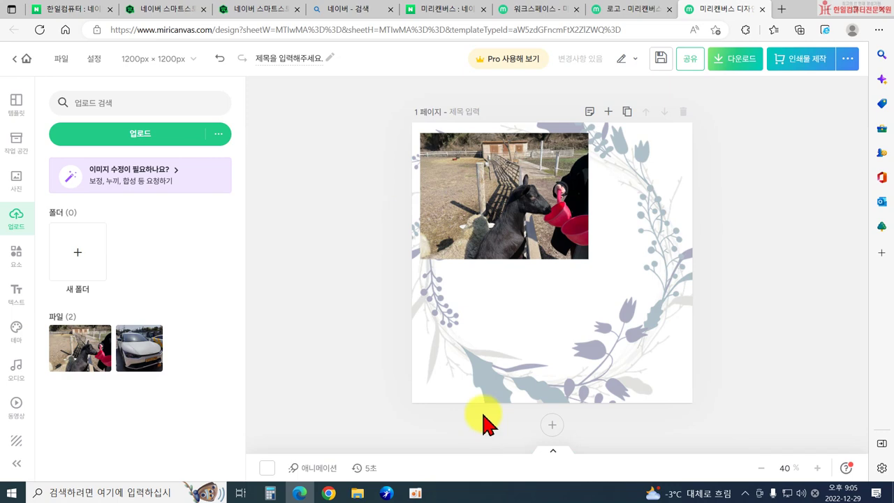
left_click(466, 239)
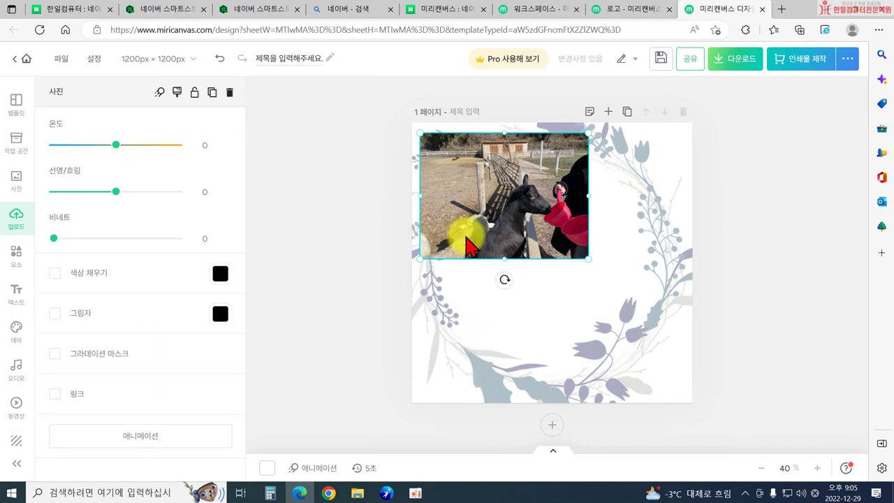
key("Delete")
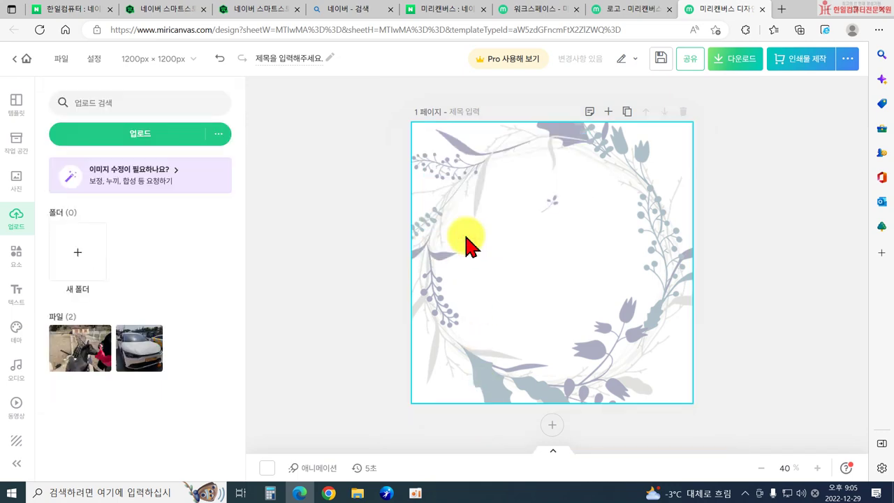
Step: Switch to Chrome and open the 85,300원 영광 굴비 선물세트 product from the Naver Shopping results for 영광굴비
left_click(330, 493)
scroll(195, 235, "up", 7)
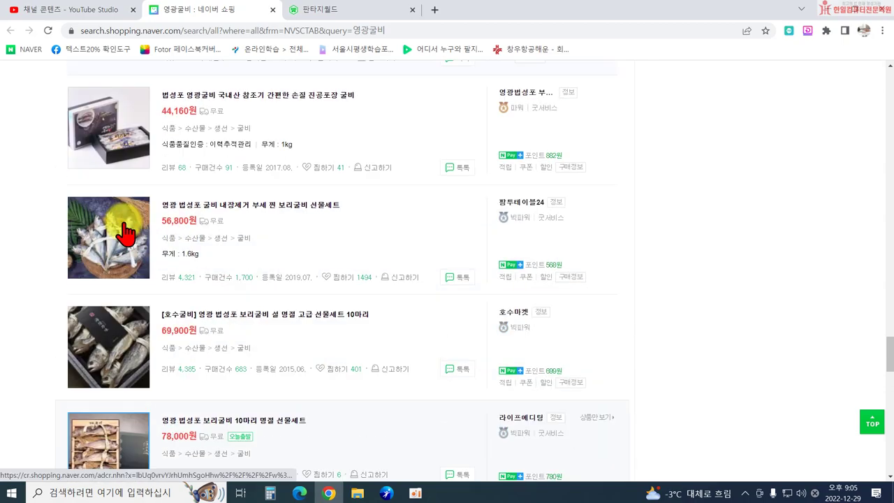
scroll(133, 203, "up", 15)
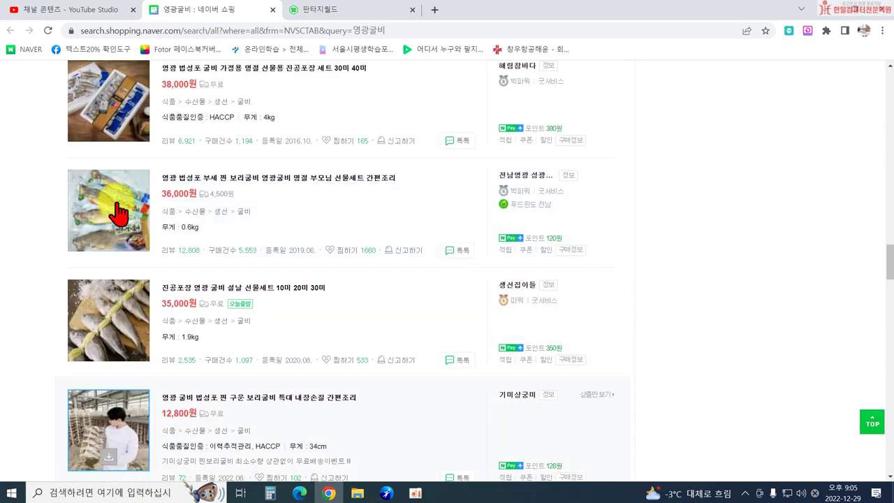
scroll(121, 226, "up", 10)
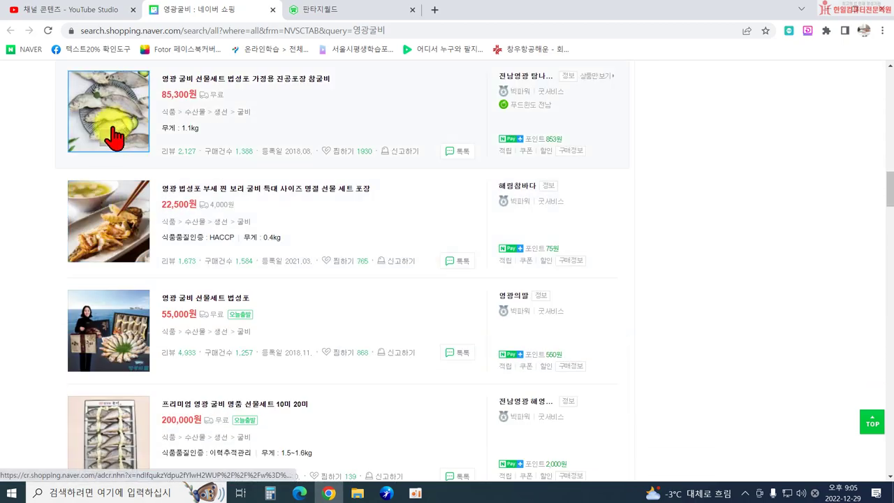
left_click(115, 108)
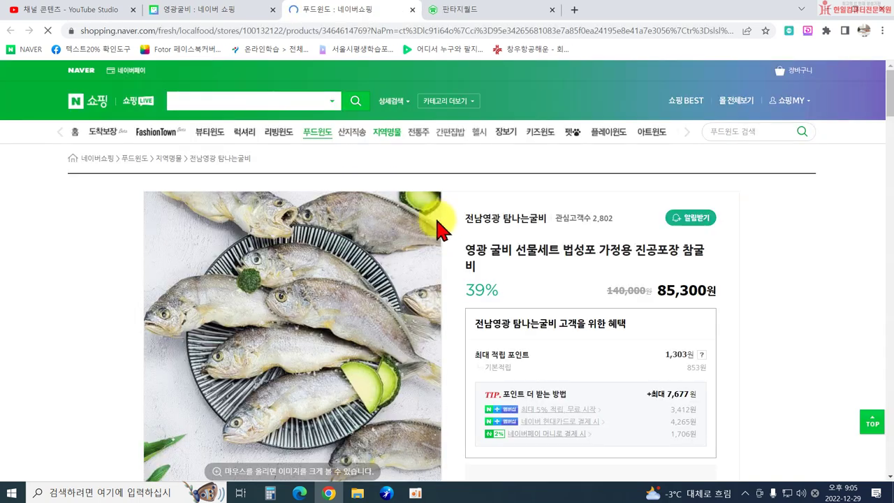
scroll(551, 286, "down", 1)
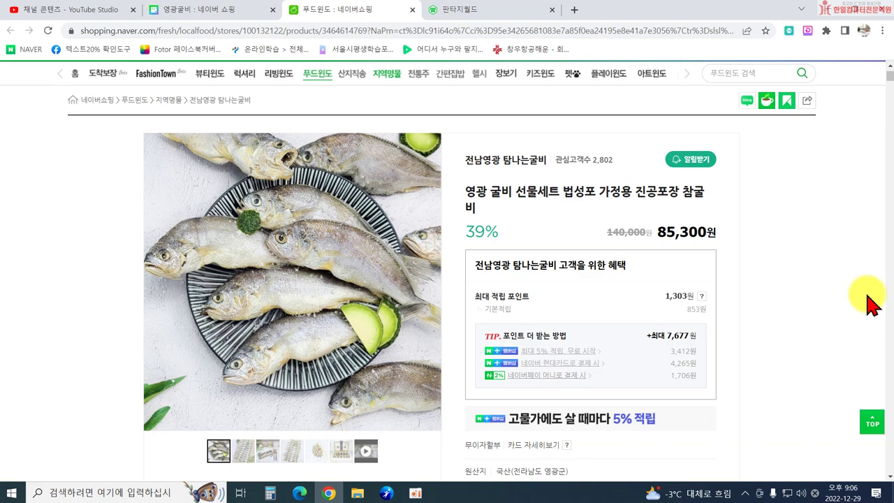
Step: Capture the product page's main fish photo as a rectangular screen snip
key("super+shift+s")
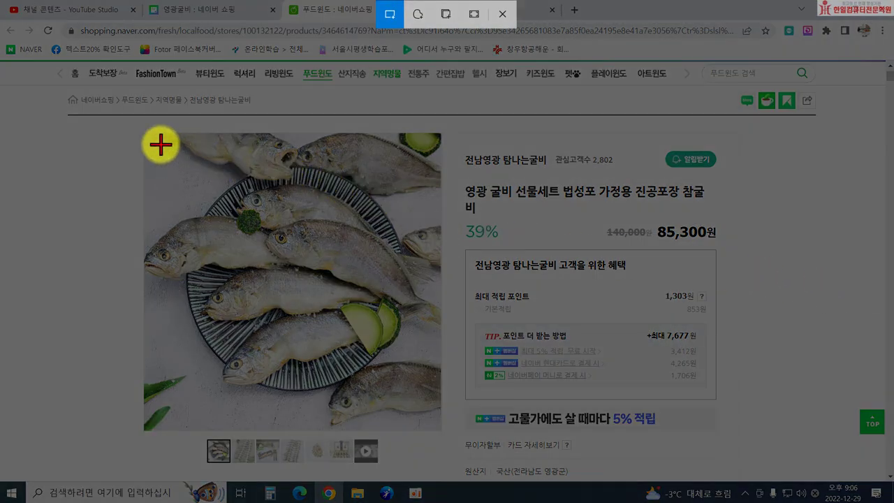
left_click_drag(154, 135, 434, 425)
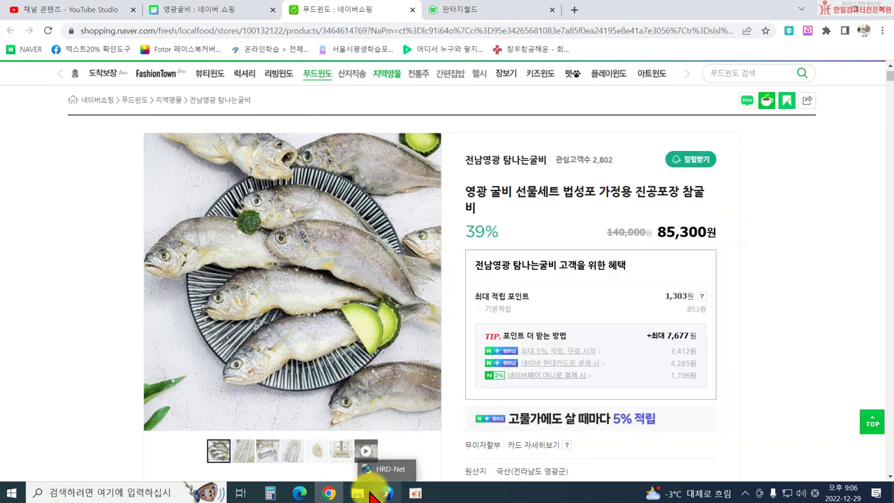
mouse_move(327, 487)
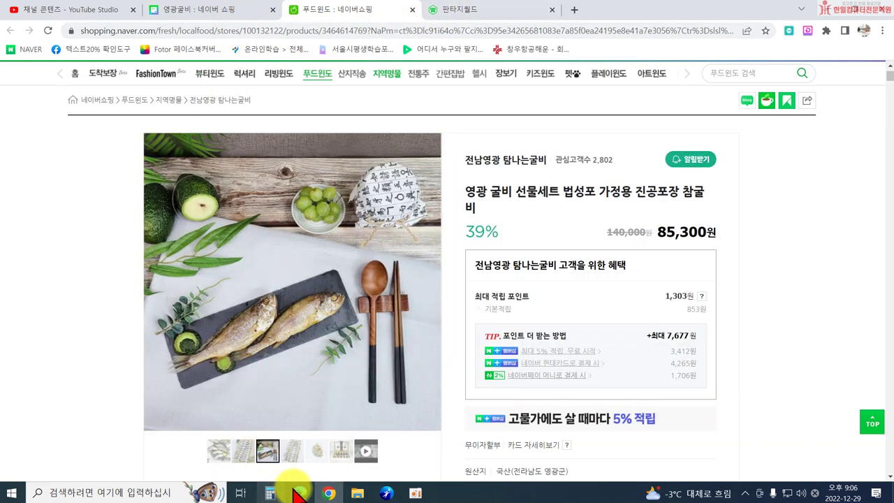
Step: Switch back to Miricanvas in Edge, paste the captured fish image into the design and move it to the page's upper-right area
left_click(294, 493)
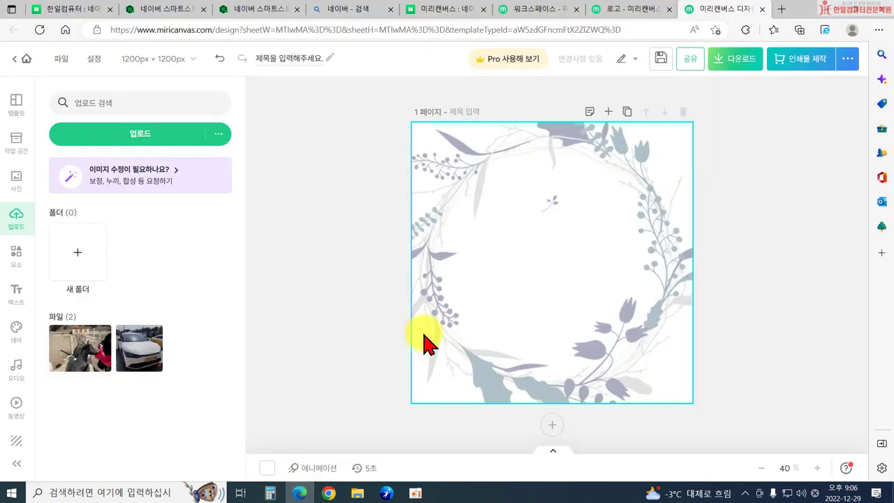
left_click(338, 351)
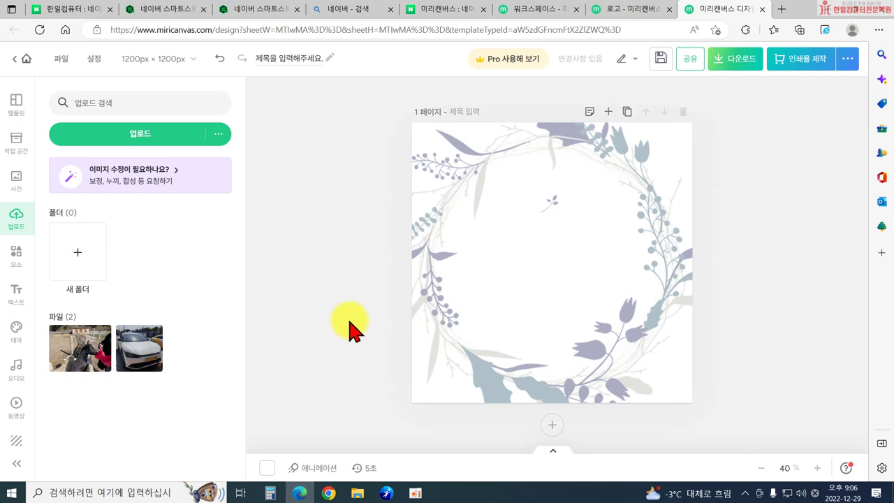
key("ctrl+v")
left_click_drag(555, 295, 598, 243)
left_click(742, 259)
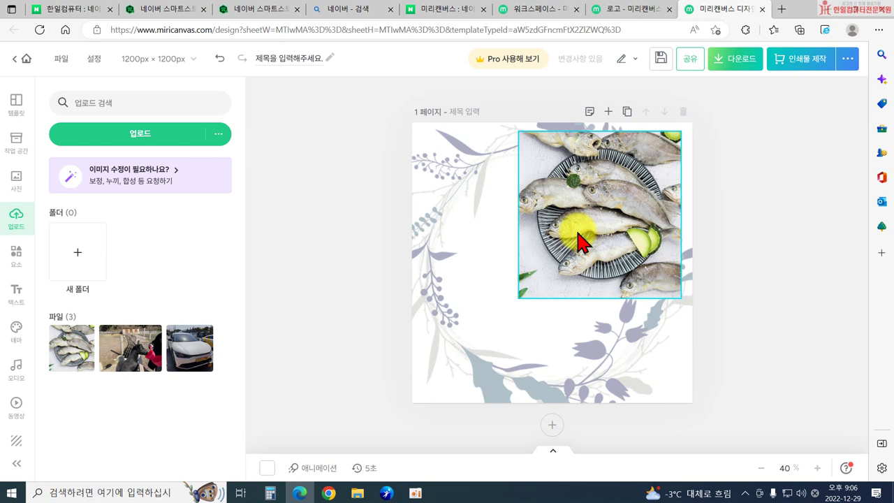
Step: Delete the pasted fish image from the page
left_click(500, 241)
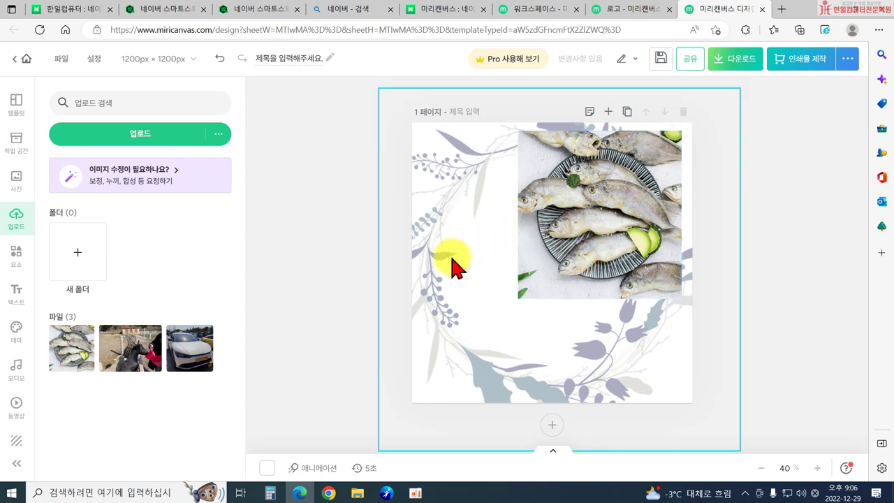
left_click(573, 269)
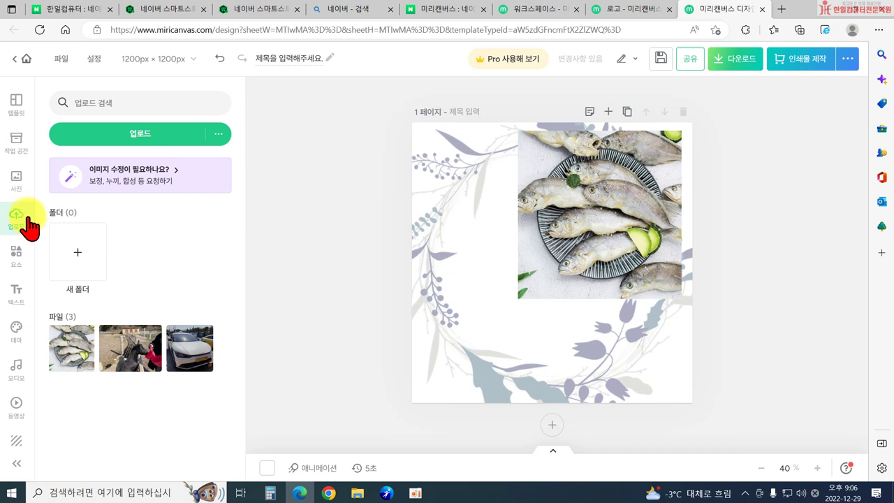
left_click(473, 260)
left_click(341, 264)
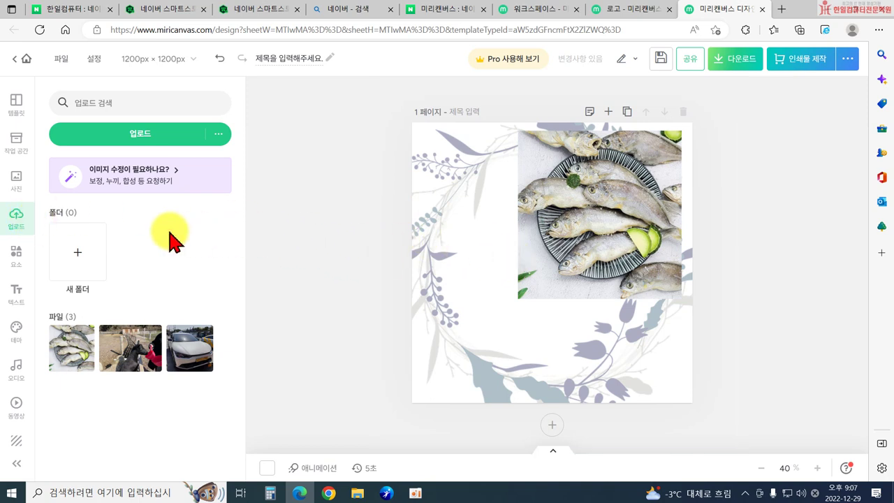
left_click(584, 243)
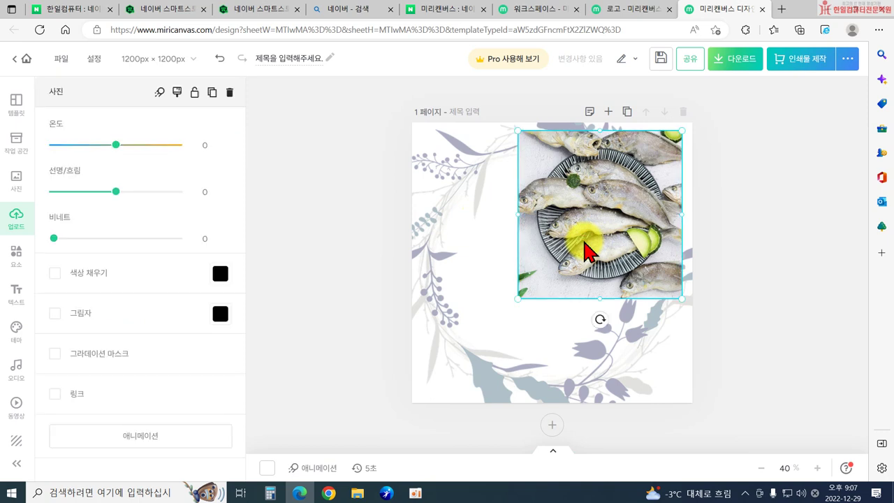
key("Delete")
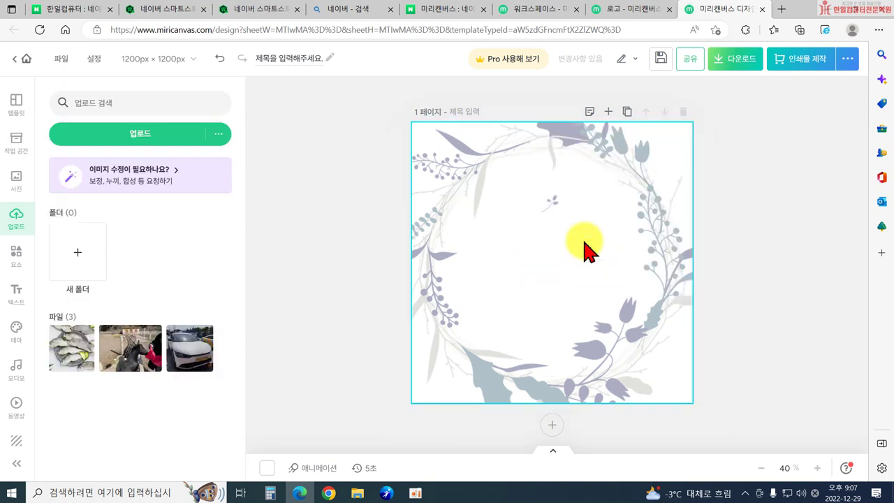
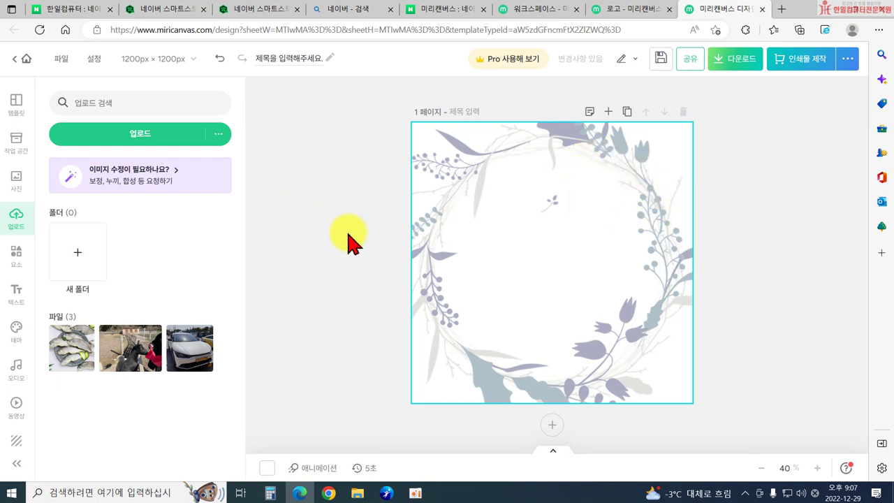
Step: Upload the 건강9 photo from the 쓱싹스마트스토어 folder to the uploaded files
left_click(99, 143)
scroll(300, 229, "down", 1)
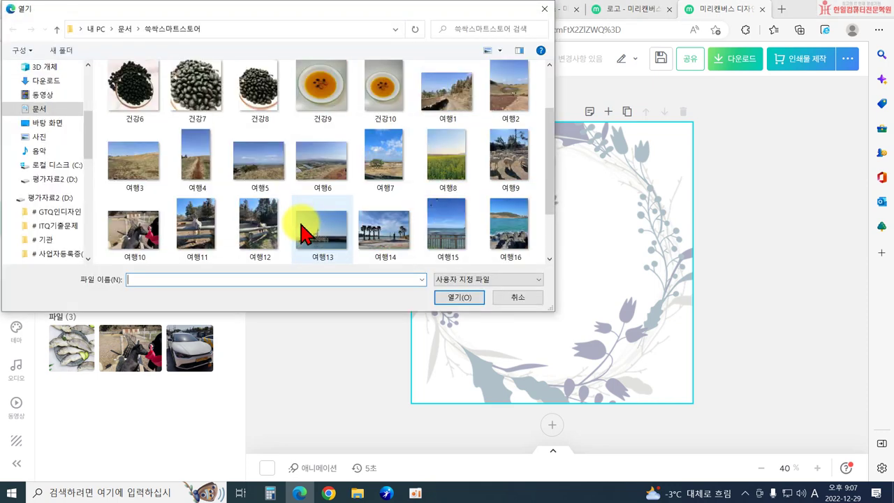
scroll(300, 229, "up", 1)
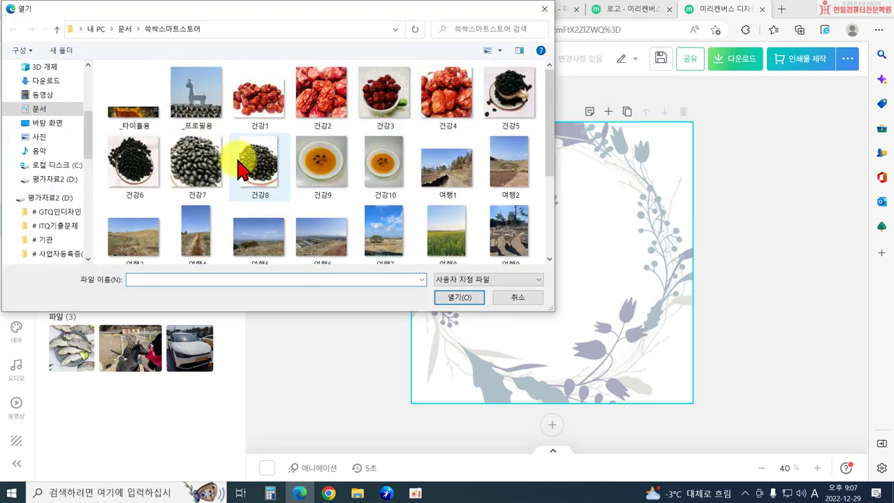
left_click(322, 180)
left_click(457, 297)
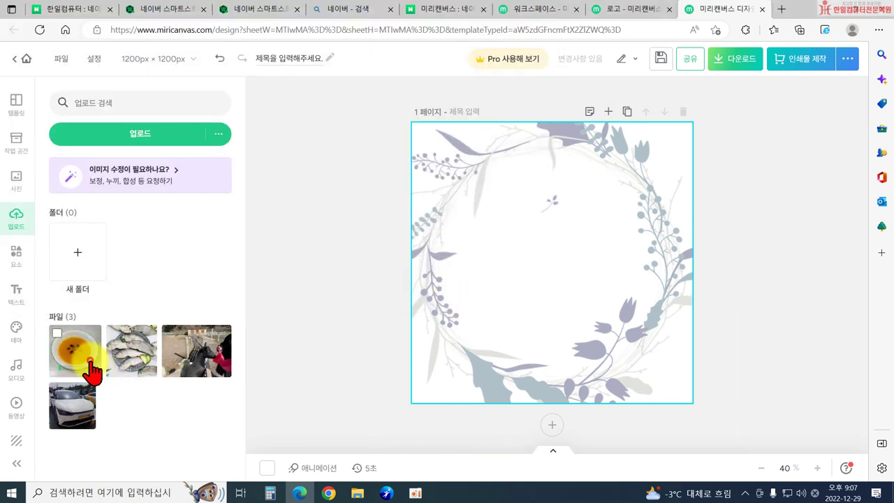
Step: Add the uploaded soup bowl photo to the page and delete it from the page
left_click(93, 372)
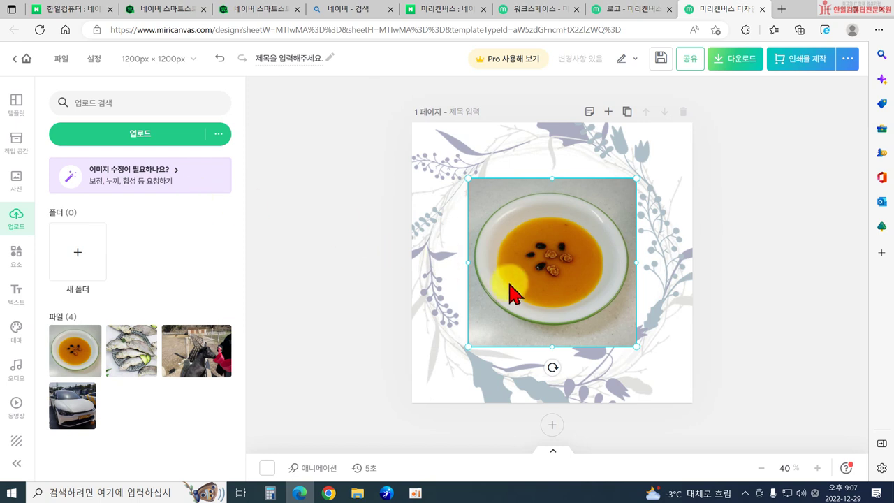
key("Delete")
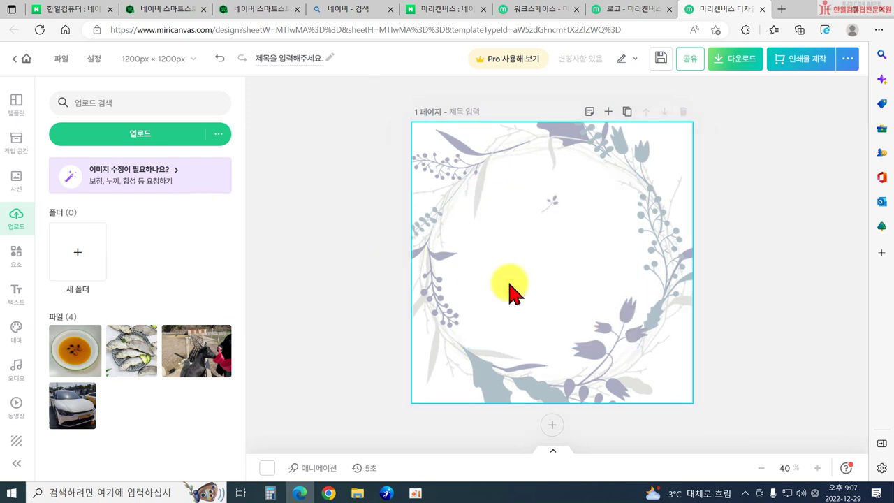
Step: Open a new browser tab, search for 네이버 and go to the NAVER home page
left_click(779, 9)
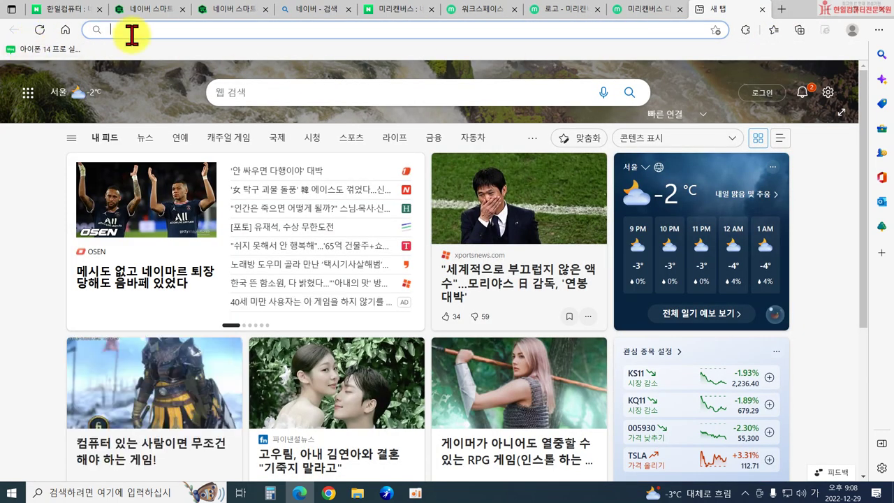
type("네이버")
key("Return")
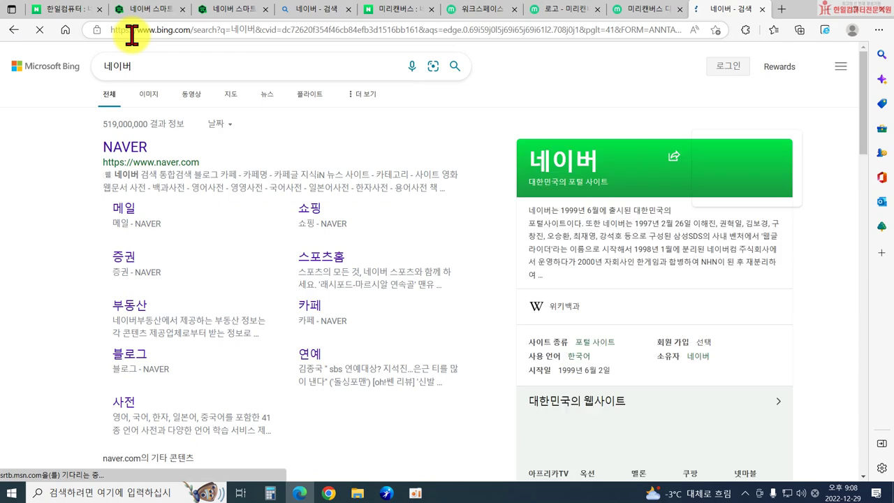
left_click(112, 146)
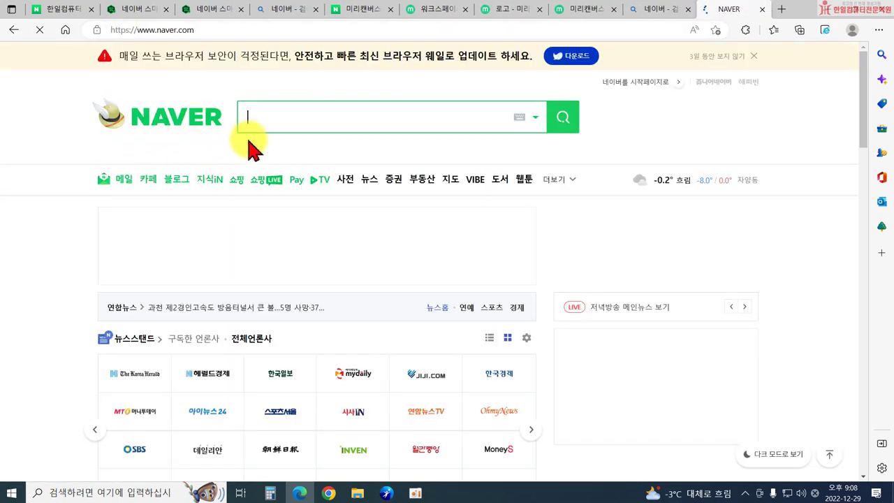
Step: Search NAVER for 이미지배경제거 and open the remove.bg site
left_click(270, 120)
type("이미지 배경젝")
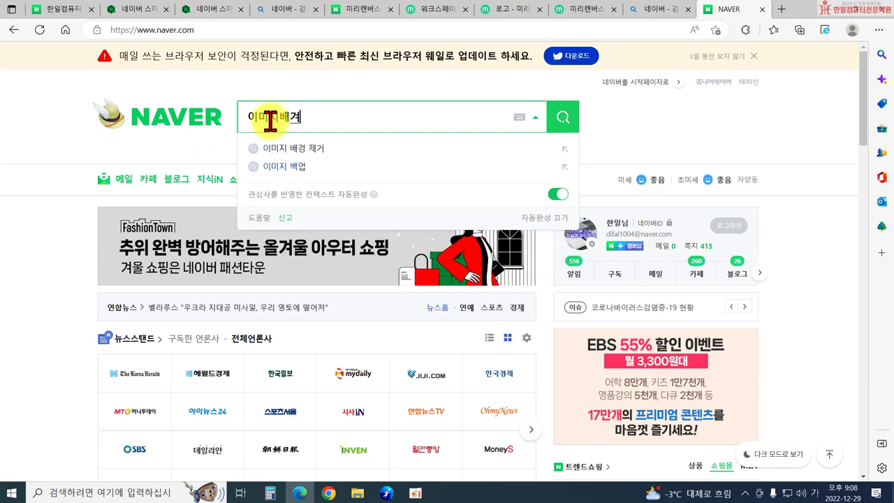
key("Return")
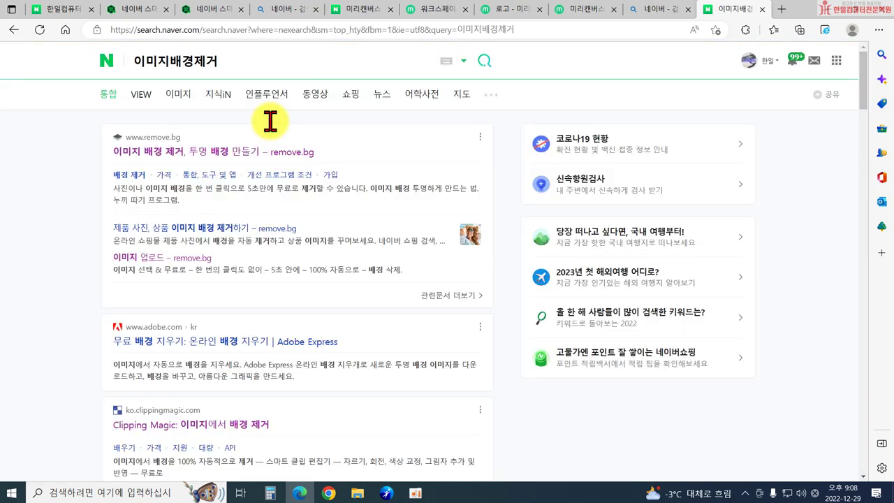
left_click(180, 160)
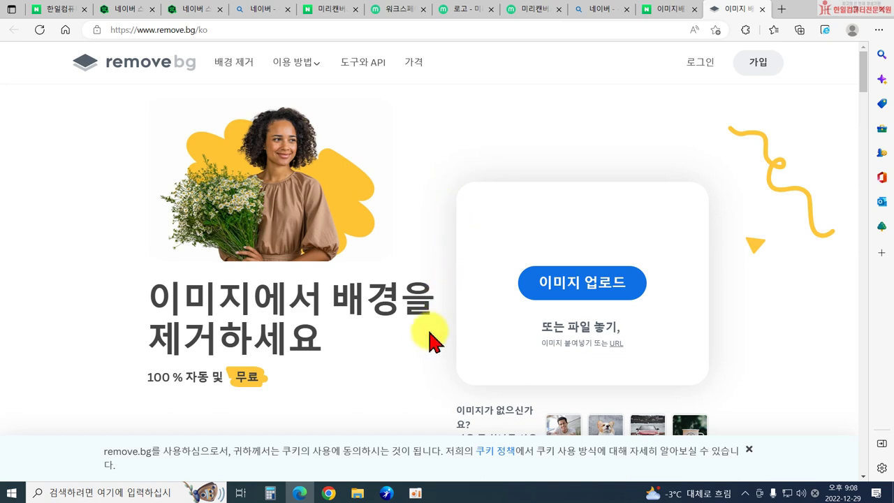
Step: Upload the 건강9 photo from the 쓱싹스마트스토어 folder to remove.bg to remove its background
left_click(556, 286)
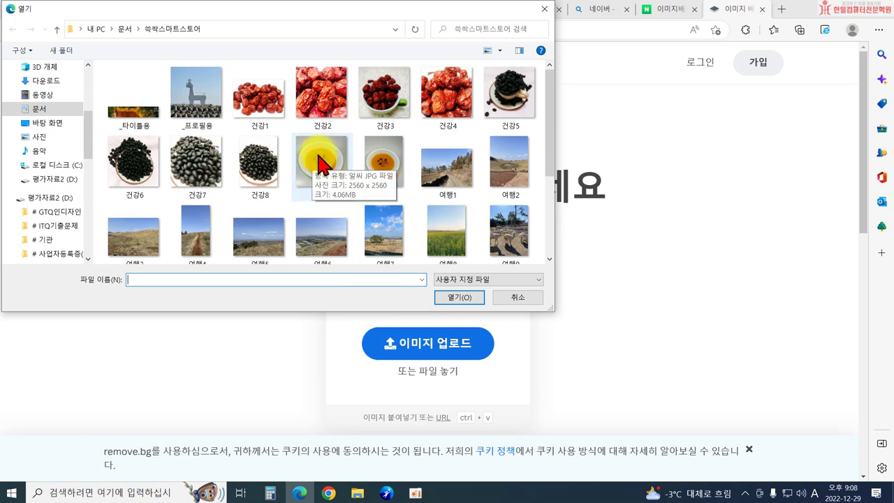
left_click(321, 171)
left_click(458, 298)
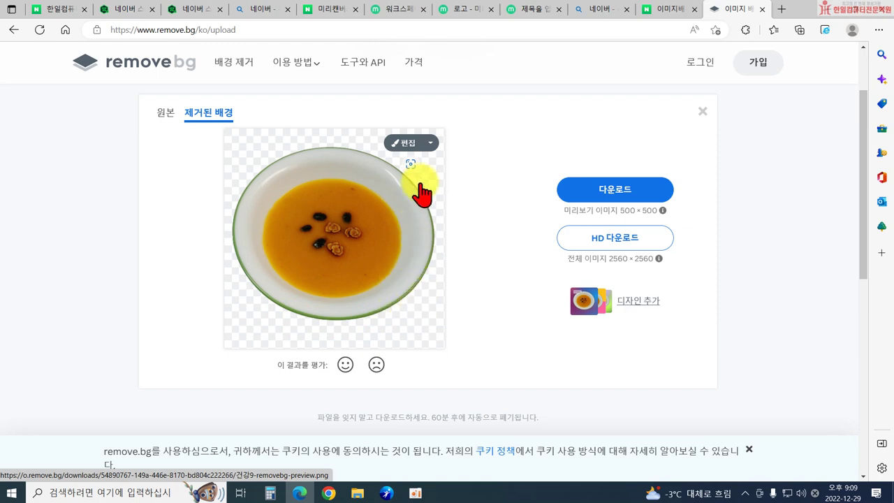
Step: Open the soup bowl cutout for editing and switch to the erase/restore (삭제 / 복구) brush tools
left_click(406, 143)
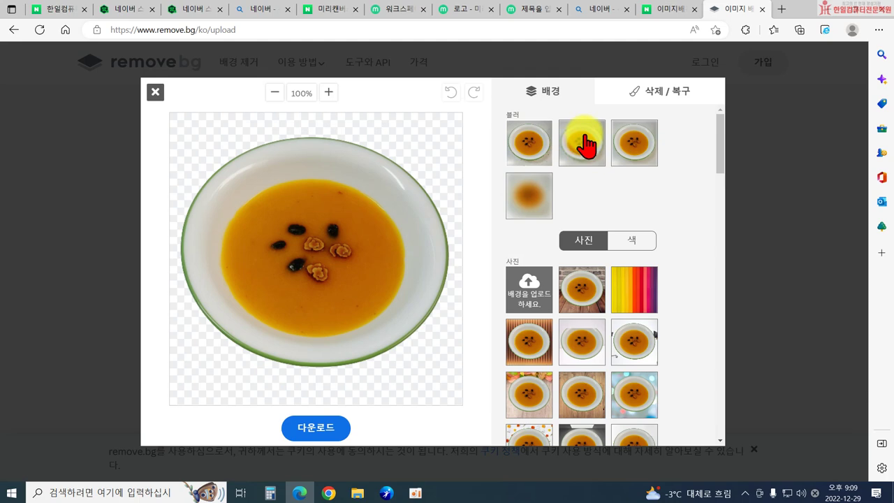
left_click(649, 95)
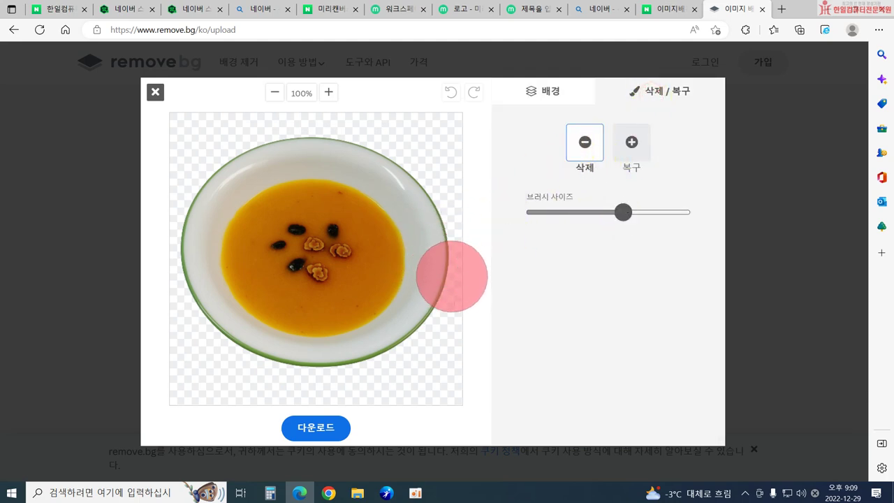
Step: Reduce the brush size and erase the rim around the soup bowl
left_click_drag(619, 213, 571, 227)
left_click(581, 162)
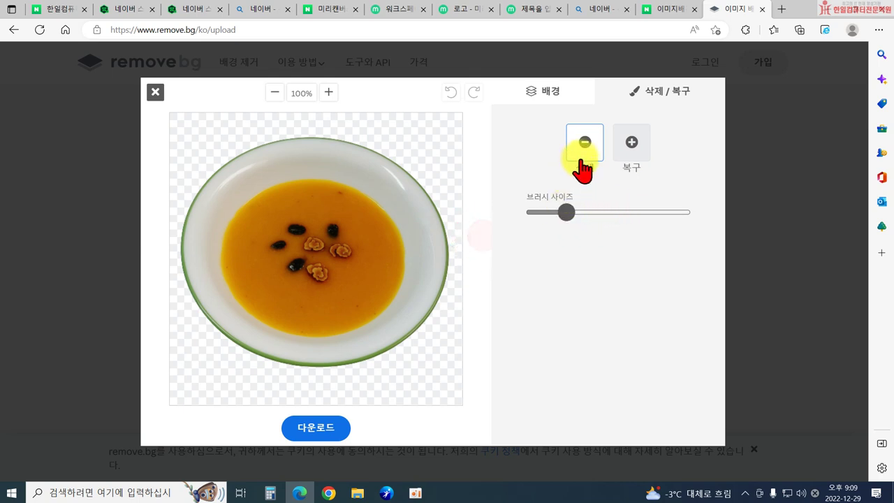
left_click_drag(434, 206, 435, 322)
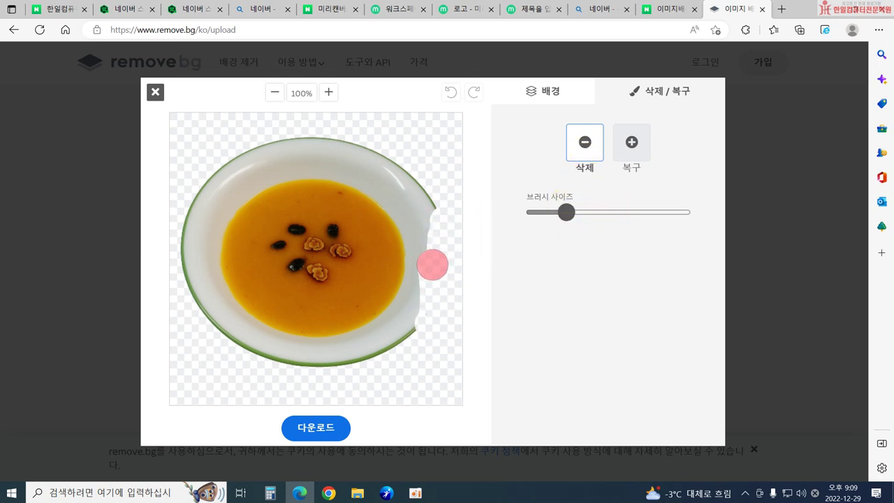
left_click_drag(413, 202, 430, 228)
mouse_move(388, 165)
left_mouse_down()
mouse_move(323, 143)
mouse_move(273, 144)
mouse_move(223, 171)
mouse_move(318, 165)
mouse_move(405, 192)
left_mouse_up()
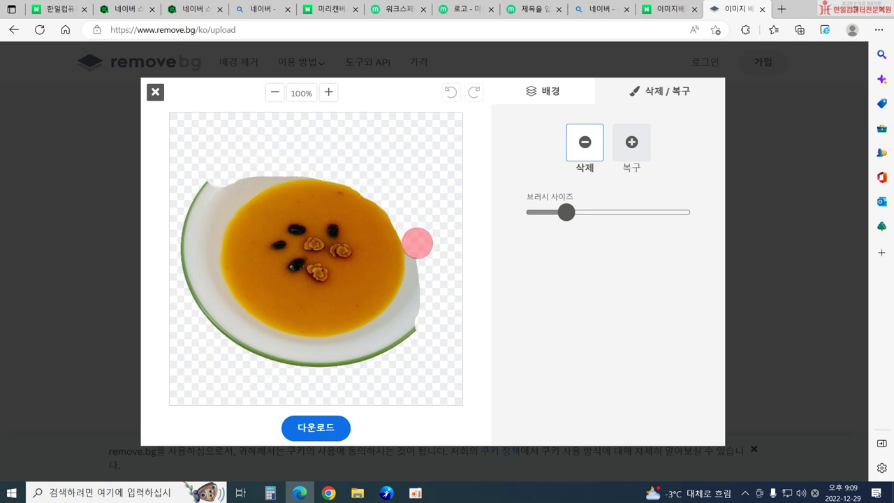
left_click_drag(414, 308, 378, 369)
mouse_move(280, 379)
left_mouse_down()
mouse_move(236, 355)
mouse_move(191, 309)
mouse_move(184, 252)
mouse_move(196, 202)
left_mouse_up()
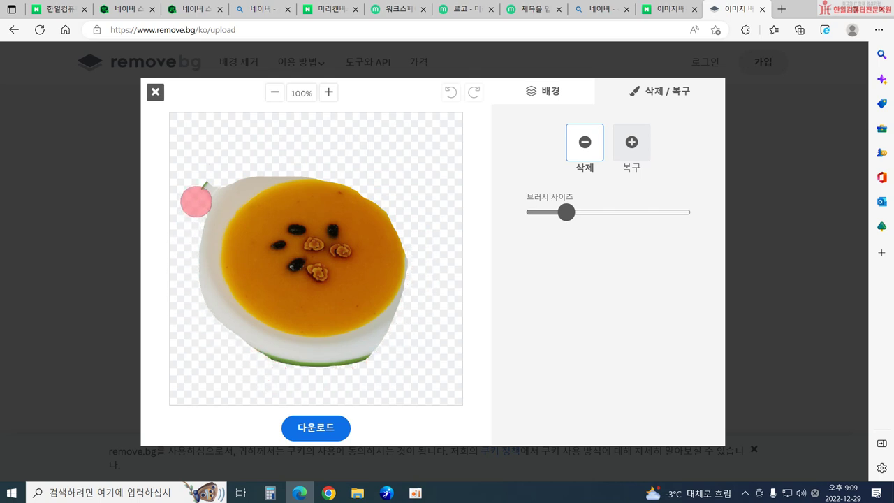
Step: Paint back the erased parts of the bowl with the restore brush, and close the editor discarding the edits
left_click(629, 142)
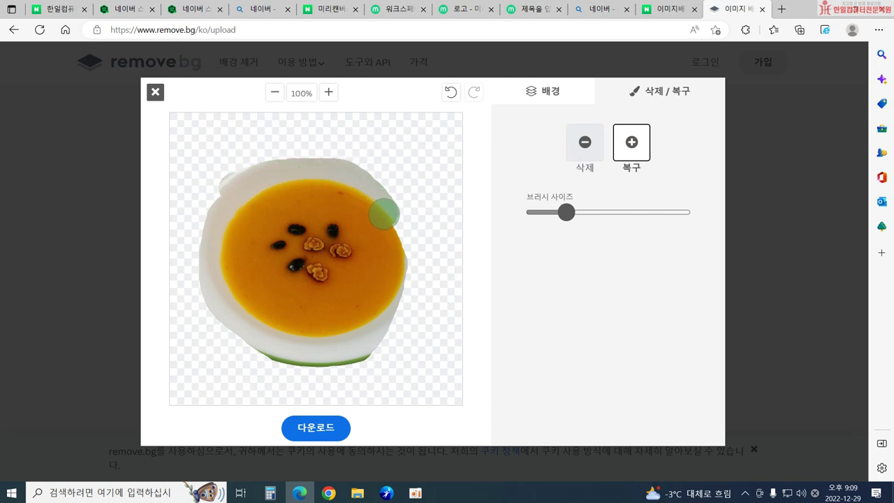
mouse_move(409, 311)
left_mouse_down()
mouse_move(394, 340)
mouse_move(367, 349)
mouse_move(261, 348)
mouse_move(217, 328)
mouse_move(202, 305)
mouse_move(201, 257)
mouse_move(244, 186)
mouse_move(295, 167)
mouse_move(351, 168)
mouse_move(393, 184)
mouse_move(424, 241)
mouse_move(426, 279)
mouse_move(399, 324)
mouse_move(431, 276)
mouse_move(435, 243)
mouse_move(409, 196)
mouse_move(358, 163)
mouse_move(227, 164)
mouse_move(173, 187)
left_mouse_up()
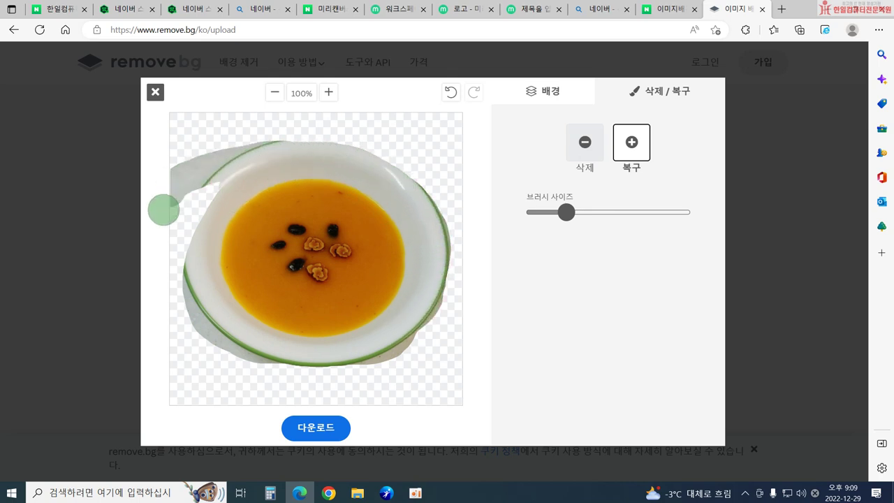
left_click(155, 92)
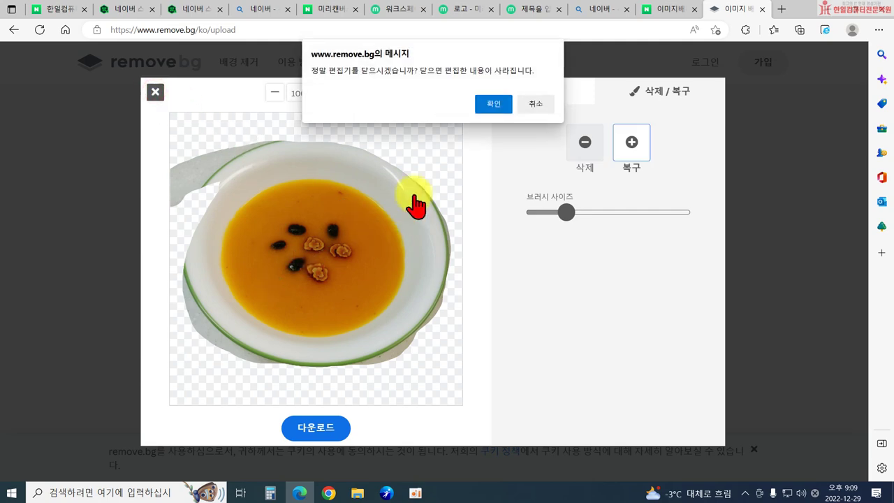
left_click(494, 104)
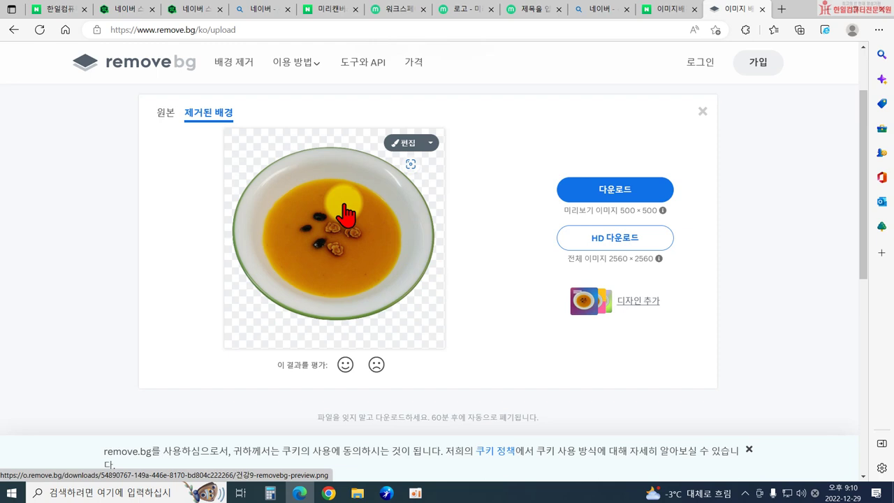
Step: Try preset photo backgrounds such as wooden planks behind the soup bowl, and close the editor discarding the change
left_click(407, 144)
scroll(577, 290, "down", 2)
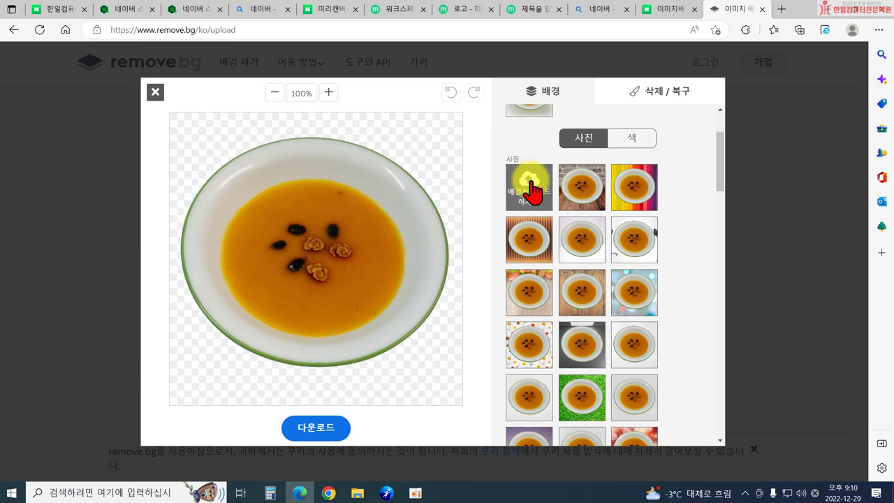
left_click(579, 199)
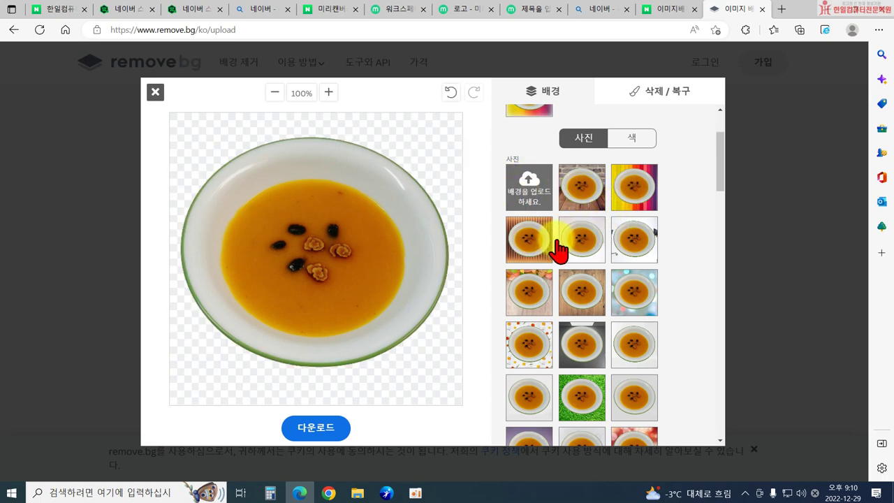
left_click(588, 202)
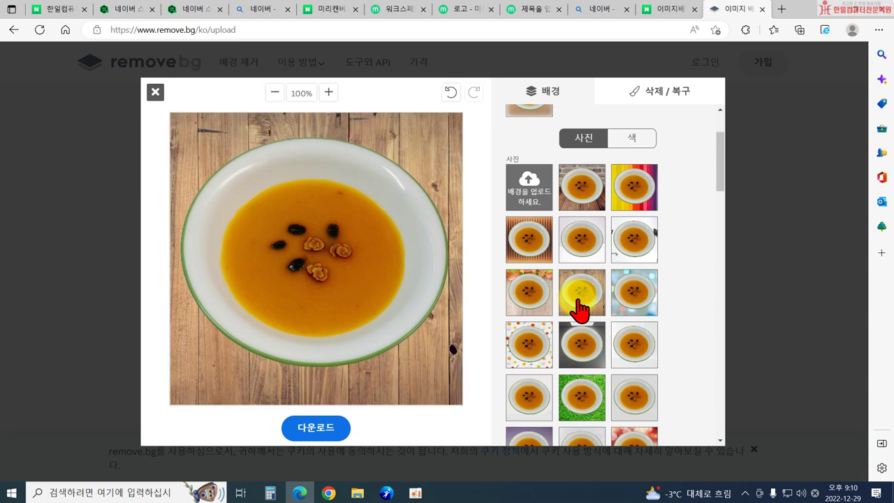
scroll(573, 375, "up", 2)
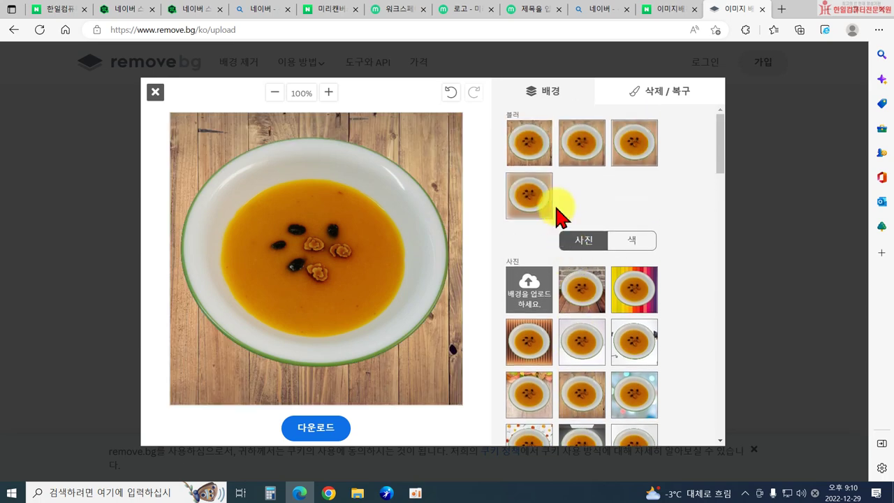
left_click(155, 91)
left_click(484, 102)
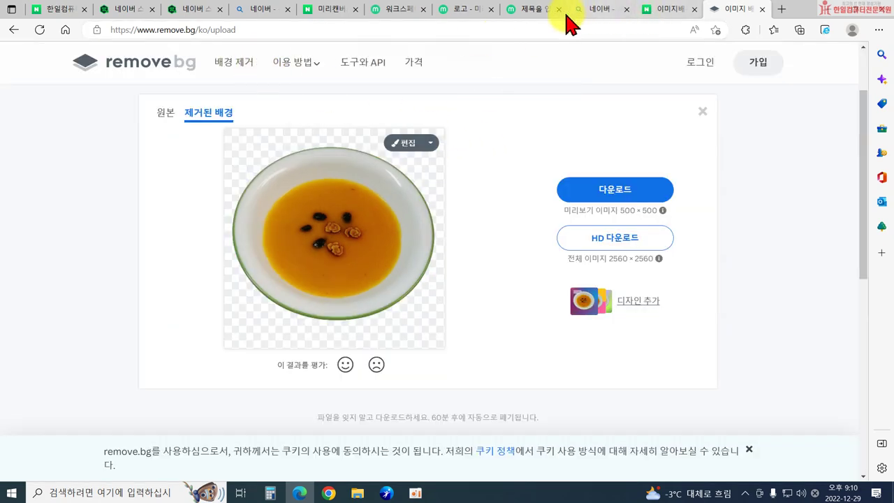
Step: Open remove.bg from the 이미지배경제거 search results, dismiss the translation offer, and return to the soup bowl result
left_click(658, 15)
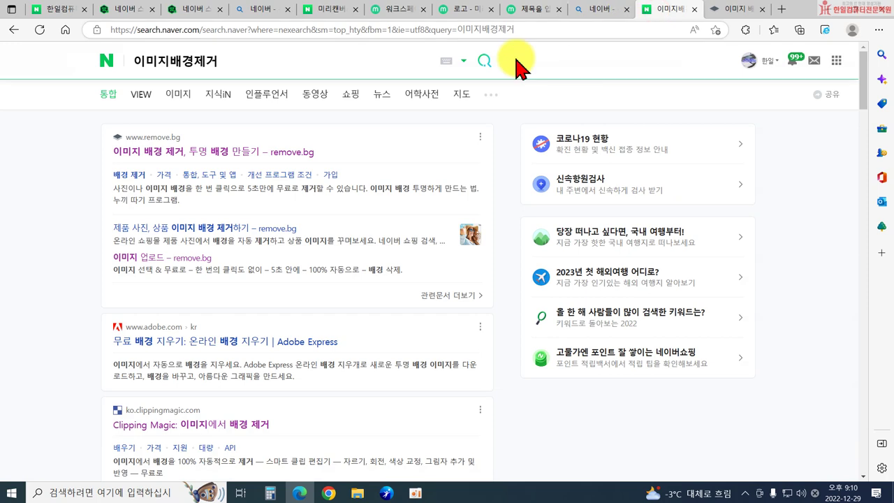
left_click(174, 160)
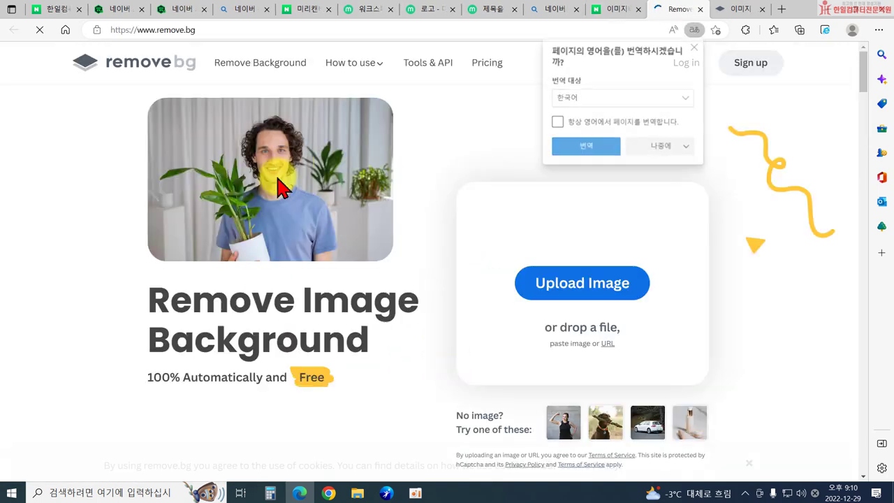
left_click(664, 151)
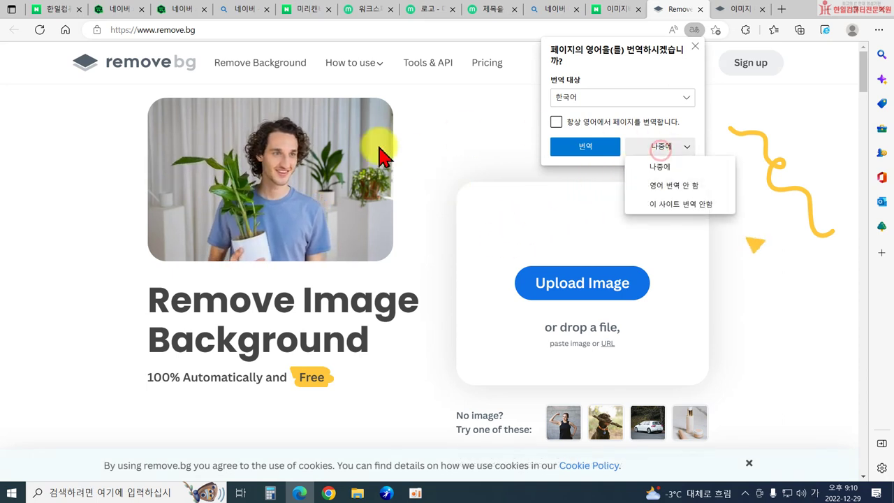
left_click(695, 46)
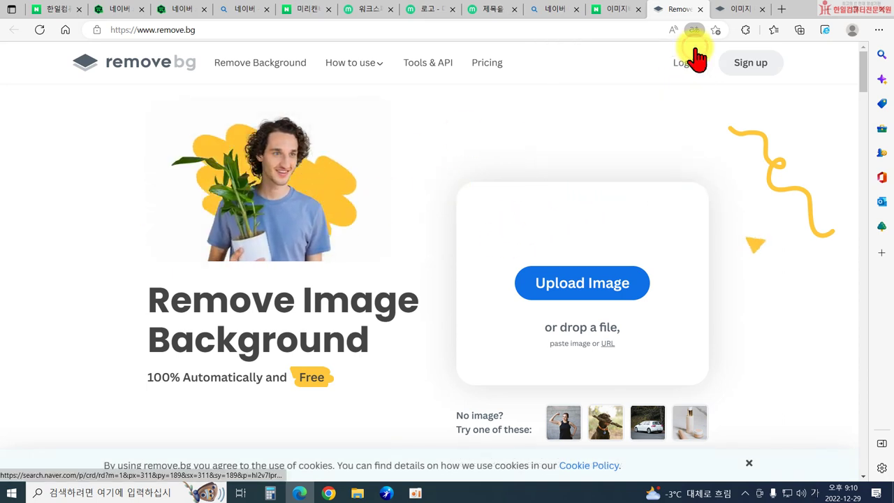
left_click(699, 10)
left_click(730, 10)
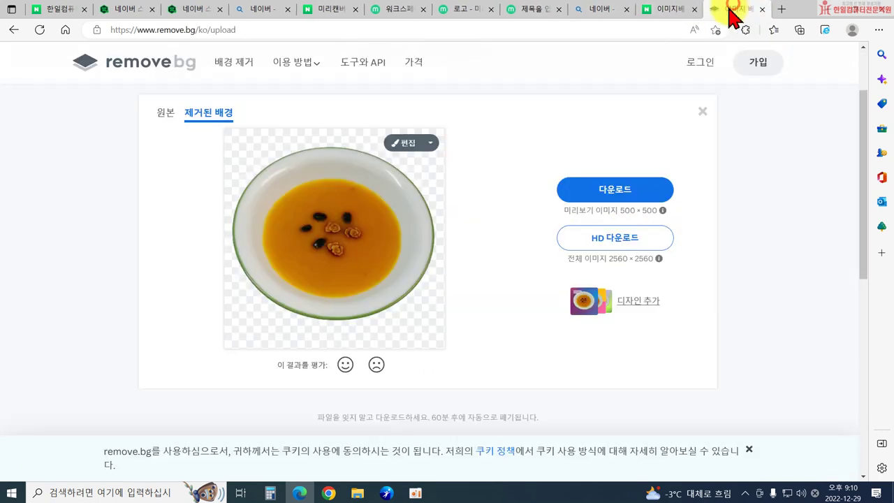
Step: Download the 500 × 500 background-free soup image and save it as 상품 in the 수정스마트스토어 folder
left_click(606, 201)
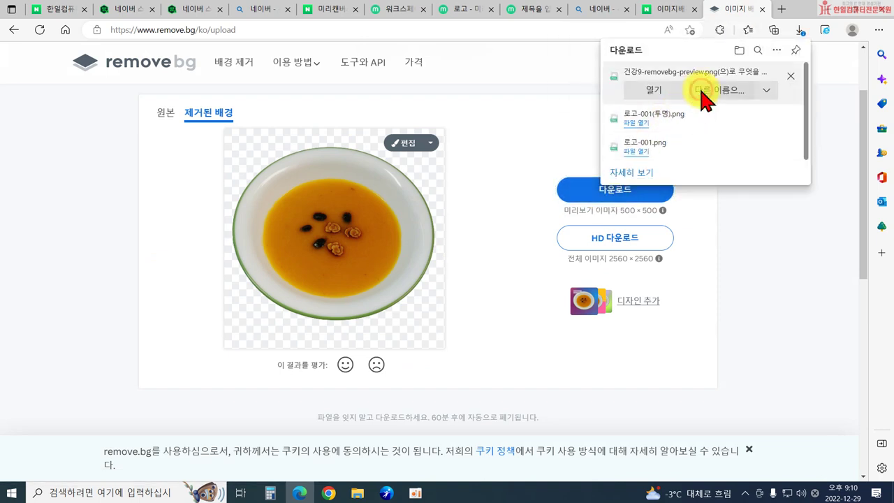
left_click(701, 99)
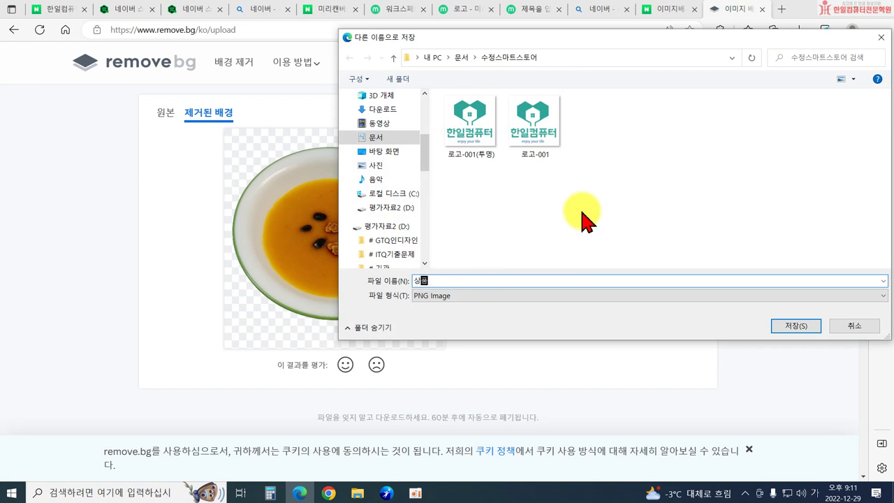
key("Return")
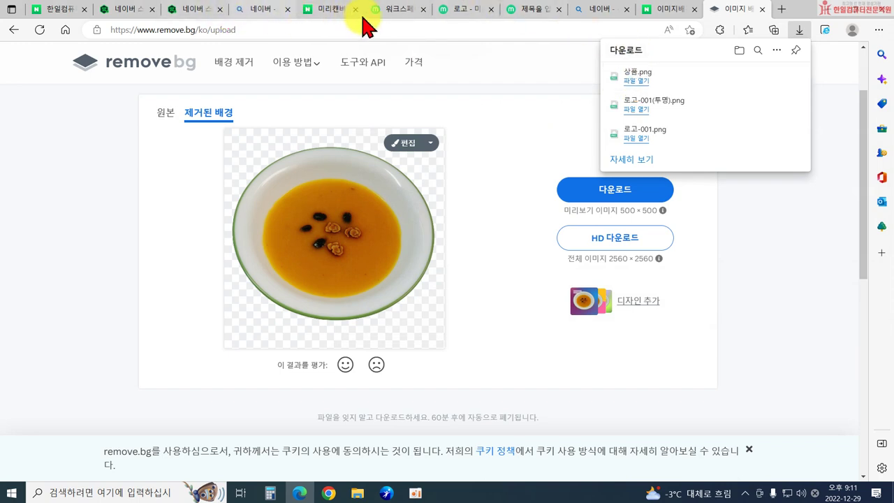
Step: Switch to the 1200px × 1200px Miricanvas design and upload the 상품 image from Documents > 수정스마트스토어
left_click(516, 11)
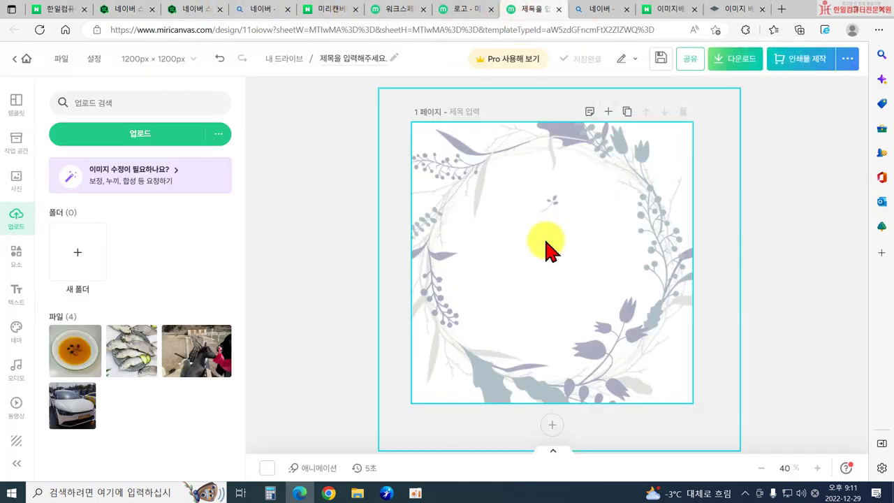
left_click(125, 134)
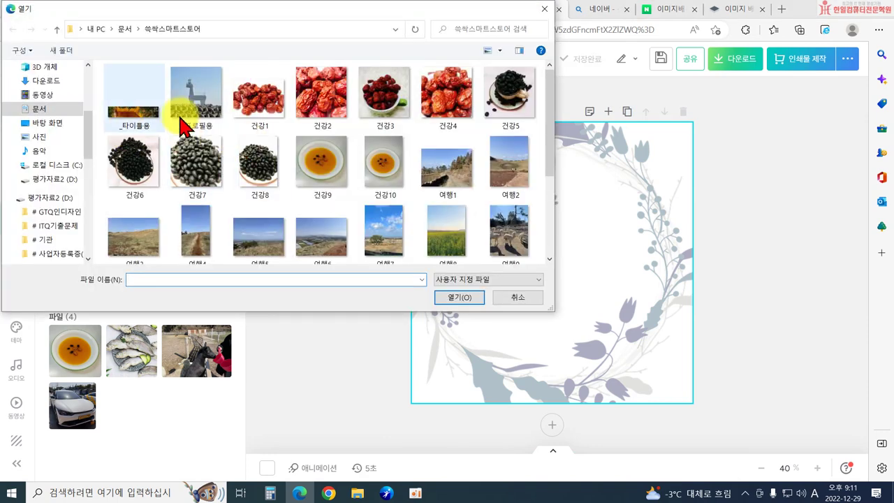
scroll(75, 119, "up", 1)
left_click(39, 146)
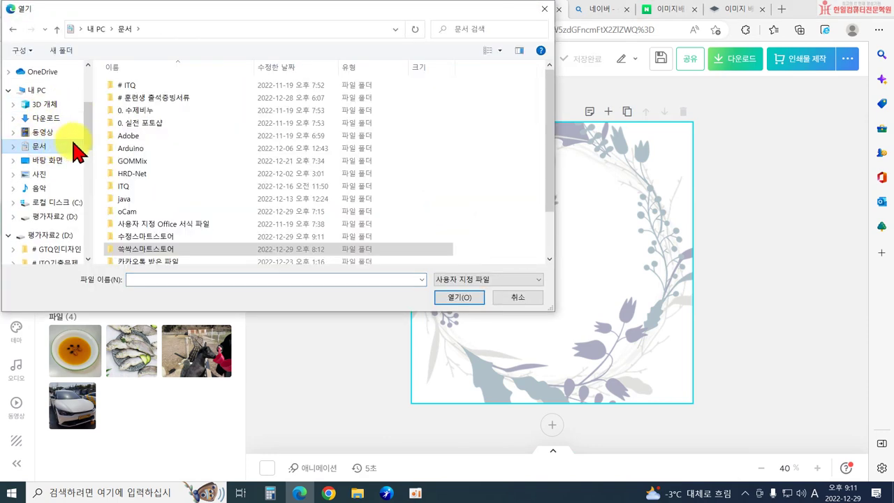
scroll(159, 210, "down", 1)
double_click(155, 186)
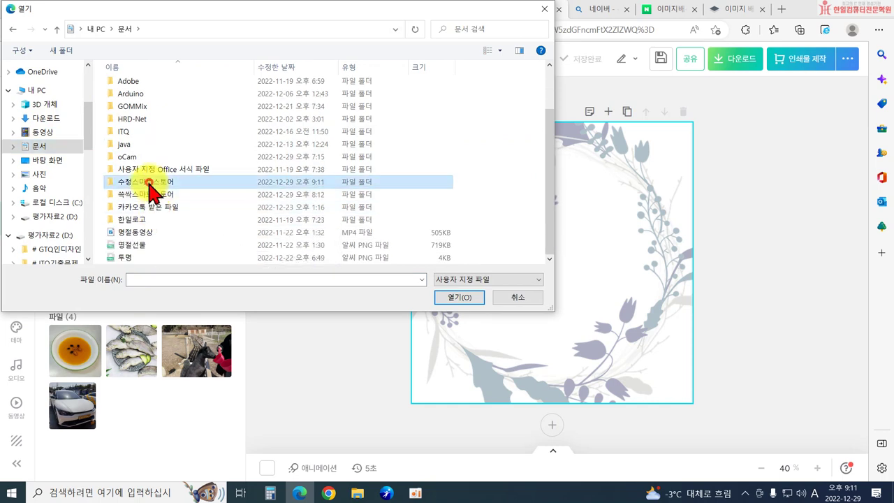
double_click(248, 104)
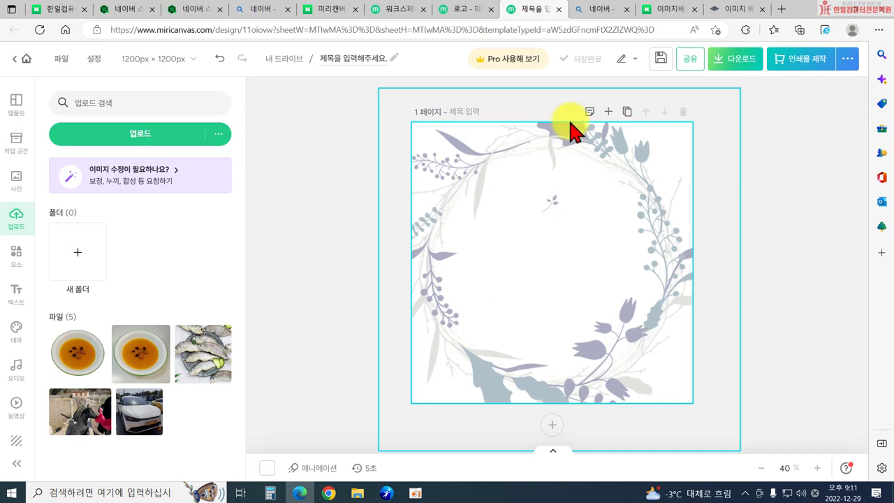
Step: Switch back to the soup bowl result on remove.bg and return to the site's home page
left_click(713, 9)
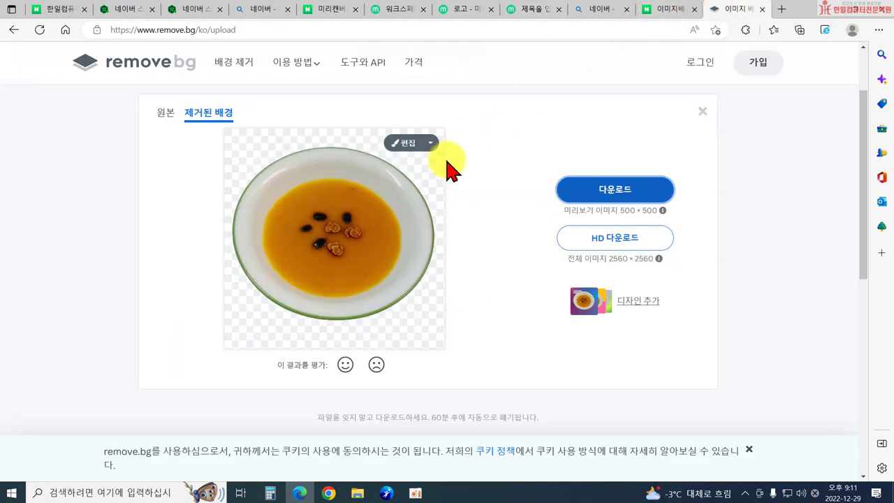
left_click(612, 201)
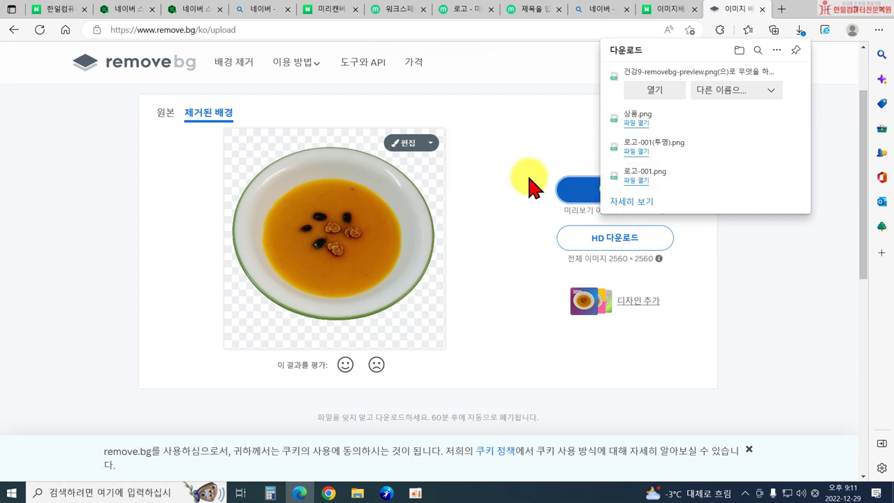
left_click(495, 172)
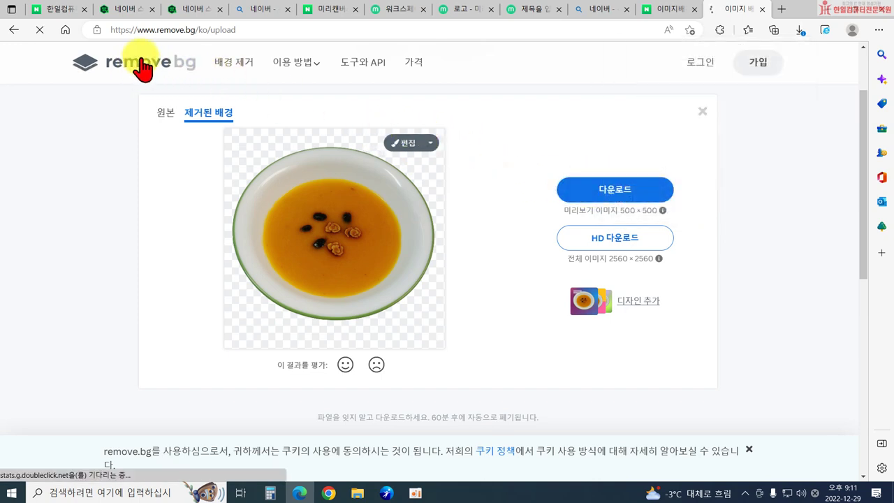
left_click(148, 70)
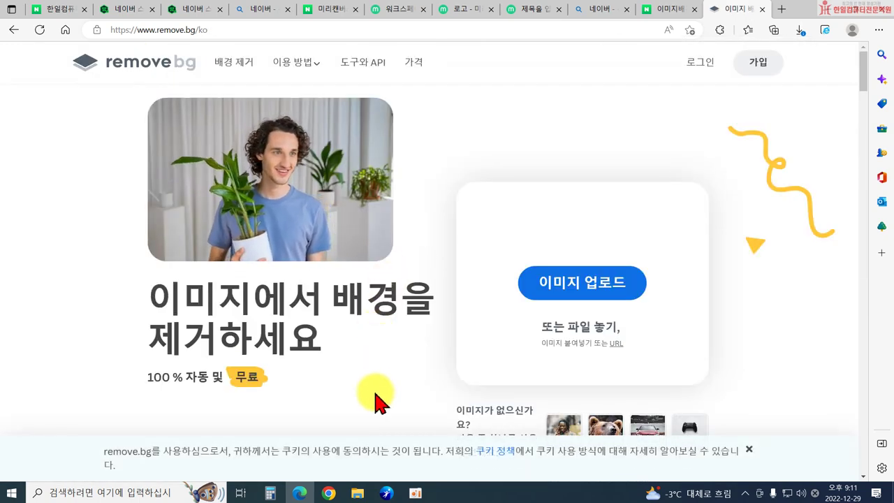
Step: Upload the black bean photo 건강6 from Documents > 쓱싹스마트스토어 to remove.bg for background removal
left_click(584, 288)
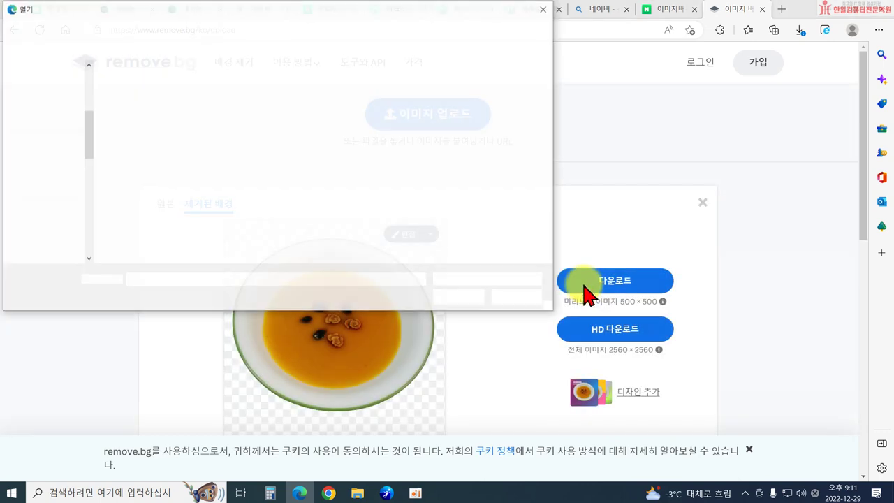
left_click(528, 298)
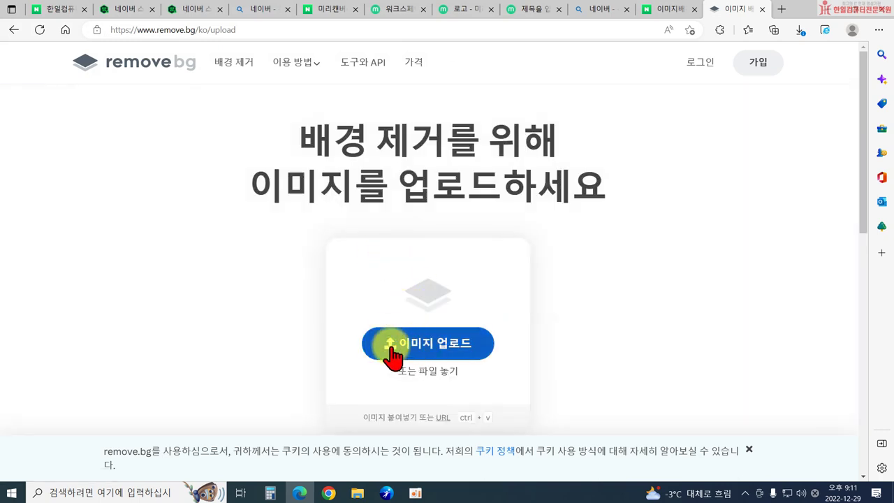
left_click(414, 344)
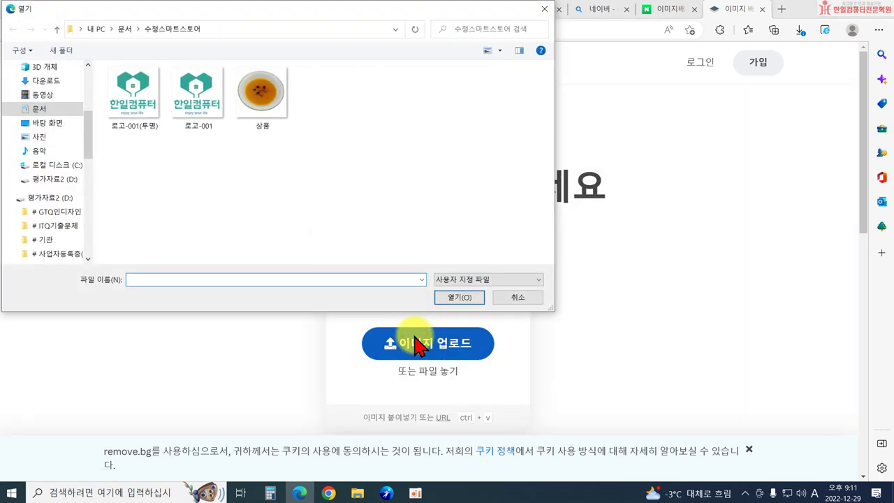
scroll(77, 196, "up", 3)
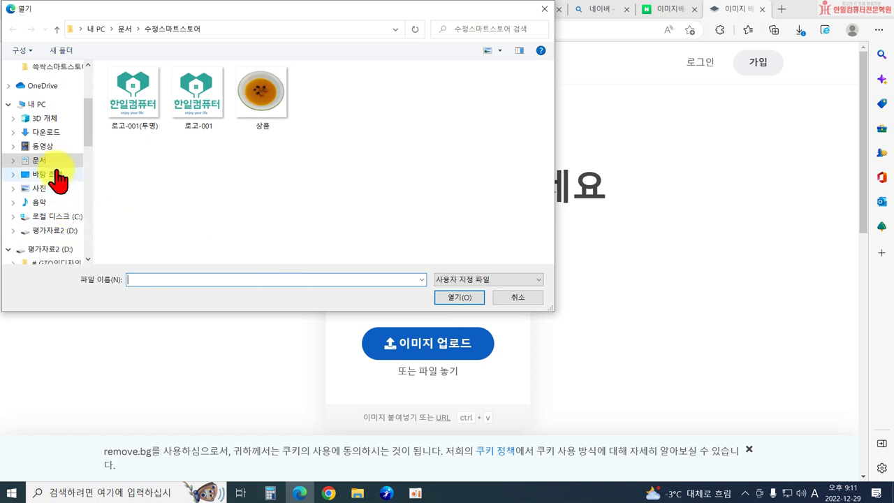
left_click(46, 124)
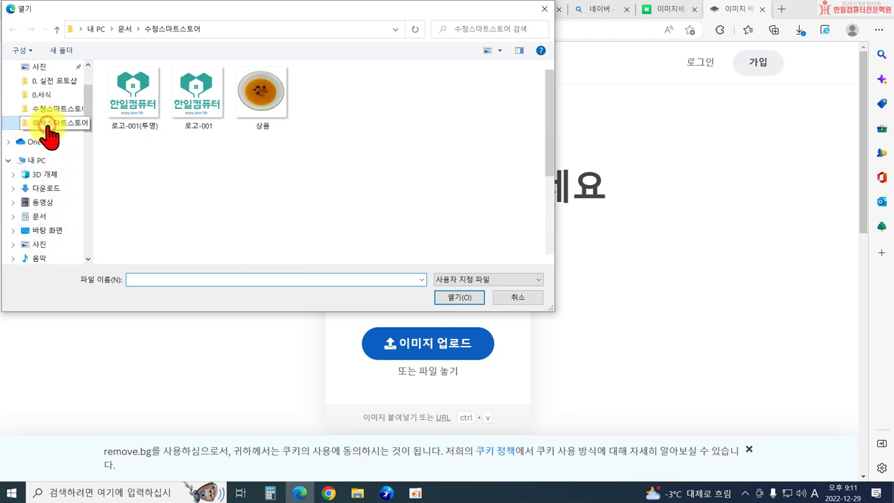
scroll(279, 209, "down", 2)
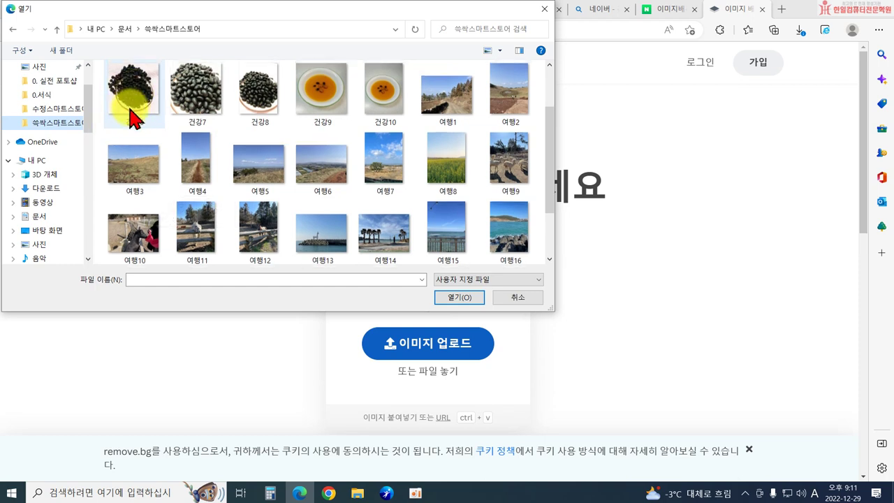
scroll(134, 122, "up", 1)
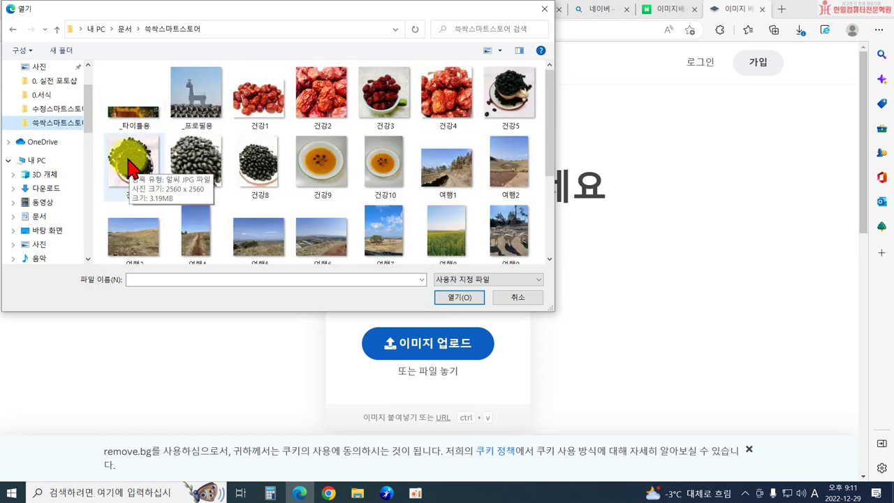
left_click(133, 171)
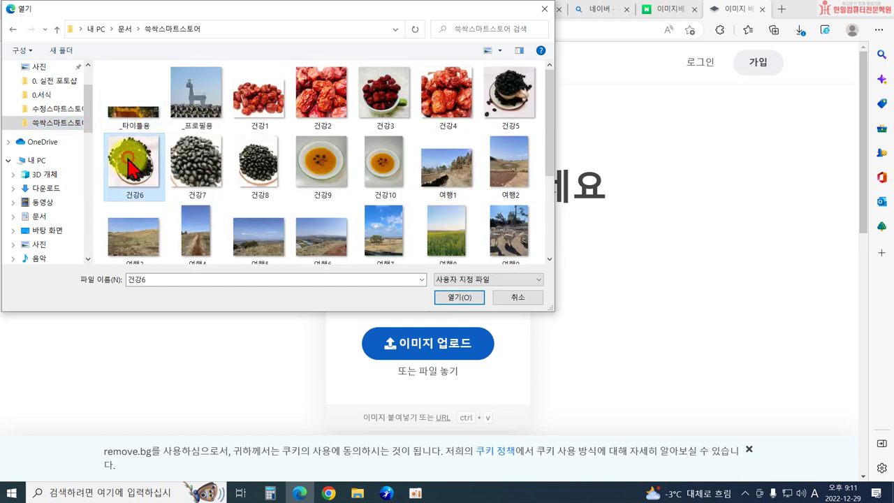
left_click(454, 297)
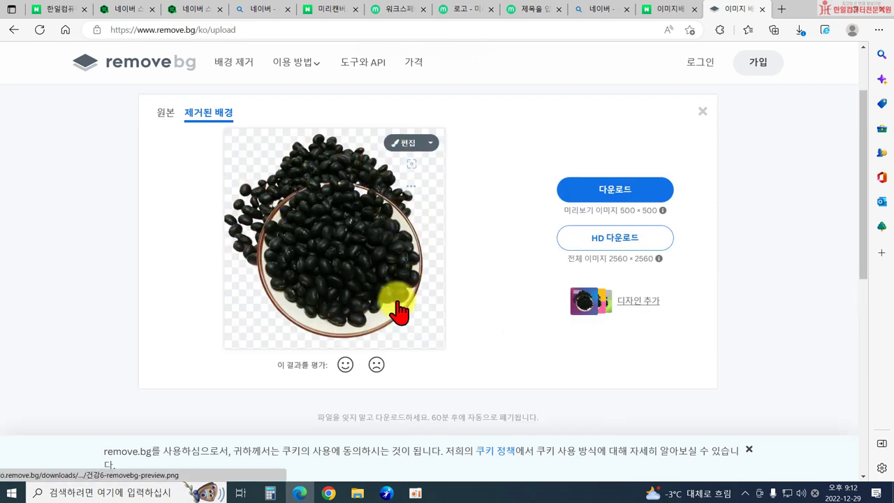
Step: Download the 500 × 500 background-free bean image and save it as PNG named 콩 in the 수정스마트스토어 folder
left_click(609, 199)
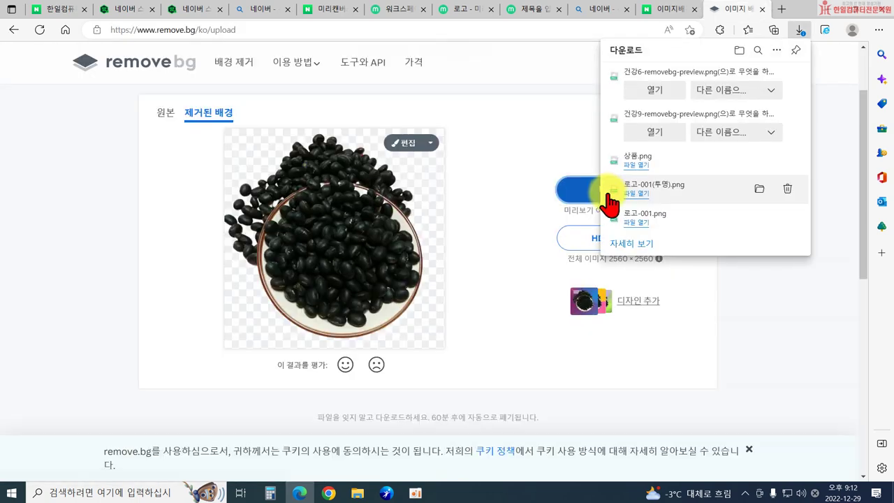
left_click(715, 93)
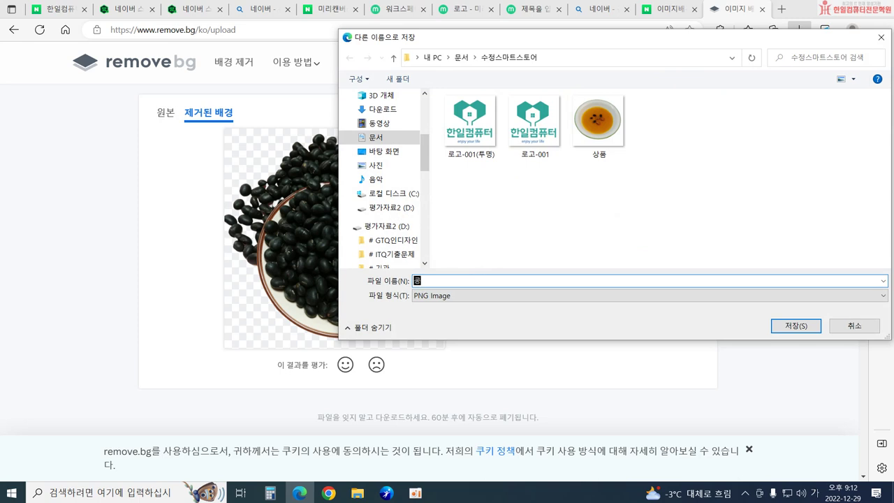
type("콩")
key("Return")
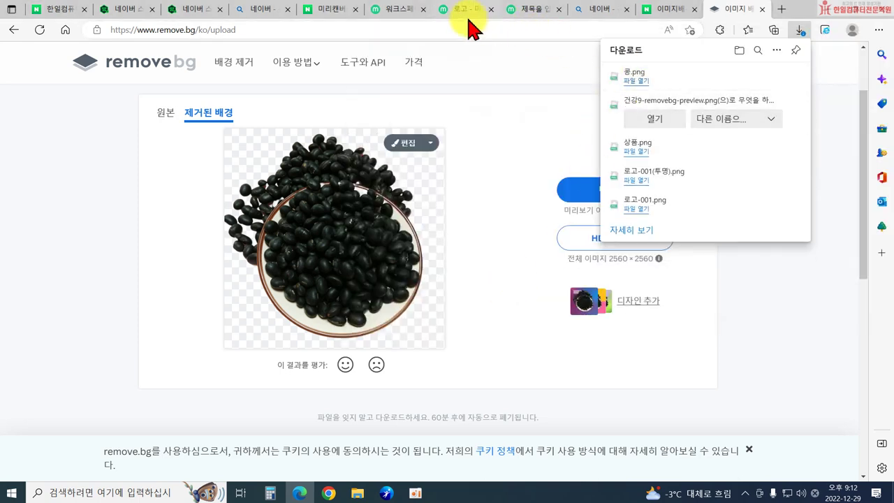
Step: Switch to the 1200px × 1200px Miricanvas design and upload the 콩 image from the 수정스마트스토어 folder
left_click(529, 10)
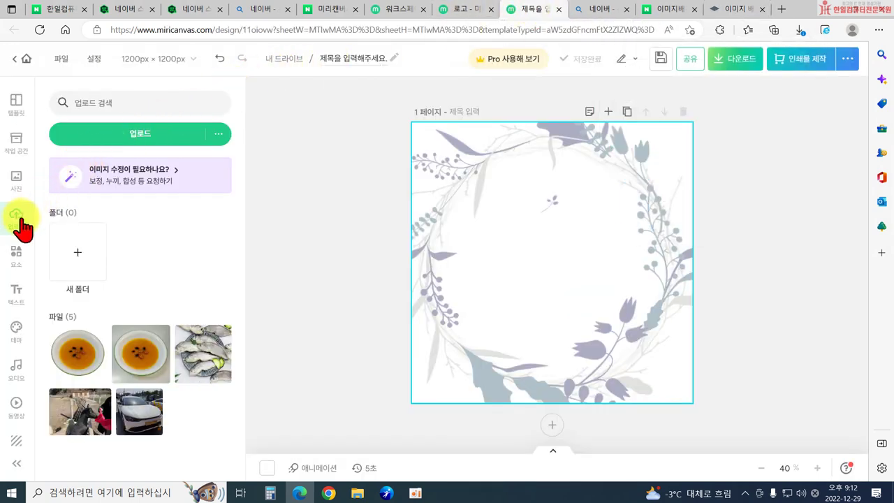
left_click(128, 139)
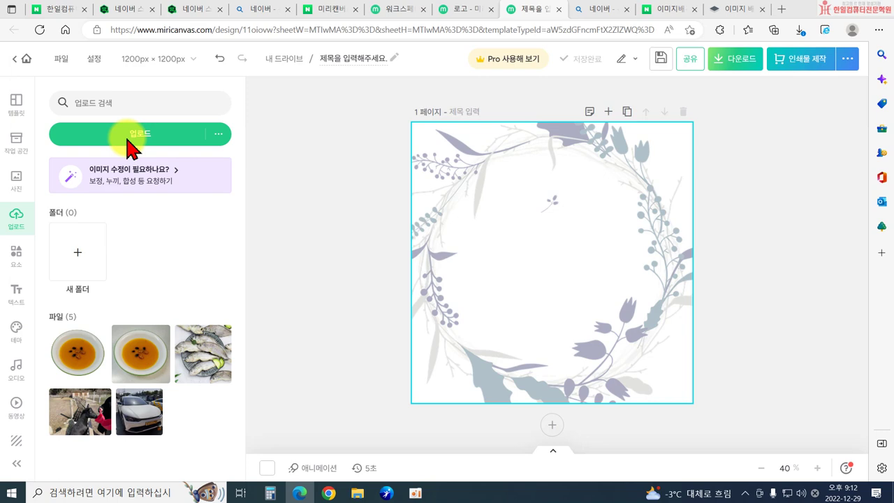
scroll(69, 130, "up", 1)
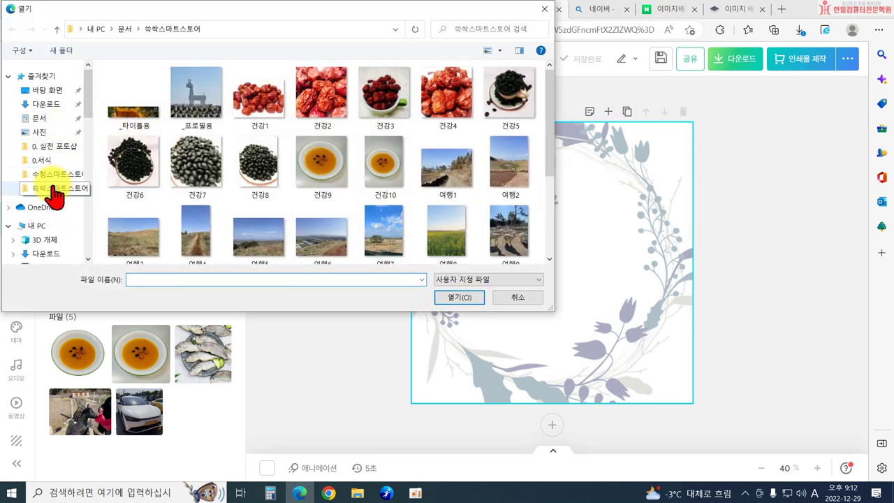
left_click(56, 174)
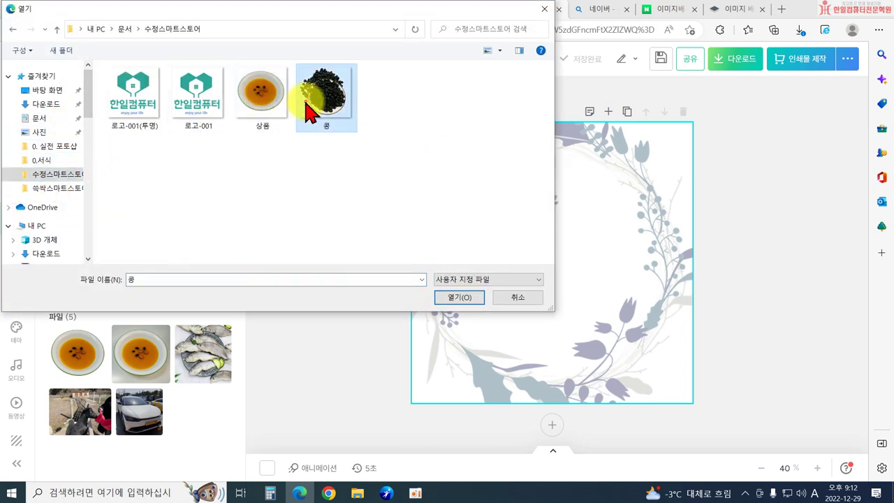
double_click(311, 125)
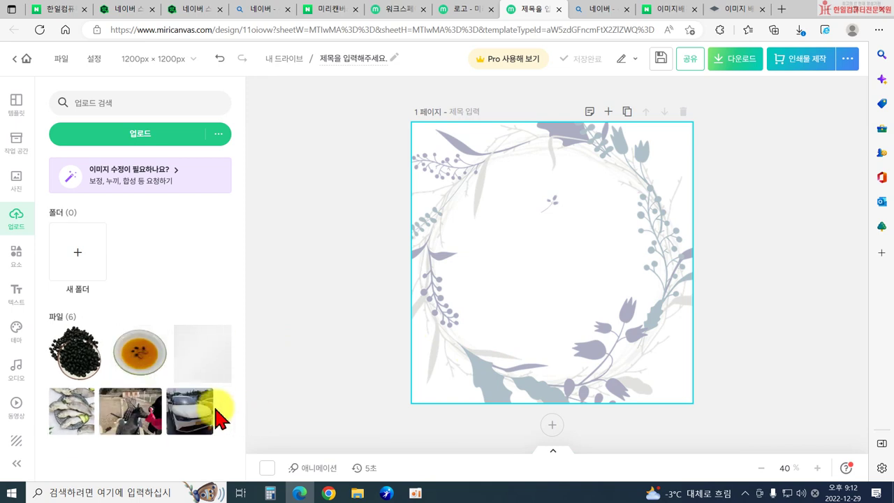
Step: Add the uploaded bean image to the page, scale it down and place it in the wreath's upper-right part
left_click(70, 364)
left_click_drag(604, 328, 612, 354)
left_click_drag(630, 386, 649, 261)
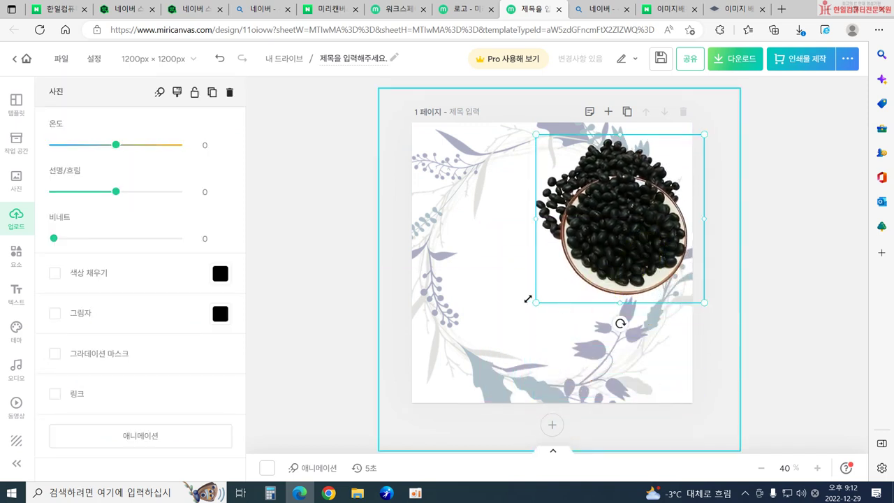
left_click_drag(530, 303, 552, 286)
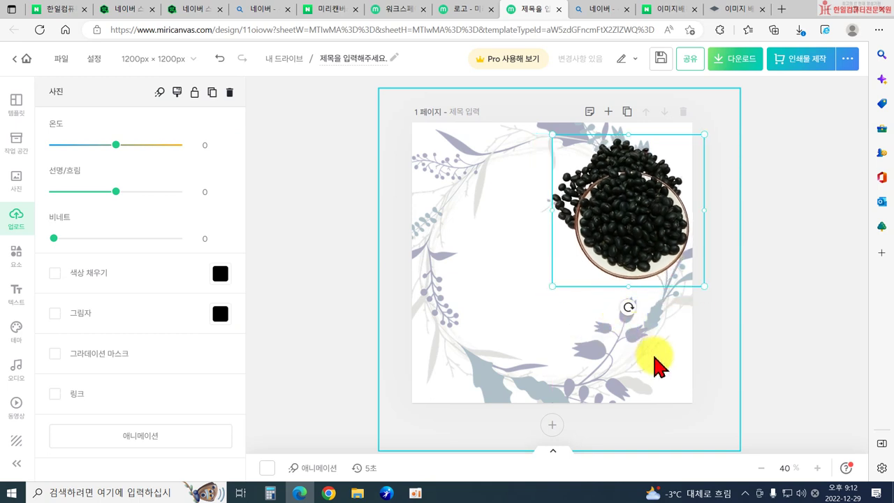
left_click_drag(603, 255, 558, 260)
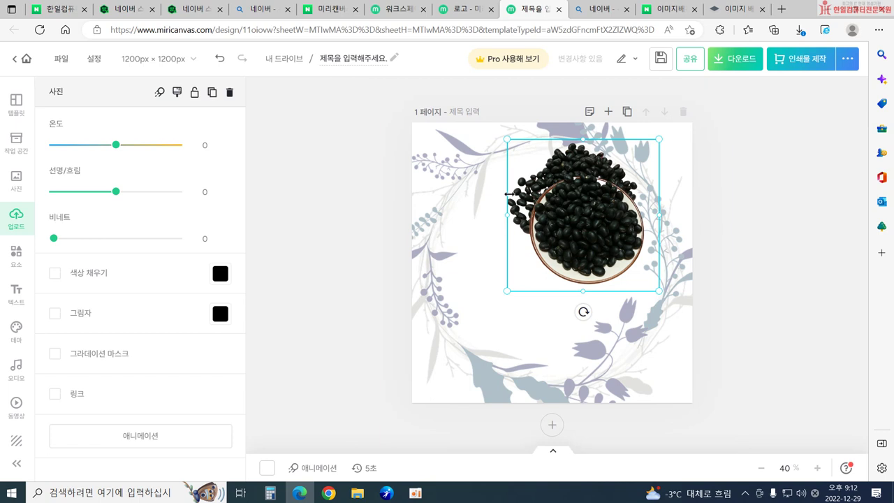
left_click_drag(659, 140, 682, 145)
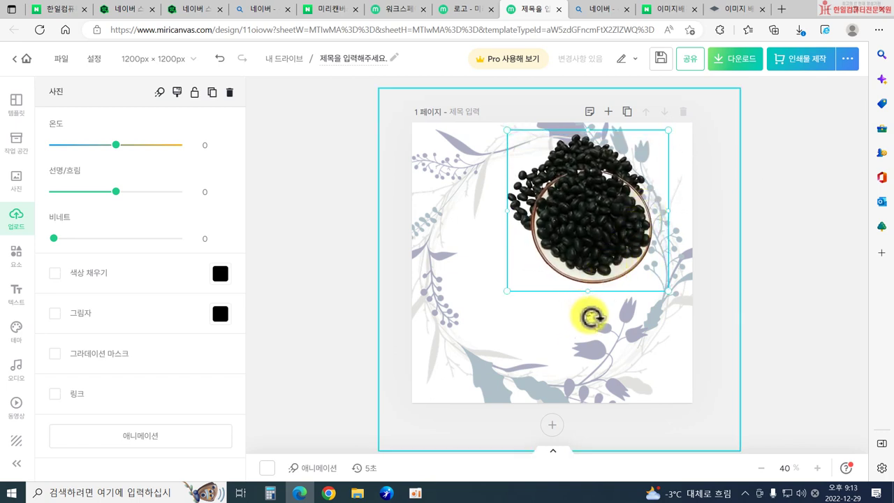
Step: Rotate the bean image counterclockwise, shift it slightly to the right over the wreath, and deselect it
left_click_drag(585, 315, 651, 299)
left_click_drag(599, 245, 625, 247)
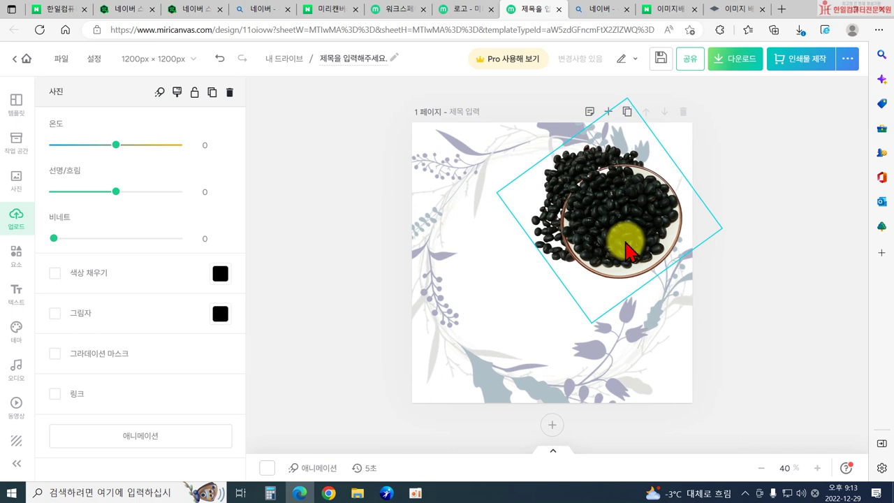
left_click(525, 302)
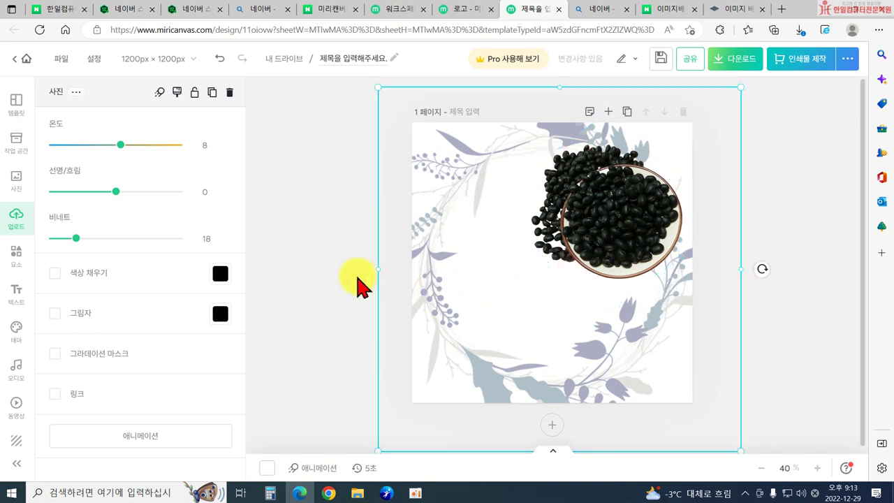
left_click(340, 278)
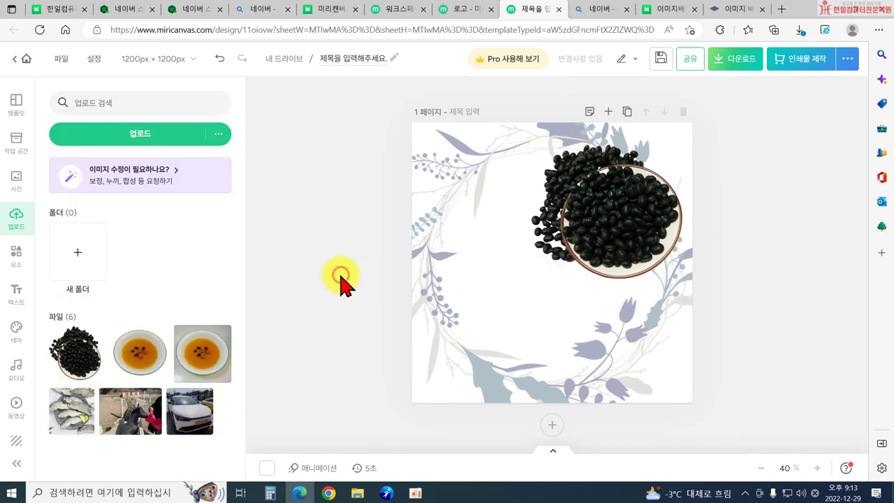
Step: Set the bean image's brightness to 32, contrast to 35 and saturation to 20, and deselect it
left_click(605, 257)
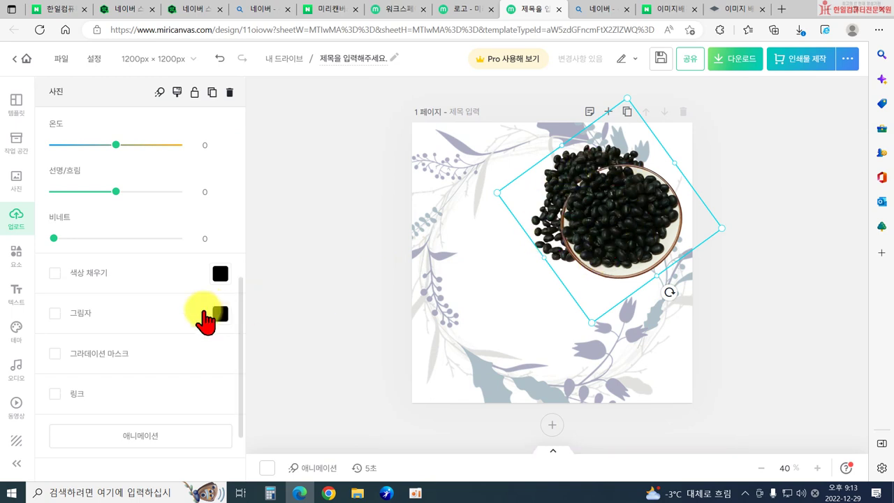
scroll(207, 311, "up", 5)
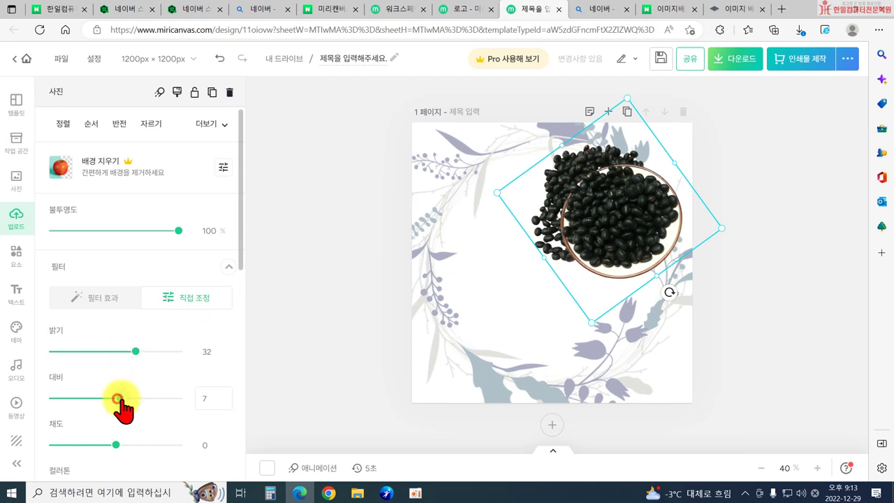
left_click_drag(118, 399, 135, 399)
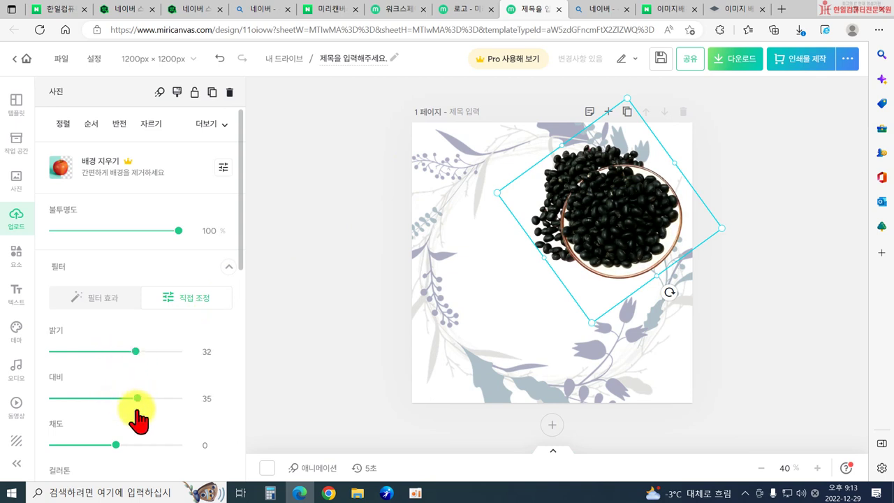
scroll(137, 412, "down", 1)
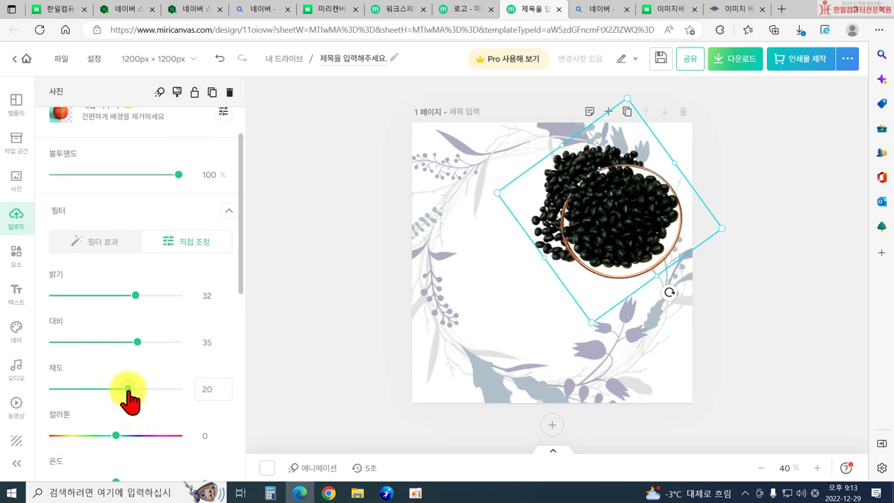
scroll(148, 397, "down", 3)
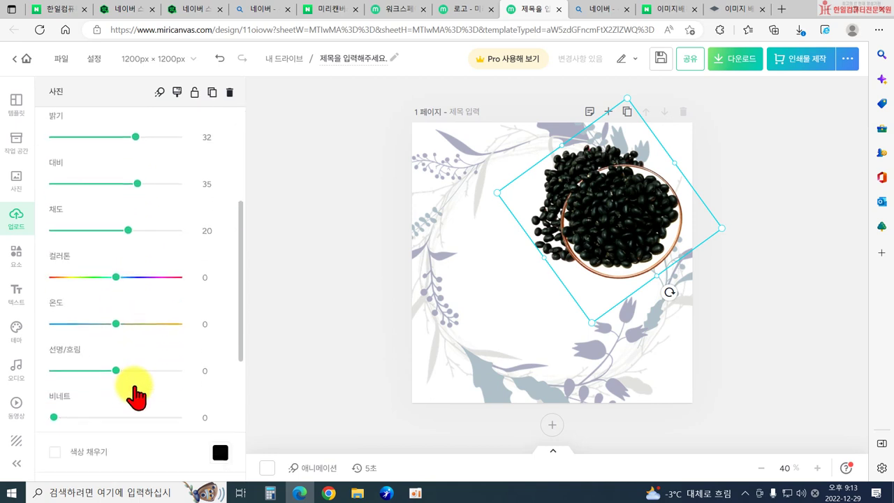
left_click_drag(116, 361, 120, 361)
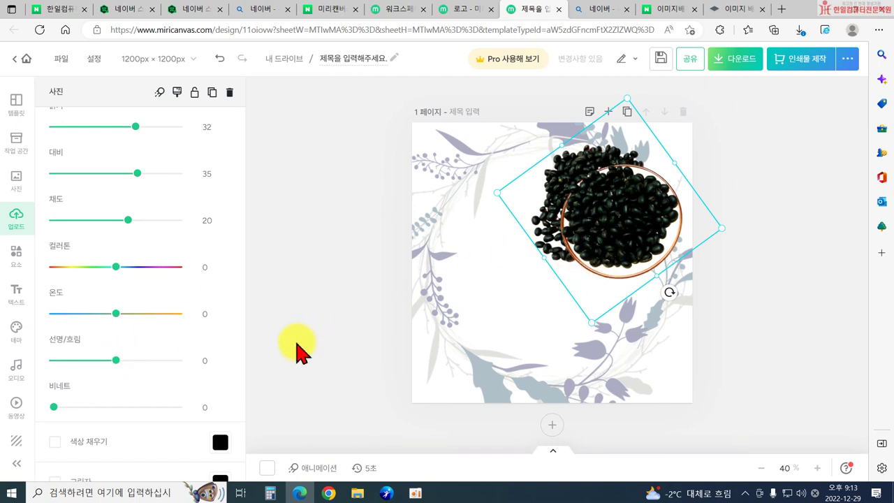
scroll(148, 314, "down", 2)
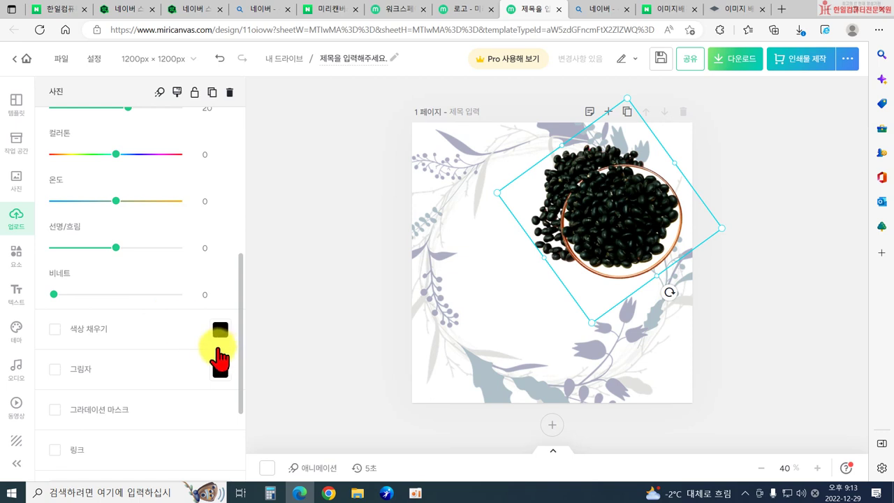
scroll(219, 358, "down", 1)
left_click(298, 312)
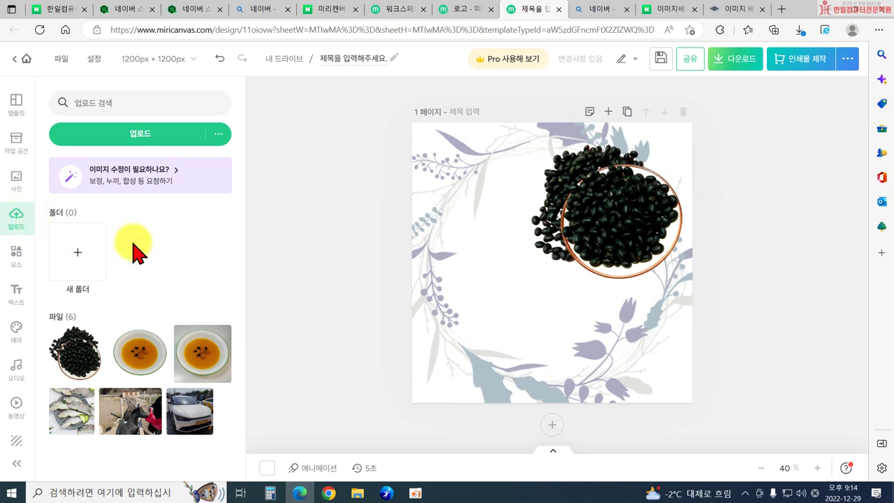
Step: Move the bean image slightly up and to the right on the page
left_click(590, 245)
left_click_drag(591, 245, 604, 246)
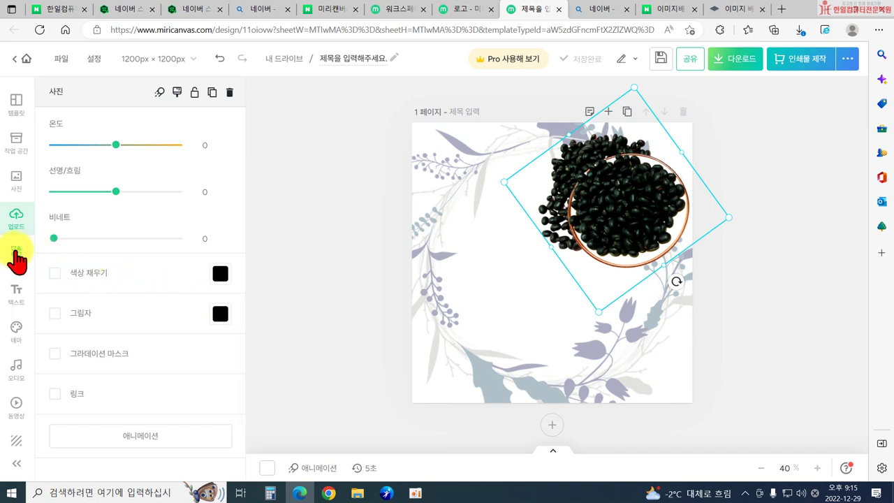
Step: Search the elements library for 곡물 and look through the grain illustrations
left_click(17, 260)
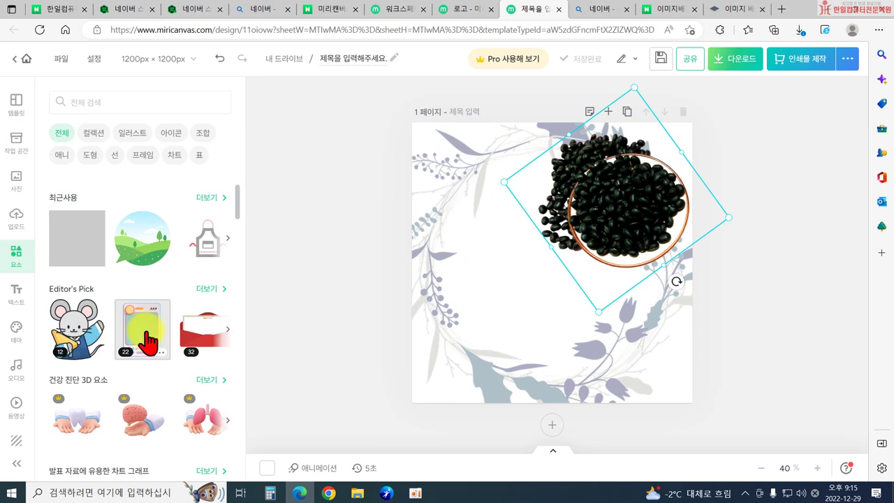
scroll(202, 384, "down", 3)
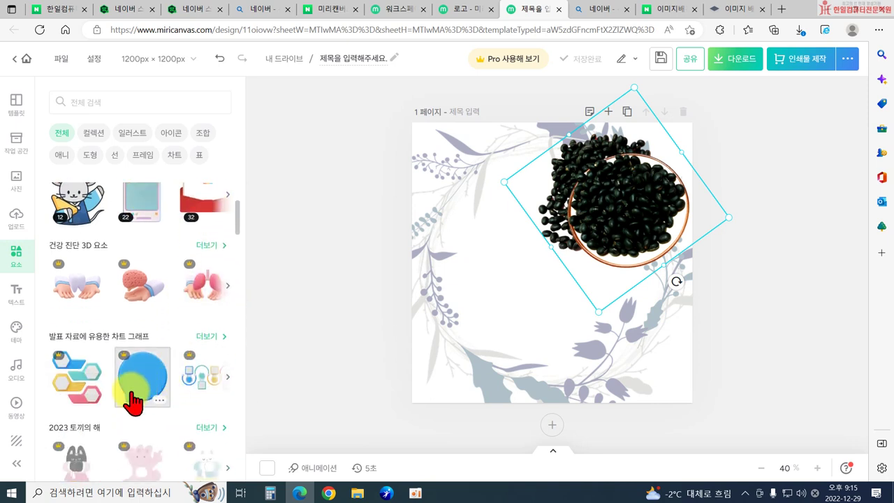
scroll(133, 272, "up", 1)
scroll(155, 283, "up", 1)
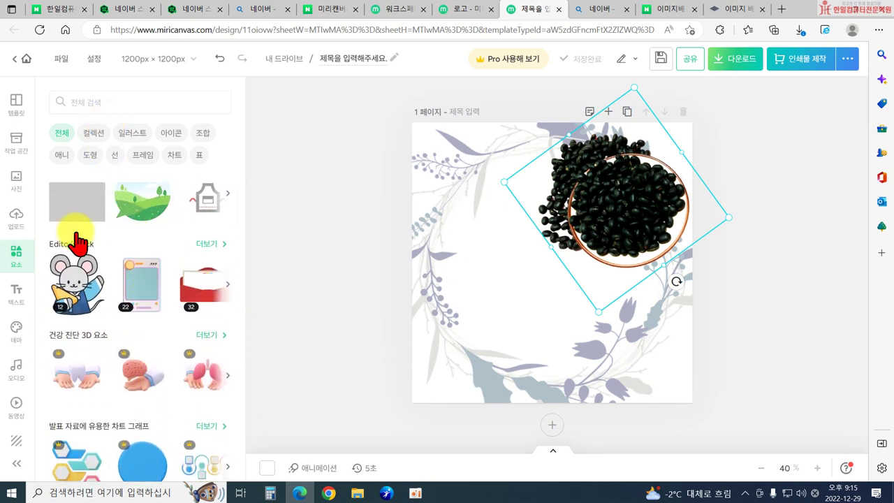
left_click(83, 105)
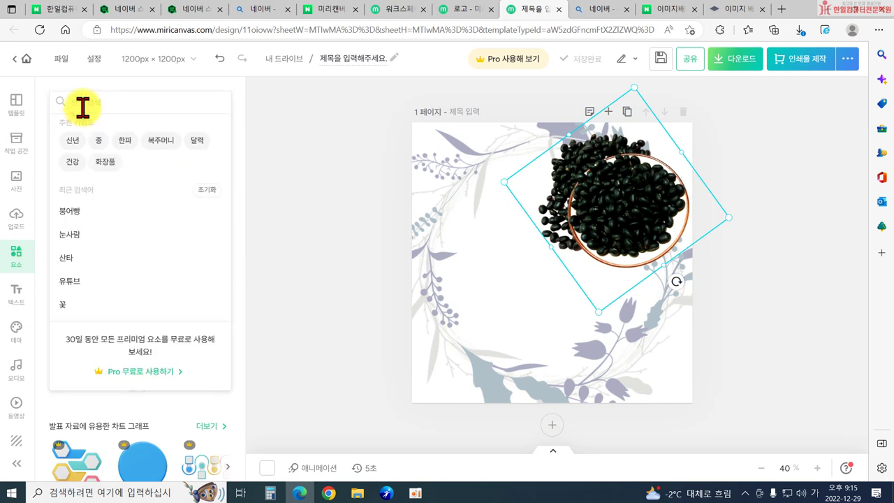
type("체")
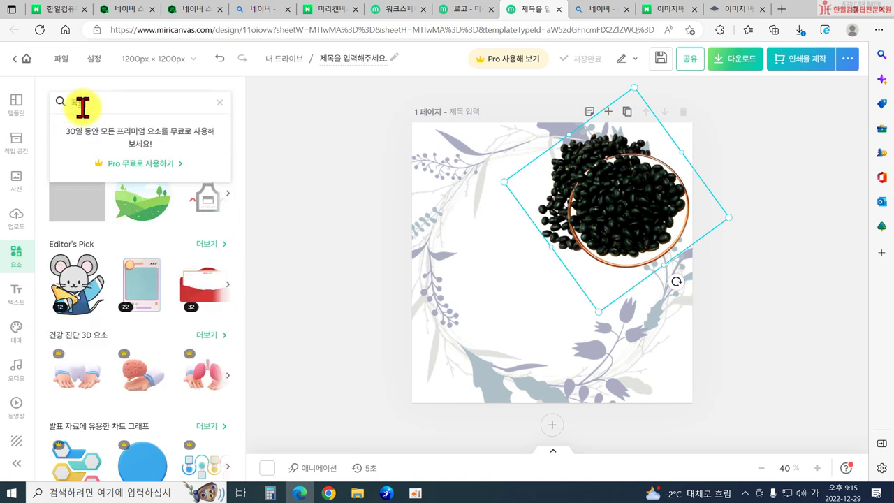
type("물")
key("Return")
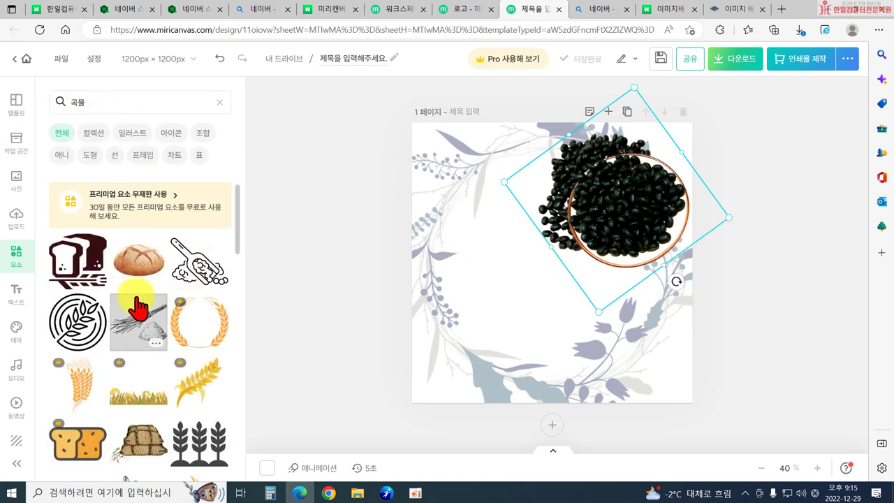
scroll(175, 359, "down", 2)
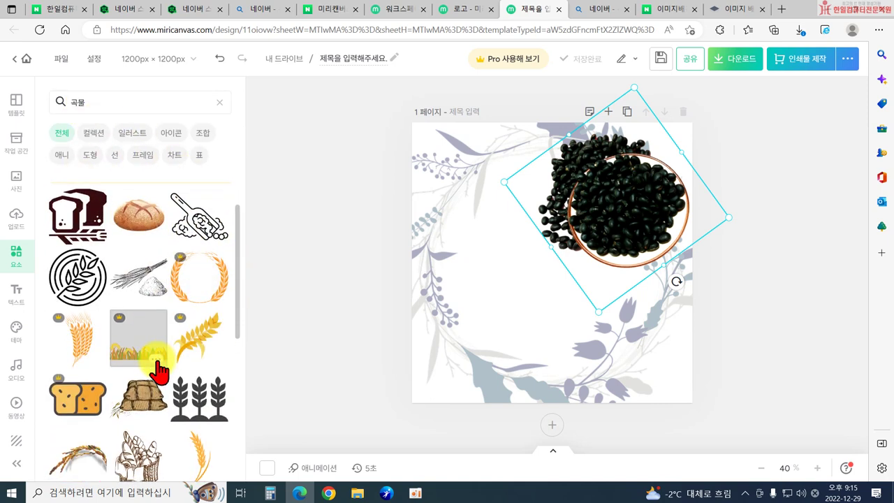
scroll(175, 379, "down", 3)
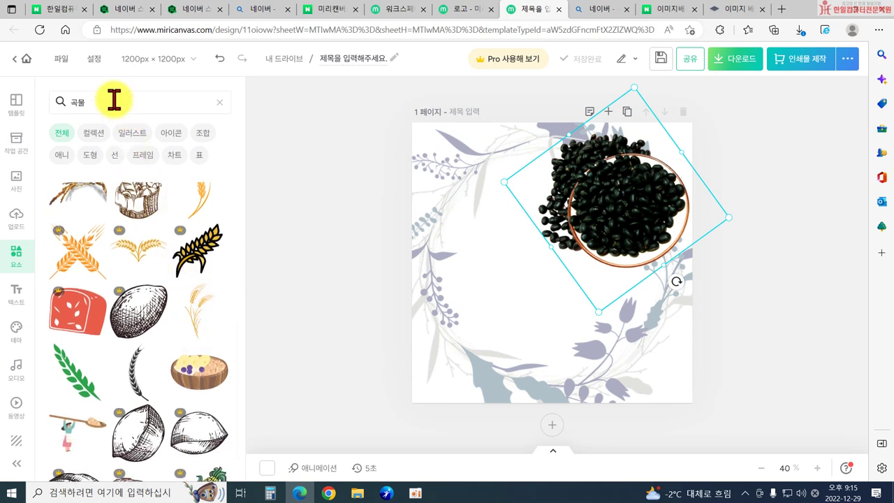
Step: Search the elements library for 콩 instead and look through the bean illustrations
left_click_drag(111, 101, 40, 112)
type("콩")
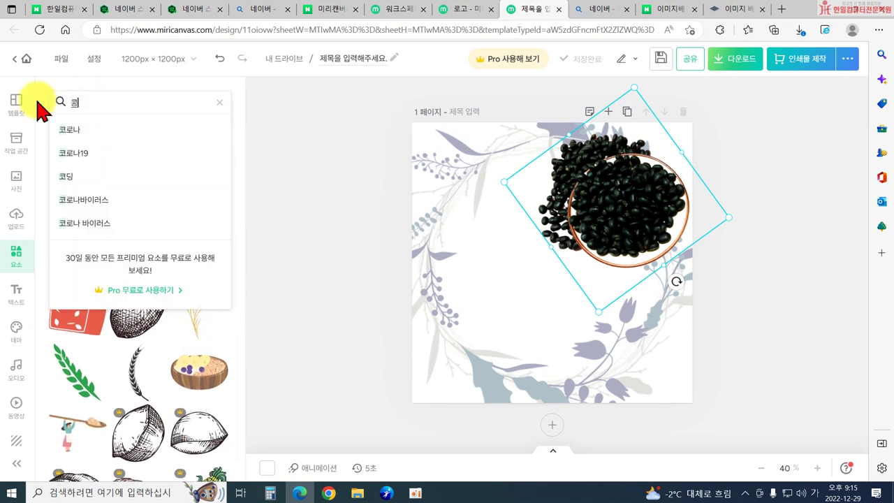
key("Return")
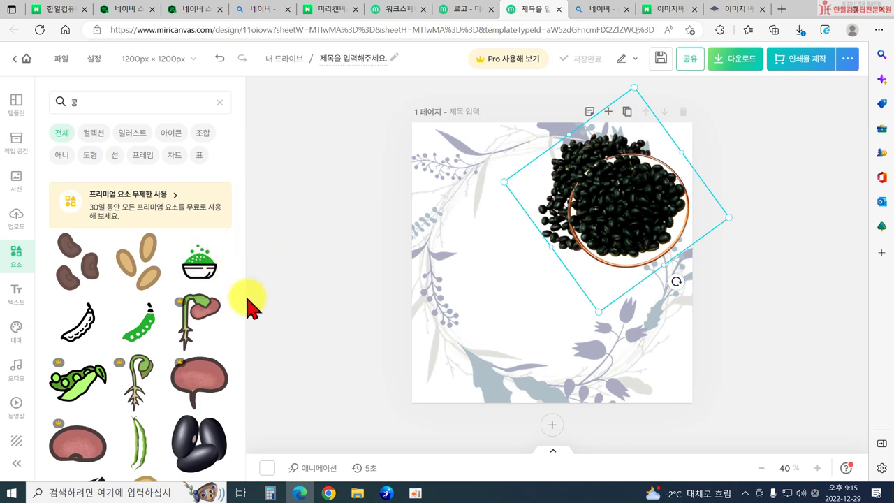
scroll(191, 355, "down", 3)
scroll(195, 339, "down", 5)
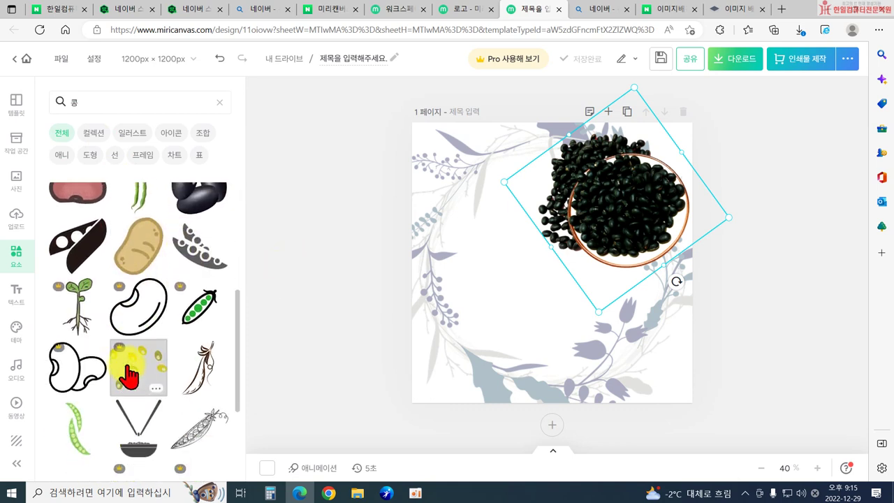
scroll(196, 372, "down", 3)
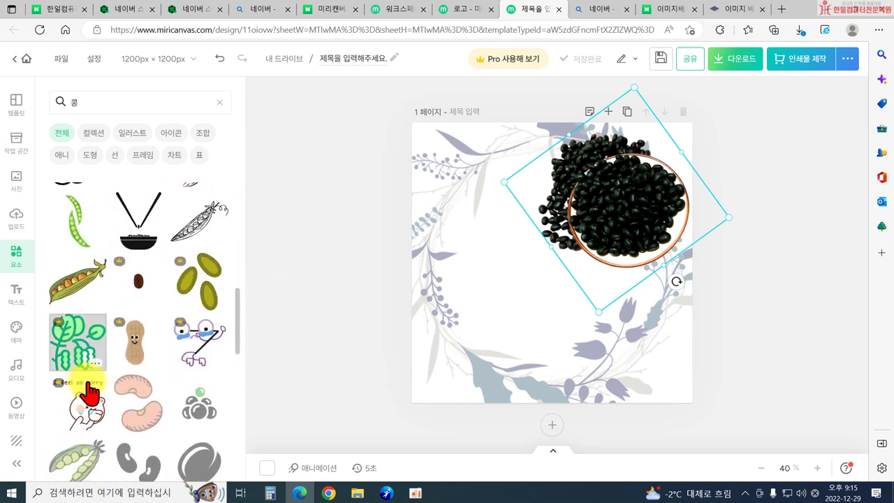
Step: Add the solid black single-bean illustration to the page, scale it down and place it in the lower-left corner
left_click_drag(188, 385, 479, 319)
left_click_drag(578, 246, 508, 318)
left_click_drag(469, 381, 480, 364)
scroll(166, 216, "up", 2)
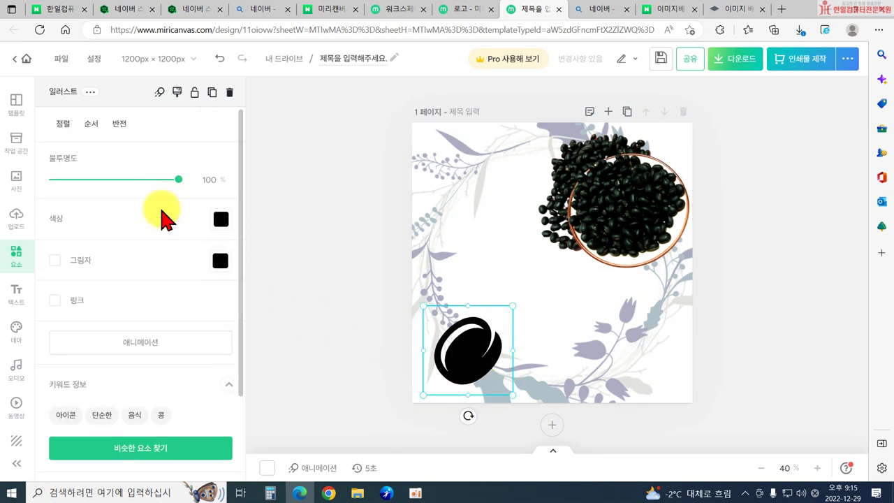
Step: Recolor the single-bean illustration to light purple #E0BFE6 from the basic palette
left_click(221, 219)
left_click(309, 224)
left_click(331, 244)
left_click(376, 204)
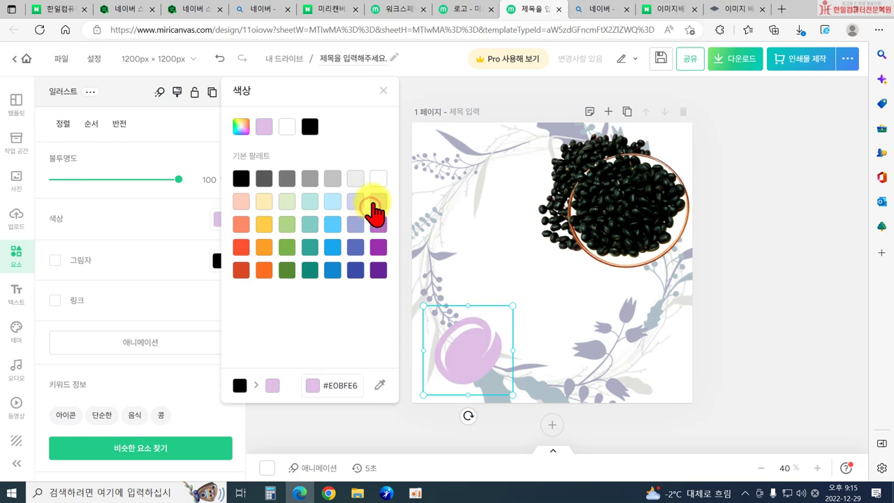
left_click(382, 91)
Step: Delete the single-bean illustration from the page
left_click(457, 347)
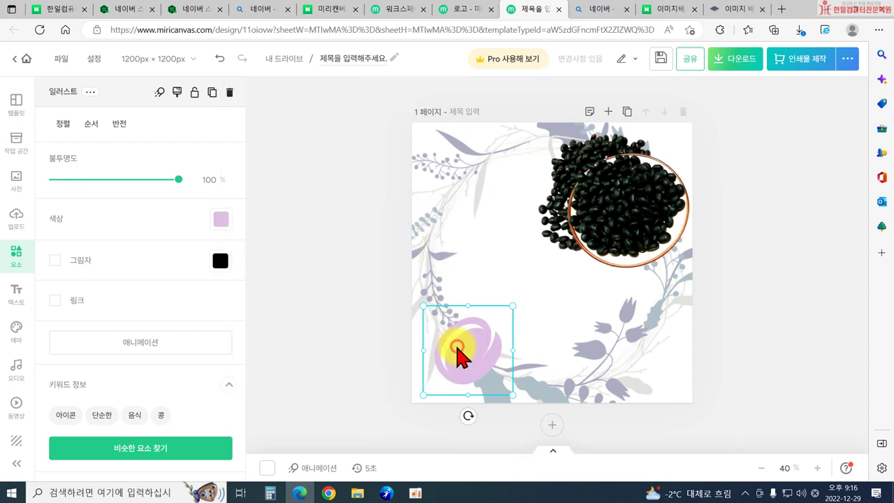
key("Delete")
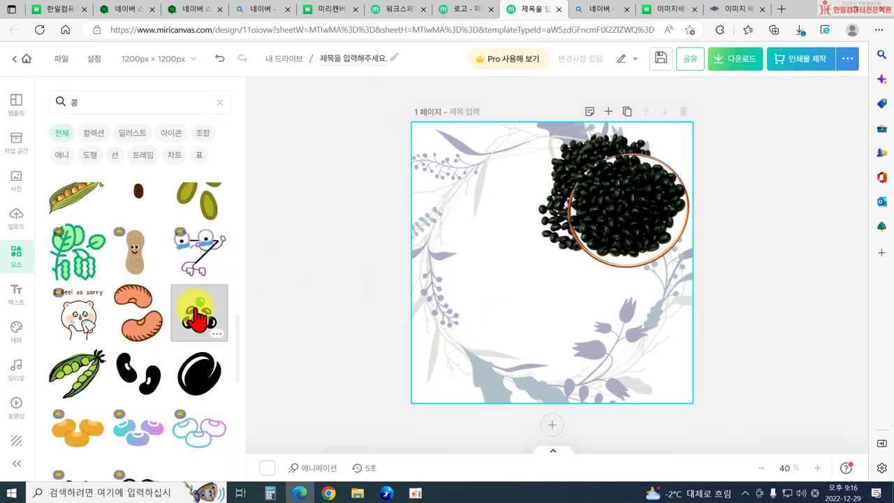
Step: Add the pencil-sketched bean pod illustration, scale it down and place it over the wreath's lower-left part
scroll(80, 375, "down", 2)
scroll(161, 366, "down", 2)
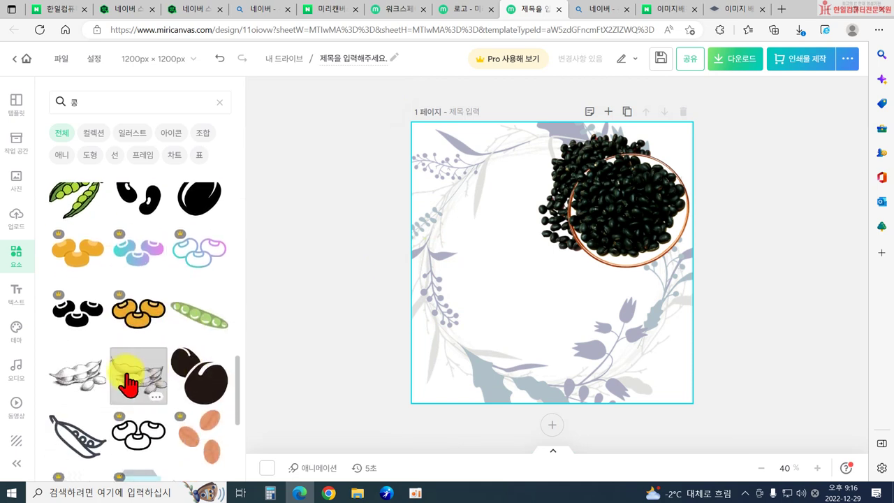
left_click(80, 306)
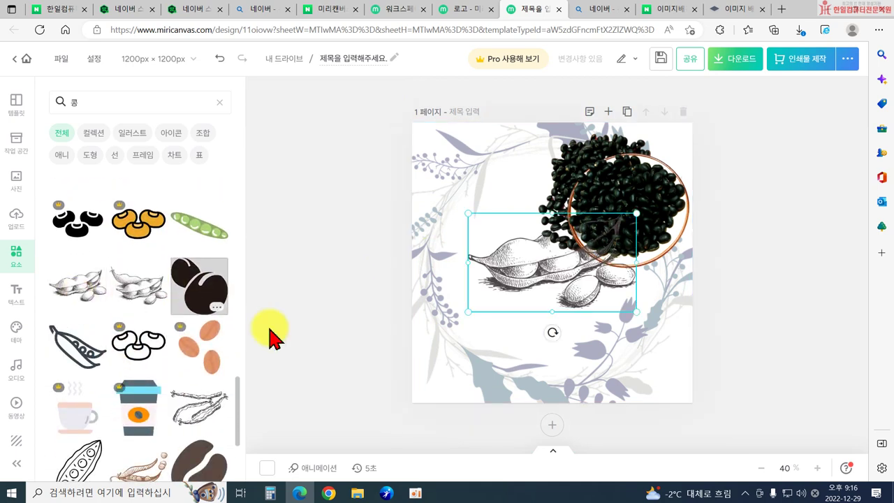
left_click_drag(534, 279, 481, 328)
mouse_move(579, 361)
left_mouse_down()
mouse_move(507, 330)
mouse_move(493, 253)
mouse_move(496, 203)
left_mouse_up()
mouse_move(475, 176)
left_mouse_down()
mouse_move(454, 286)
mouse_move(460, 309)
mouse_move(478, 314)
left_mouse_up()
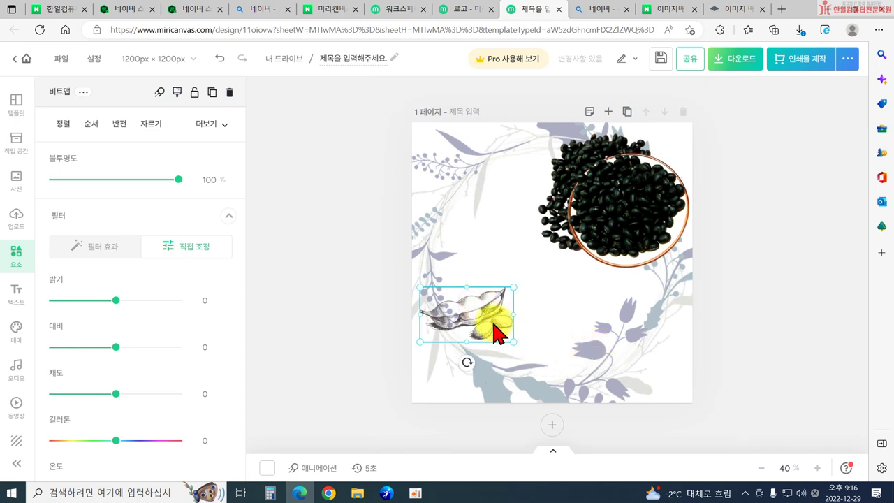
left_click_drag(495, 331, 496, 314)
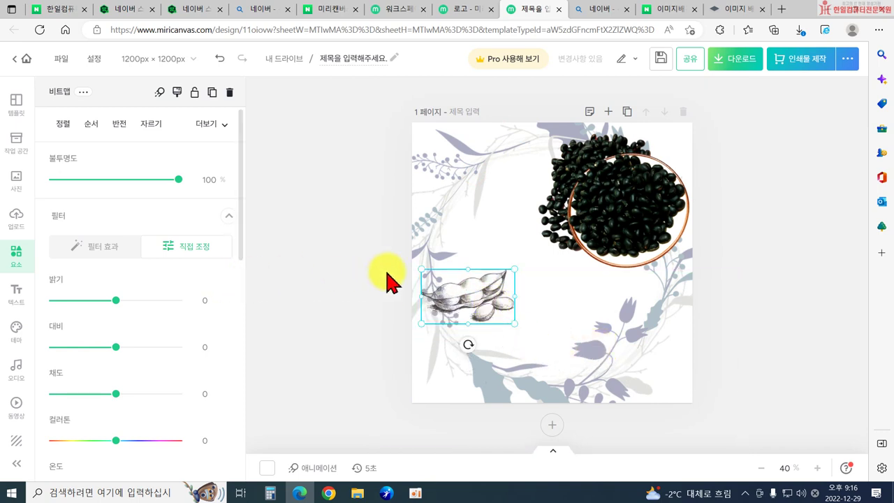
Step: Set the bean pod sketch's opacity to 40% and delete the wreath image from the page
left_click_drag(178, 179, 107, 179)
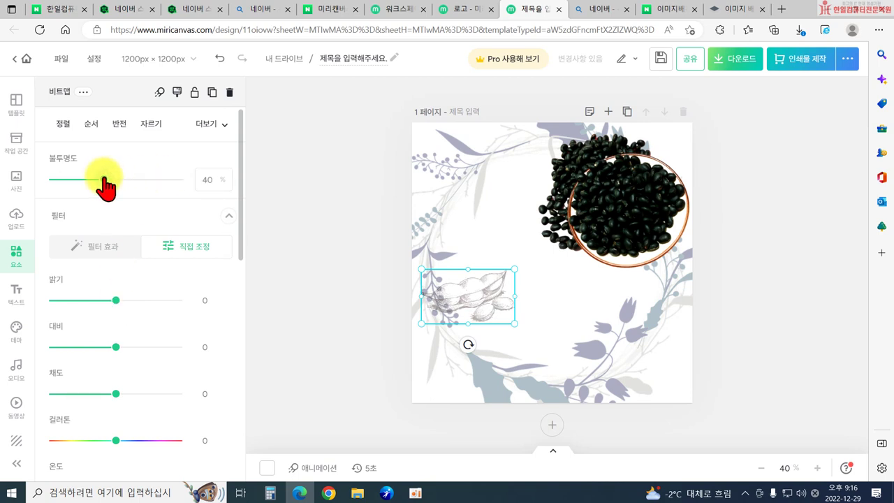
left_click(335, 349)
left_click(470, 371)
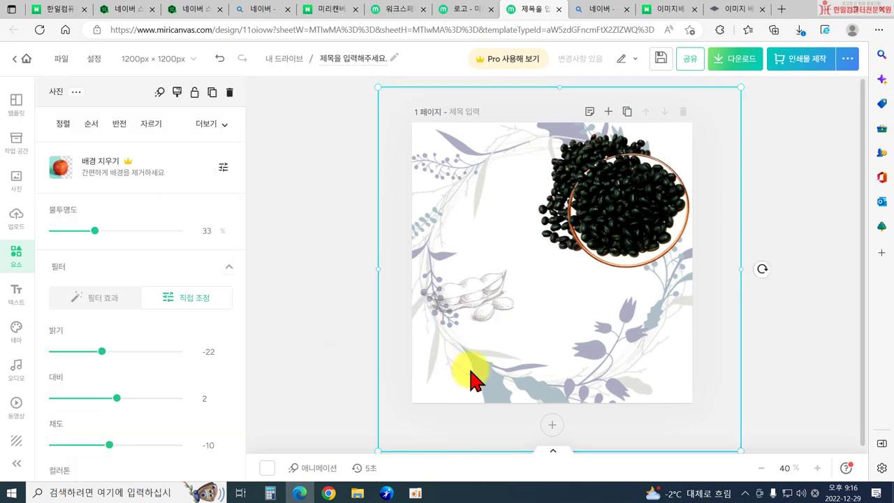
key("Delete")
Step: Move the bean pod sketch to the page's lower-left corner and the black bean photo to its lower-right part
left_click_drag(474, 289, 477, 354)
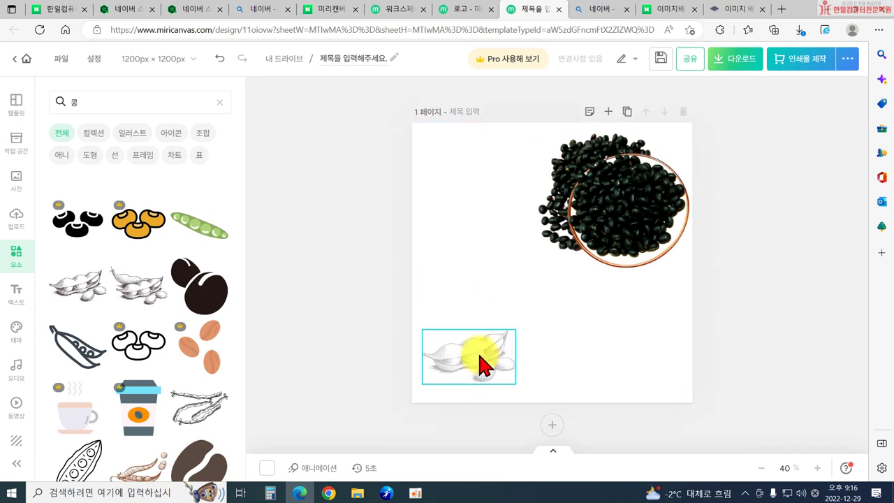
mouse_move(624, 228)
left_mouse_down()
mouse_move(623, 329)
mouse_move(614, 339)
left_mouse_up()
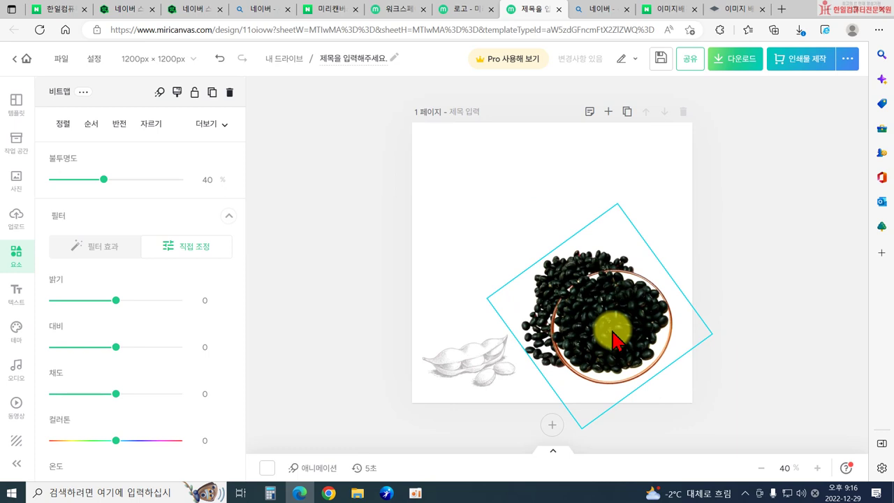
left_click(328, 311)
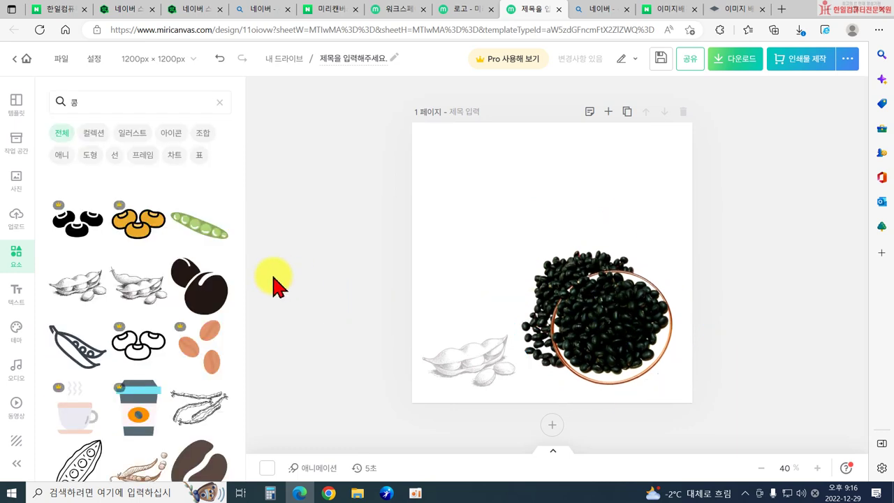
Step: Clear the element search, then move the black bean photo and the bean pod sketch up on the page
left_click(219, 103)
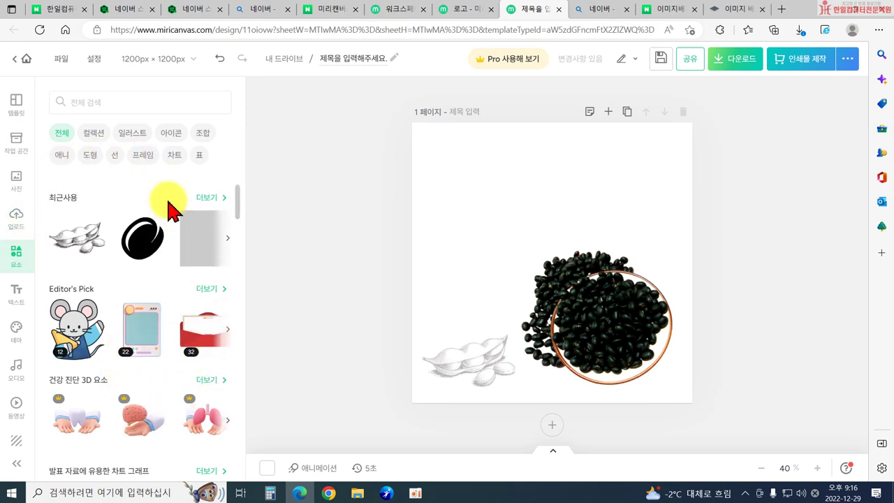
mouse_move(622, 305)
left_mouse_down()
mouse_move(624, 256)
mouse_move(639, 232)
left_mouse_up()
left_click(499, 342)
left_click_drag(499, 342, 496, 298)
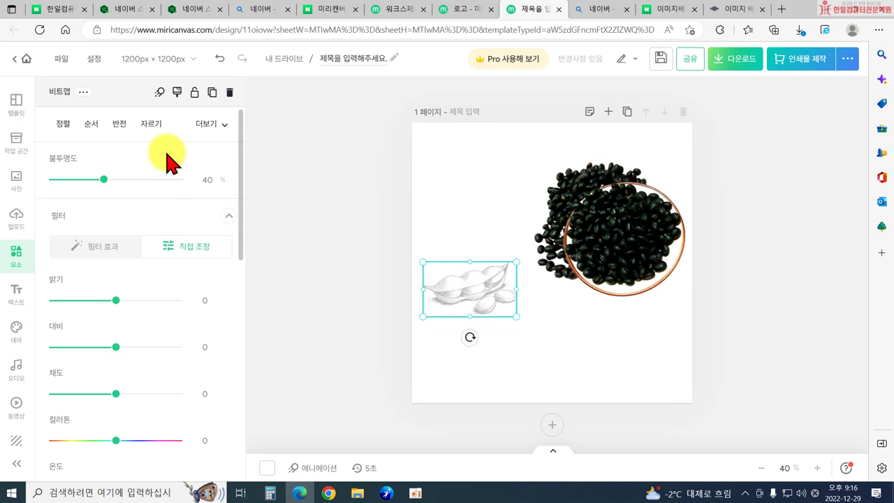
left_click(319, 175)
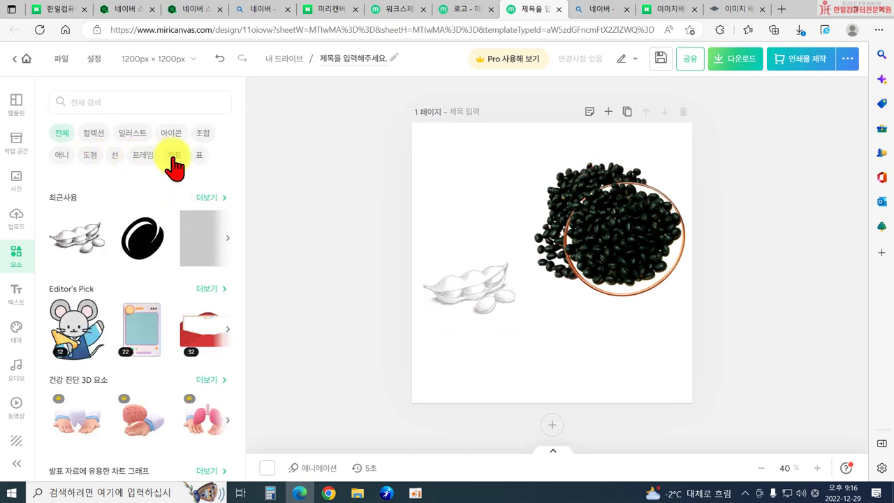
Step: Add a square shape and reshape it into a full-width band along the page's bottom edge
left_click(90, 158)
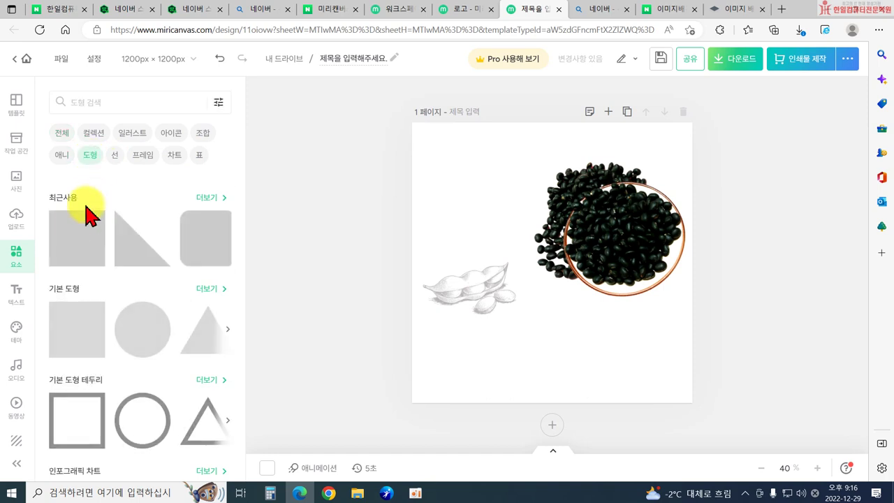
left_click(77, 253)
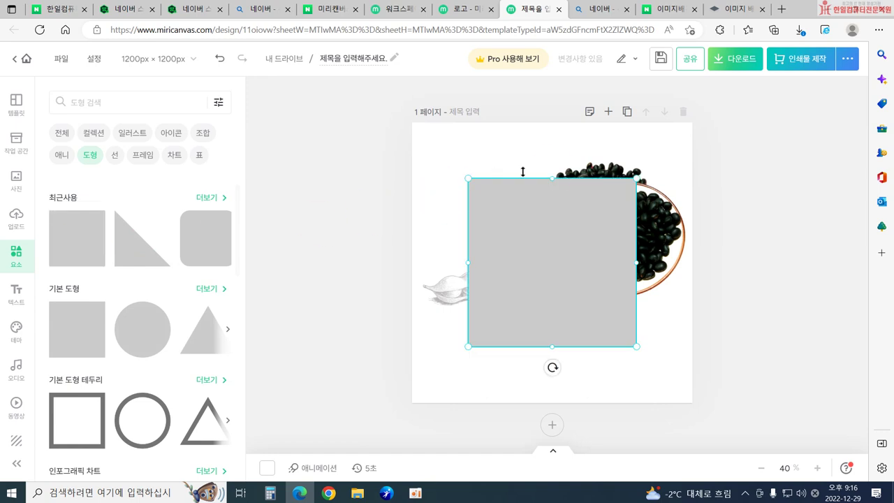
left_click_drag(549, 187, 549, 285)
left_click_drag(534, 319, 476, 370)
left_click_drag(574, 372, 683, 379)
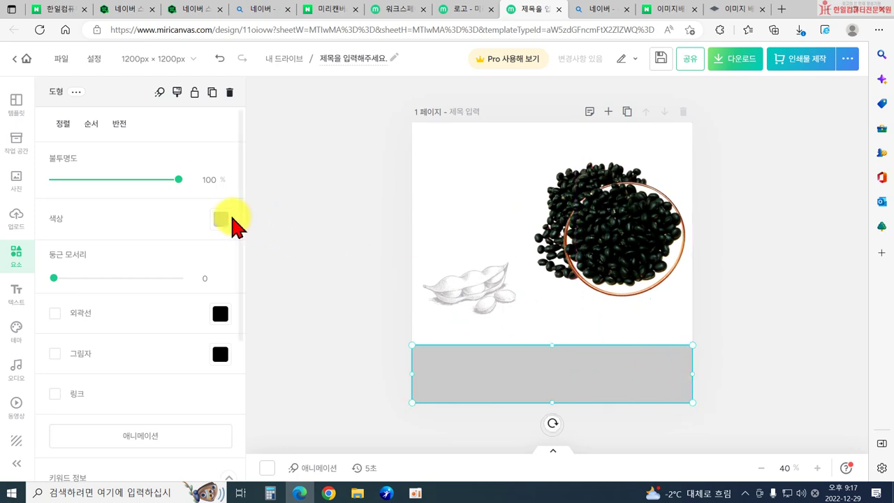
Step: Fill the bottom band with the light blue color from the basic palette
left_click(220, 219)
left_click(310, 230)
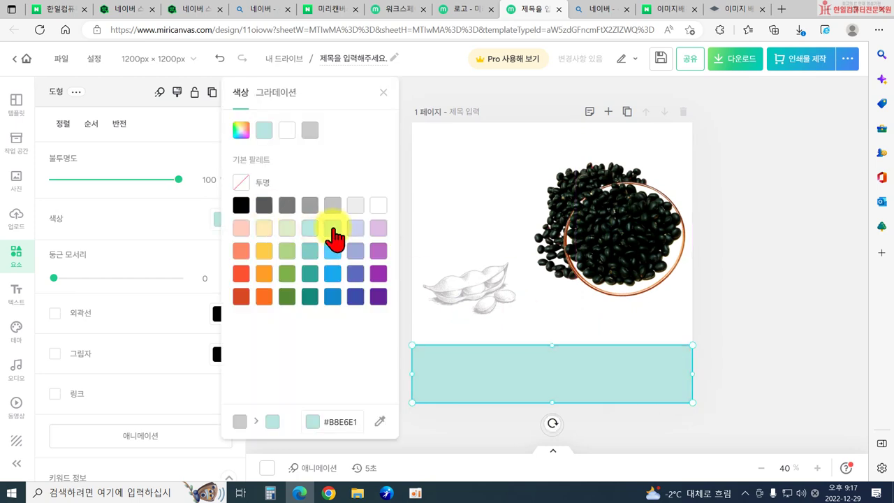
left_click(555, 349)
left_click(555, 358)
Step: Rotate the light blue band counterclockwise, scale it down and place it diagonally across the page's upper-left corner
left_click_drag(551, 344, 556, 189)
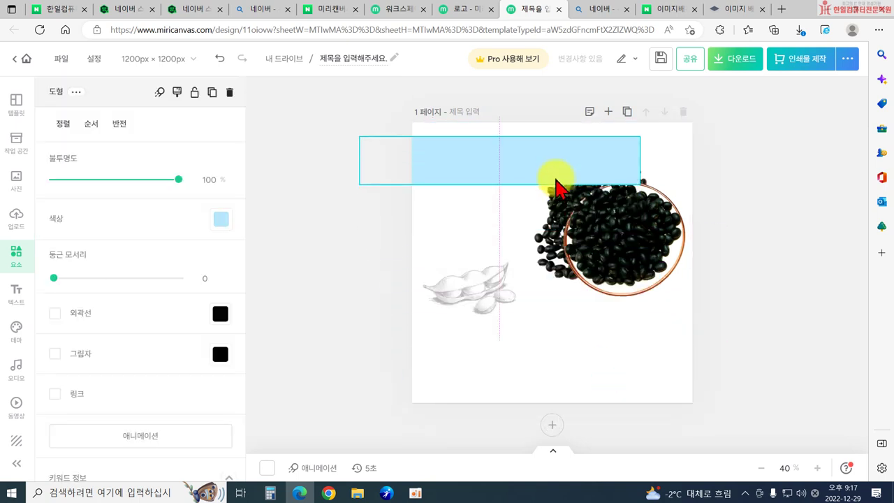
left_click_drag(498, 202, 455, 195)
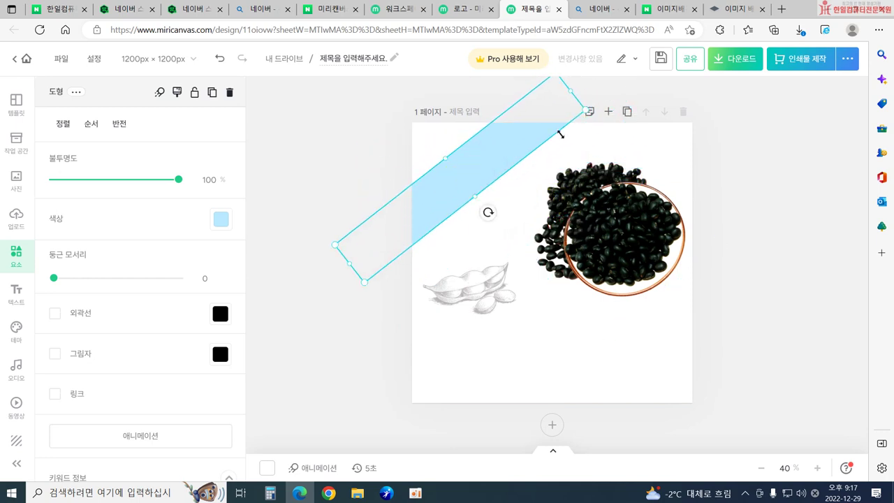
left_click_drag(586, 111, 474, 146)
left_click_drag(451, 178, 487, 135)
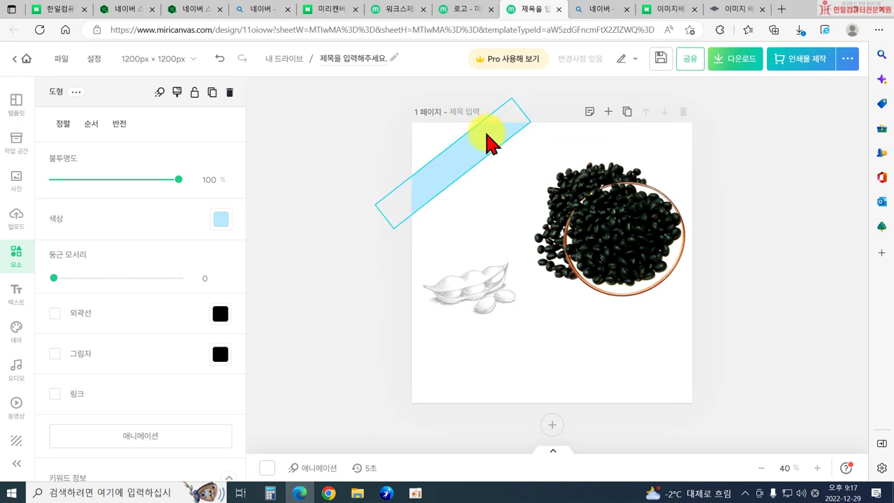
Step: Rotate the light blue corner band slightly further counterclockwise and turn on its shadow
left_click(375, 281)
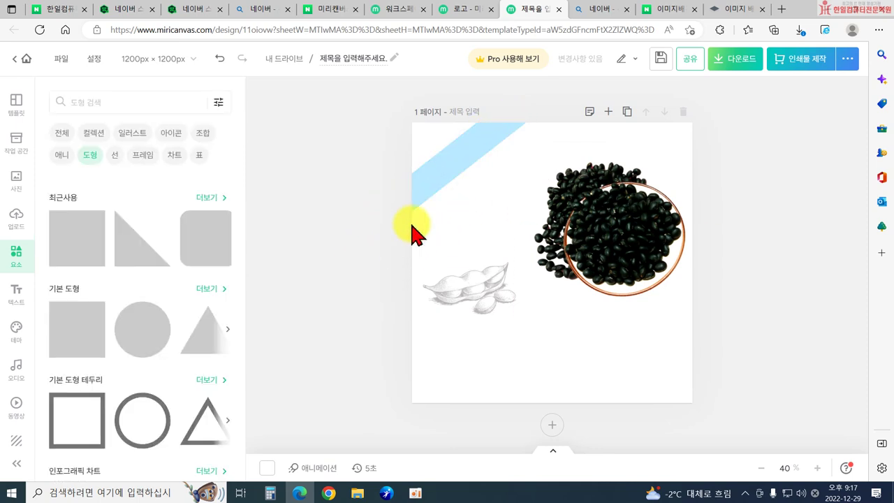
left_click(412, 210)
left_click_drag(470, 192, 477, 198)
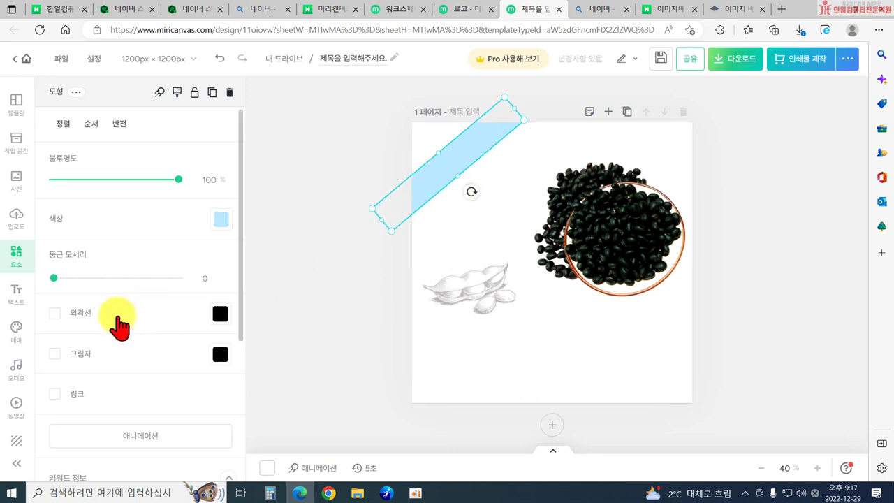
left_click(55, 354)
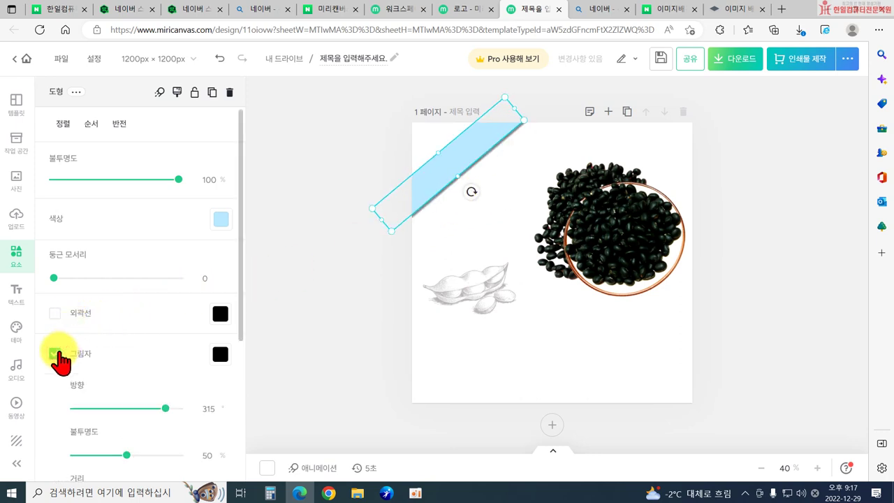
scroll(140, 426, "down", 3)
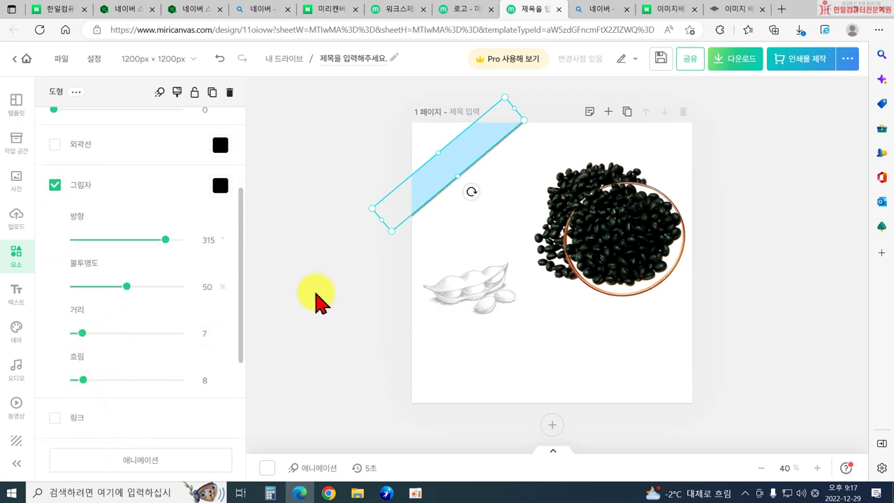
left_click(349, 286)
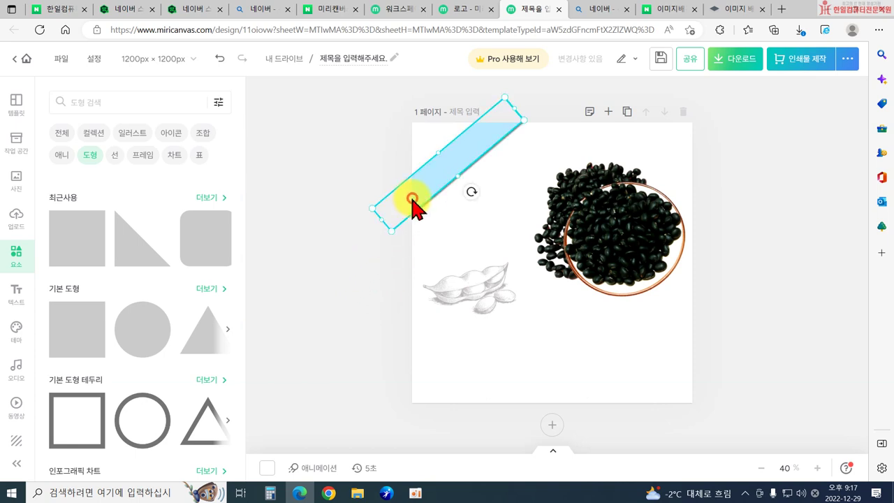
Step: Give the corner band a #18A8F1 blue outline, then rotate it to about 46°
scroll(146, 219, "up", 3)
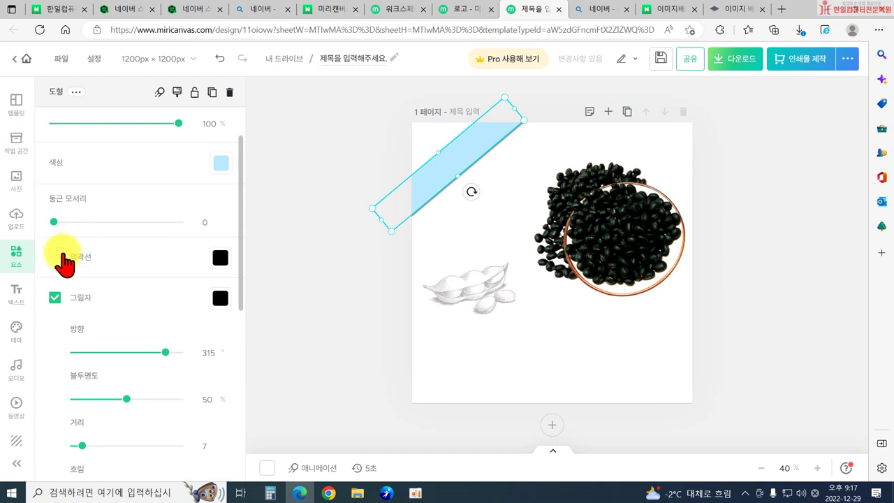
left_click(55, 257)
left_click(222, 259)
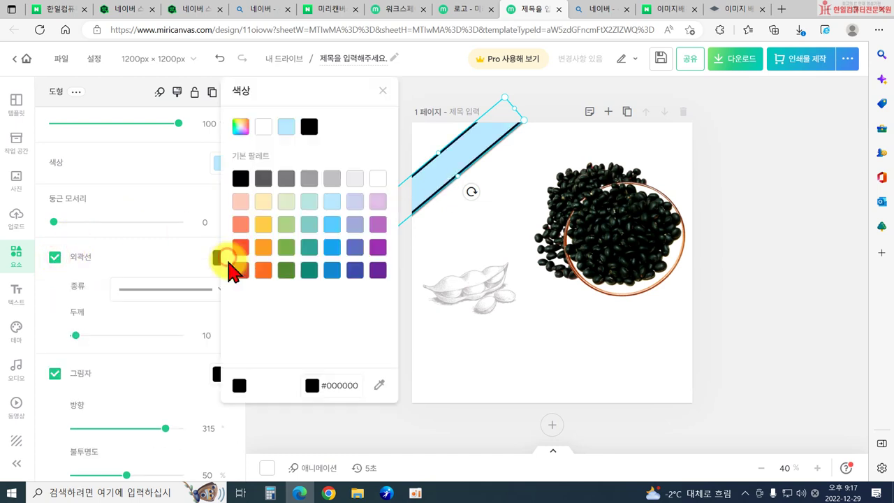
left_click(330, 245)
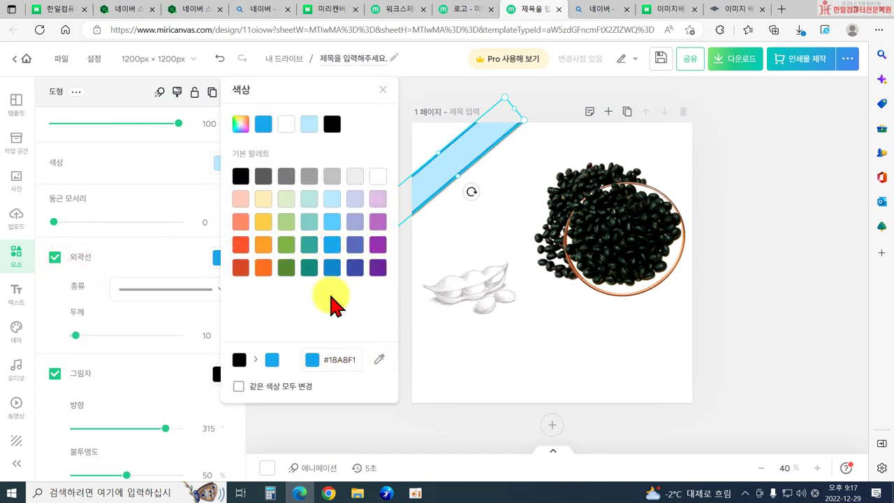
left_click(389, 88)
left_click(326, 264)
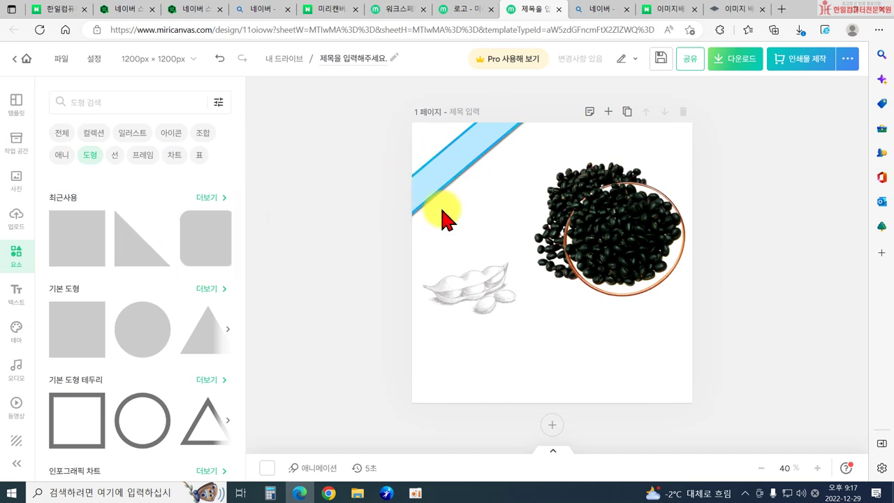
left_click_drag(445, 201, 478, 193)
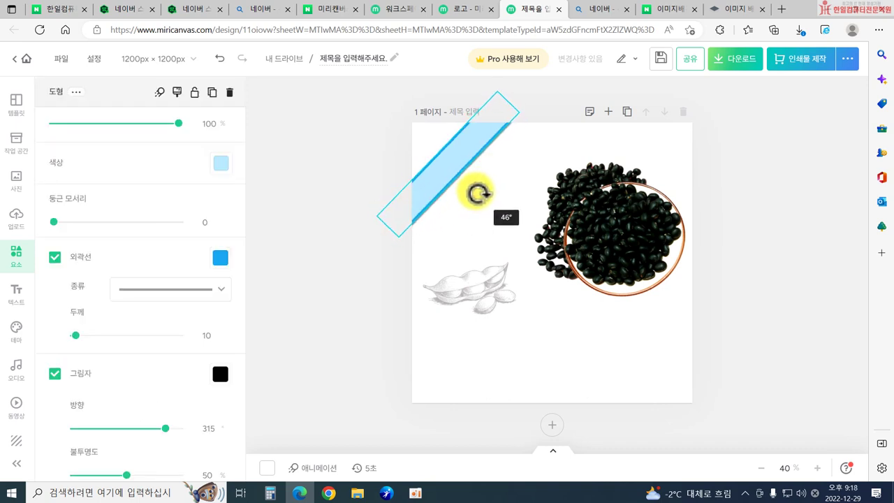
left_click(354, 264)
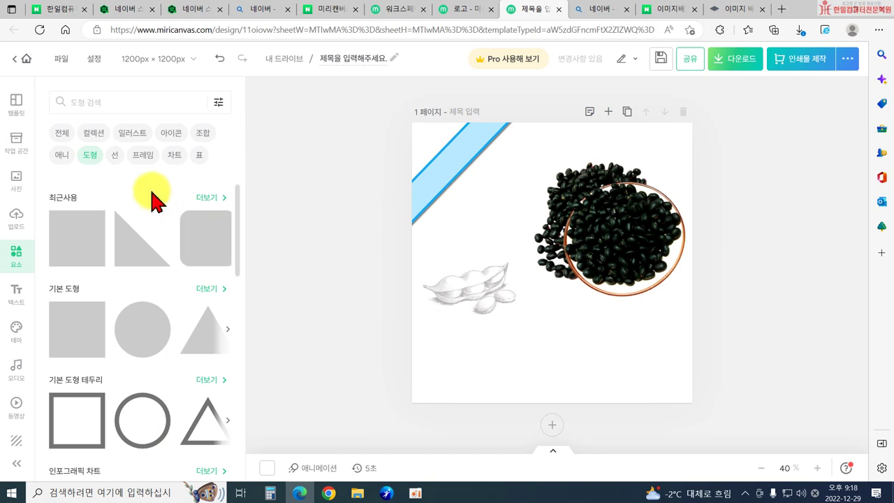
Step: Browse the shape and line elements and add the bunting line with light green, green and teal triangles to the page
left_click(97, 159)
scroll(133, 245, "down", 10)
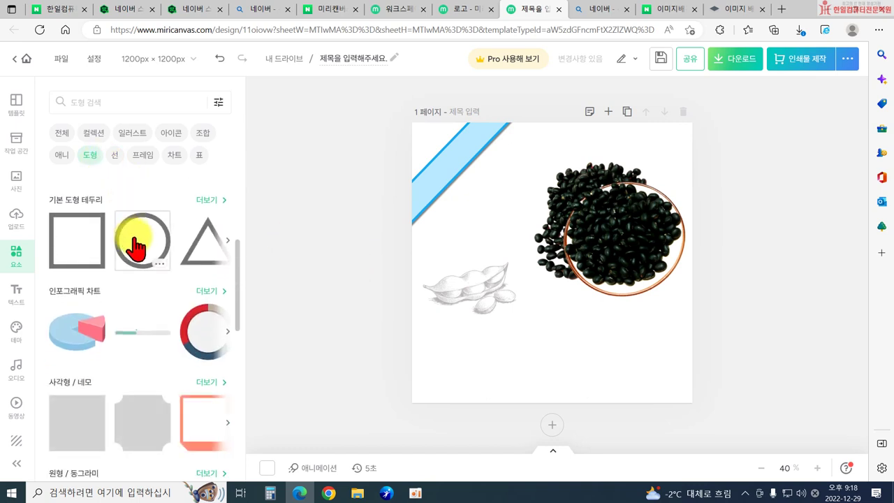
scroll(153, 256, "down", 8)
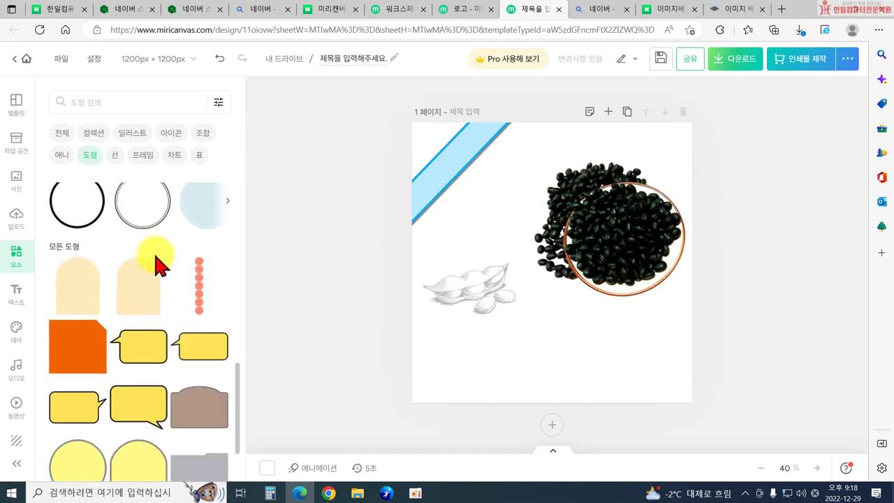
scroll(159, 264, "up", 7)
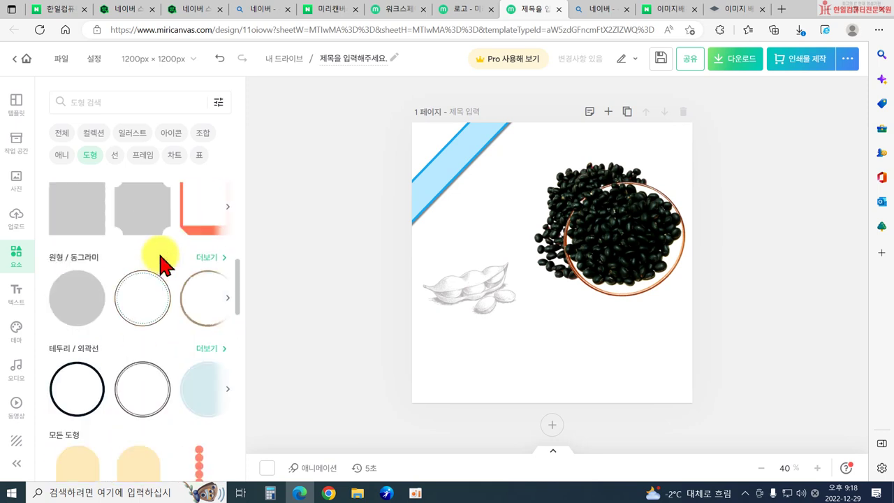
left_click(116, 157)
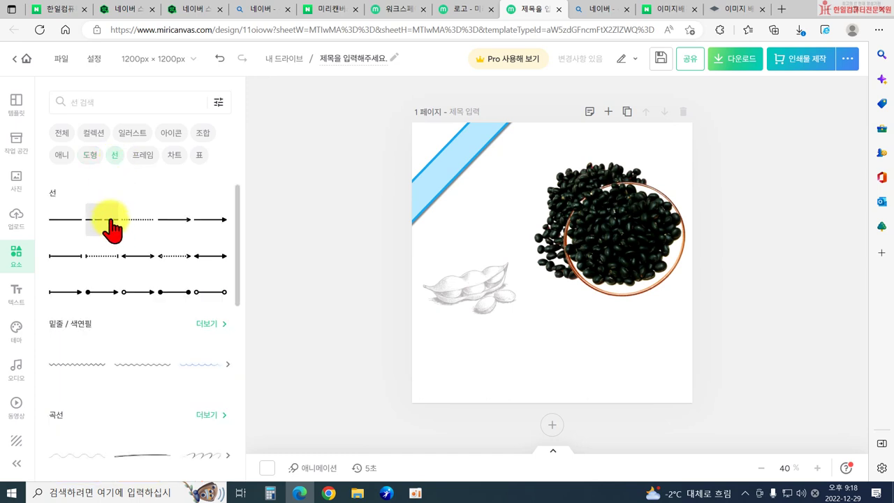
scroll(159, 271, "down", 2)
scroll(160, 271, "down", 6)
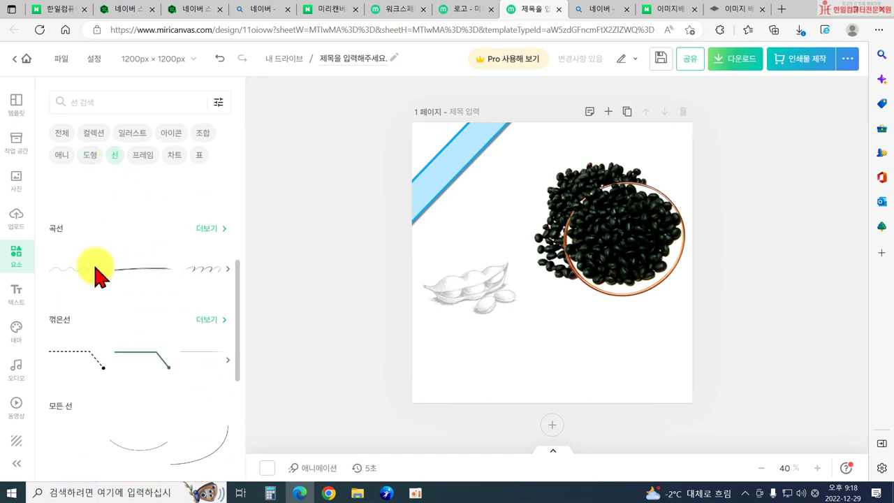
scroll(153, 311, "down", 6)
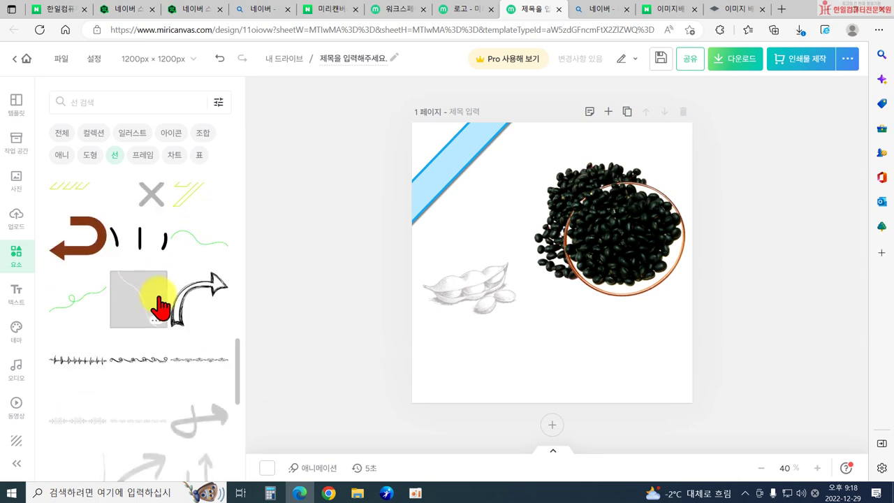
scroll(150, 323, "down", 6)
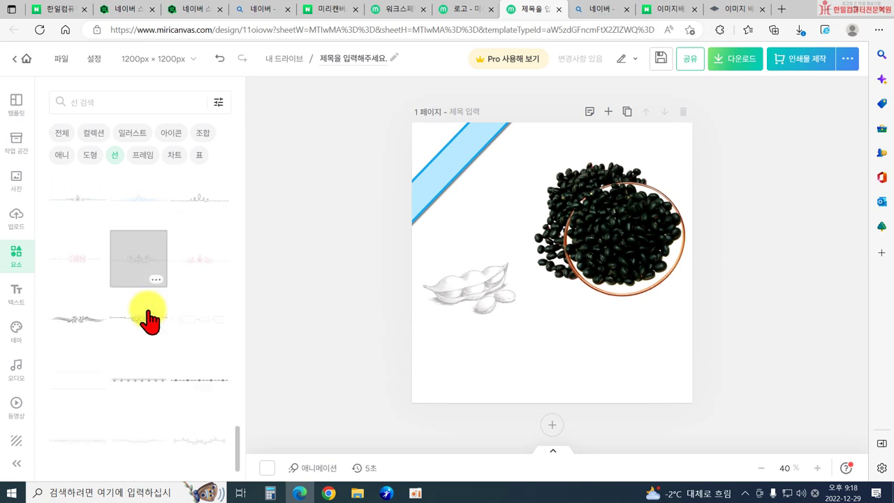
scroll(153, 332, "down", 6)
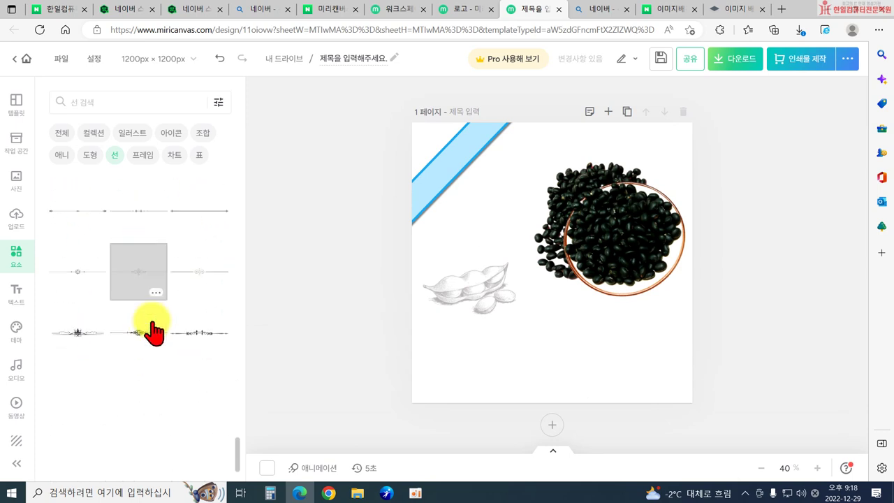
scroll(152, 334, "down", 6)
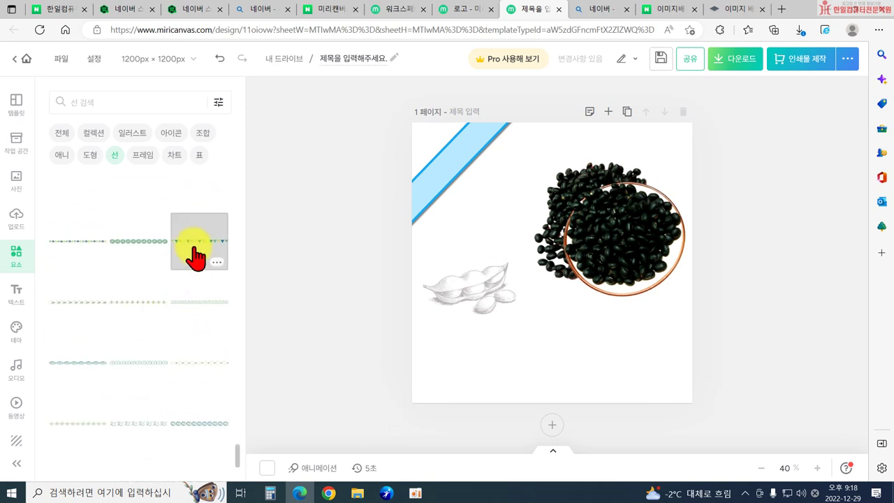
left_click(201, 246)
Step: Delete the diagonal blue band, then move the triangle bunting to the page's top edge and enlarge it to full width
left_click(451, 175)
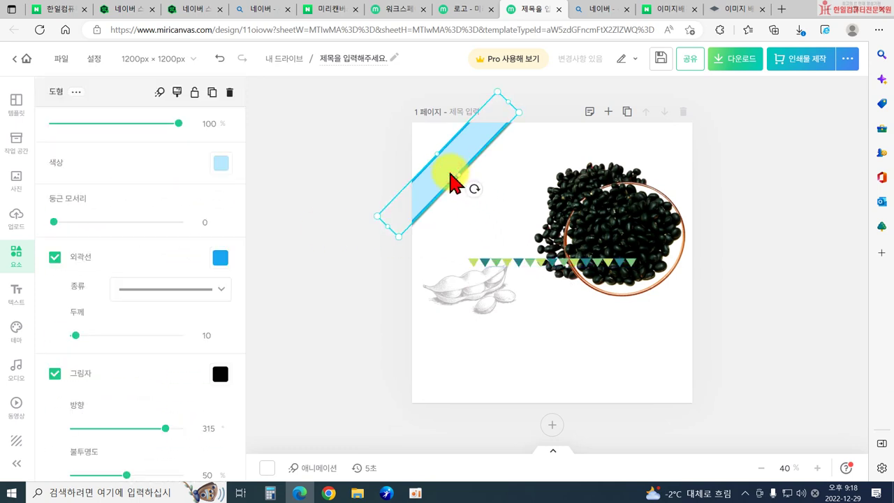
key("Delete")
left_click_drag(479, 259, 436, 135)
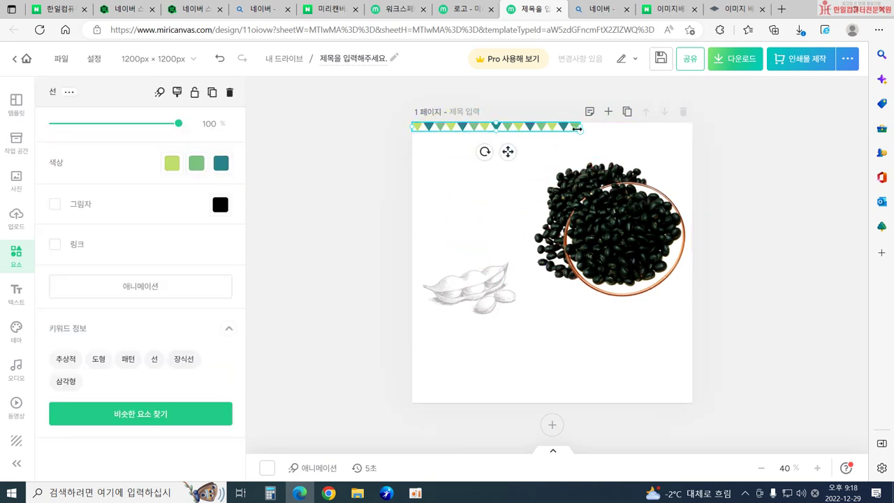
left_click_drag(581, 130, 687, 157)
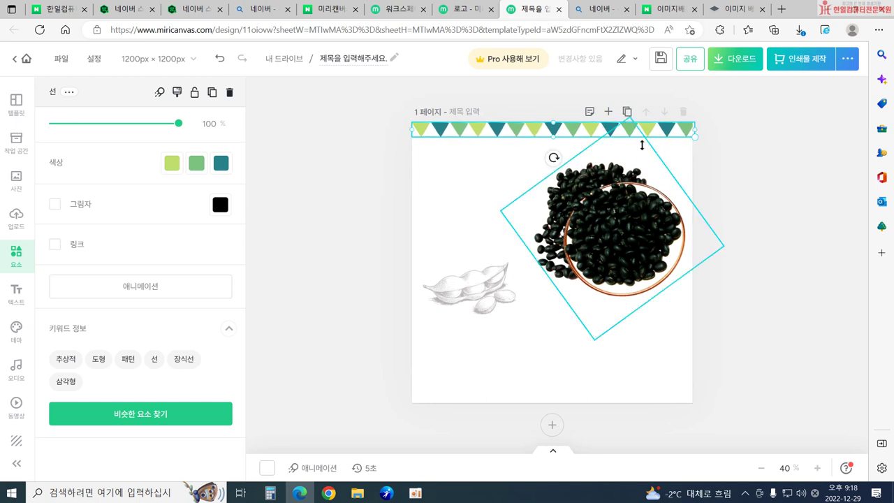
Step: Recolor the bunting: green triangles to blue, light green to yellow, and teal to red #FC5230
left_click(197, 162)
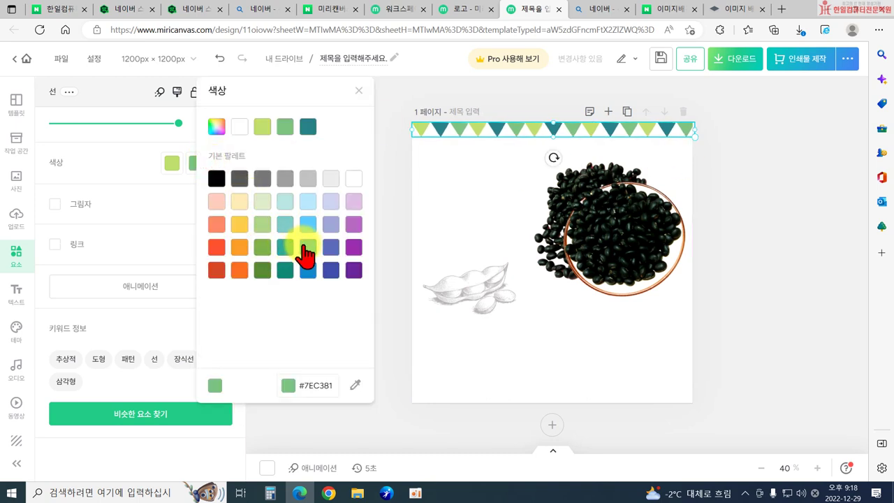
left_click(308, 247)
left_click(176, 168)
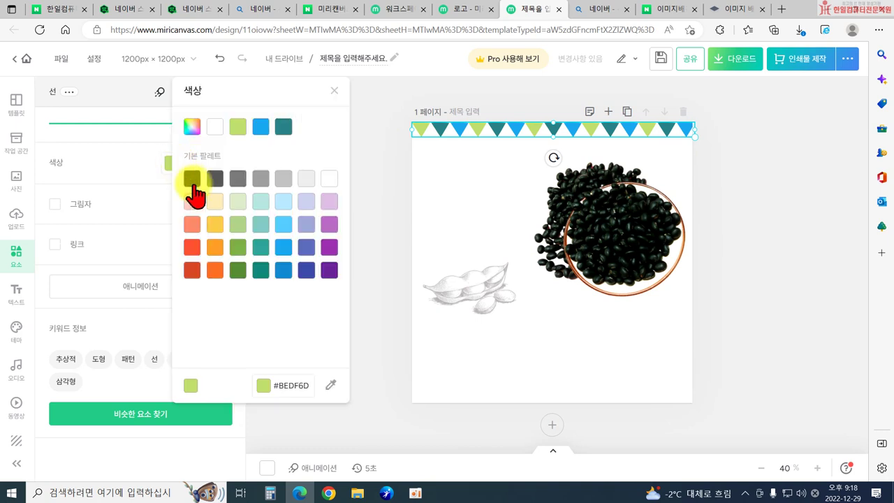
left_click(215, 224)
left_click(179, 175)
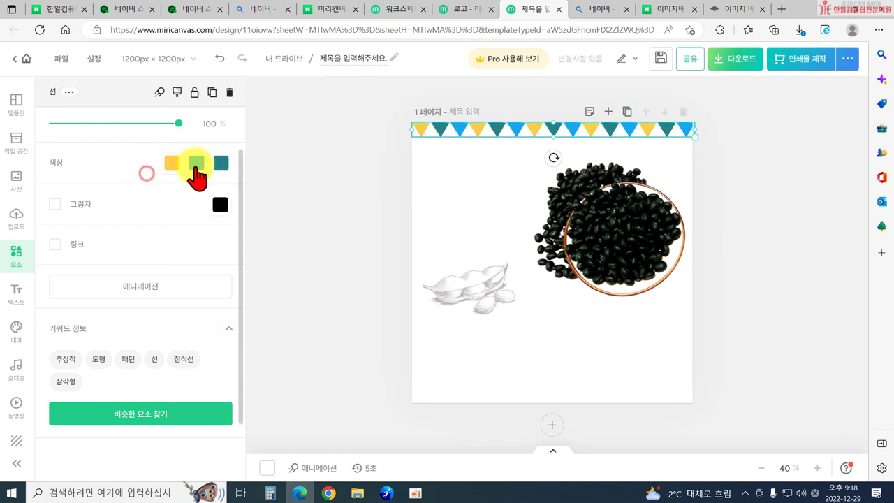
left_click(222, 165)
left_click(239, 250)
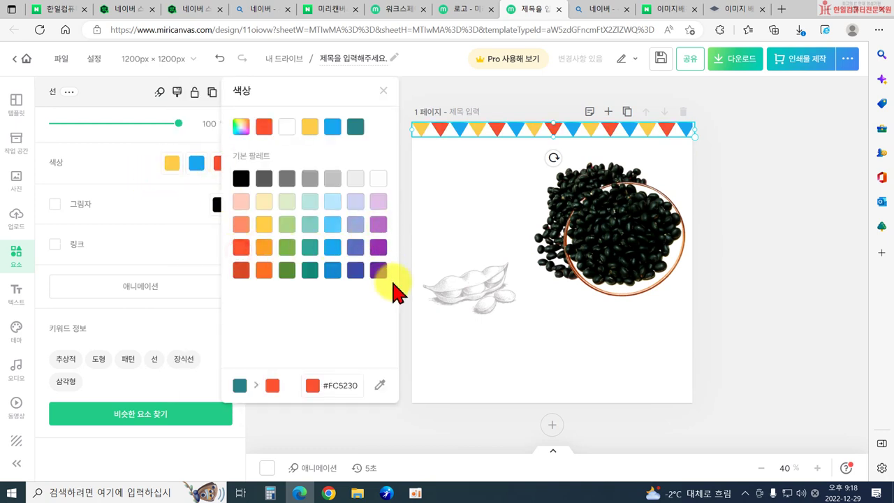
left_click(737, 264)
left_click(387, 190)
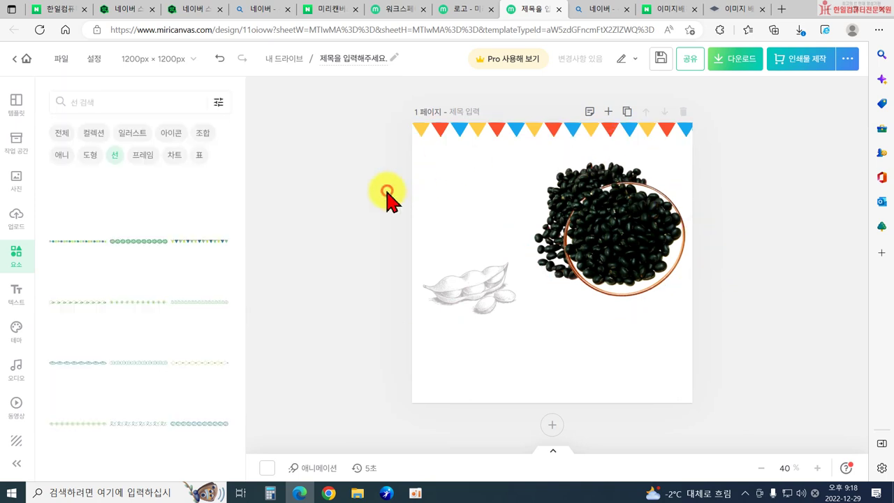
Step: Duplicate the top bunting and place the copy along the page's bottom edge
left_click(497, 131)
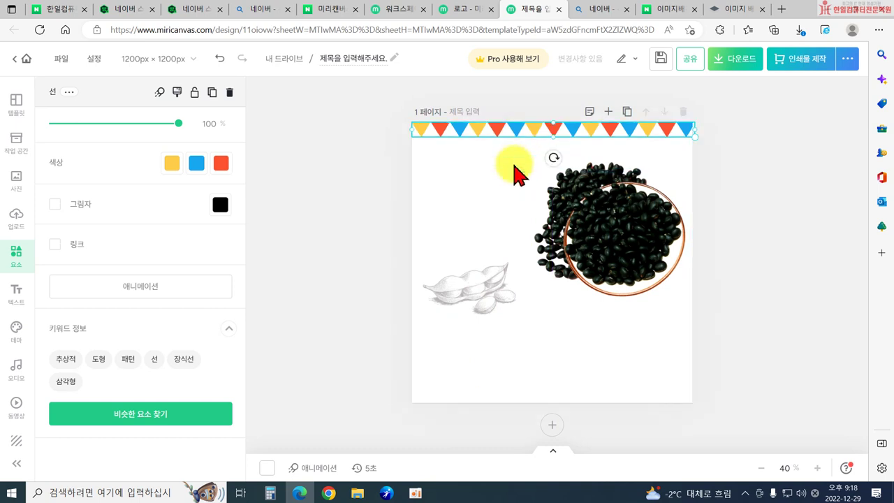
left_click_drag(532, 136, 530, 369)
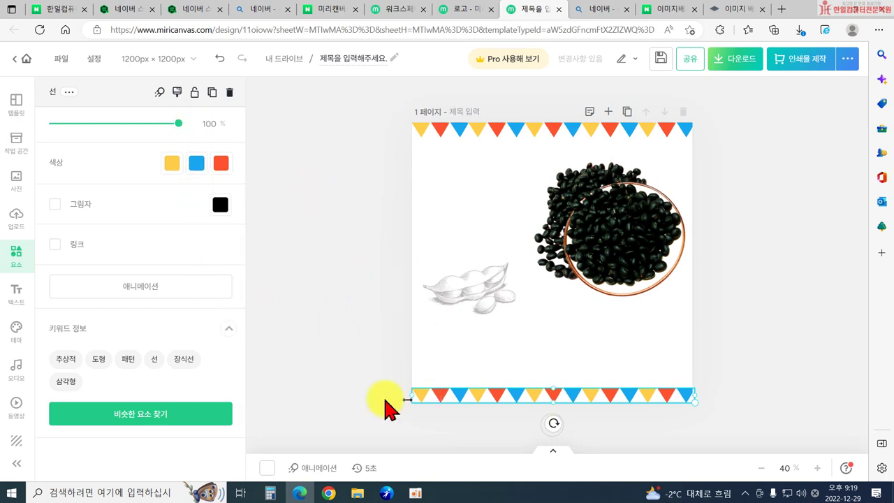
left_click(353, 390)
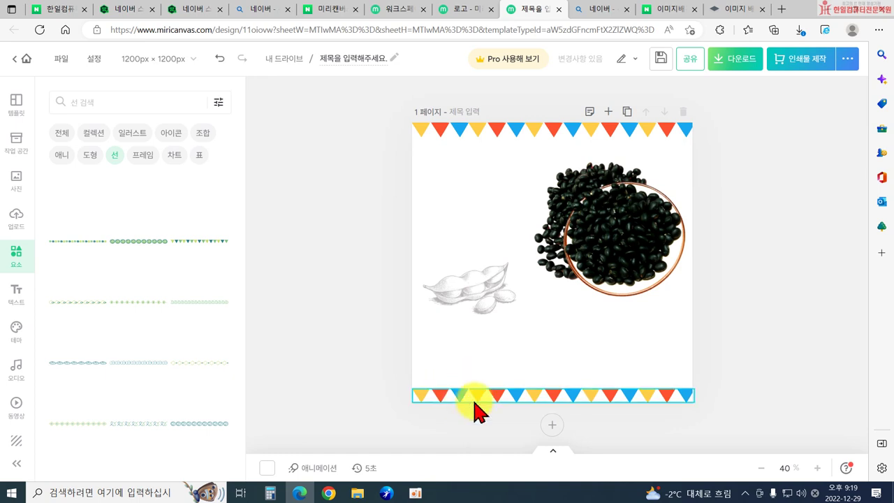
Step: Flip the bottom bunting vertically so its triangles point upward
scroll(239, 209, "up", 3)
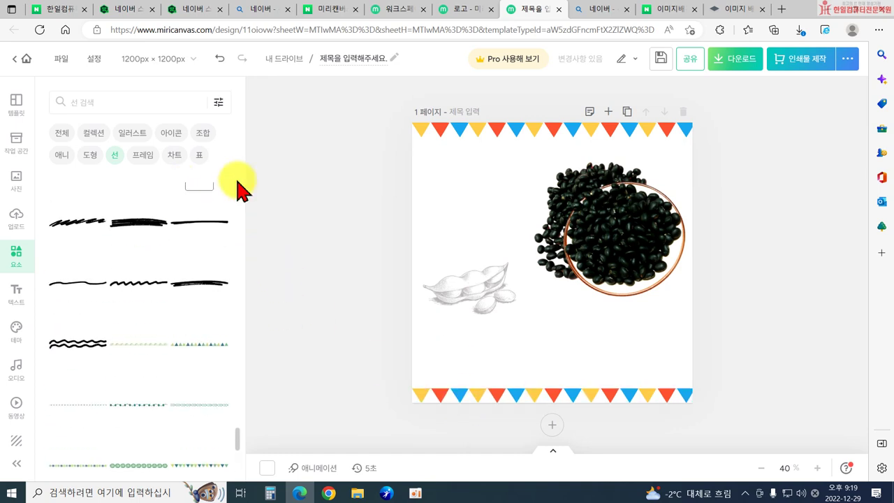
left_click(426, 393)
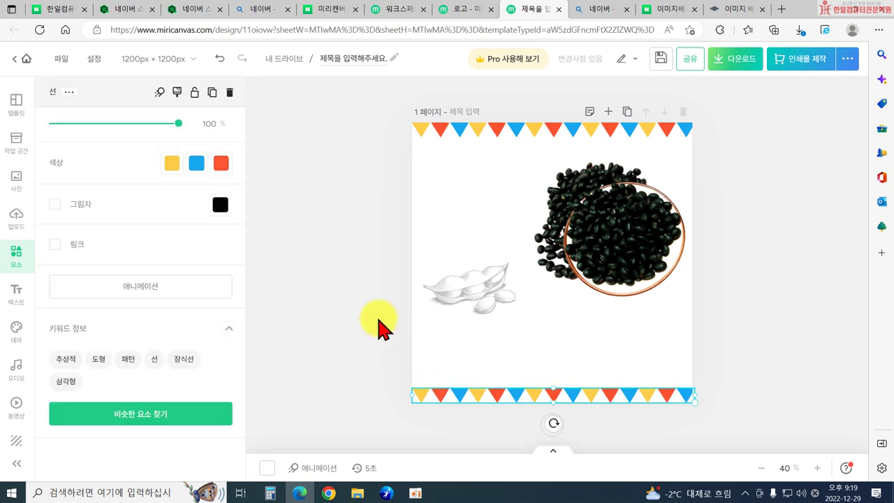
left_click(94, 126)
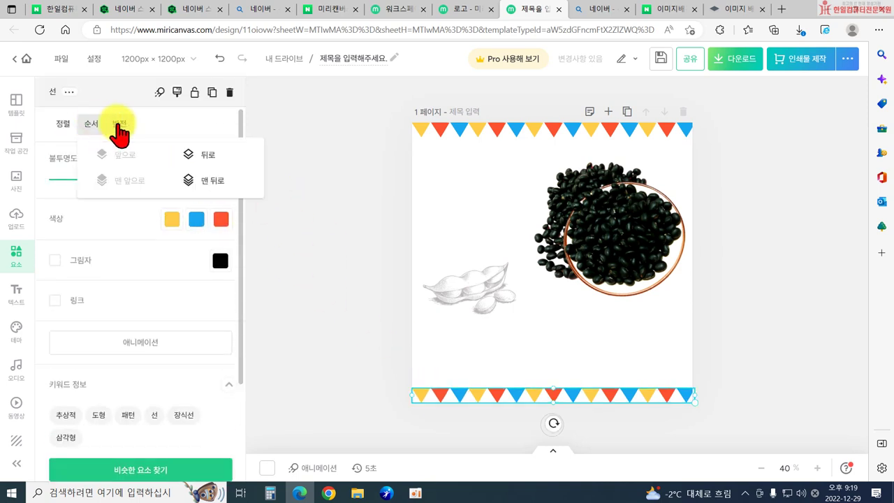
left_click(120, 125)
left_click(238, 157)
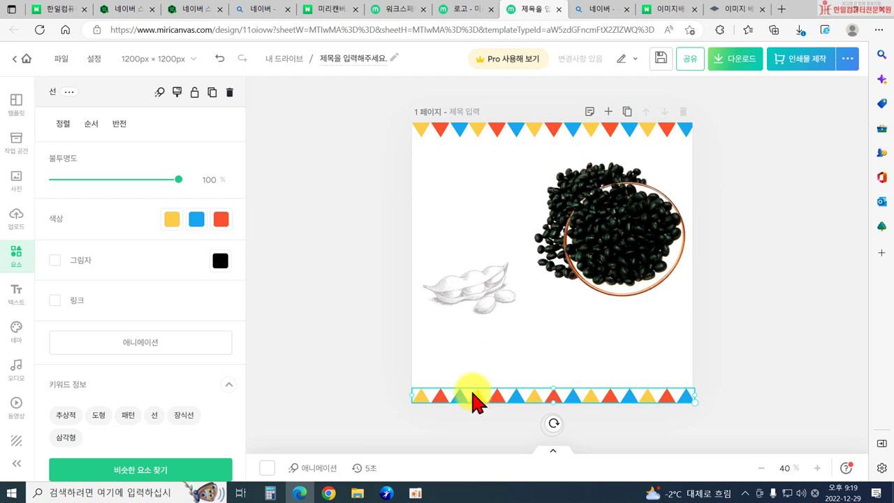
Step: Delete the triangle buntings along the page's bottom and top edges
key("Delete")
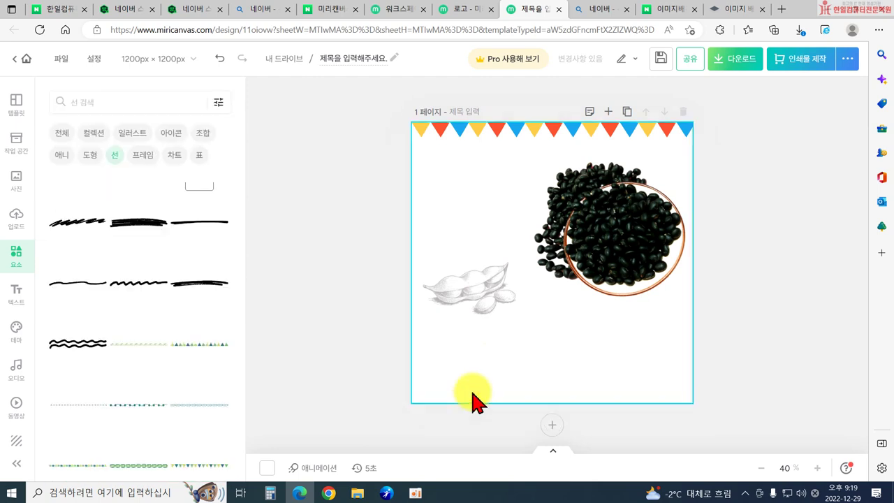
left_click(440, 131)
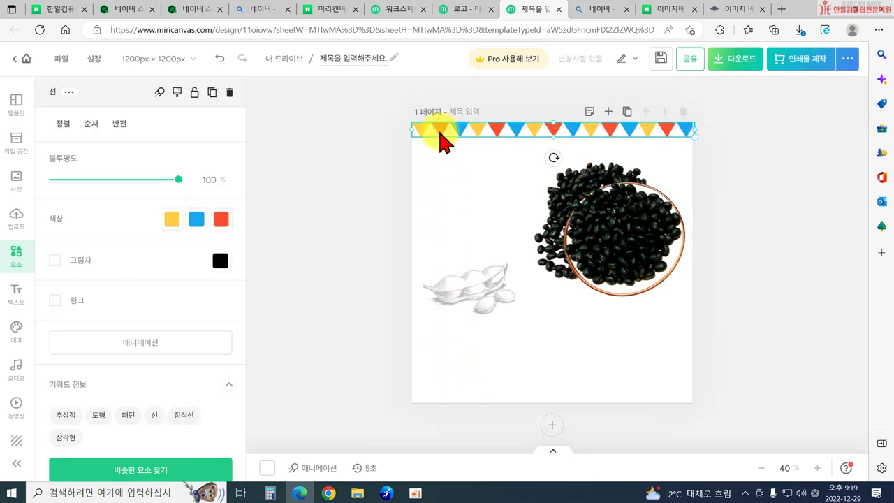
key("Escape")
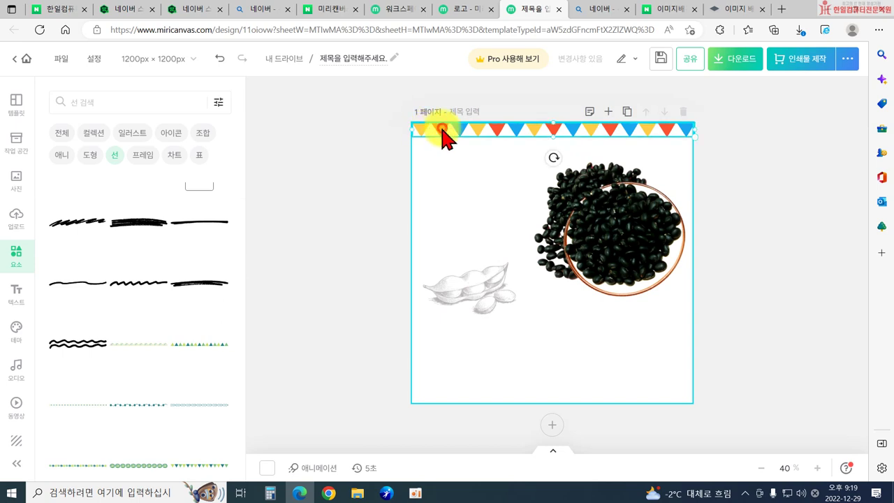
left_click(442, 130)
key("Delete")
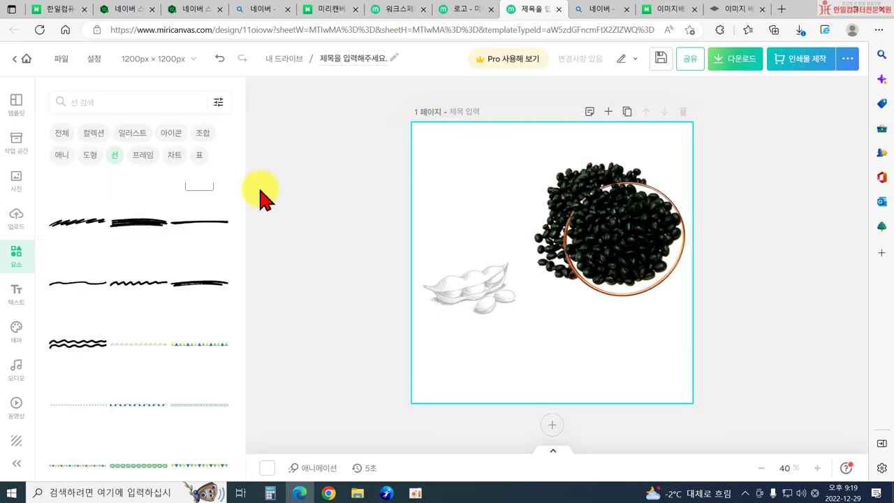
Step: Try a blue dotted decorative line across the middle of the page and remove it
scroll(177, 307, "down", 2)
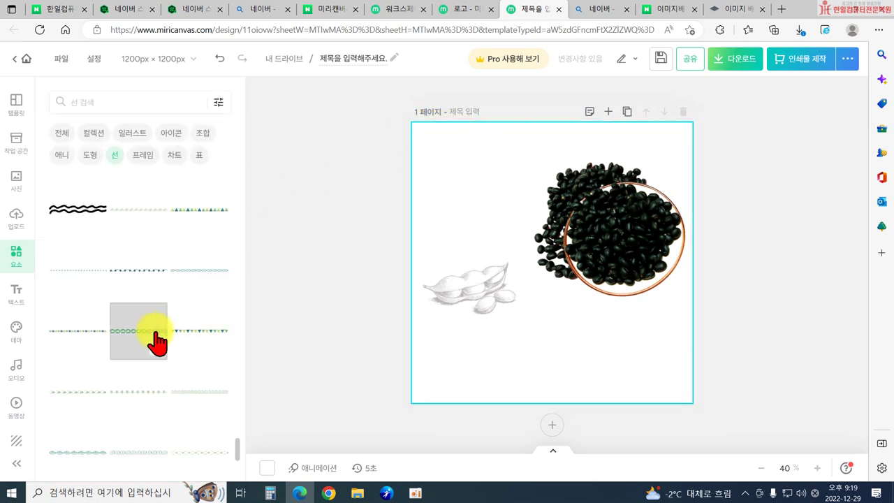
scroll(199, 335, "down", 1)
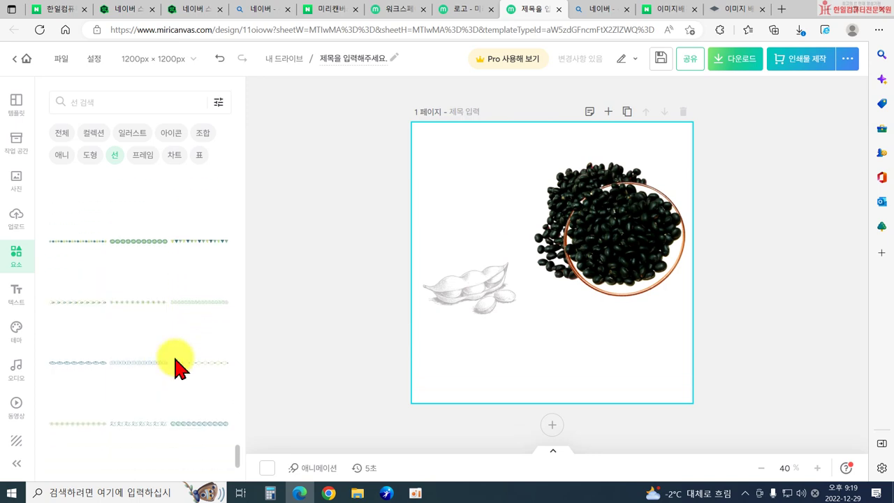
scroll(175, 399, "down", 2)
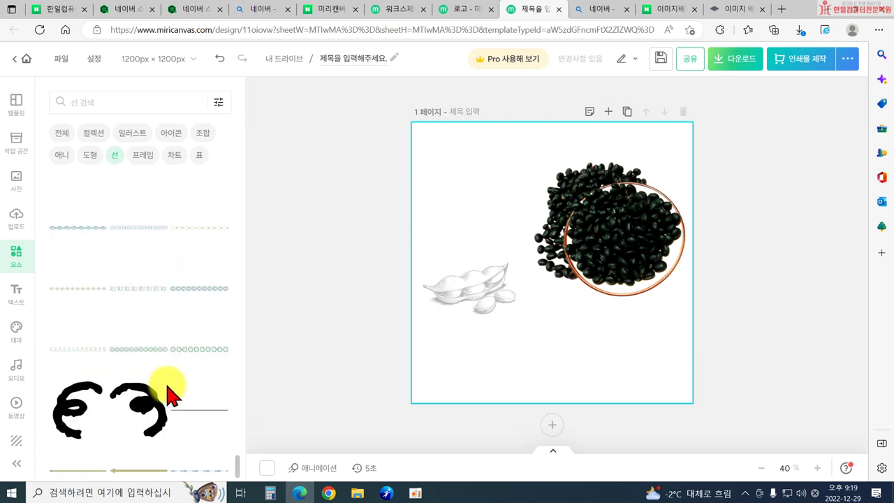
scroll(168, 395, "down", 4)
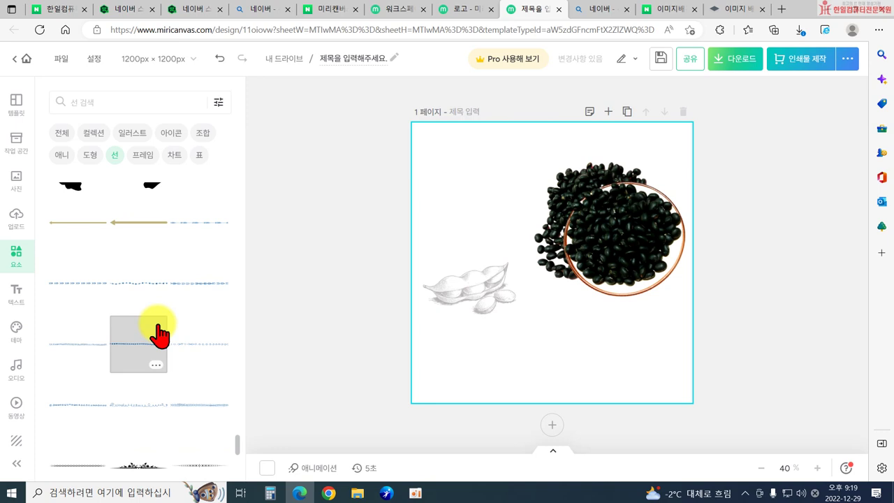
left_click_drag(193, 296, 473, 295)
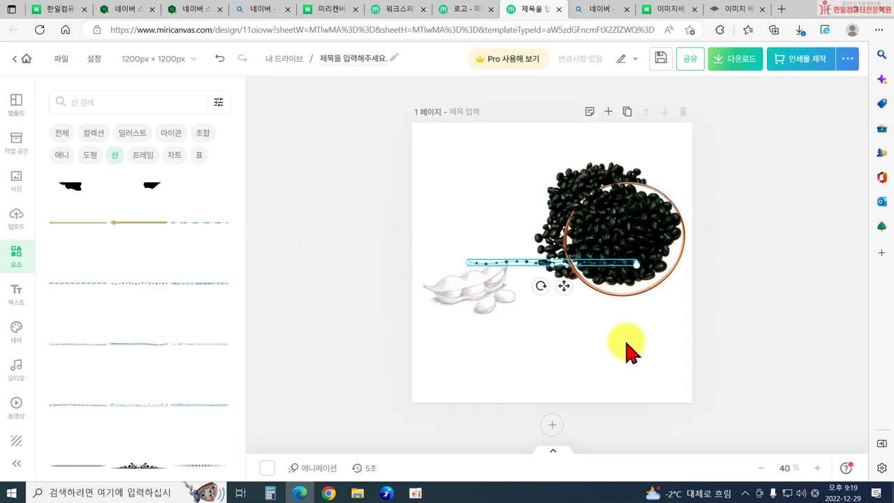
key("Delete")
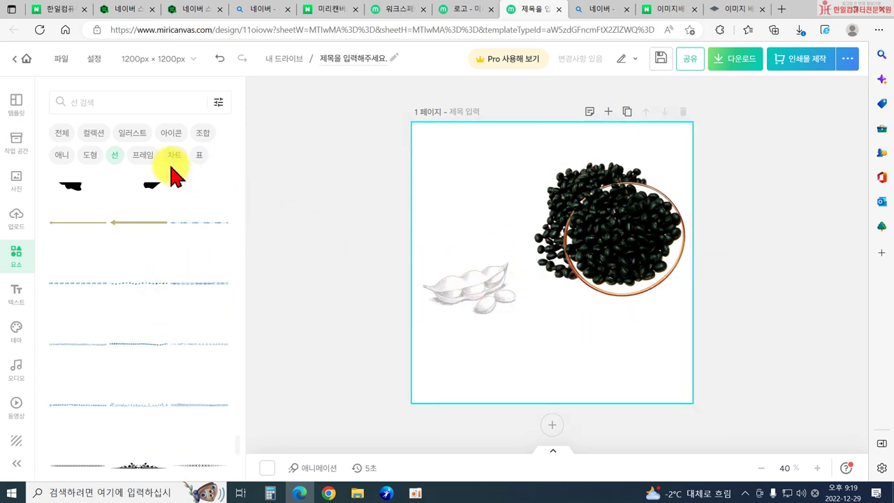
Step: Move the bean pod sketch to the page's lower-left corner and the black bean photo to its upper-right corner
left_click_drag(483, 293, 488, 373)
left_click_drag(607, 234, 626, 208)
left_click(264, 232)
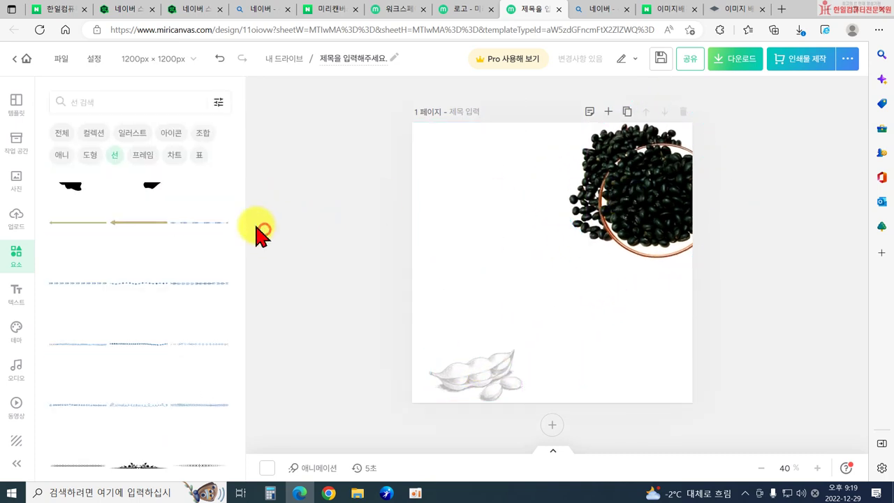
Step: Add a square basic photo frame beside the black beans and stretch it into a tall rectangle above the bean pod sketch
left_click(138, 157)
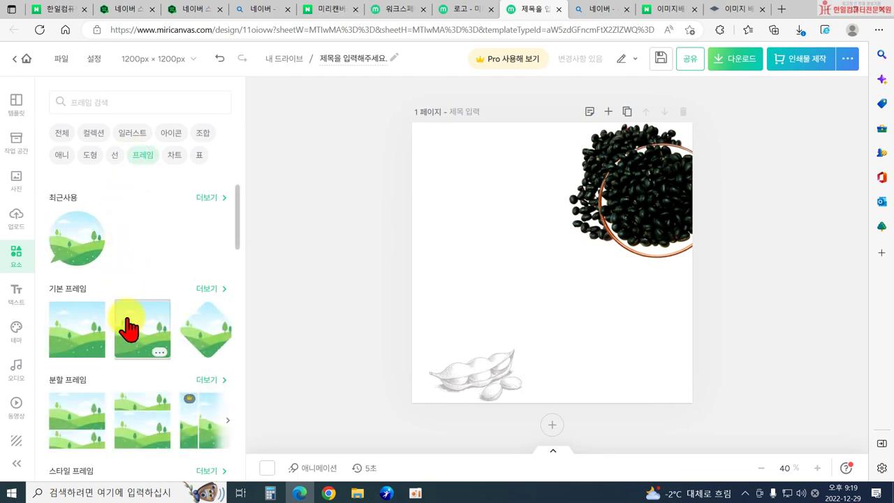
scroll(126, 325, "down", 2)
scroll(74, 304, "down", 2)
scroll(84, 314, "up", 4)
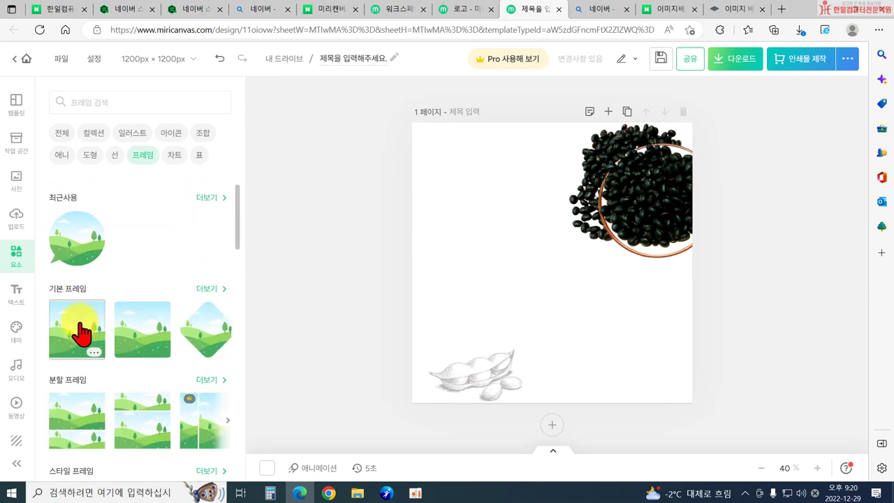
left_click(80, 333)
left_click_drag(565, 281, 523, 236)
left_click_drag(590, 219, 564, 219)
left_click_drag(488, 301, 492, 340)
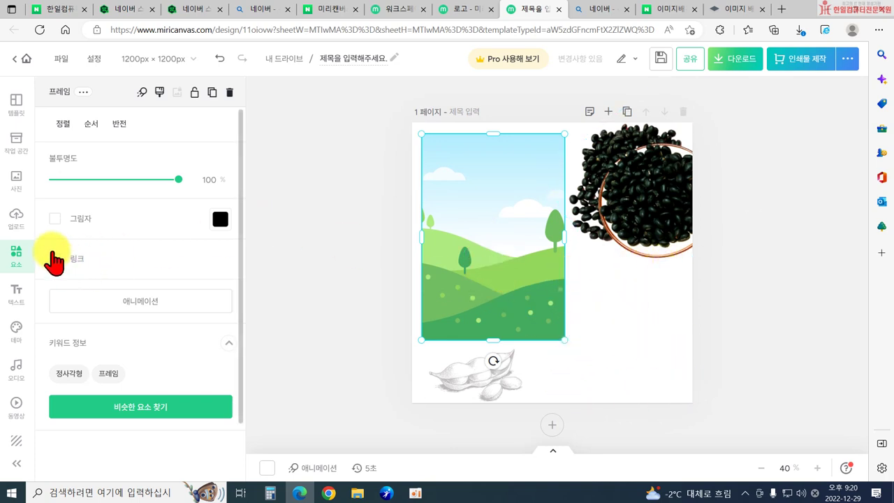
left_click(254, 244)
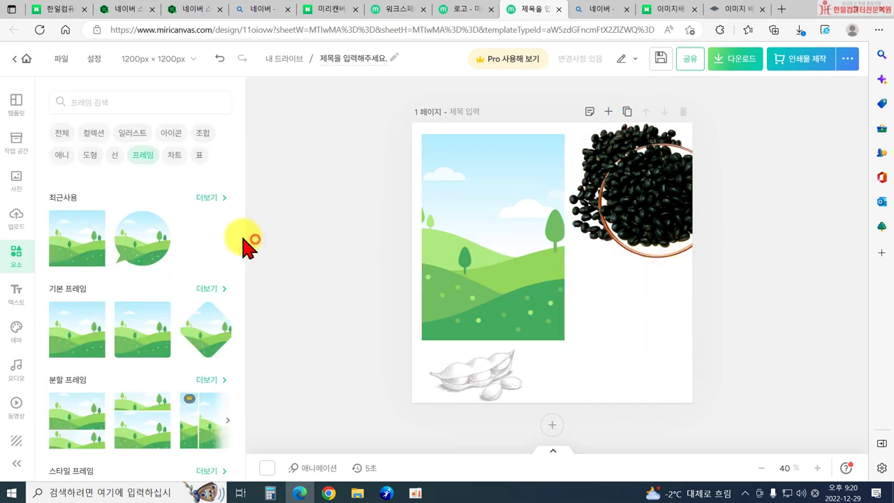
Step: Add a second square frame in the page's lower-right area and enlarge it to fill the space below the black beans
left_click(75, 251)
left_click_drag(467, 179, 553, 269)
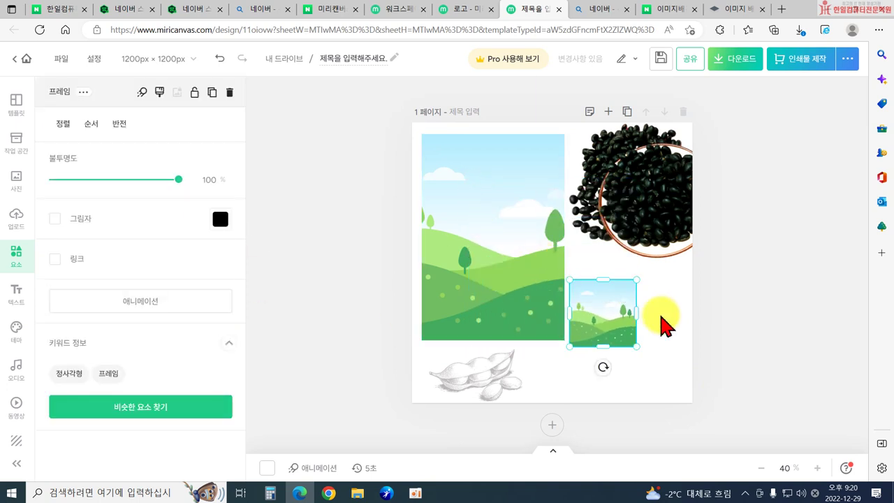
left_click_drag(639, 310, 677, 312)
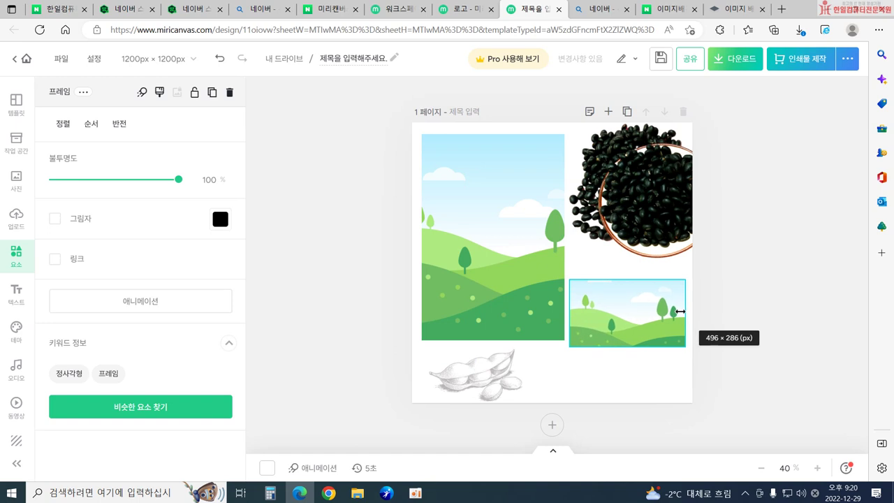
left_click_drag(635, 387, 636, 392)
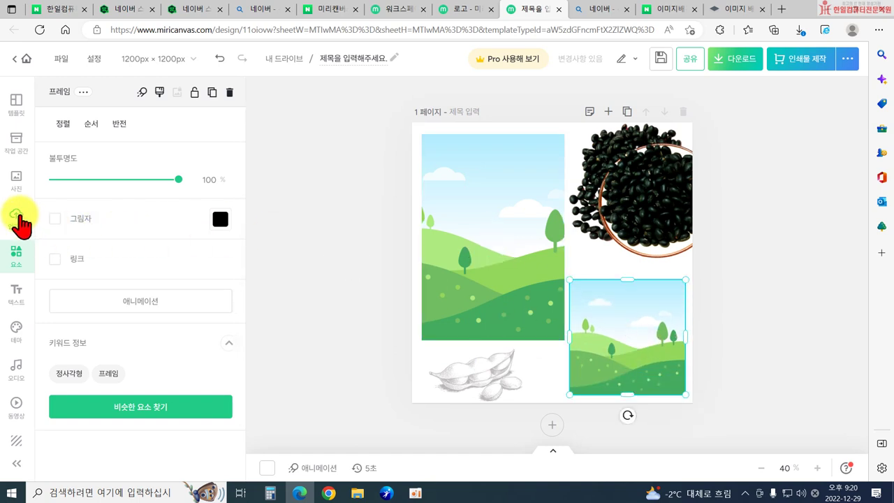
Step: Fill the tall frame with the uploaded soup photo that has its background and the lower-right frame with the fish photo
left_click(17, 218)
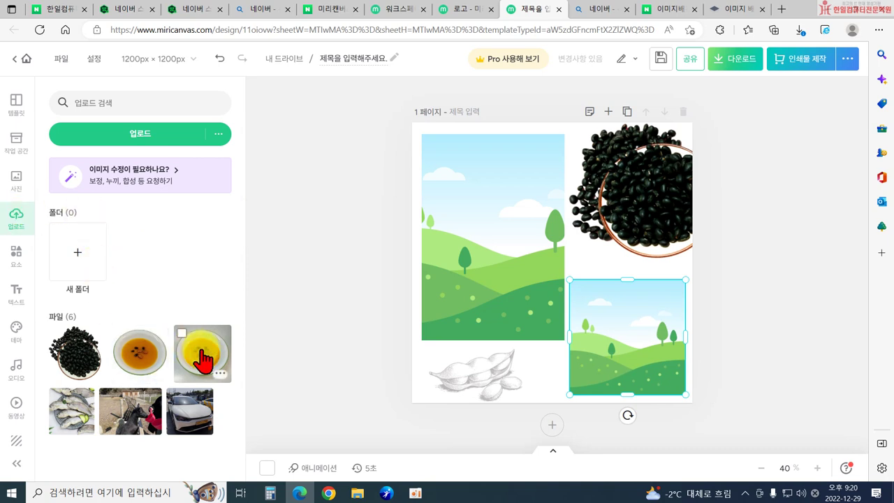
left_click_drag(200, 353, 458, 271)
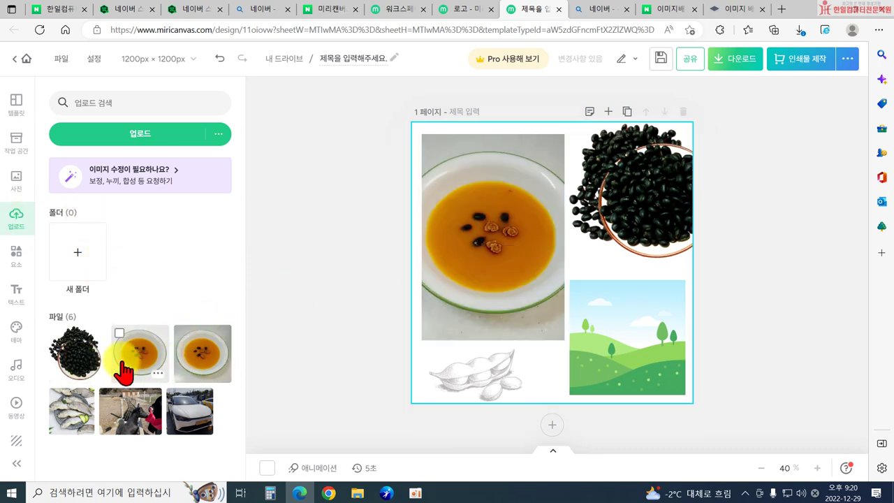
left_click_drag(70, 402, 608, 375)
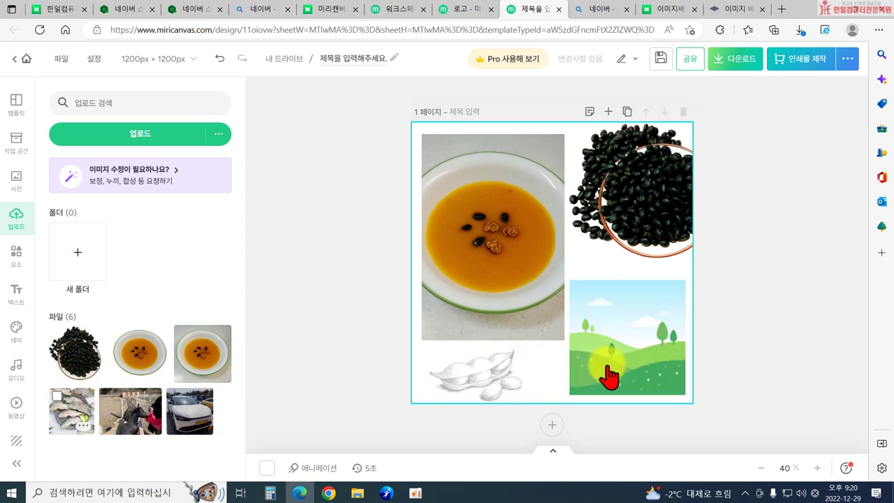
left_click(286, 356)
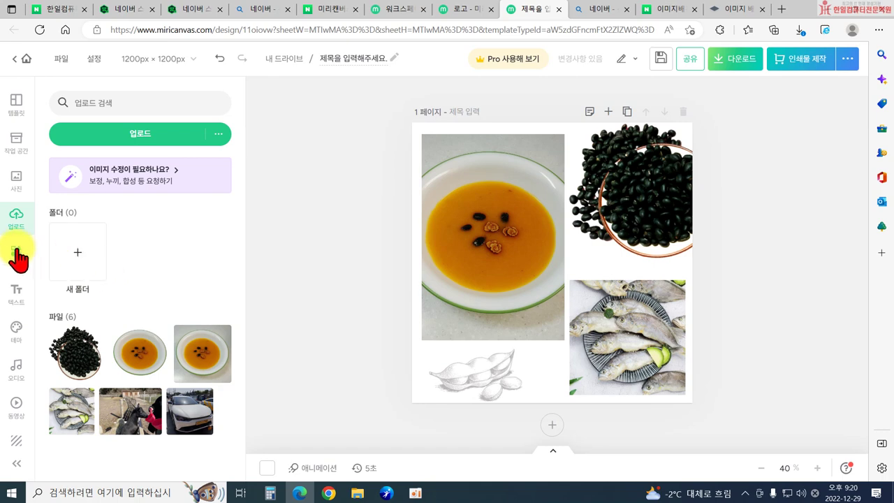
Step: Enlarge the soup photo inside its frame and reposition it so the bowl fills more of the crop
left_click(12, 187)
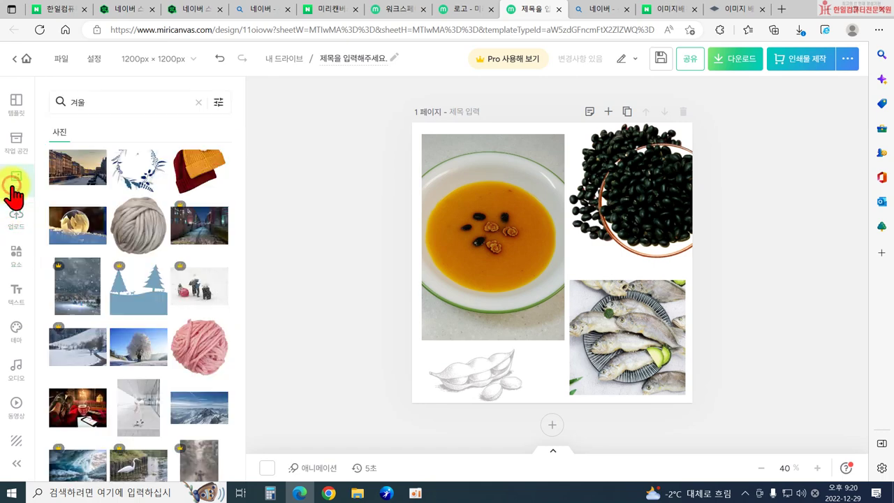
left_click(11, 250)
left_click(150, 155)
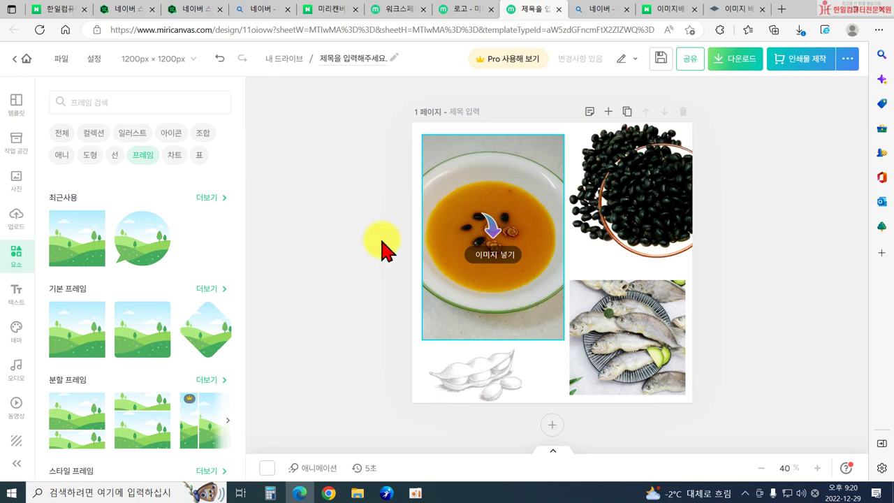
double_click(485, 290)
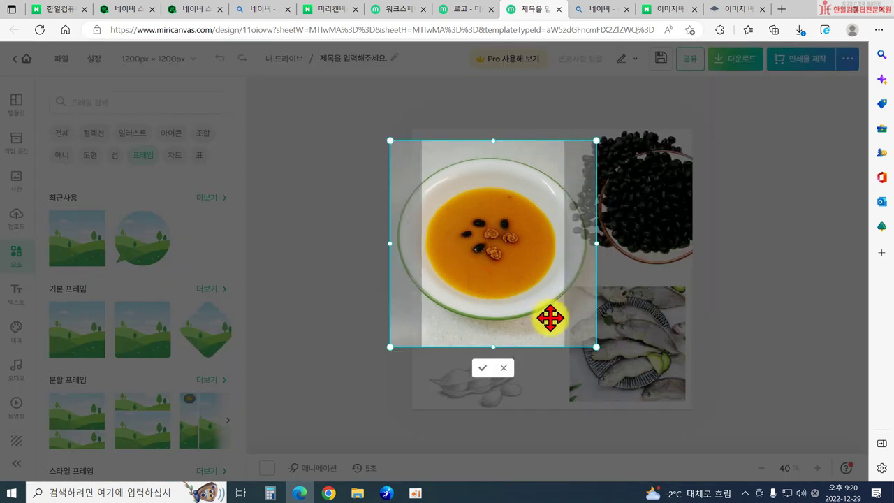
left_click_drag(595, 347, 635, 395)
left_click_drag(559, 326, 515, 296)
left_click(335, 326)
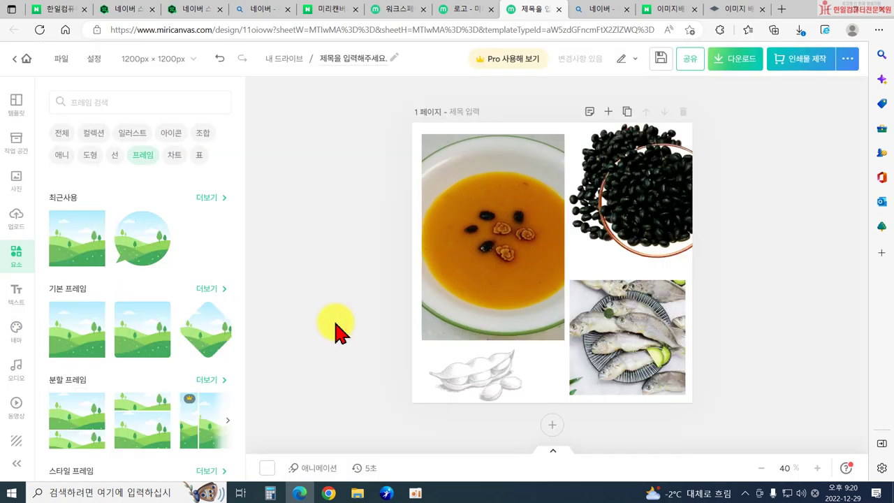
Step: Set the soup photo's brightness to 21 and contrast to 31, and nudge its frame slightly left
left_click(520, 262)
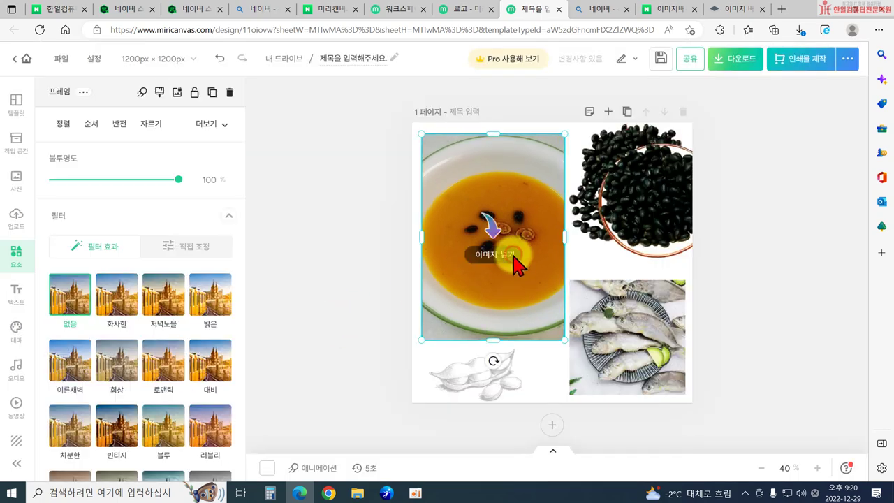
left_click(177, 250)
left_click_drag(116, 300, 129, 300)
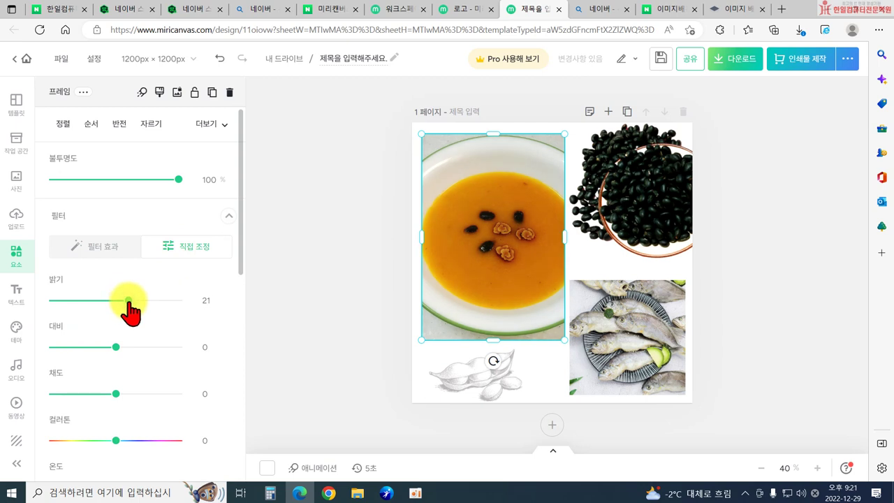
left_click_drag(119, 344, 124, 347)
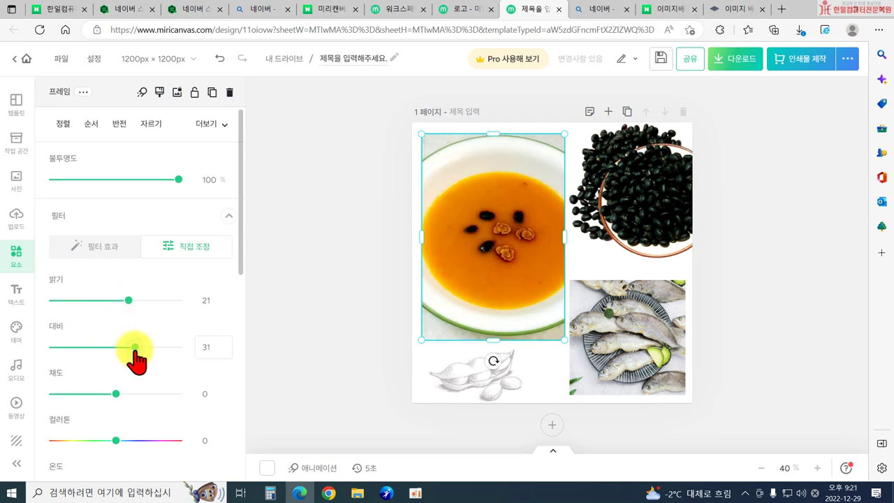
left_click(310, 297)
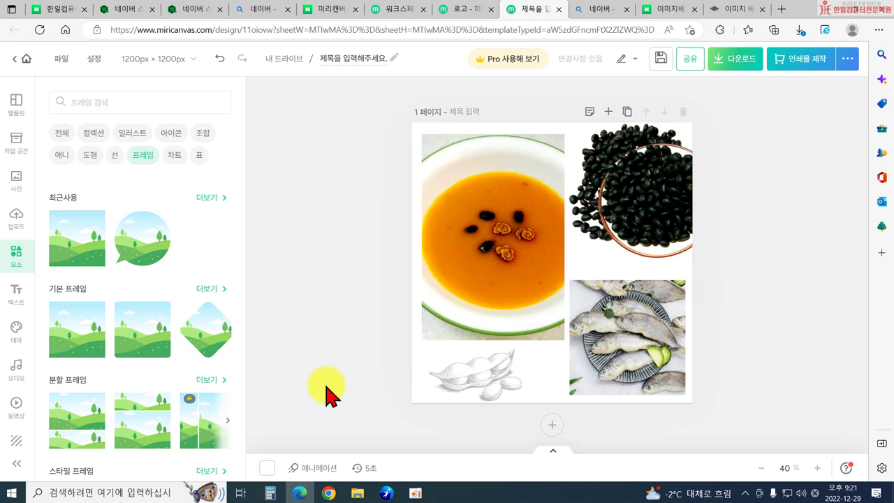
left_click(457, 273)
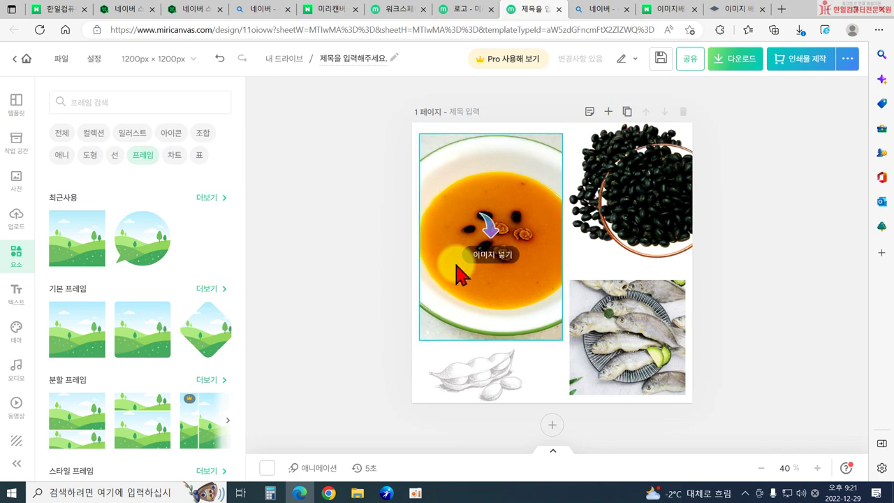
left_click(320, 319)
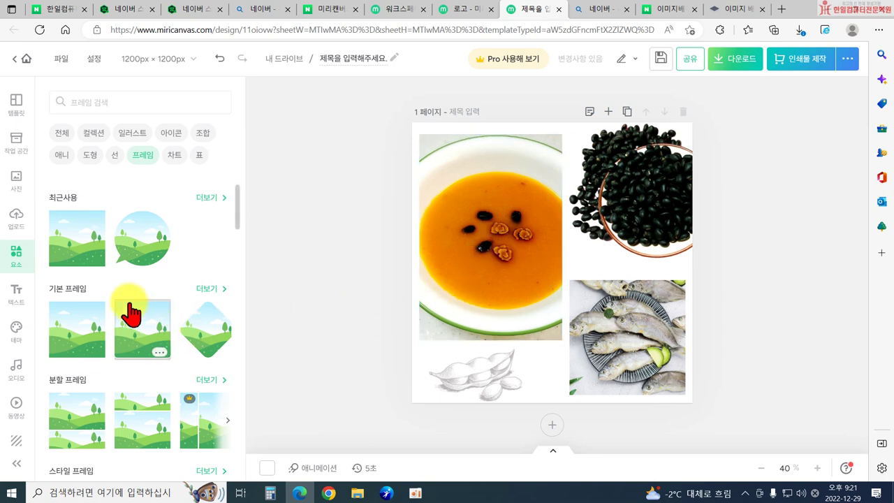
Step: Add the grey smartphone mockup frame to the page and fill its screen with the winter city street photo
scroll(115, 262, "down", 3)
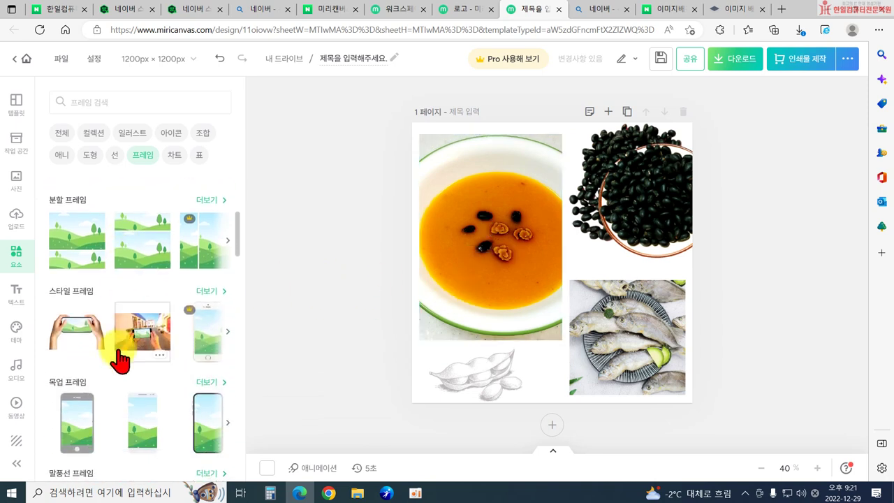
scroll(124, 354, "down", 1)
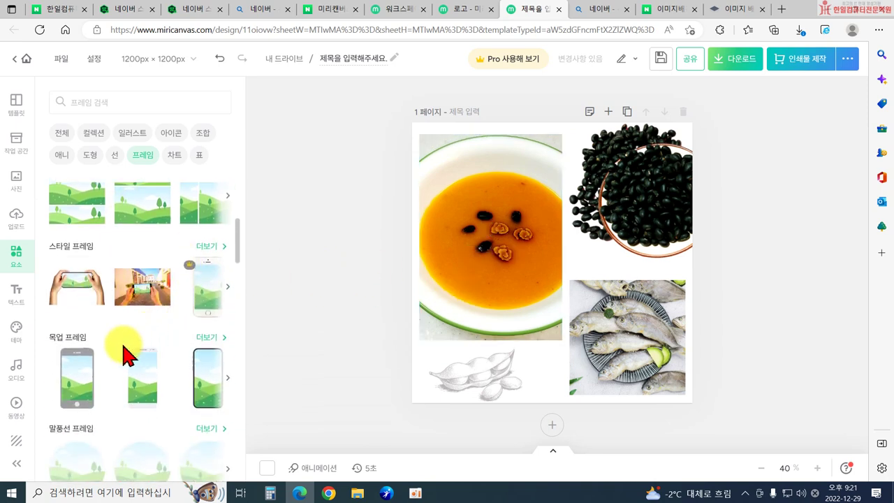
scroll(138, 391, "down", 2)
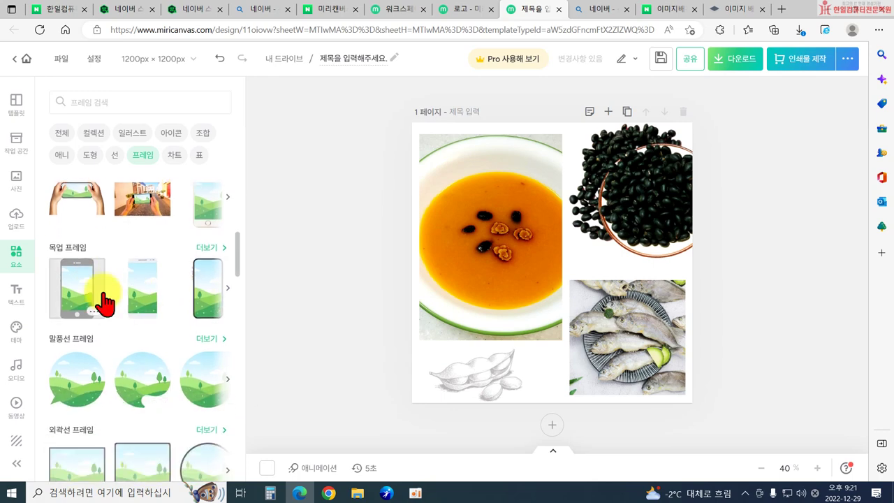
left_click(89, 293)
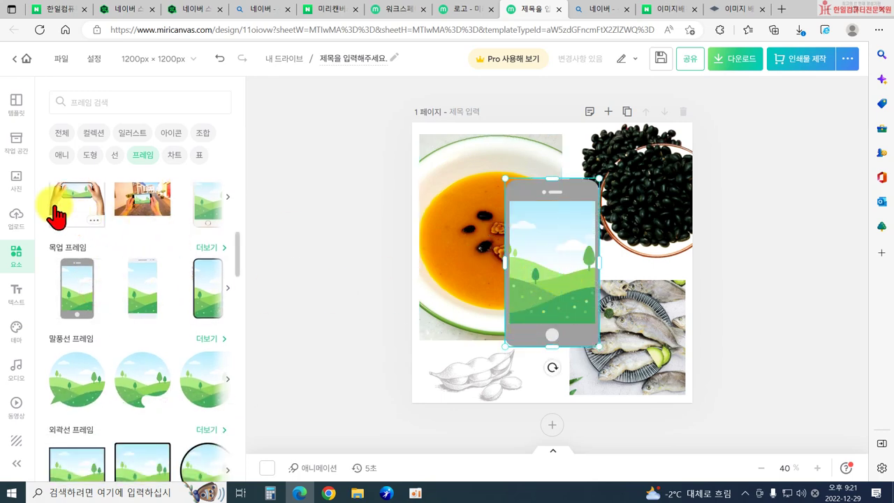
left_click(17, 183)
left_click_drag(77, 171, 552, 279)
left_click(361, 338)
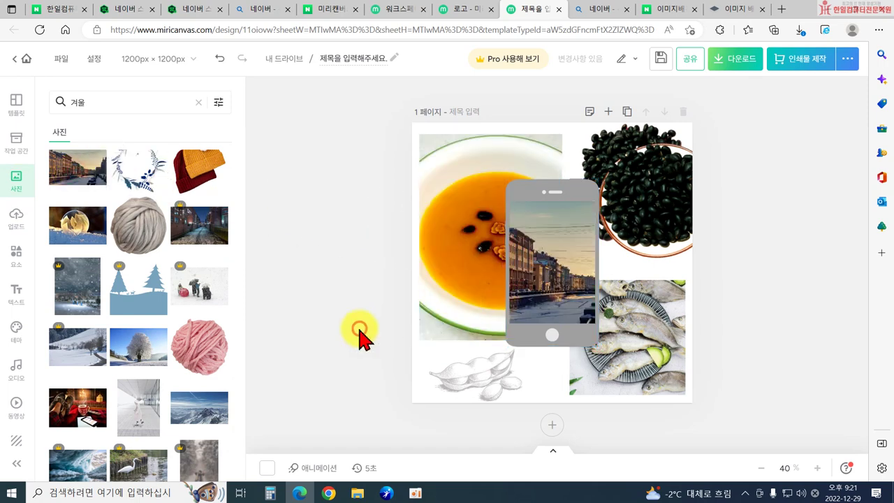
Step: Delete the street photo from the smartphone frame and remove the frame itself
left_click(522, 336)
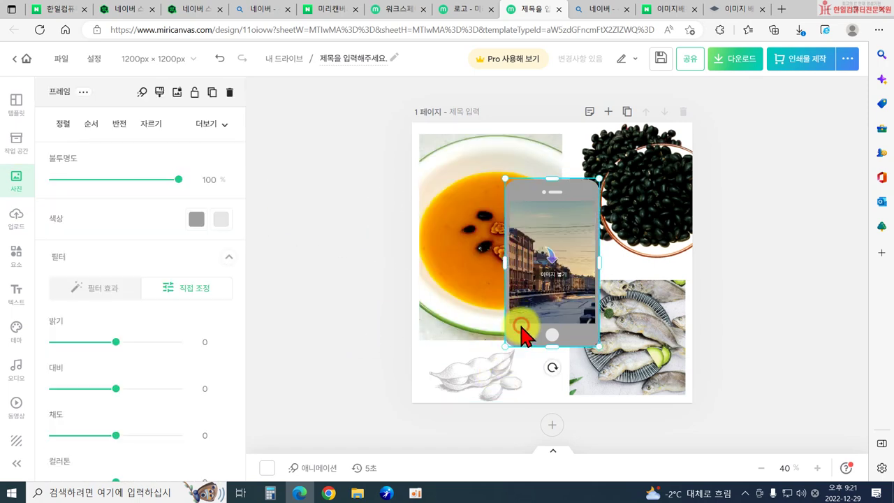
key("Delete")
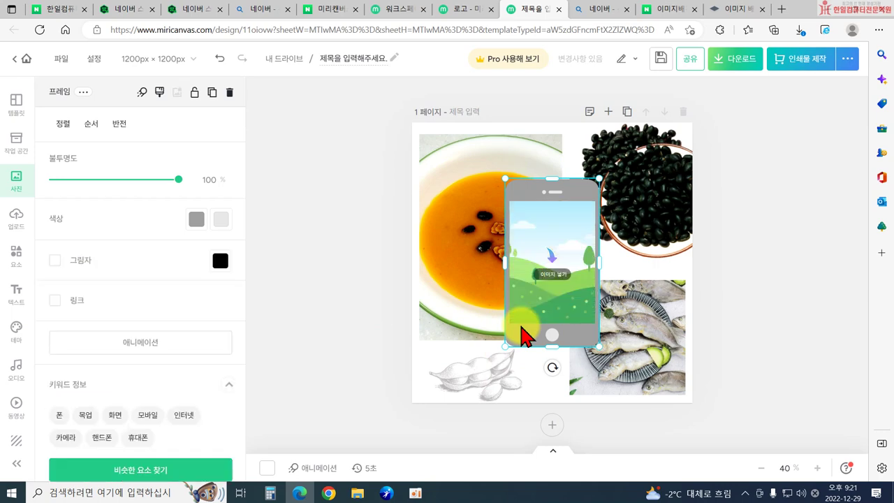
key("Delete")
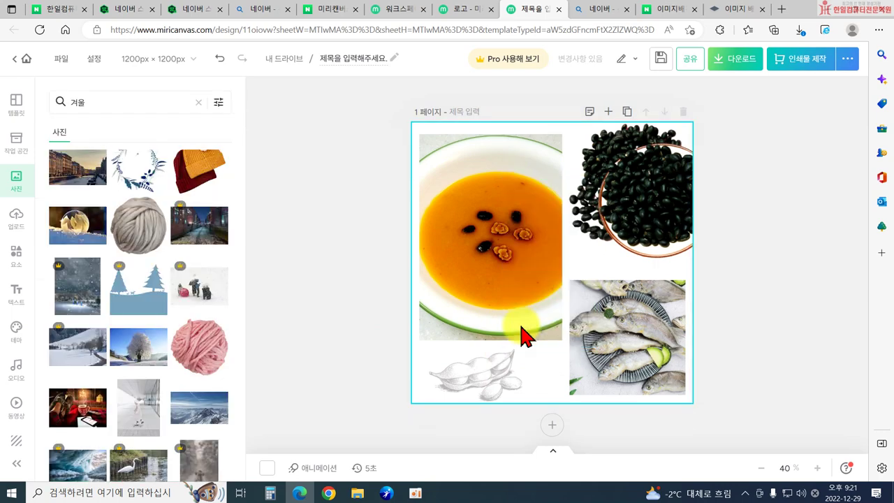
Step: Show the chart (차트) collection among the design elements
scroll(252, 248, "down", 4)
scroll(253, 251, "down", 5)
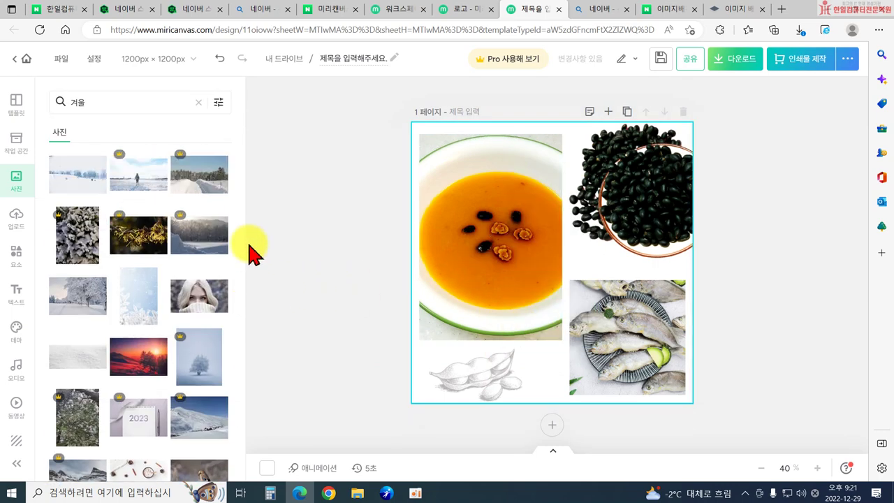
left_click(18, 254)
left_click(173, 155)
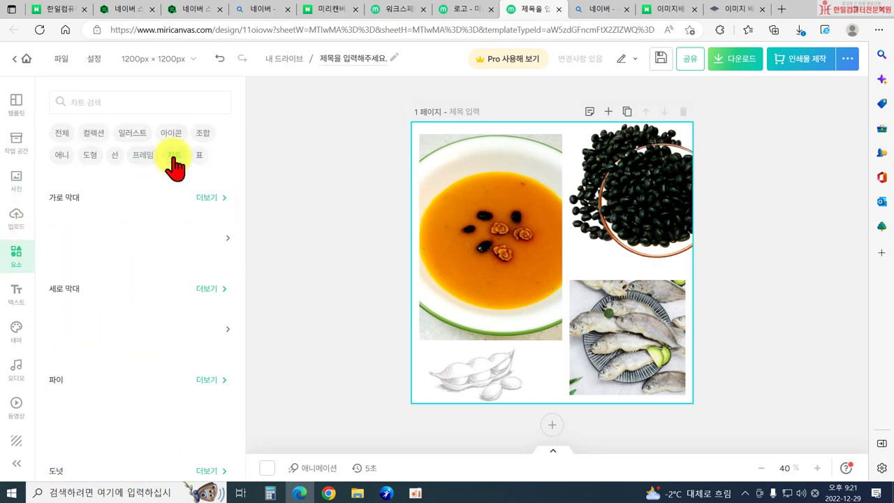
Step: Delete the fish photo and its square frame from below the black beans
left_click(603, 335)
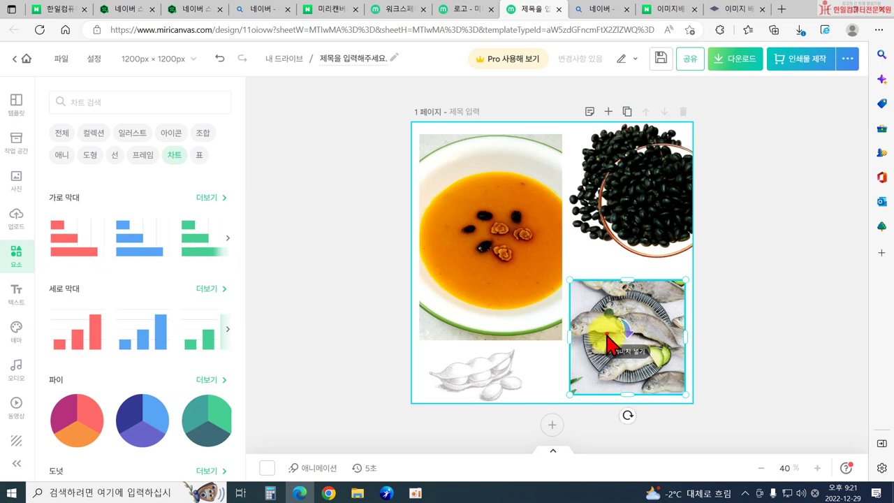
key("Delete")
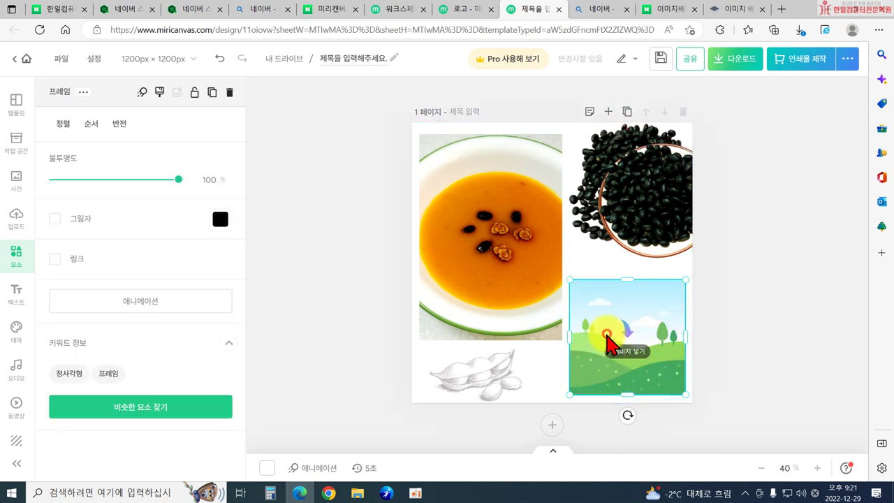
key("Delete")
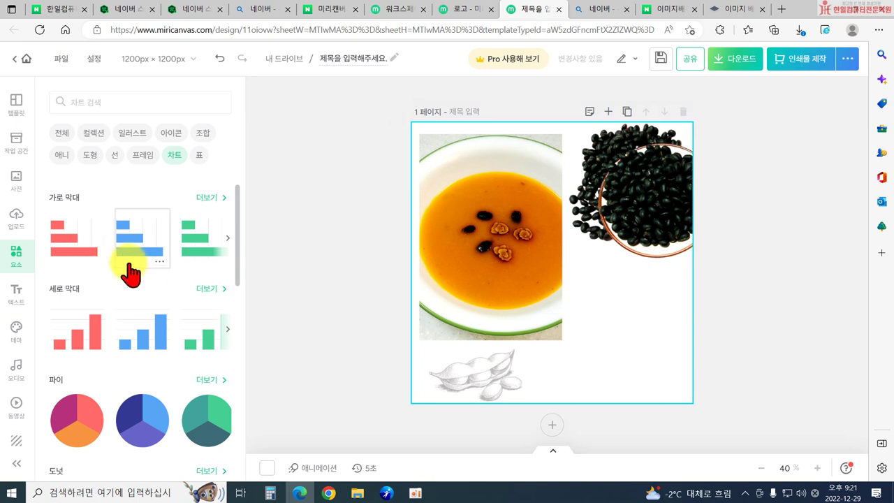
Step: Add the red horizontal bar chart, shrink it and place it in the empty area below the black beans
scroll(85, 356, "down", 1)
scroll(119, 349, "down", 4)
scroll(127, 342, "up", 3)
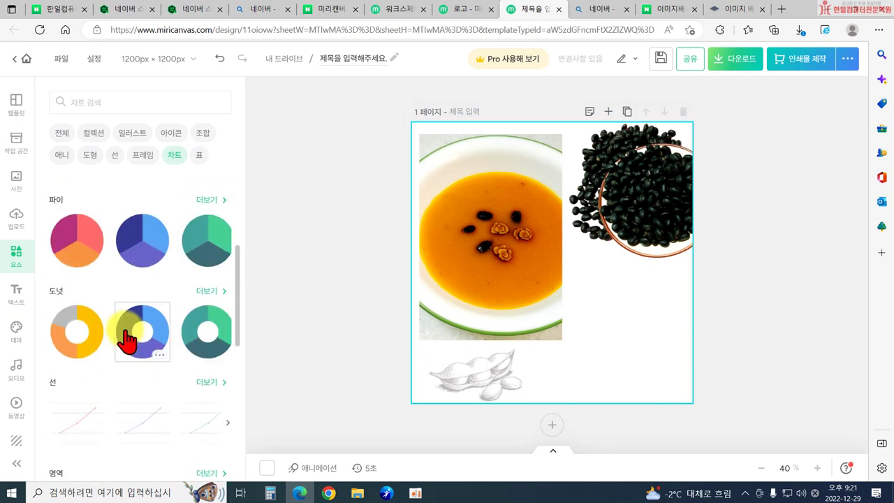
scroll(126, 341, "up", 3)
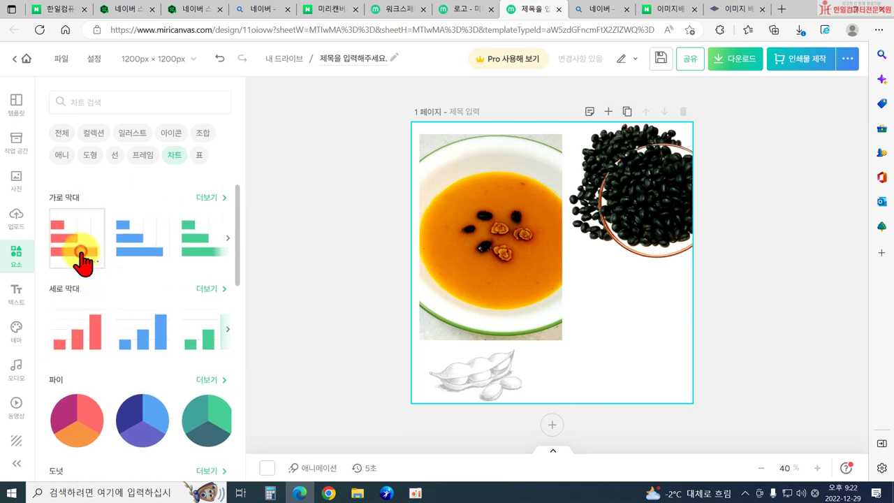
left_click(82, 261)
left_click_drag(554, 301, 610, 365)
left_click_drag(692, 404, 654, 375)
left_click_drag(588, 358, 625, 347)
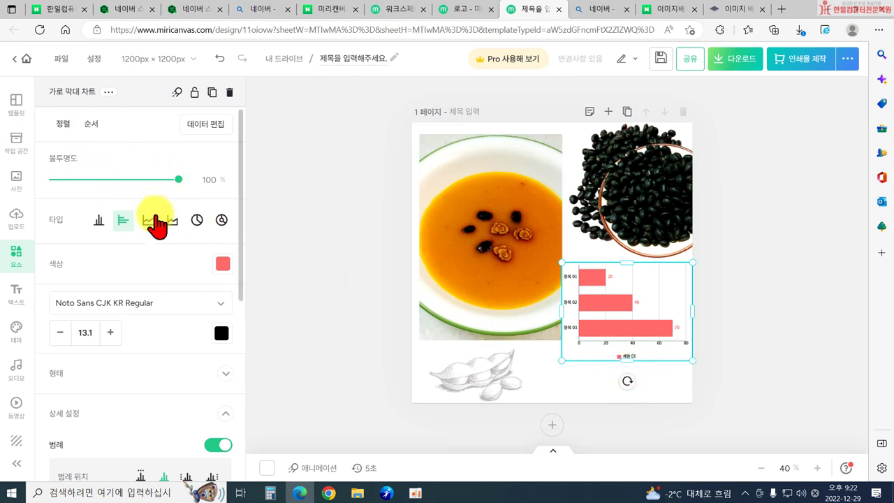
Step: Set the bar chart's legend position to above the bars
scroll(144, 304, "down", 3)
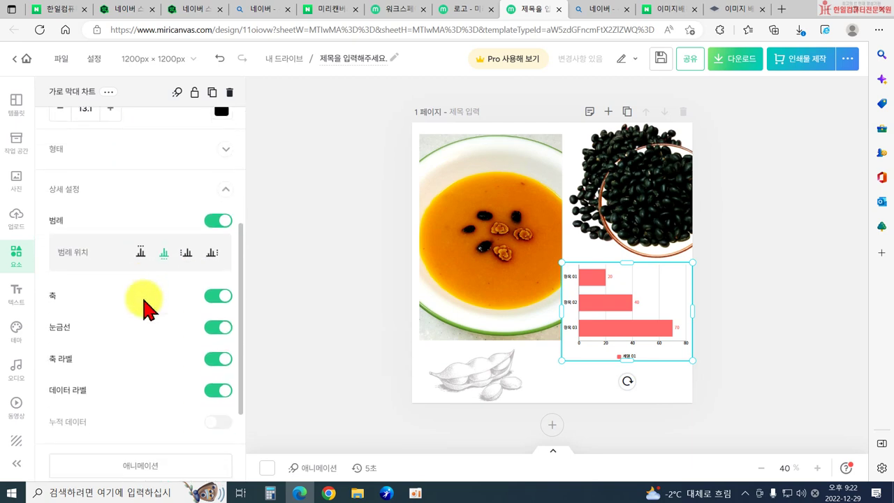
left_click(141, 252)
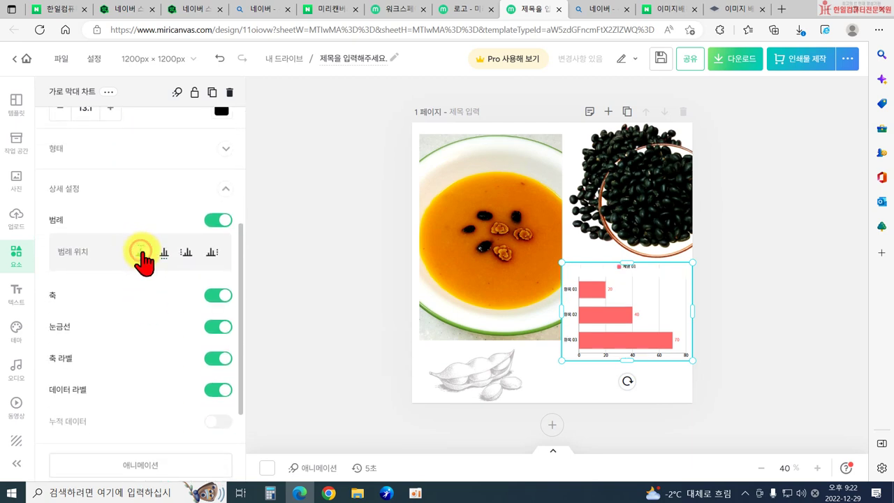
scroll(91, 395, "down", 2)
scroll(108, 380, "up", 5)
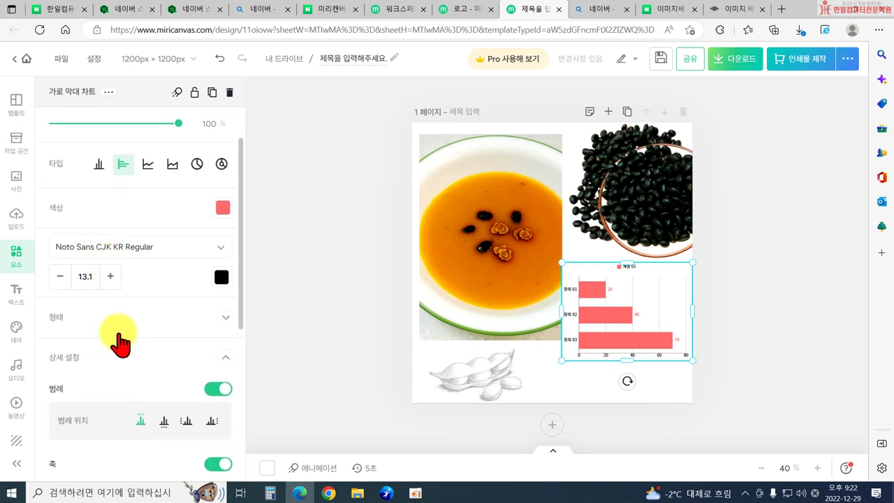
scroll(98, 190, "up", 1)
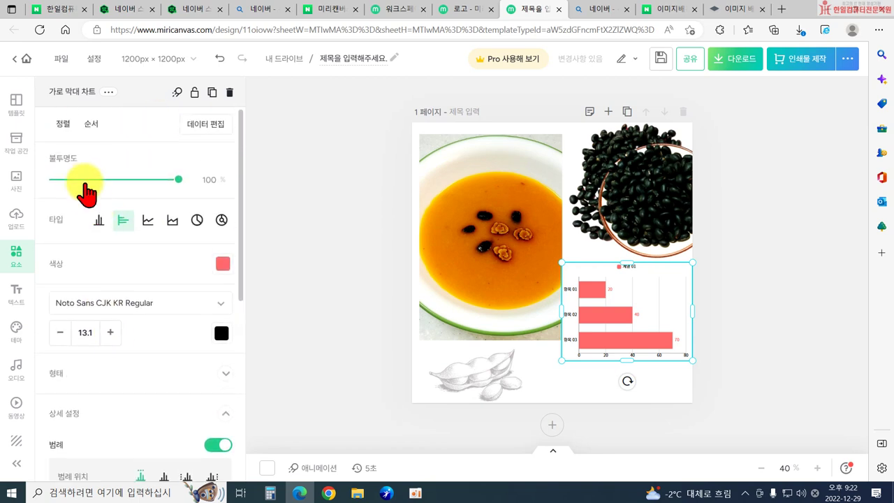
Step: Inspect the bar chart's data sheet and its minimum and maximum value settings, and delete the chart
left_click(199, 125)
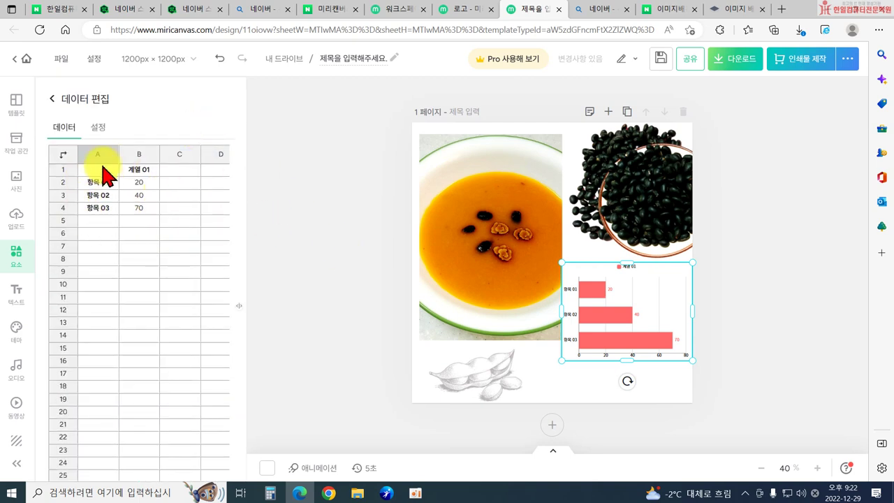
left_click(98, 127)
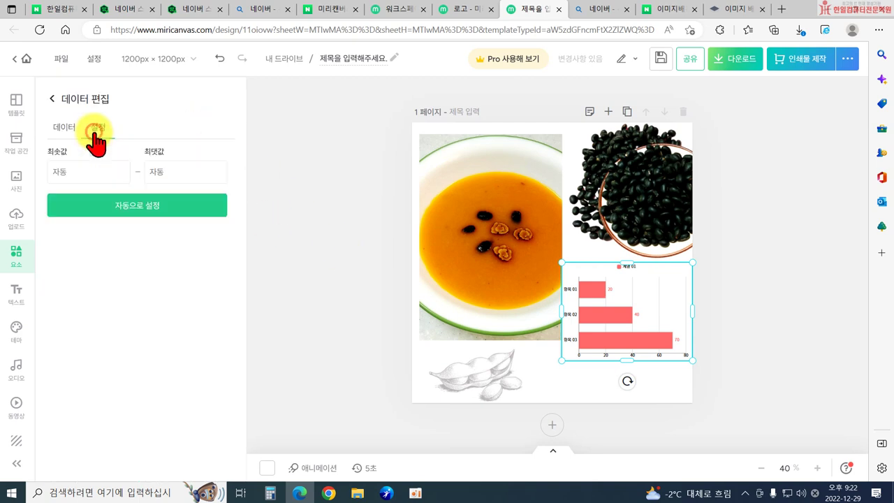
left_click(53, 99)
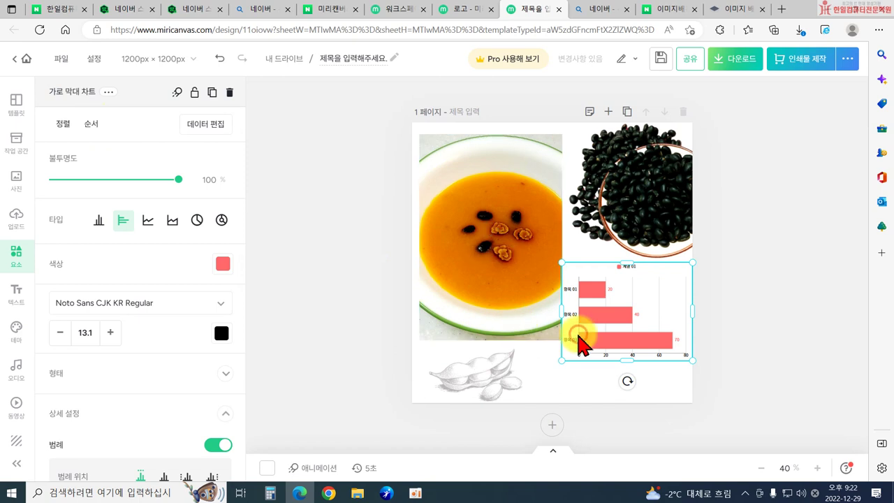
key("Delete")
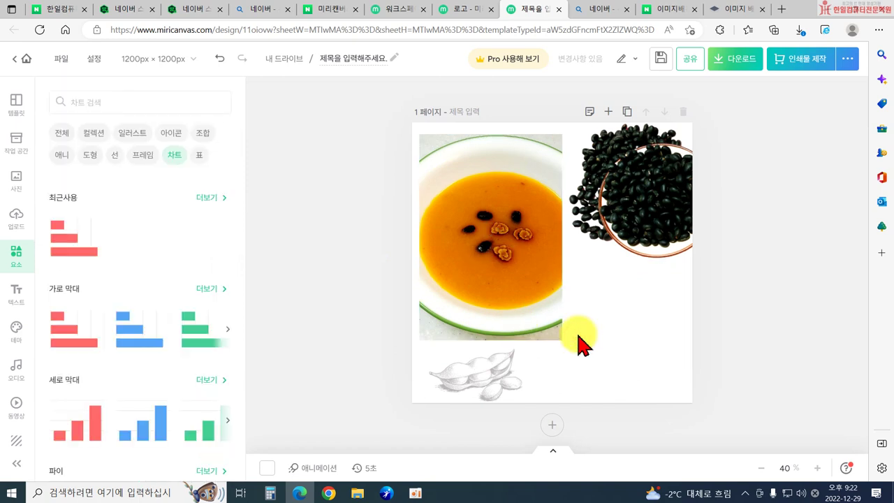
Step: Look through the basic-style (기본 스타일) table designs and clear that search term
left_click(203, 159)
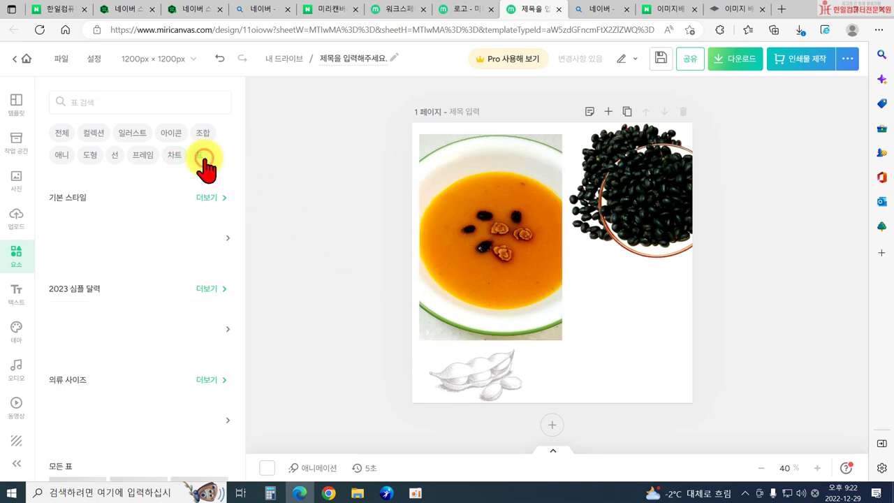
left_click(208, 198)
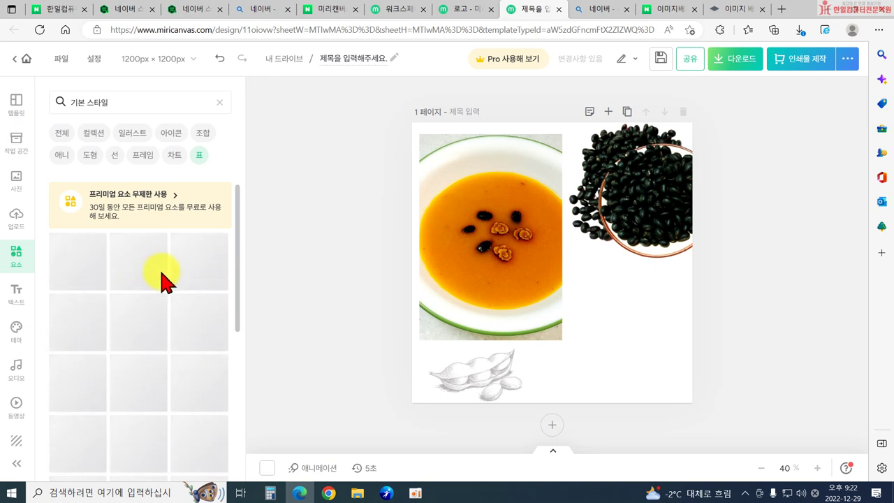
scroll(224, 295, "down", 1)
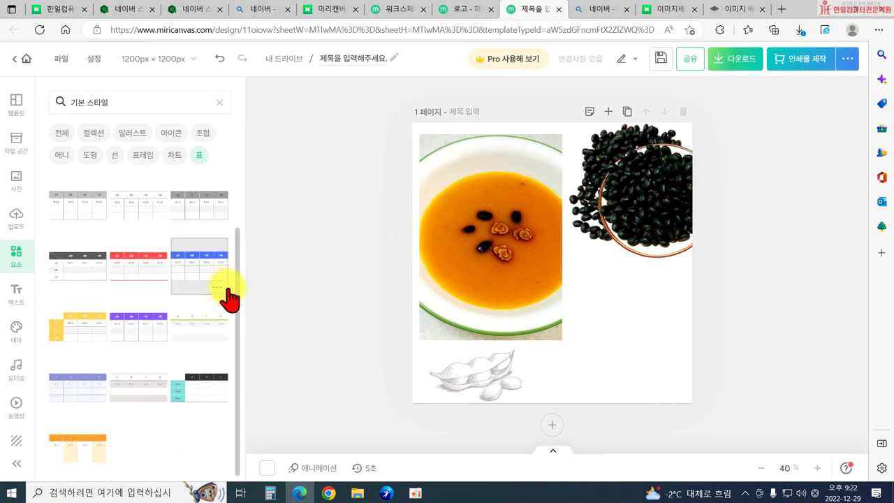
scroll(146, 301, "up", 1)
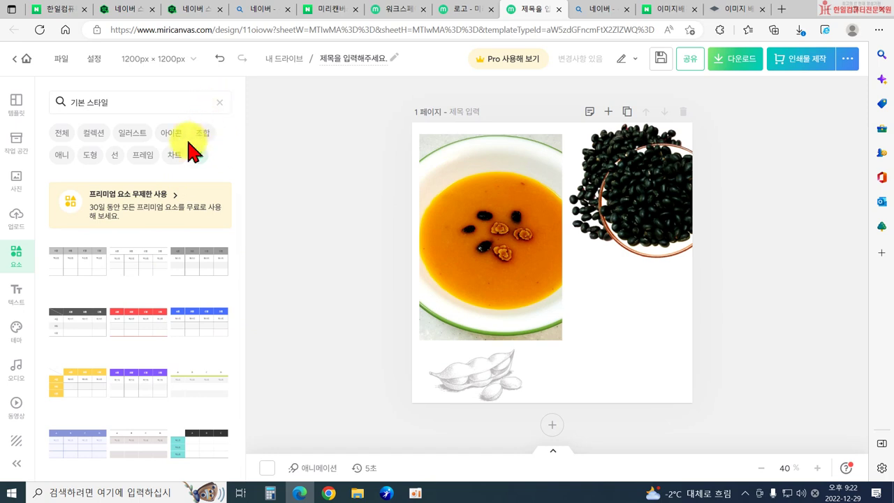
left_click(218, 103)
Step: Add a 4-row, 5-column clothing-size (의류 사이즈) table and move it toward the page's left edge
scroll(105, 259, "down", 3)
scroll(110, 323, "down", 1)
left_click(208, 201)
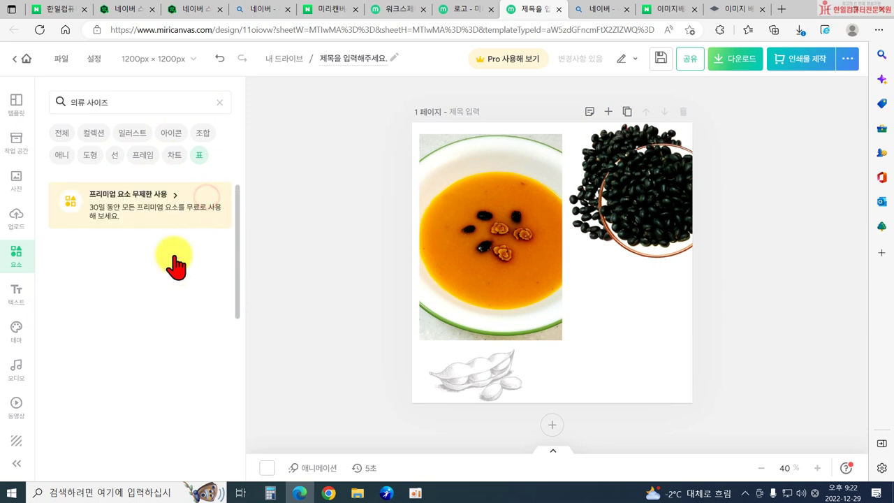
scroll(130, 349, "down", 2)
left_click(90, 416)
left_click_drag(467, 277, 416, 319)
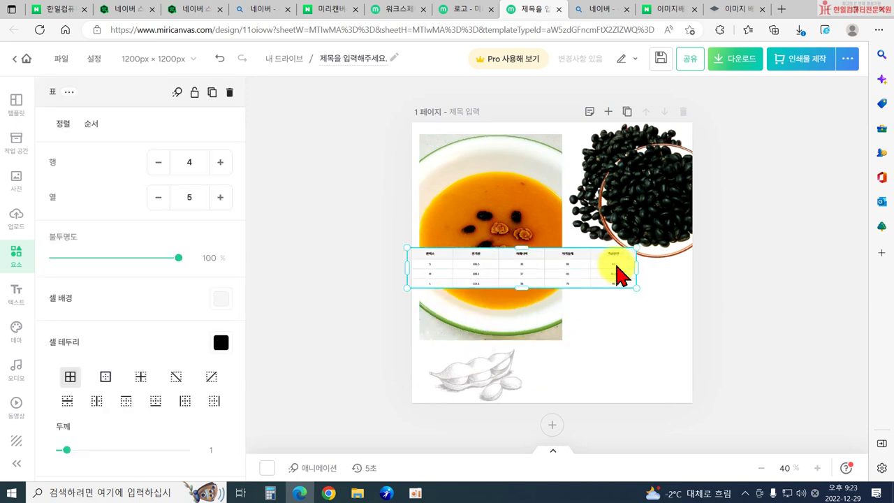
Step: Enlarge the clothing-size table to nearly the page width and place it below the soup photo
left_click_drag(634, 285, 668, 296)
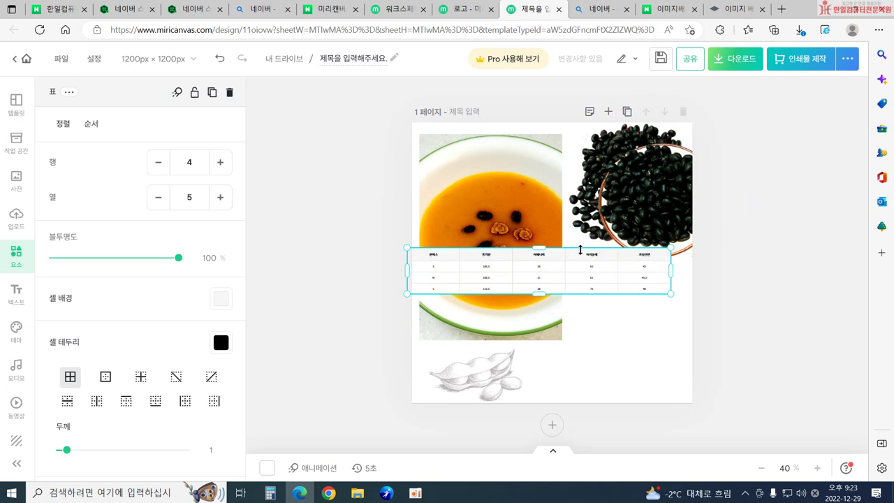
left_click(599, 335)
left_click_drag(574, 255, 584, 349)
left_click(712, 302)
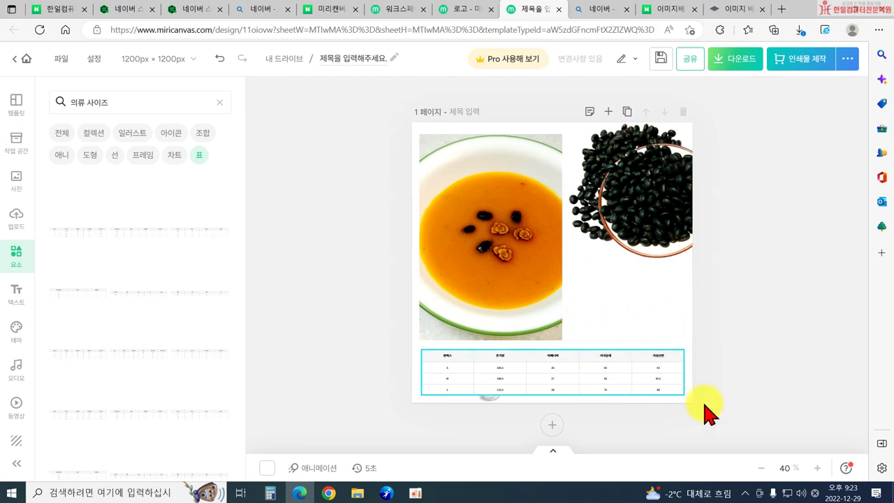
Step: Try selecting individual cells in the clothing-size table, and delete the whole table
left_click(495, 379)
left_click(495, 379)
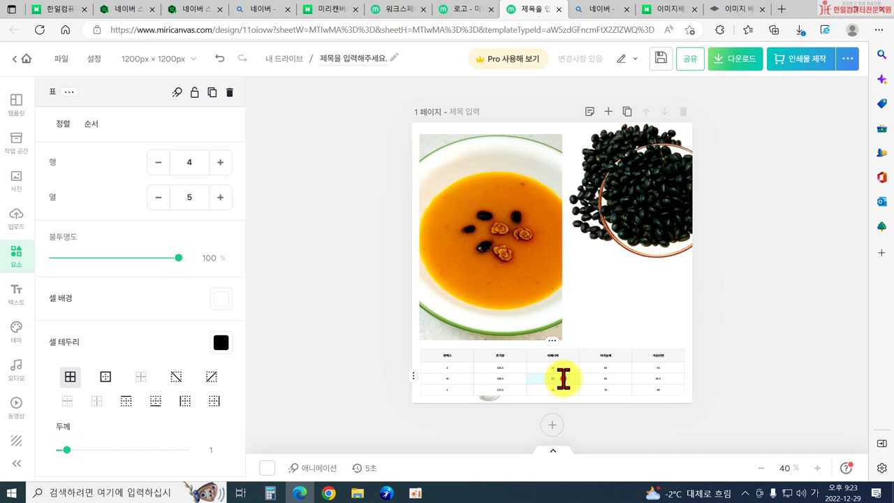
left_click(730, 337)
left_click(599, 360)
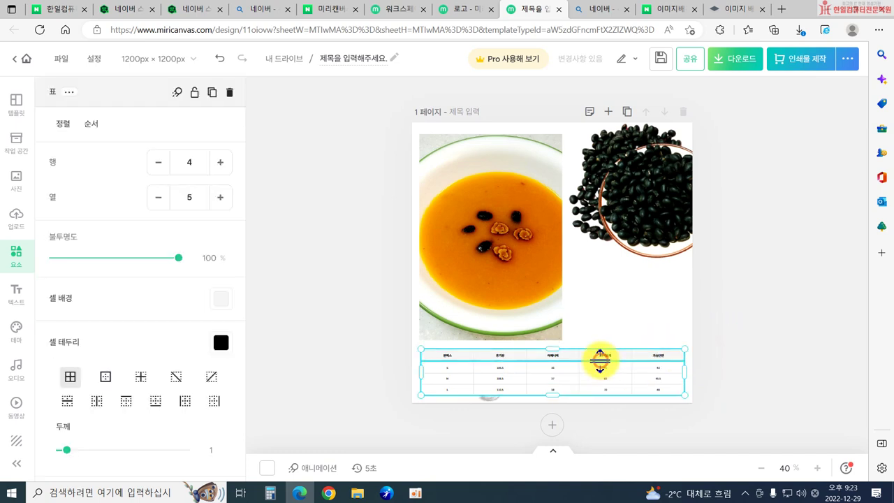
key("Delete")
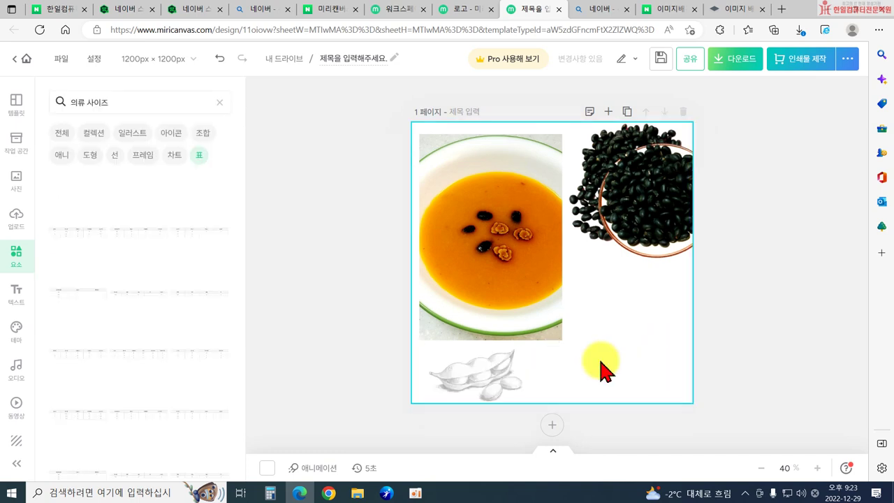
Step: Move the black bean photo so it overlaps the soup photo's right edge, and arrange it in front of the soup photo
left_click(267, 280)
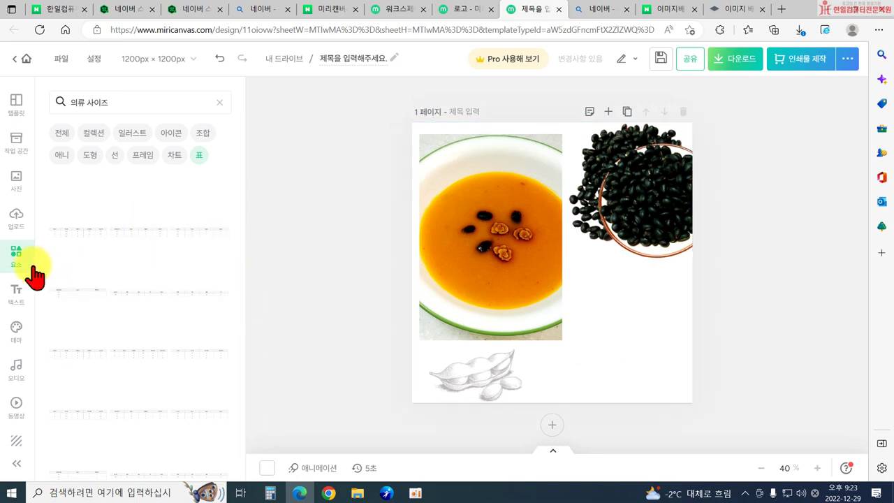
mouse_move(612, 223)
left_mouse_down()
mouse_move(618, 241)
mouse_move(612, 236)
left_mouse_up()
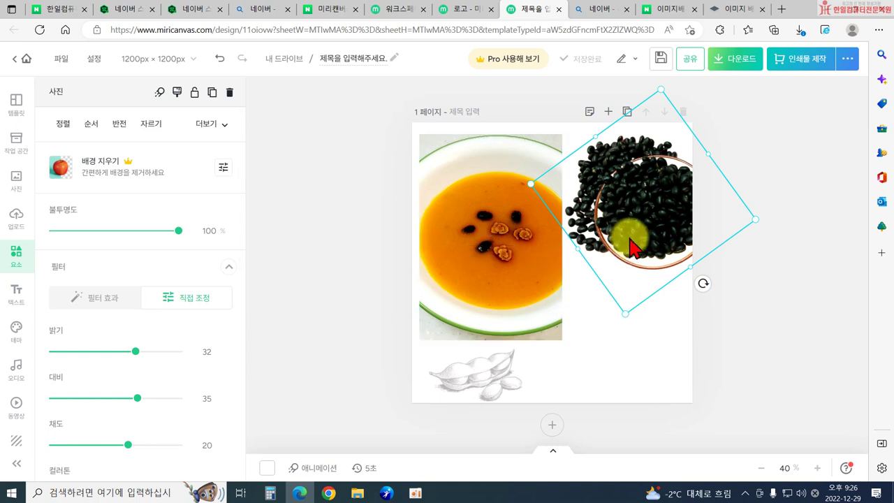
left_click_drag(631, 244, 636, 219)
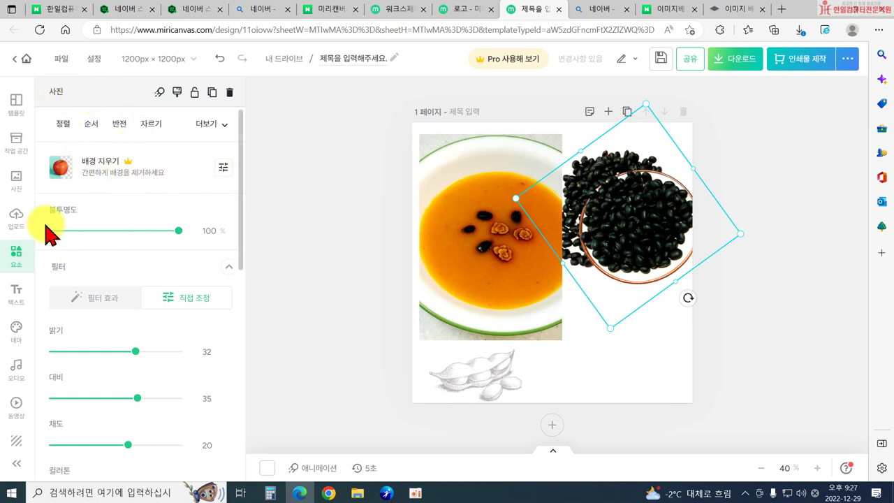
left_click(99, 125)
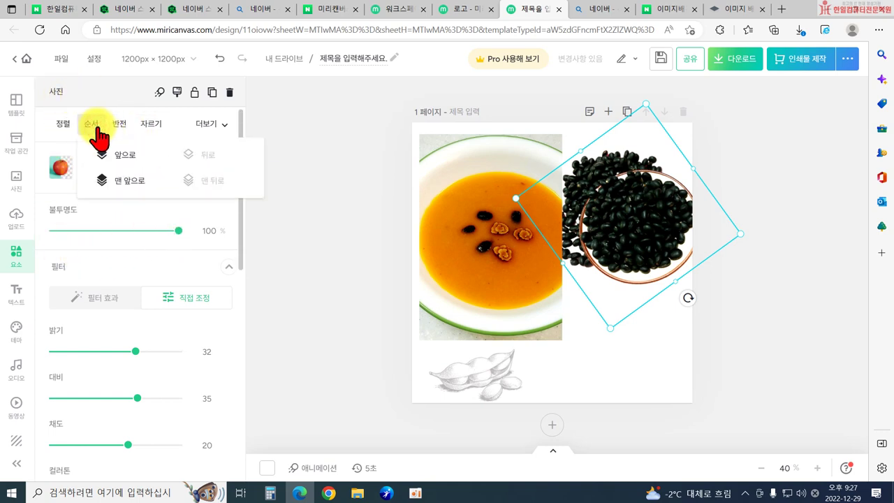
left_click(118, 183)
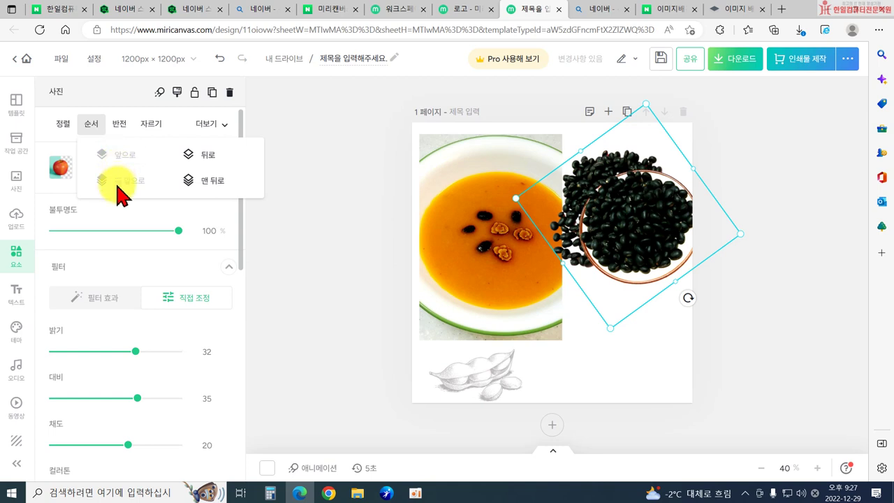
left_click(196, 160)
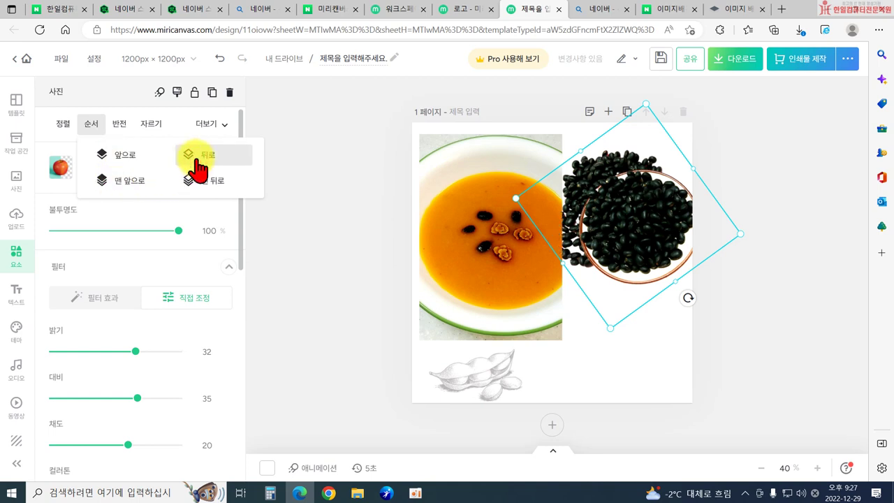
left_click(127, 159)
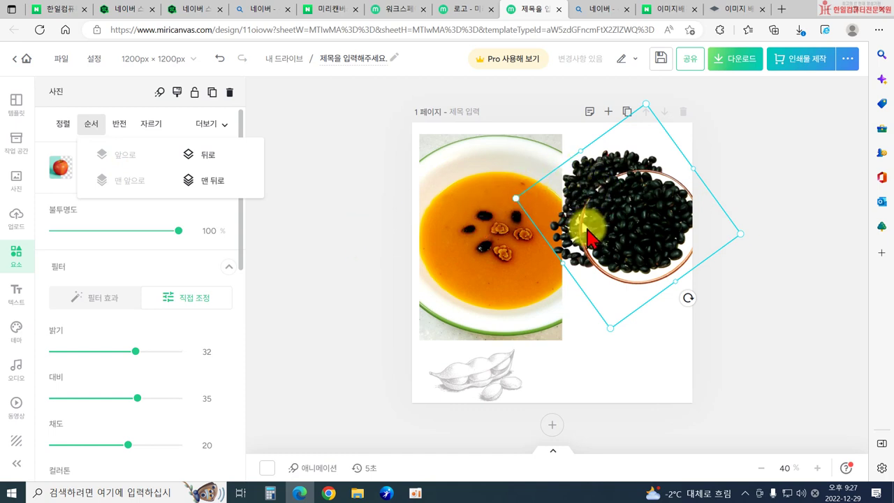
Step: Try flipping the black bean photo horizontally and vertically and flip it back, then open its cropping and cancel it
left_click(119, 127)
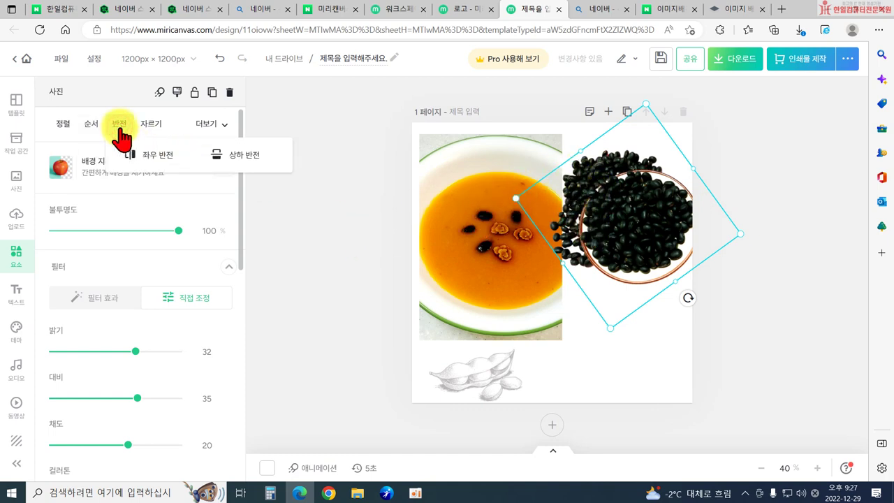
left_click(149, 155)
left_click(148, 161)
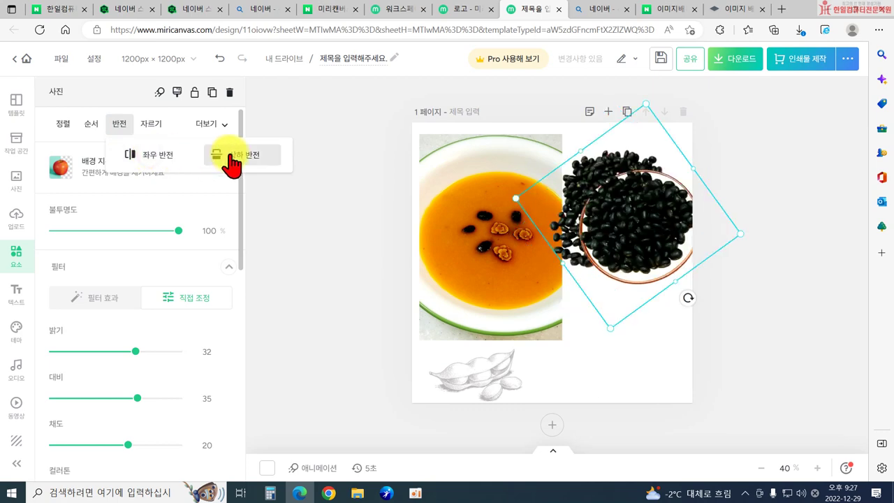
left_click(231, 159)
left_click(230, 159)
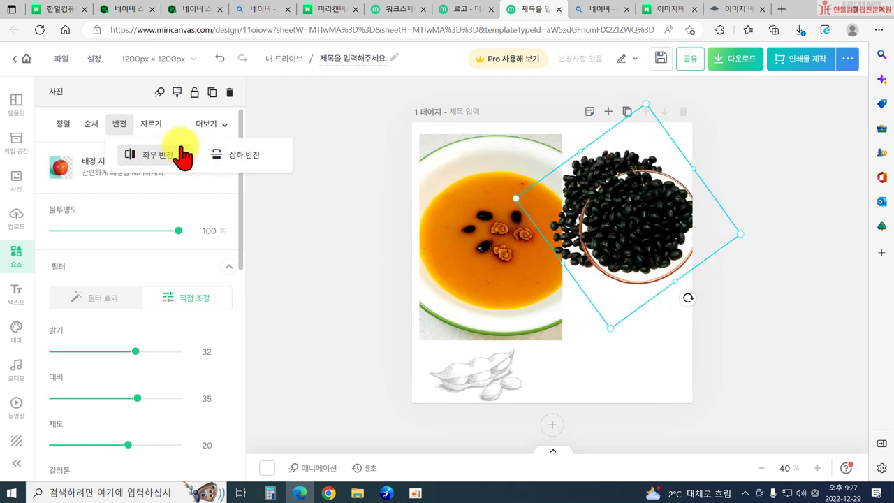
left_click(148, 123)
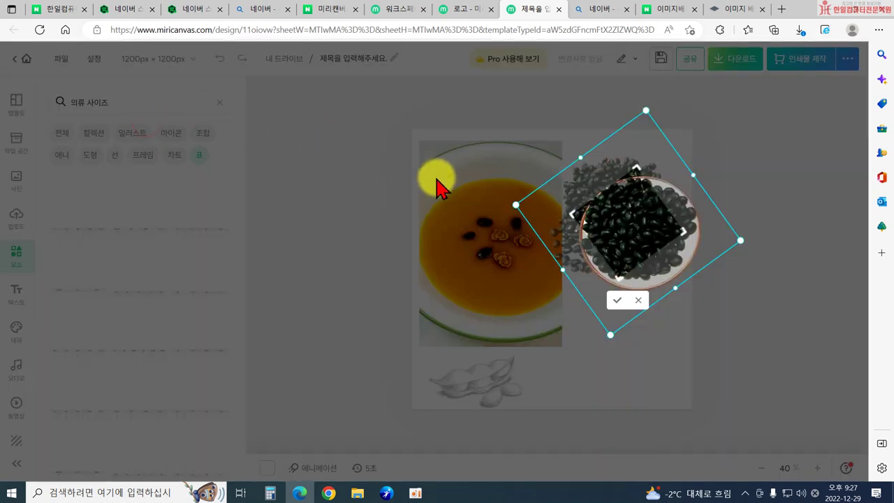
left_click(636, 301)
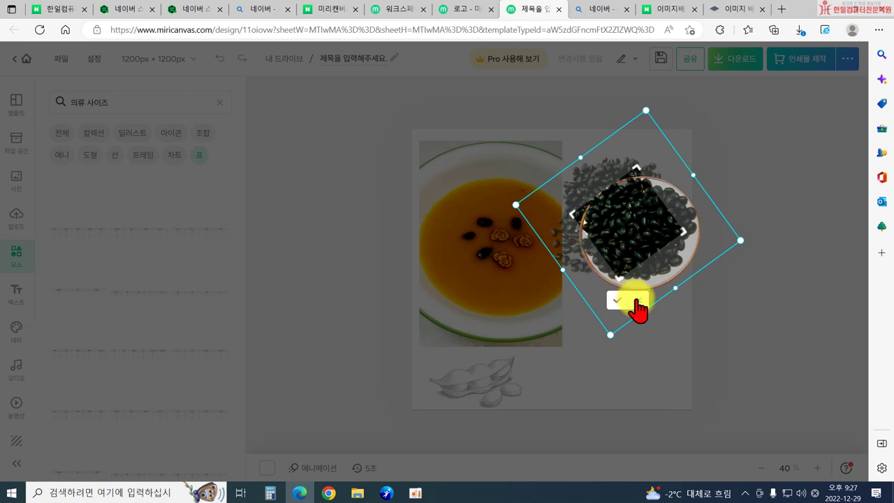
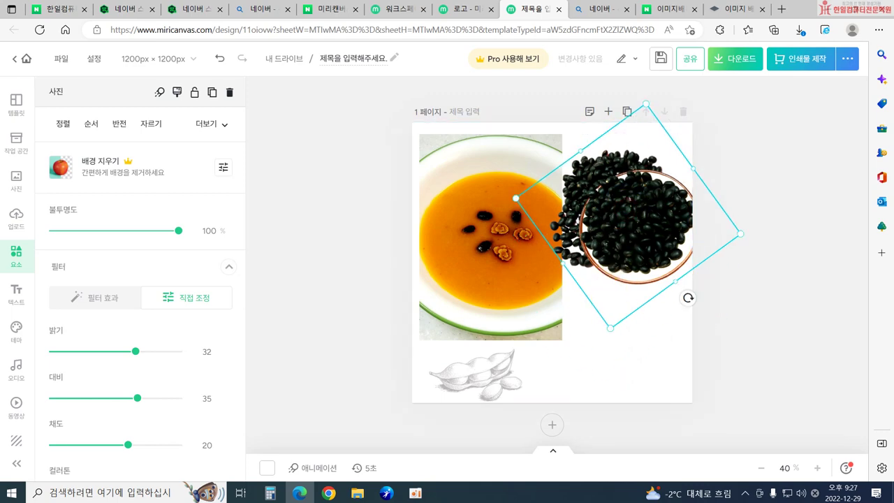
Step: Duplicate the black bean photo below the original and delete the copy
left_click(598, 264)
left_click_drag(606, 246, 659, 311)
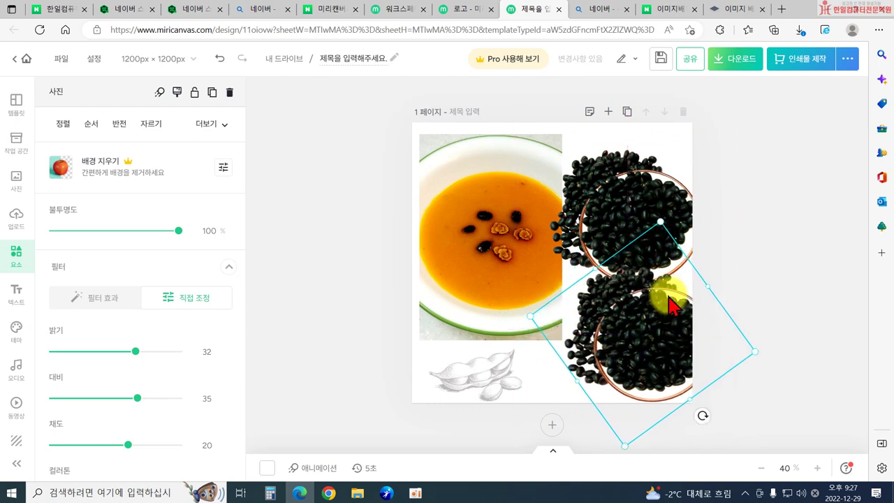
left_click(764, 233)
left_click(658, 303)
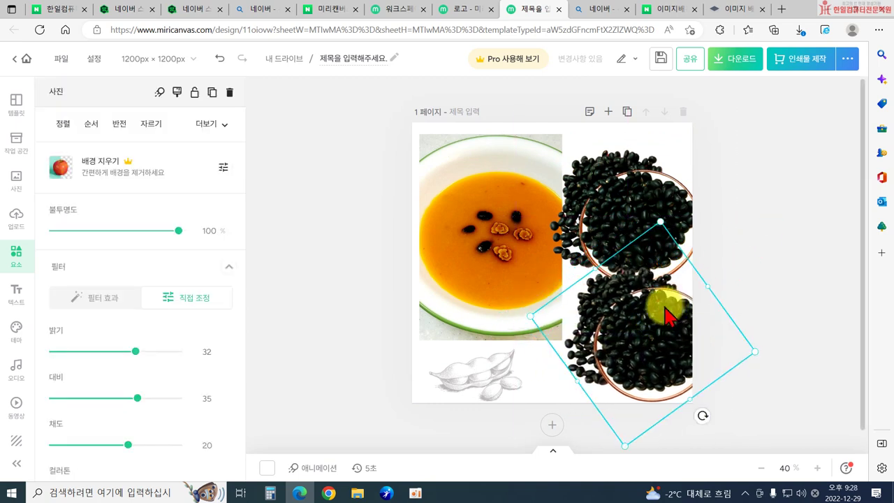
key("Delete")
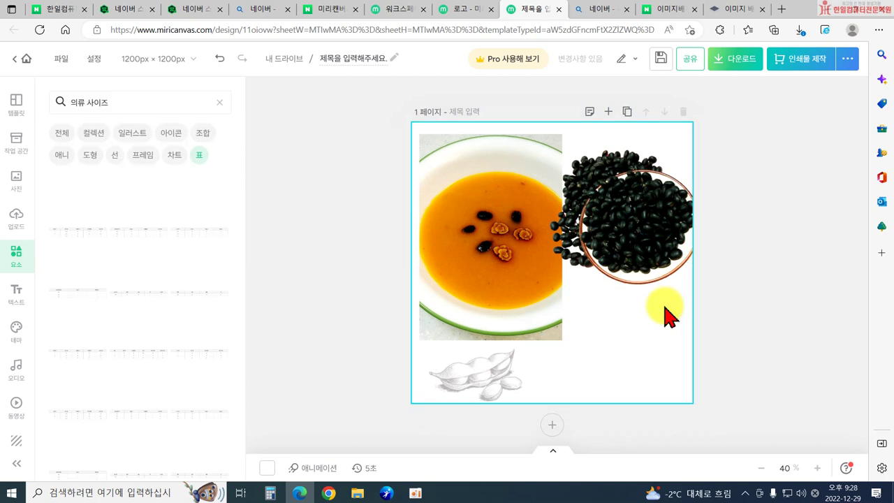
Step: Add a title text below the soup photo, over the bean illustration, reading "국산 검은콩"
left_click(14, 301)
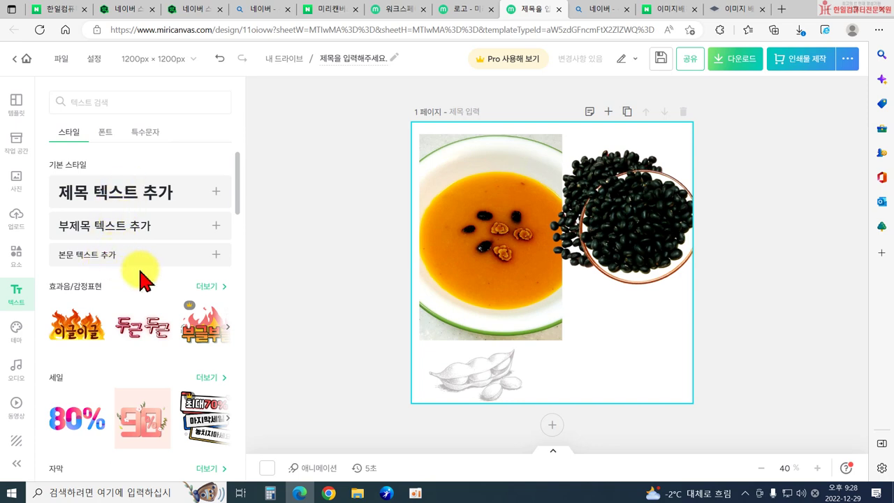
left_click(84, 198)
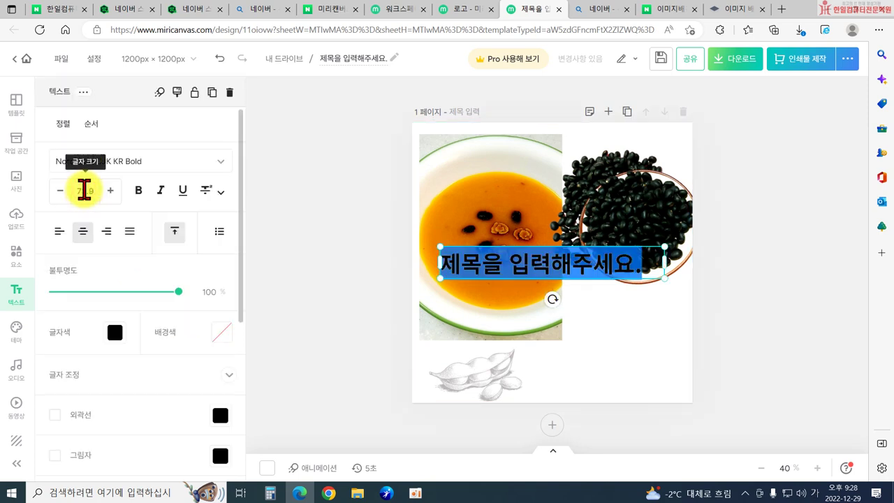
left_click(311, 323)
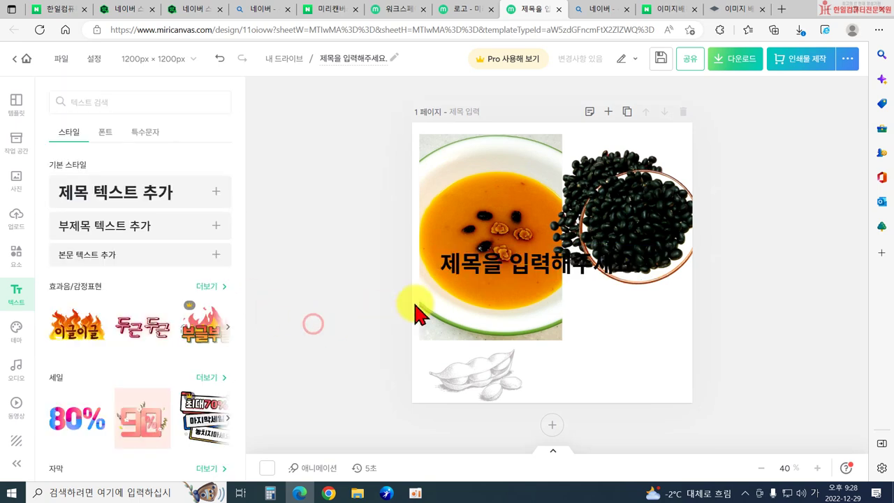
left_click_drag(535, 268, 524, 369)
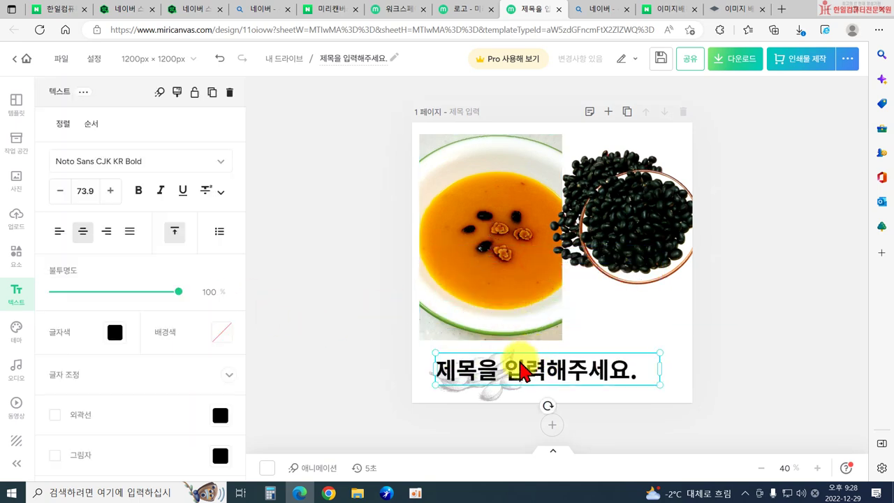
double_click(520, 361)
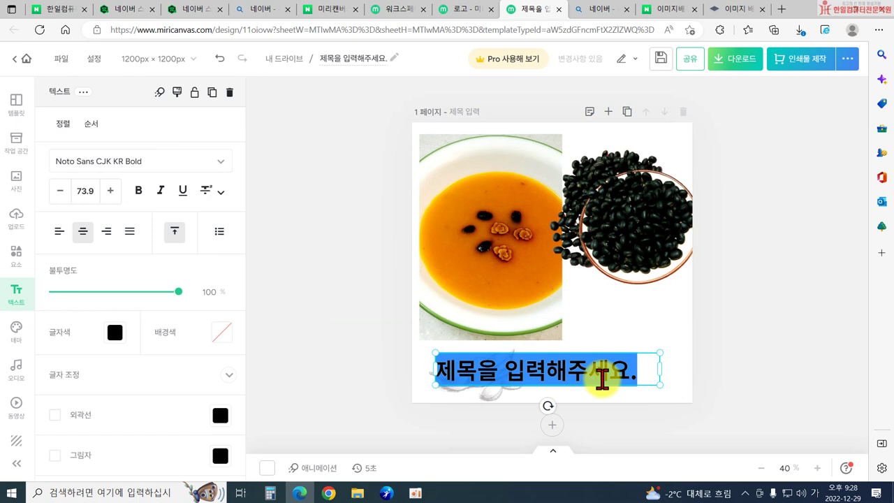
type("국산 검은 ㄱ")
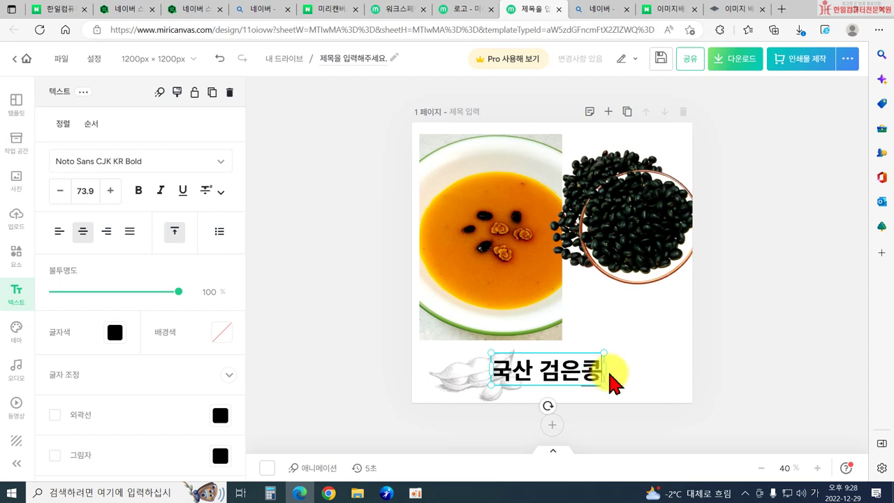
Step: Shift the 국산 검은콩 title slightly left and down, and enlarge it to font size 106
left_click(714, 369)
left_click_drag(602, 384, 576, 391)
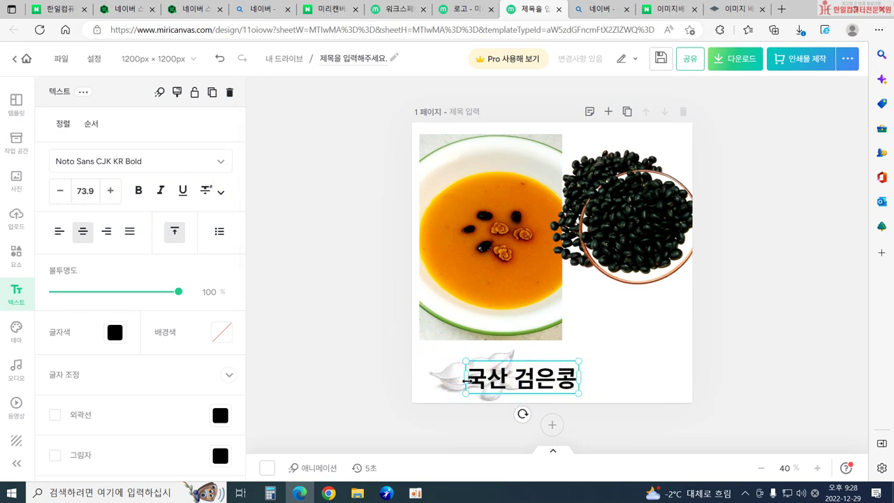
left_click_drag(577, 361, 618, 378)
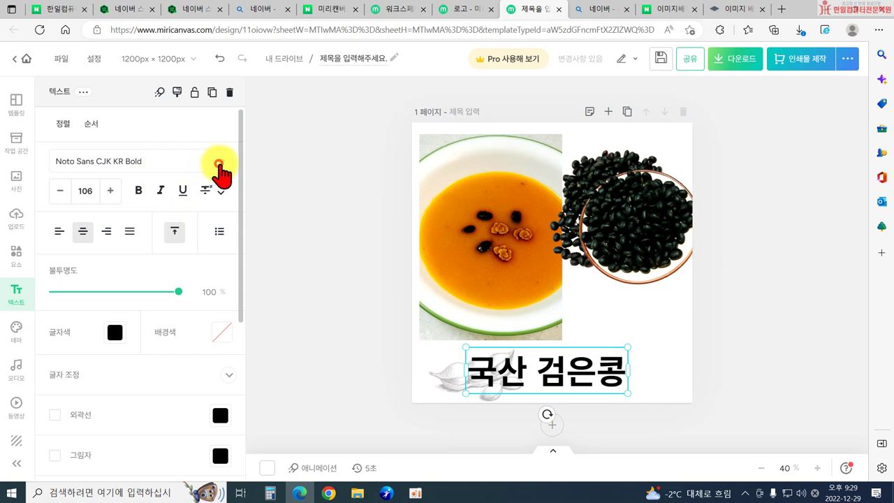
Step: Try the THE녹차덕후 font on the title, and settle on THE노란코끼리B
left_click(219, 163)
scroll(140, 306, "down", 5)
scroll(145, 320, "down", 8)
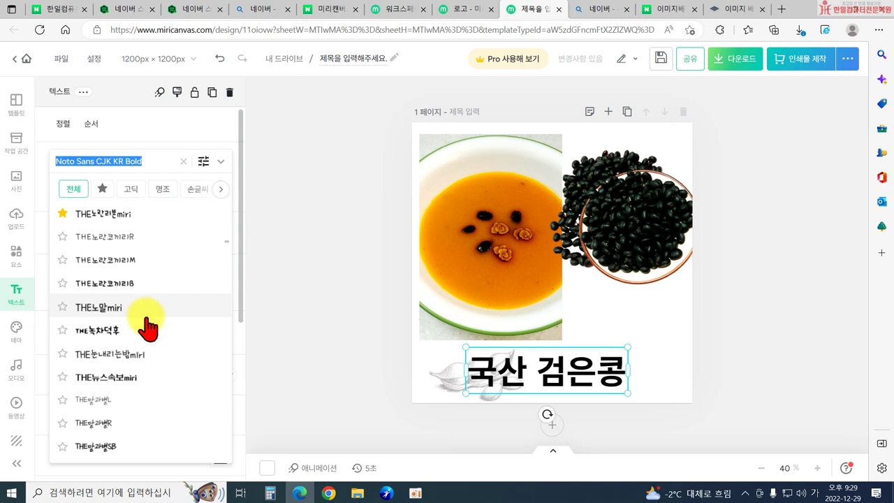
left_click(98, 330)
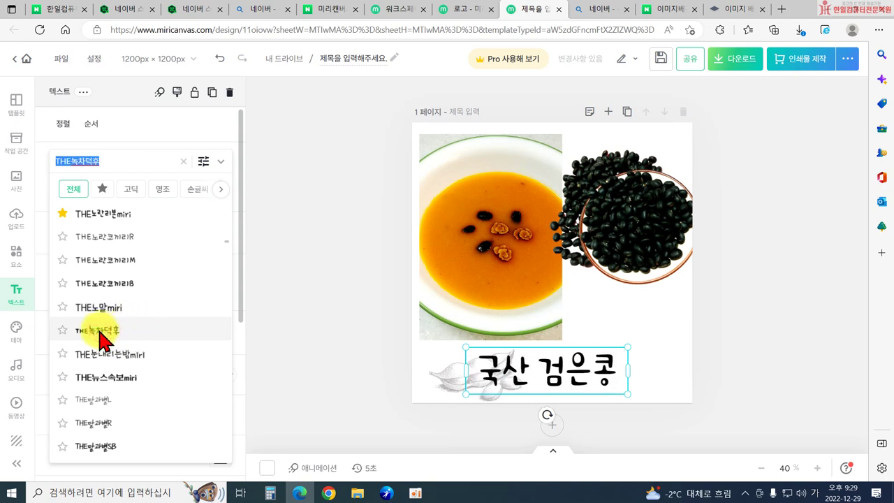
left_click(103, 284)
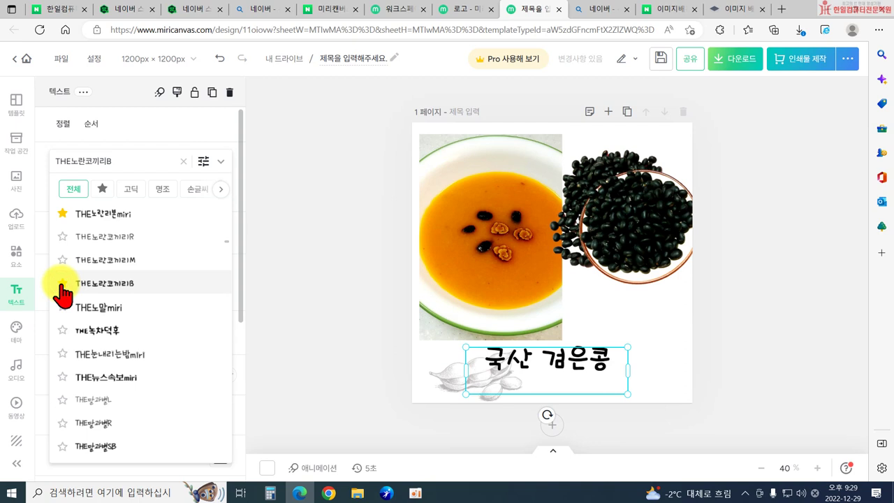
Step: Mark the THE노란코끼리B font as a favourite and look through the favourite fonts and the full font list
left_click(62, 283)
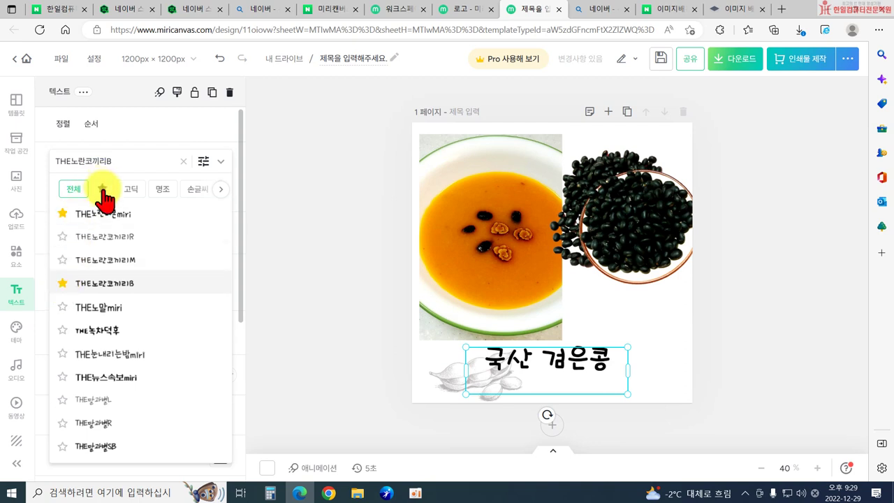
left_click(103, 188)
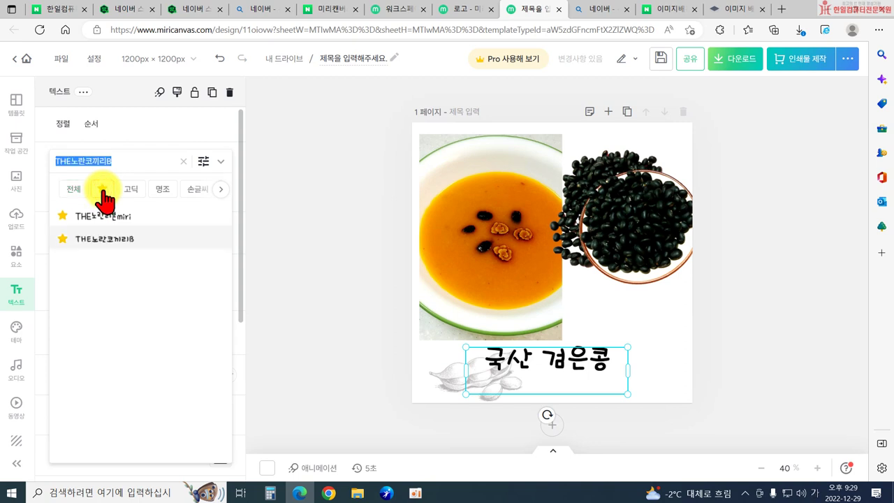
left_click(71, 188)
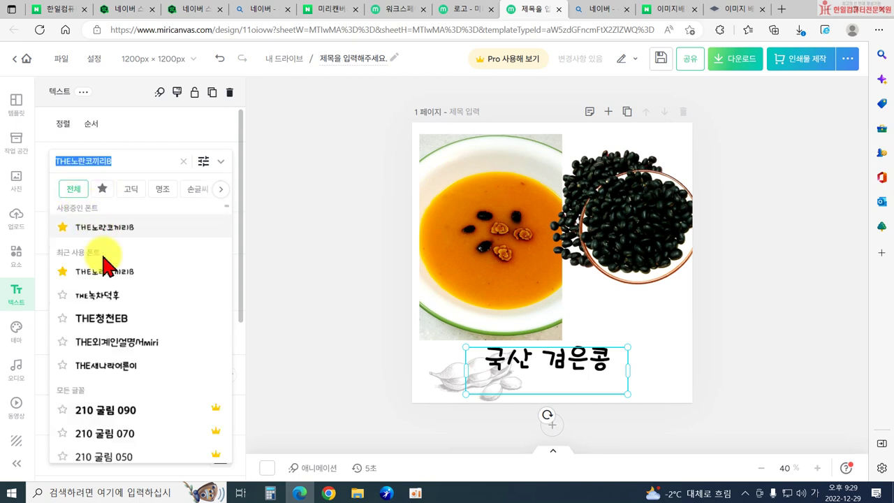
scroll(124, 343, "down", 2)
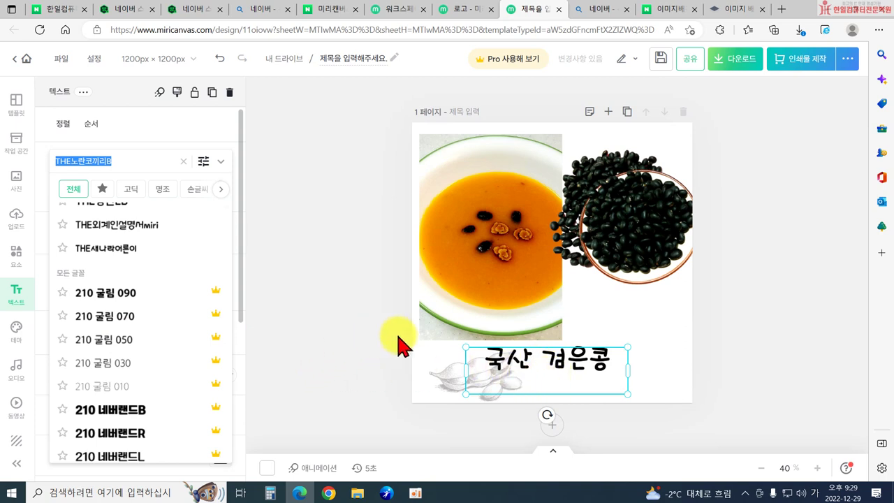
left_click(348, 335)
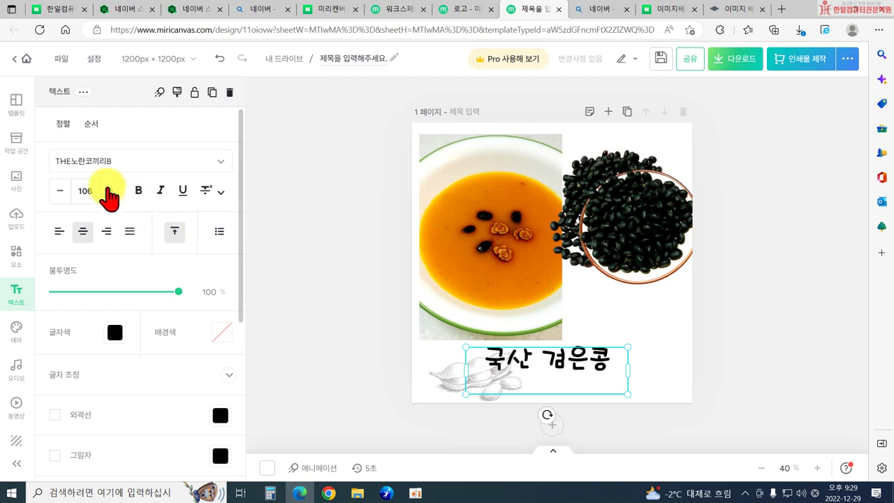
Step: Reduce the title's font size to 102 and keep its opacity at 100%
left_click(59, 194)
left_click(59, 194)
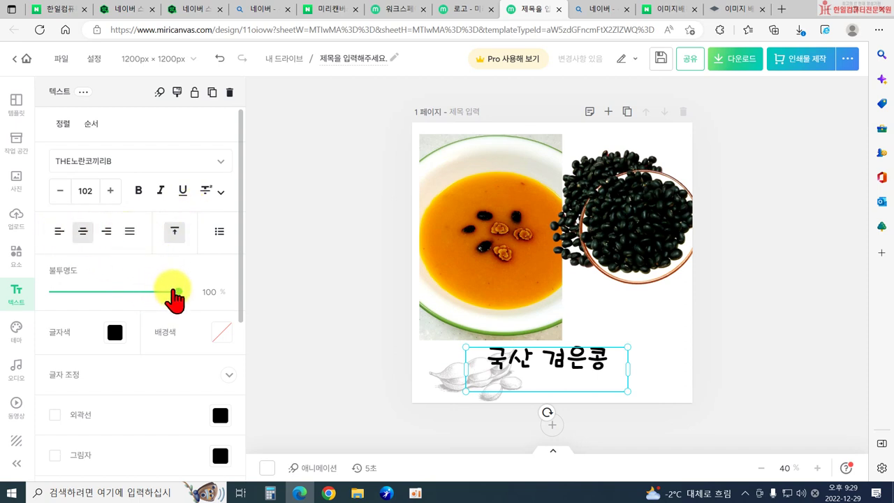
mouse_move(180, 295)
left_mouse_down()
mouse_move(97, 295)
mouse_move(179, 292)
left_mouse_up()
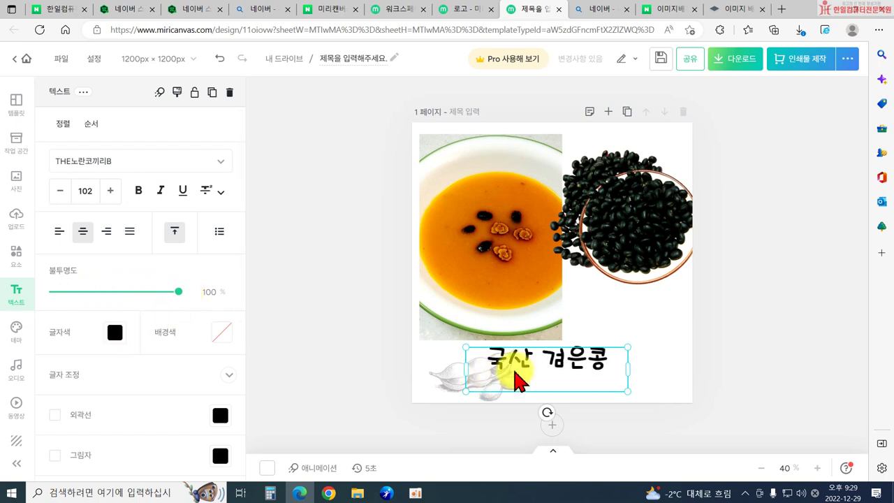
Step: Recolour only the word 국산 in the title to bright blue, leaving 검은콩 black
left_click(498, 362)
double_click(495, 363)
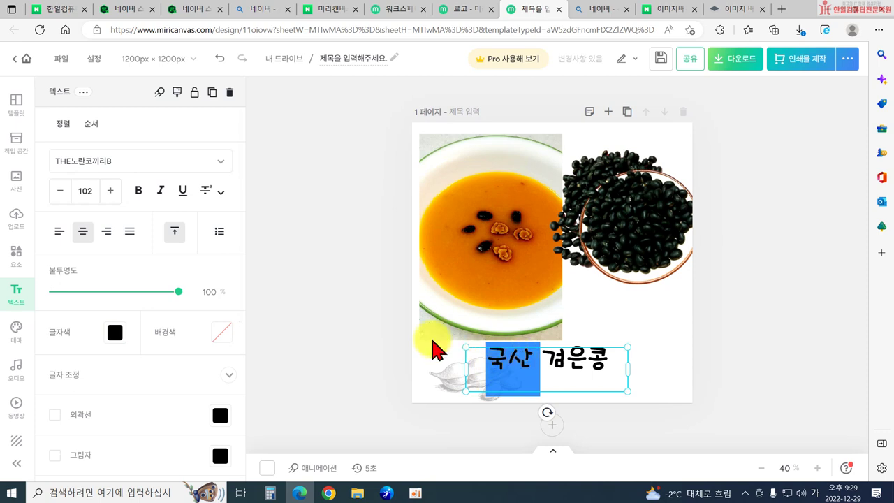
left_click(114, 333)
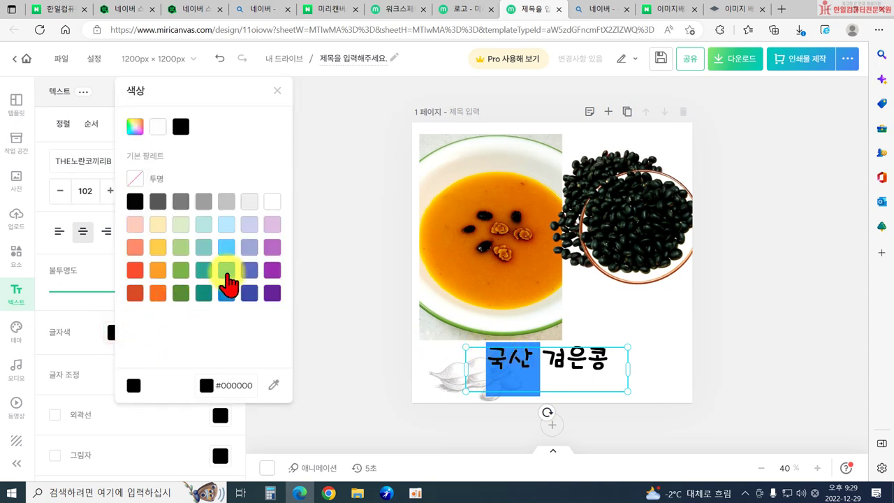
left_click(226, 270)
left_click(315, 321)
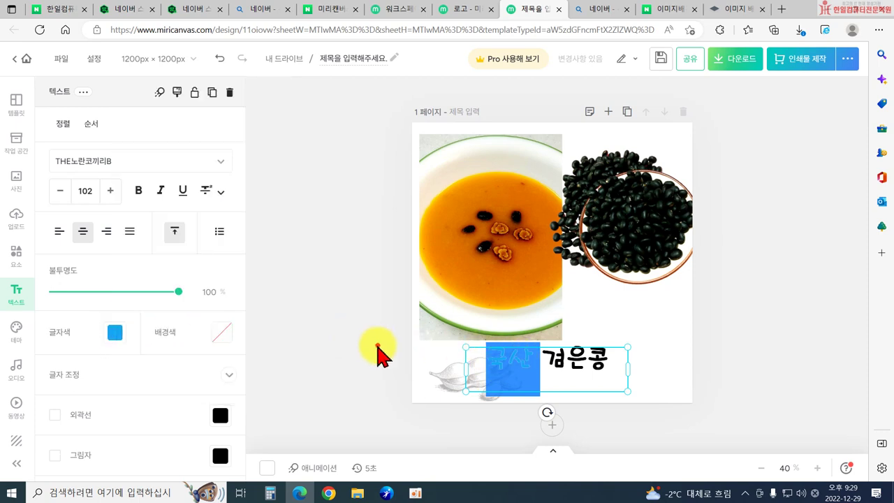
left_click(379, 355)
Step: Set the whole title's letter spacing to 3, line spacing to 1.17 and character width to 107%
left_click(542, 366)
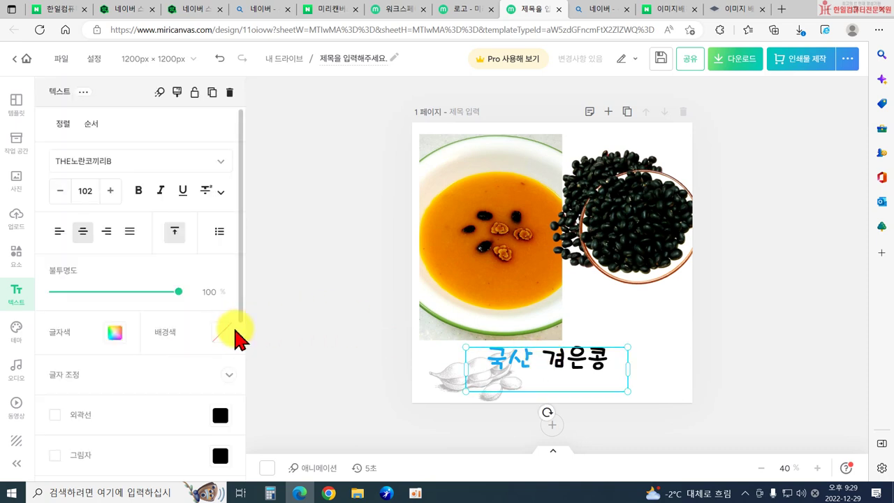
scroll(230, 341, "down", 3)
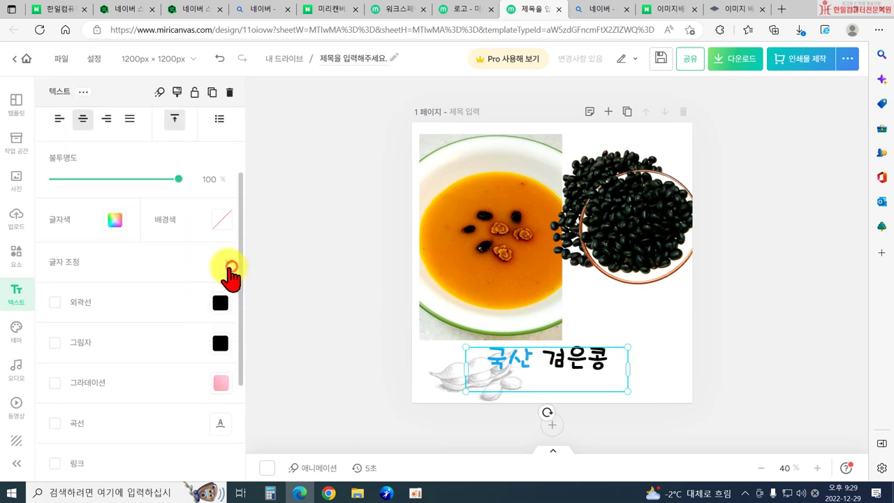
left_click(231, 266)
left_click_drag(85, 318, 83, 326)
left_click_drag(100, 364, 109, 364)
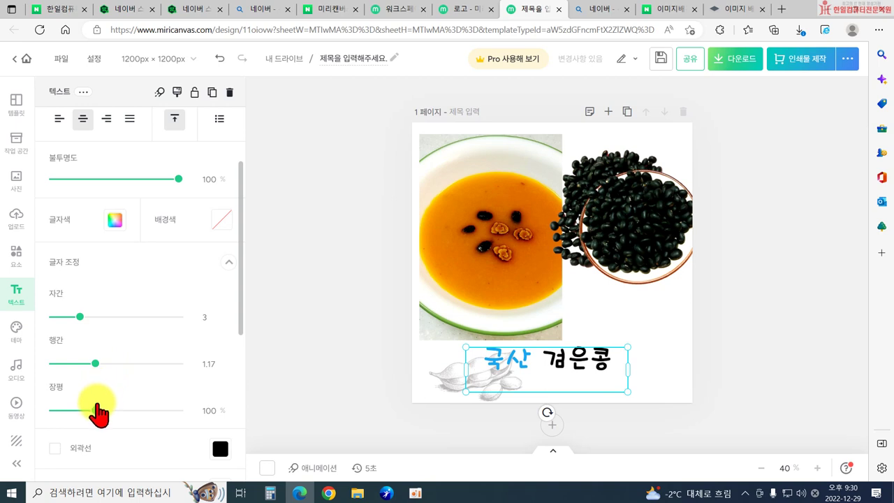
left_click_drag(94, 410, 100, 410)
scroll(109, 400, "down", 1)
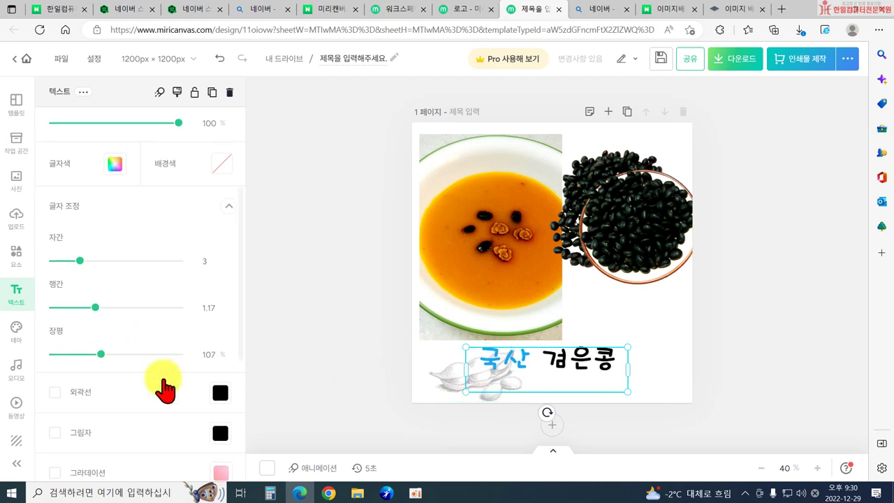
Step: Add an outline to the title in yellow-orange with a thickness of 16
left_click(56, 393)
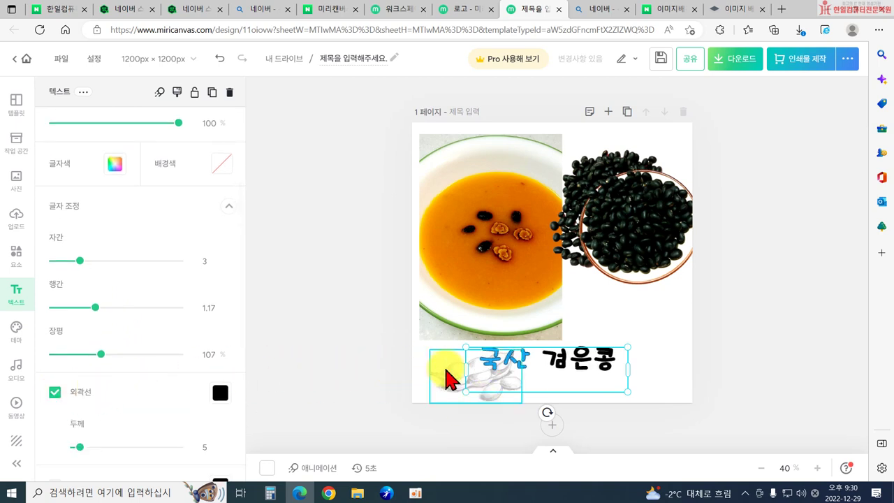
left_click(220, 393)
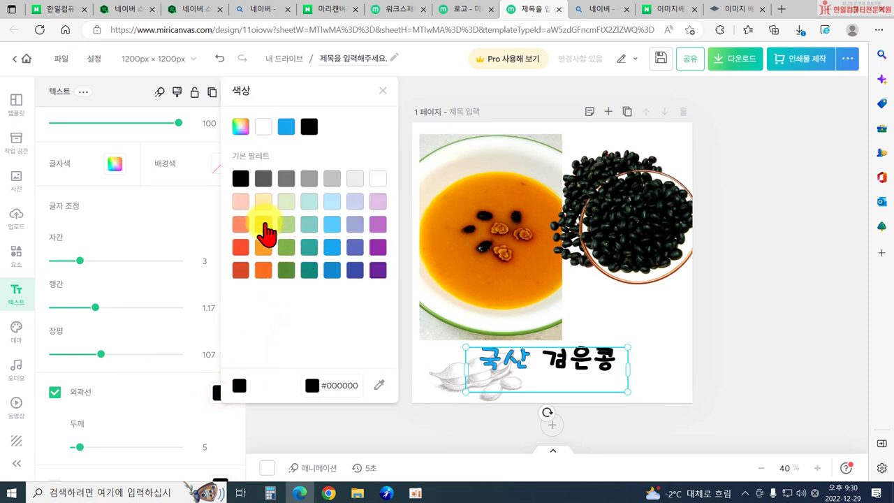
left_click(264, 224)
left_click(79, 447)
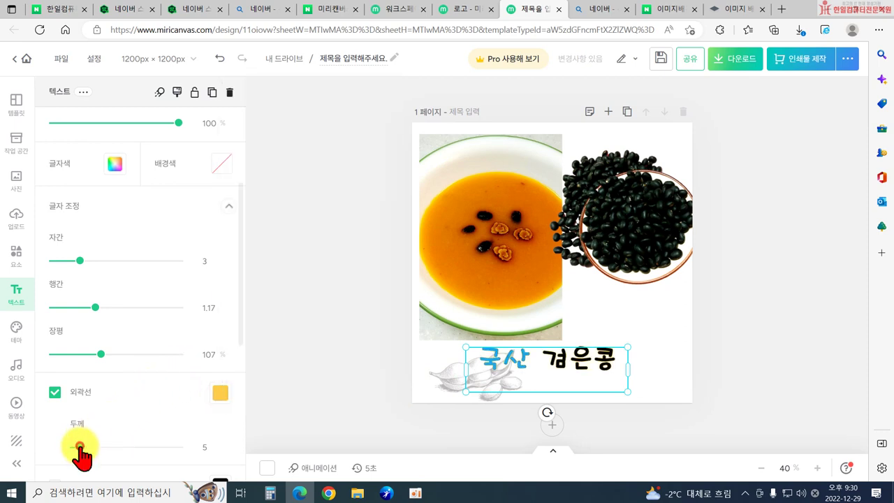
left_click_drag(82, 447, 90, 448)
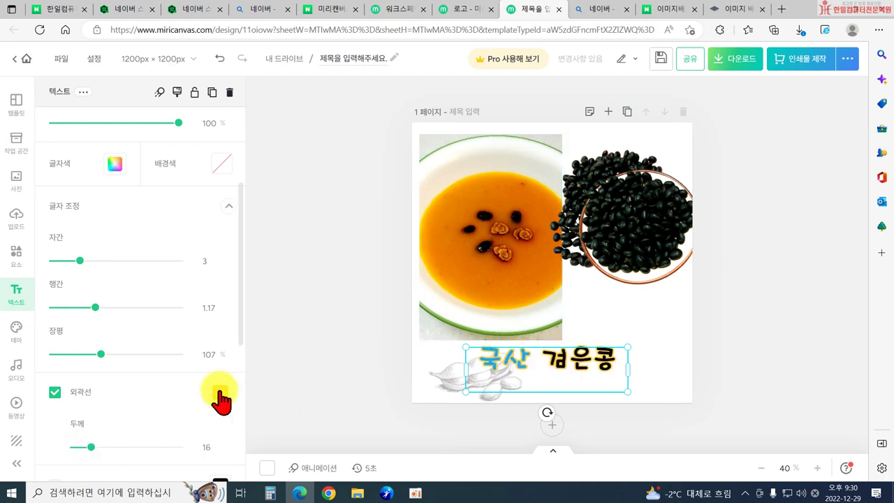
Step: Add a drop shadow to the title and move it up and right, overlapping the soup photo's lower-right corner
scroll(193, 414, "down", 1)
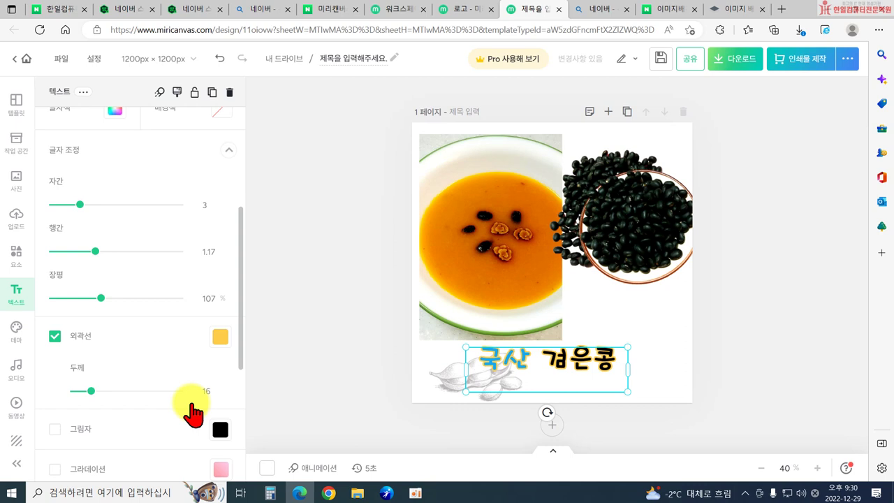
scroll(177, 423, "down", 1)
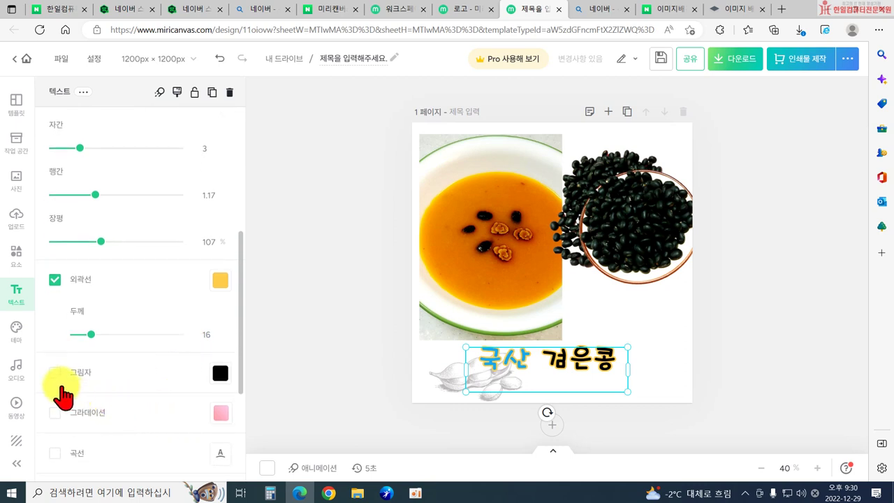
left_click(56, 375)
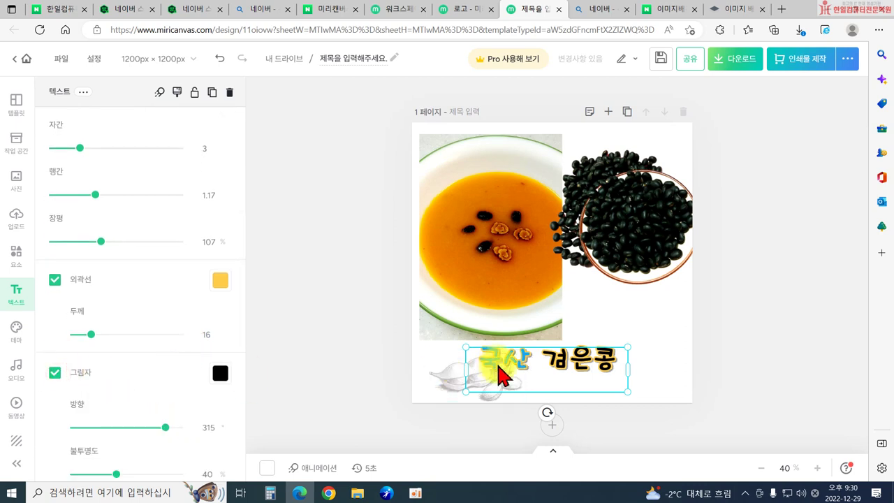
left_click_drag(571, 368, 615, 340)
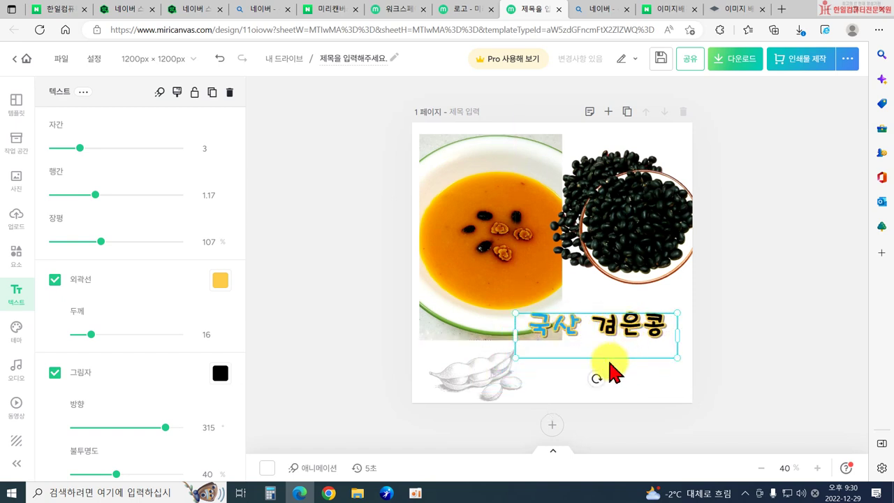
Step: Apply a gradient to the title text, running from light blue to deep blue
scroll(201, 377, "down", 3)
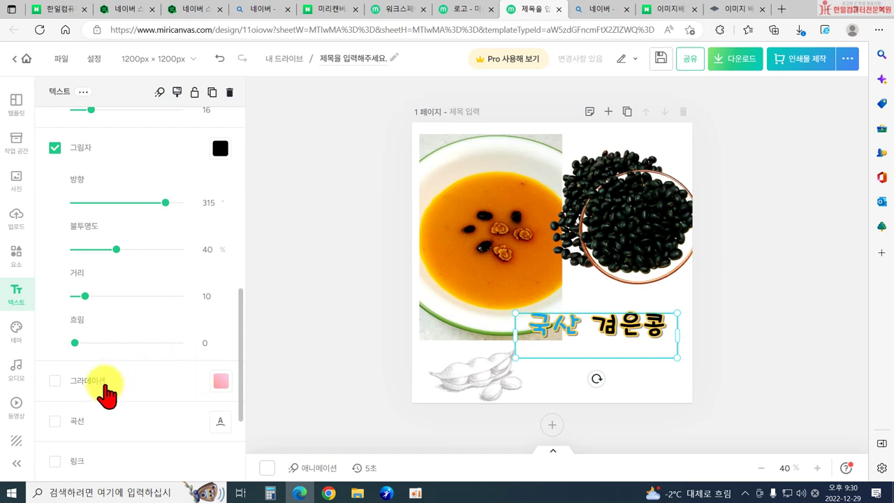
left_click(95, 382)
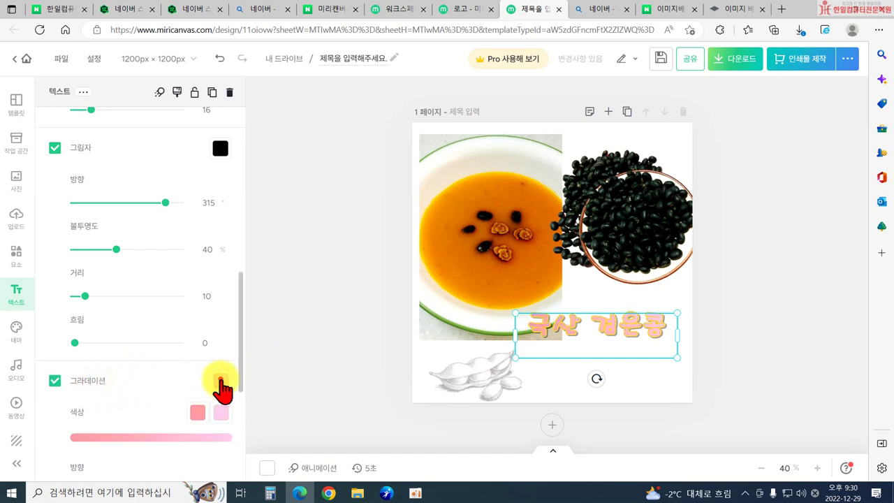
left_click(221, 380)
left_click(302, 299)
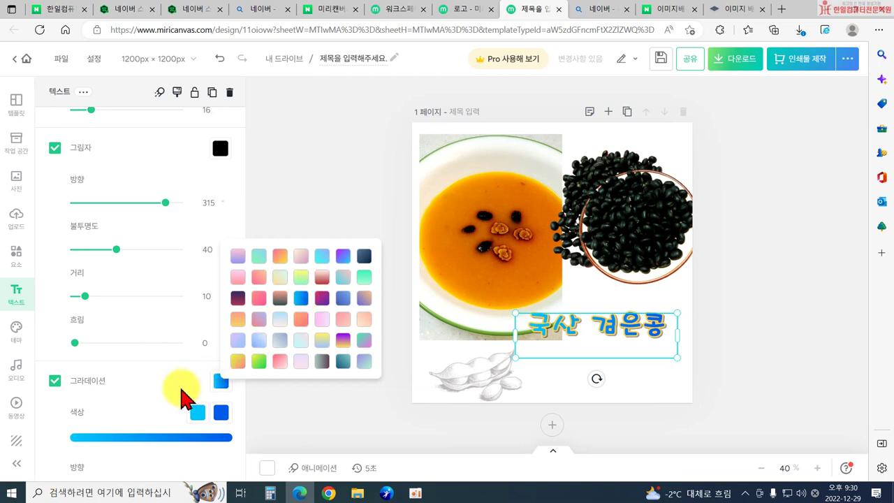
left_click(305, 392)
Step: Turn the title into curved text and place its upward-curving arc between the soup photo and the bean illustration
scroll(208, 419, "down", 3)
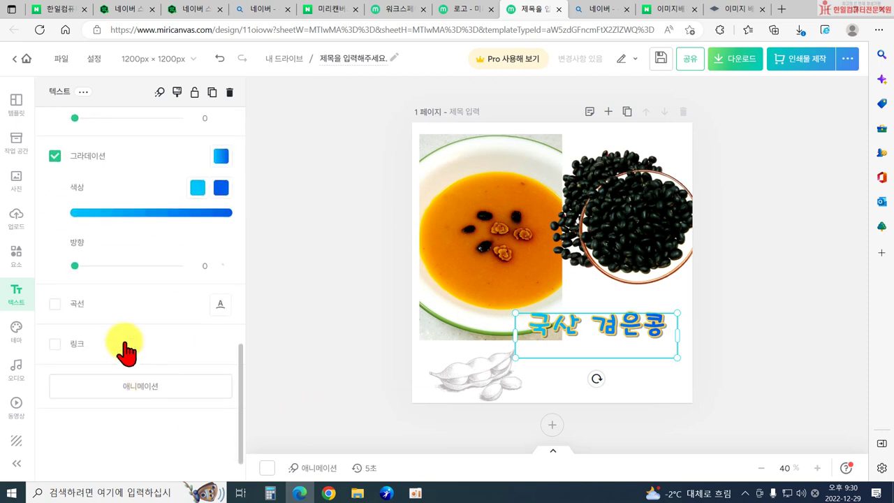
left_click(55, 303)
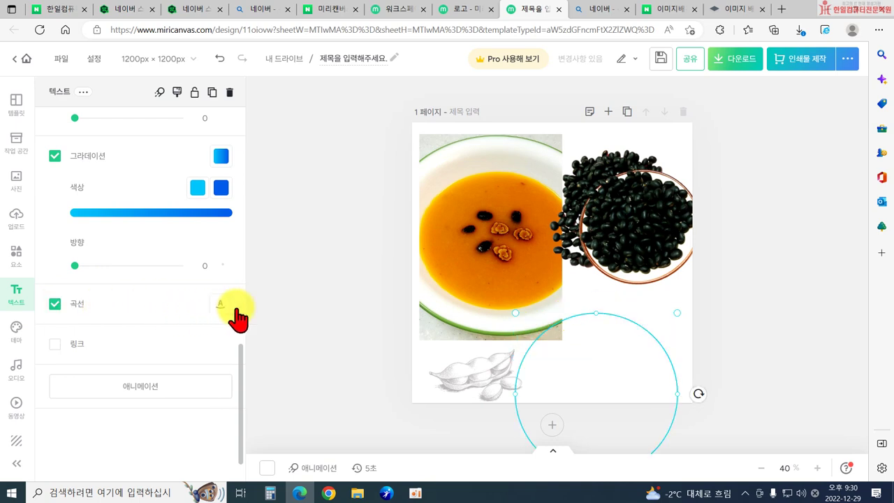
double_click(570, 329)
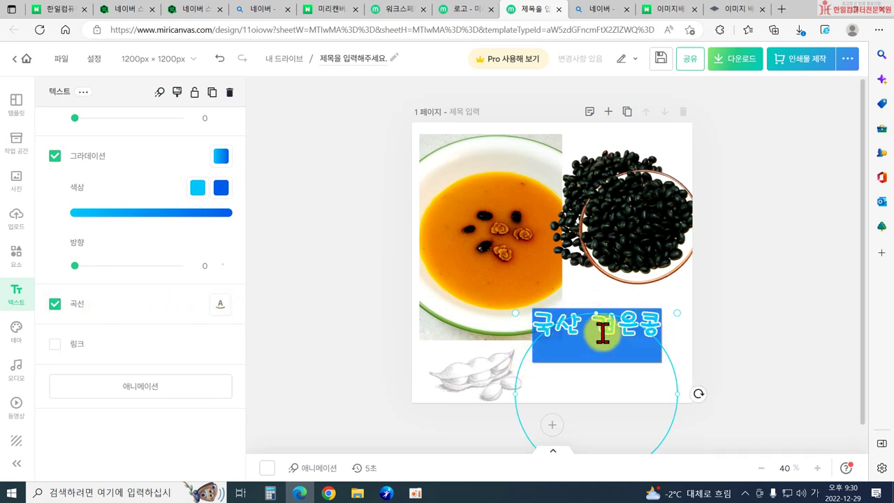
left_click(718, 333)
left_click(637, 341)
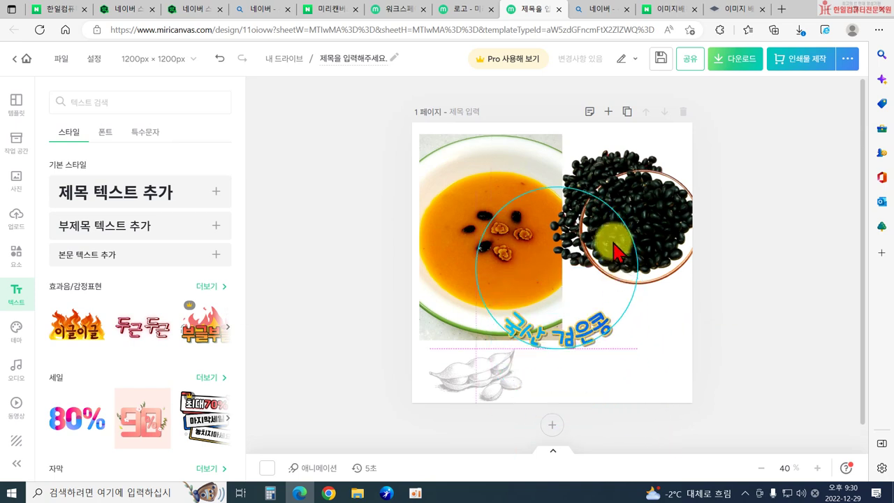
left_click(798, 314)
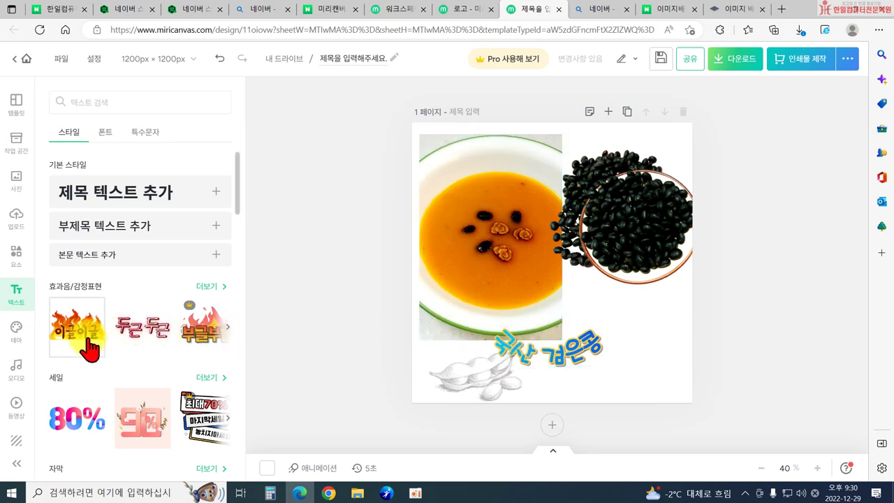
Step: Browse the full 효과음/감정표현 text style collection and add the orange 웅성웅성 style to the page
left_click(208, 287)
scroll(139, 341, "down", 2)
scroll(137, 342, "down", 4)
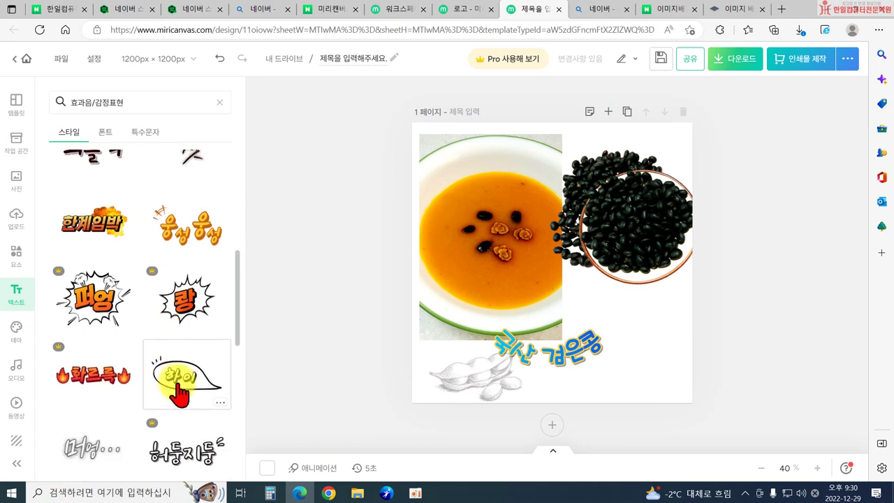
left_click(188, 246)
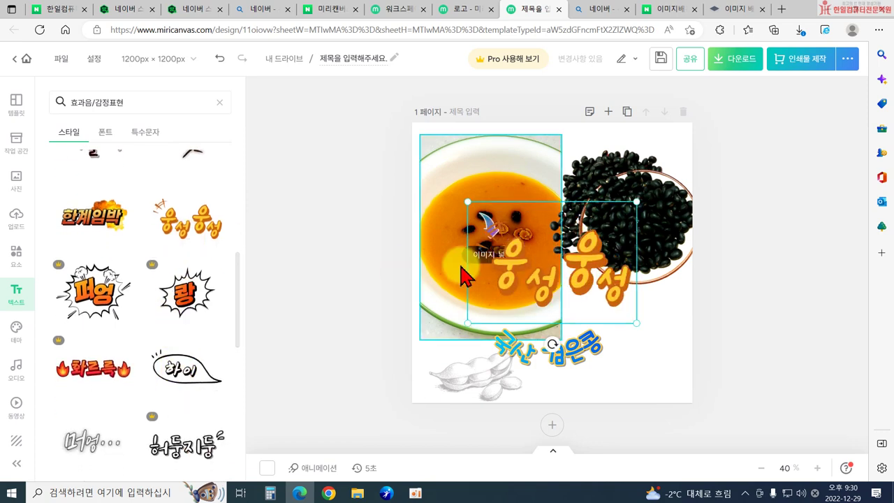
Step: Move the 웅성웅성 text down and right beneath the black beans, and ungroup it into separate elements
left_click(504, 279)
left_click(534, 289)
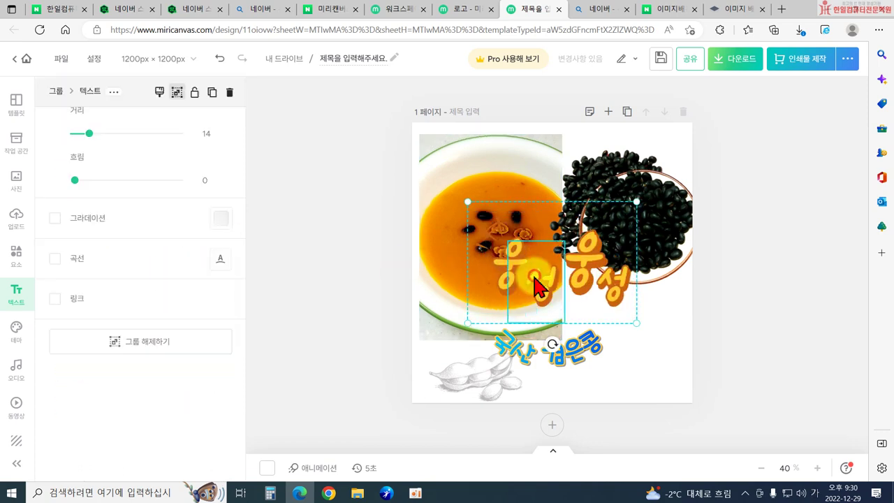
left_click(698, 307)
left_click_drag(625, 315, 652, 318)
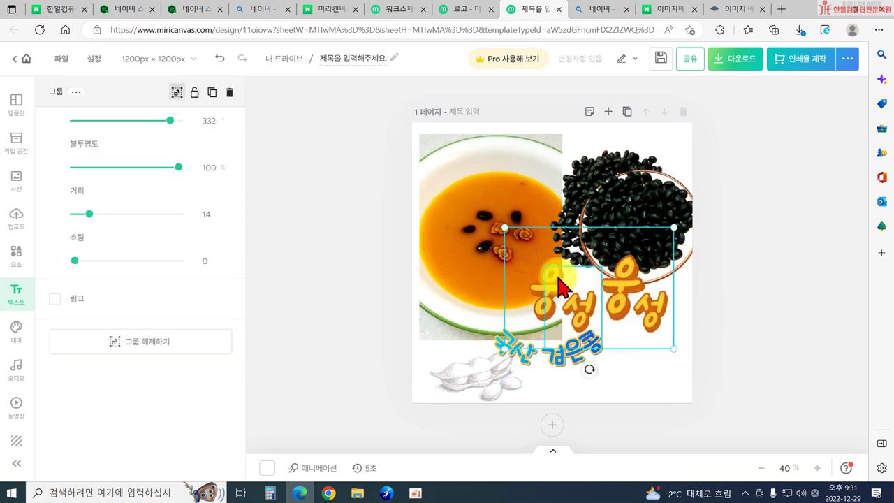
scroll(179, 156, "up", 3)
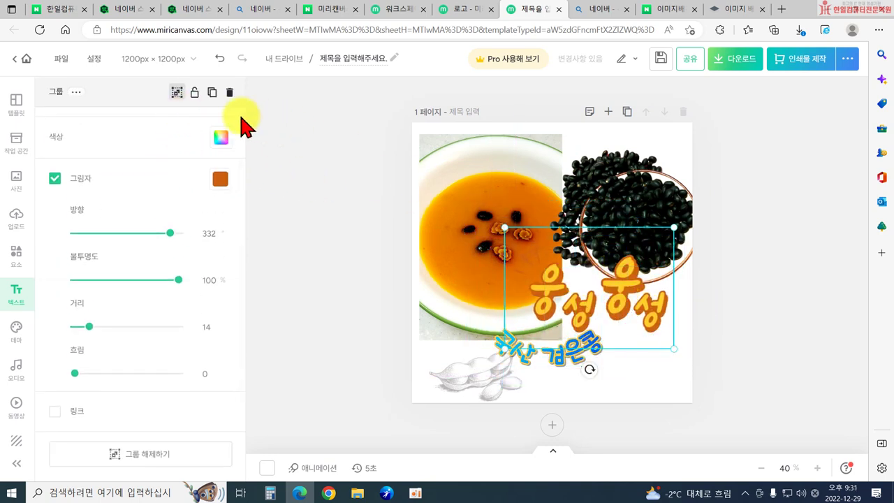
left_click(179, 93)
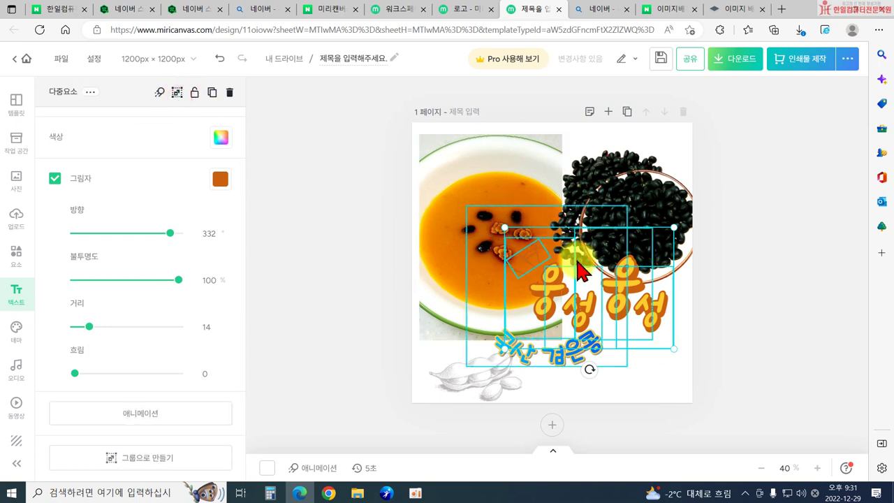
left_click(738, 326)
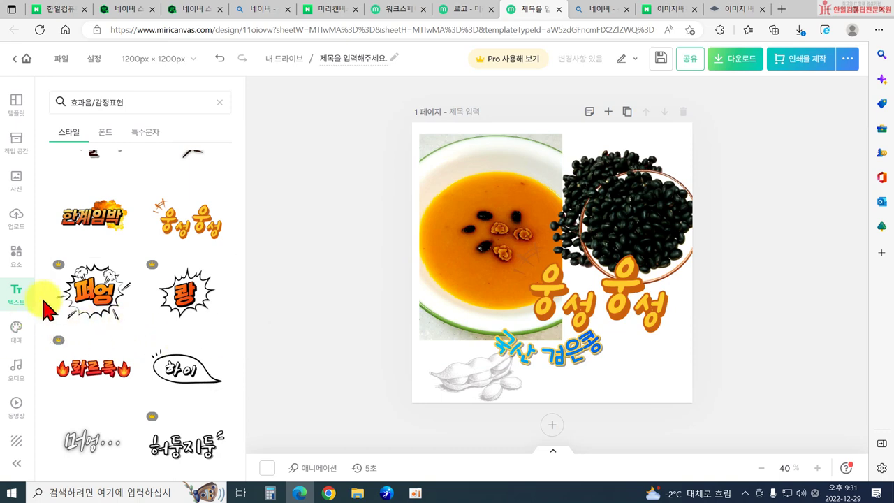
Step: Check the font collection, and try several theme palettes on the design, including cream-peach-grey and purple-pink-cream, ending with navy-pink-yellow
scroll(84, 284, "up", 5)
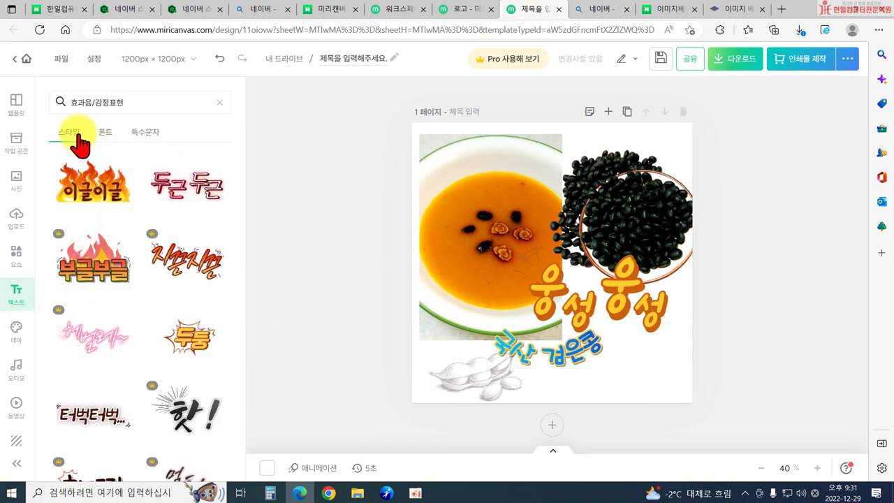
left_click(105, 134)
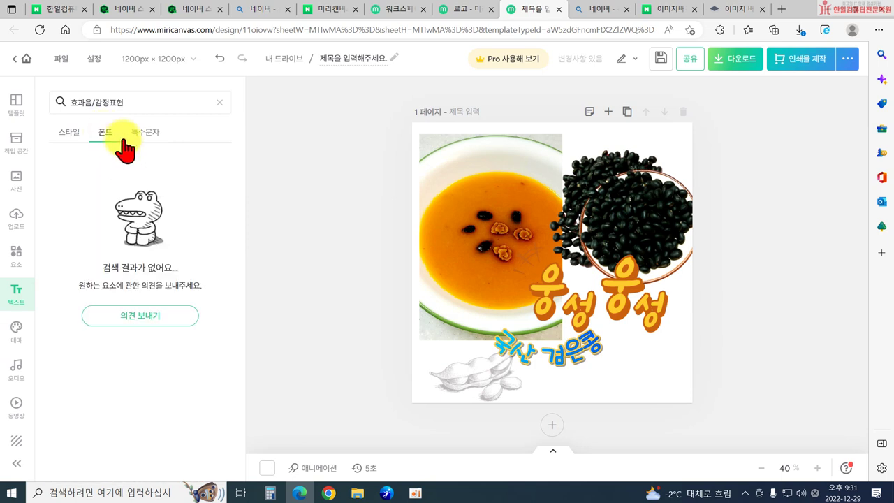
left_click(18, 331)
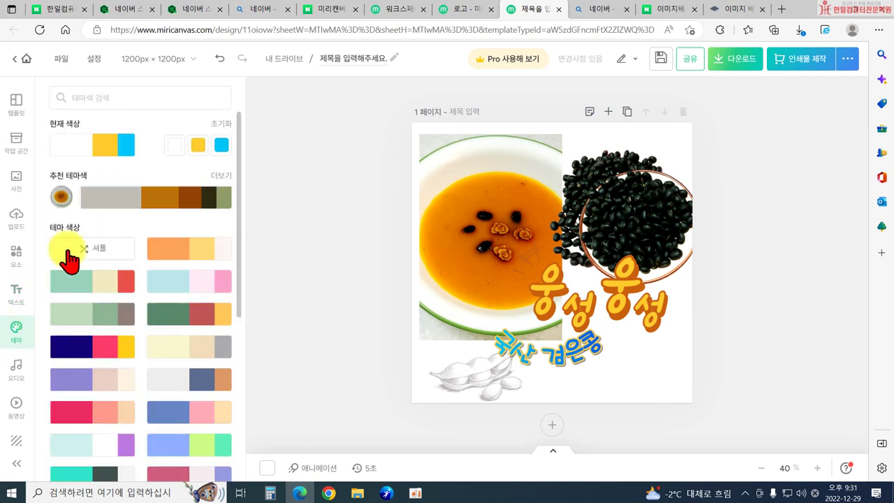
left_click(189, 282)
left_click(181, 314)
left_click(180, 356)
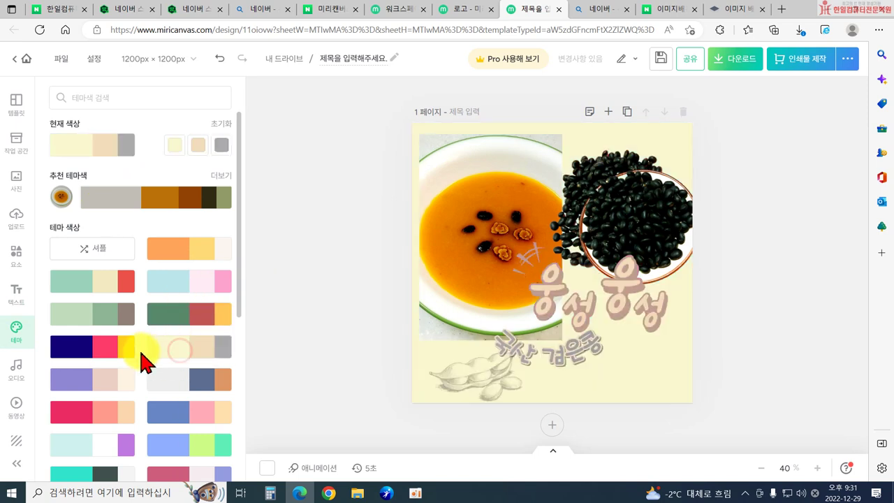
left_click(91, 380)
left_click(109, 345)
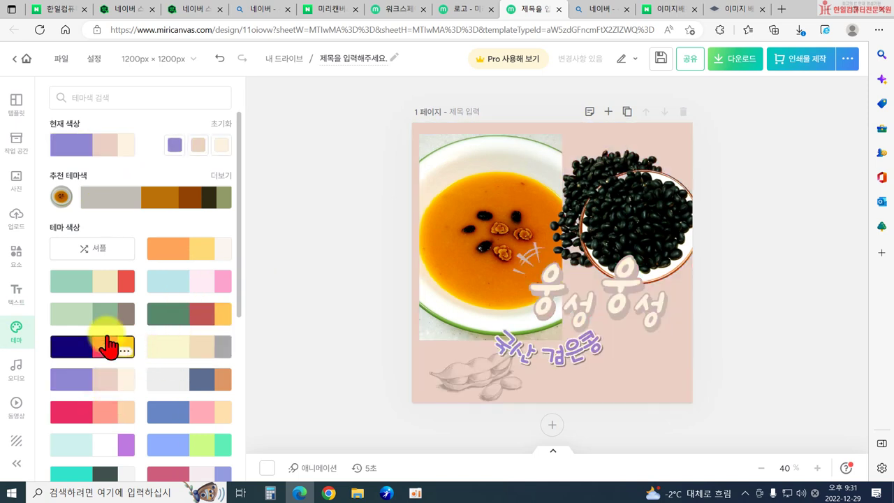
Step: Try the light green-green-brown and mint-cream-red theme palettes, and recolour the design with the blue-pink-peach palette
left_click(110, 318)
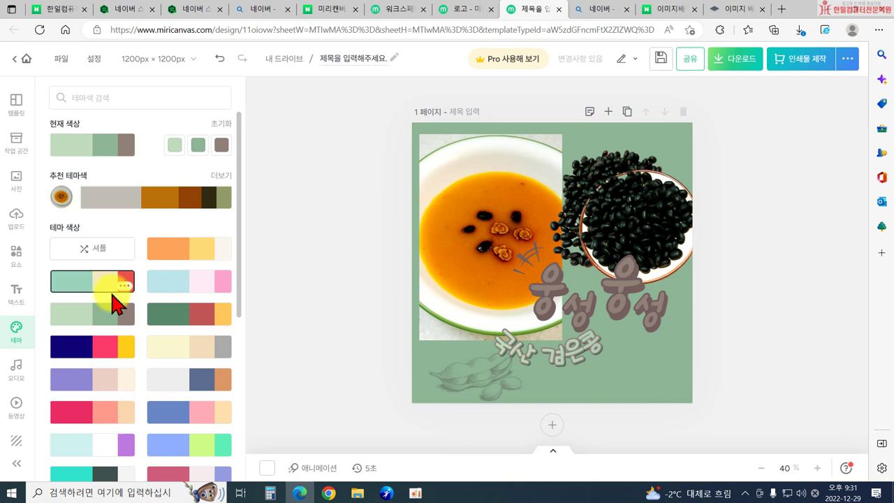
left_click(98, 293)
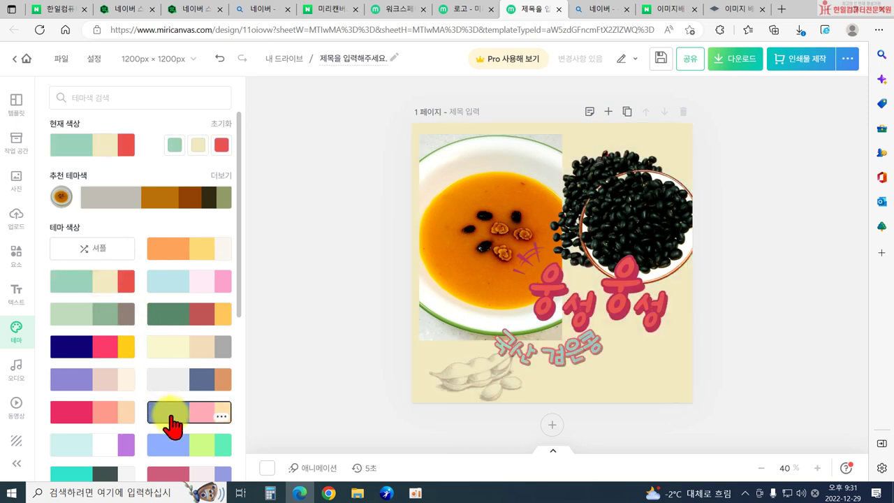
left_click(176, 421)
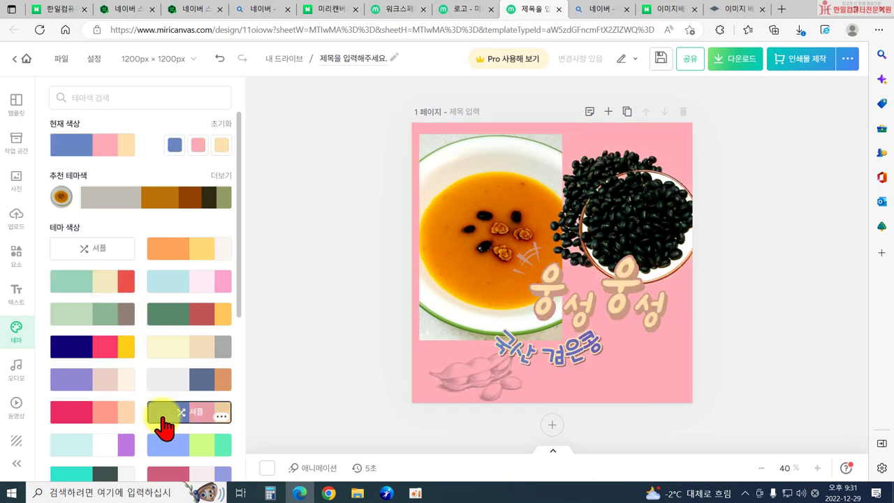
Step: Look through the audio collection and the list of stock videos
left_click(19, 381)
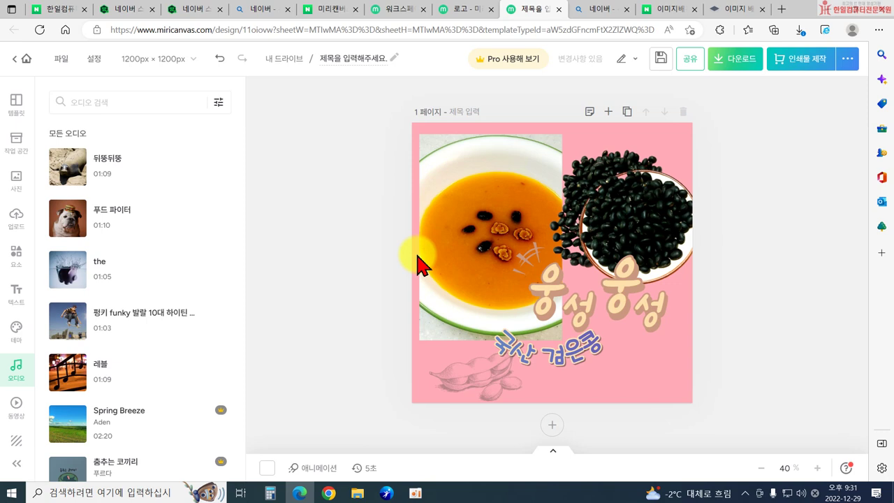
mouse_move(156, 244)
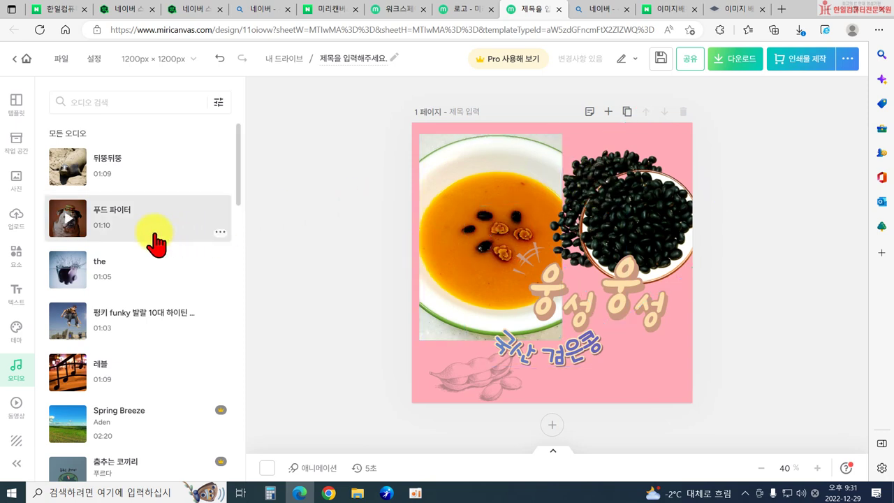
left_click(16, 405)
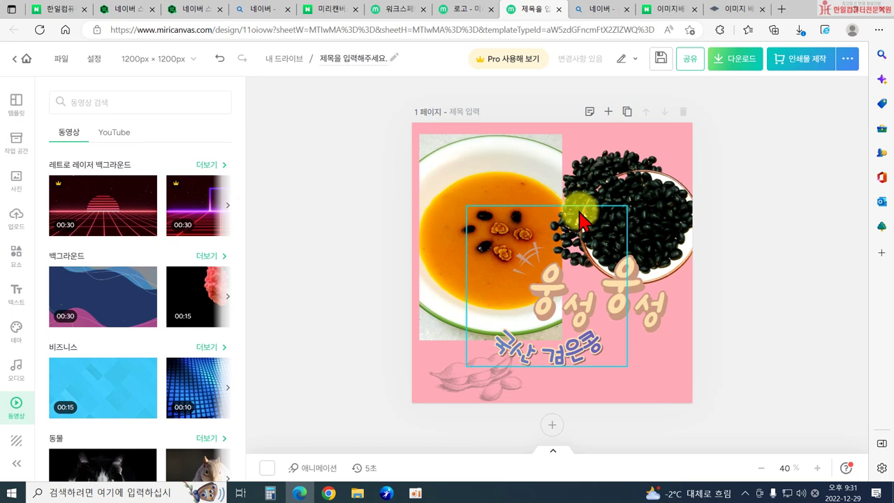
scroll(174, 398, "down", 3)
scroll(142, 370, "down", 4)
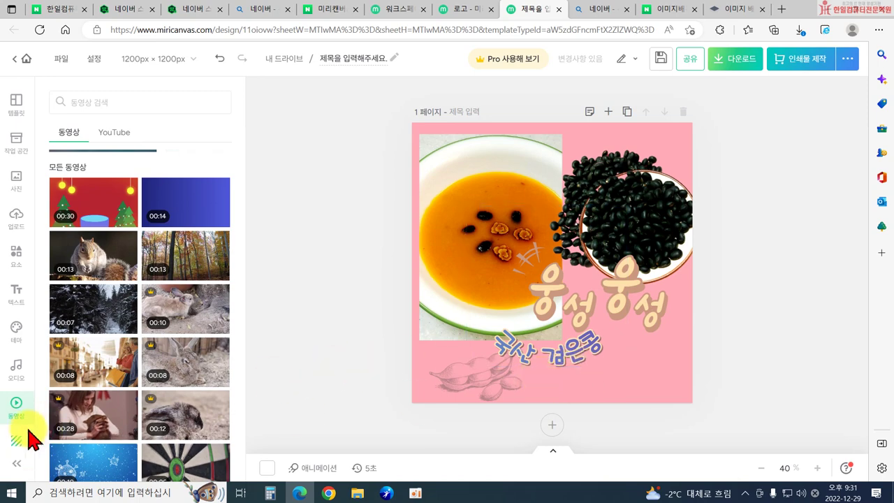
Step: Apply the recently used blue-and-purple gradient photo as the page background
scroll(21, 391, "down", 2)
left_click(15, 349)
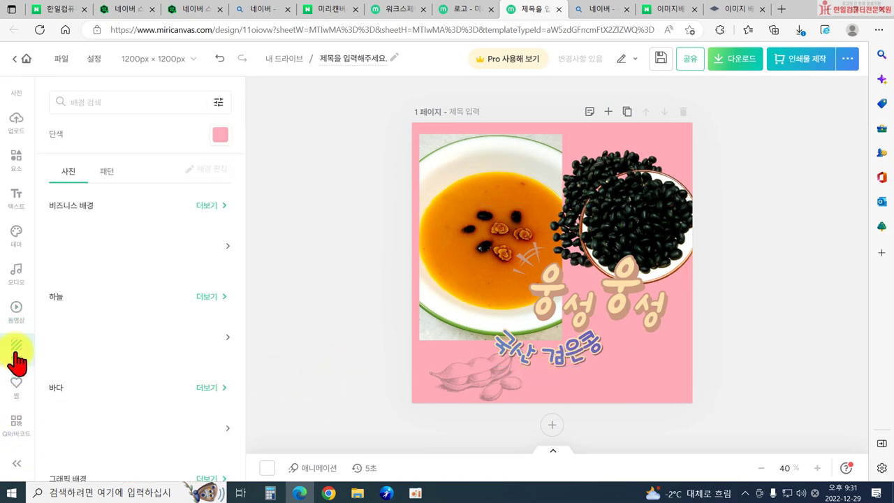
left_click(76, 262)
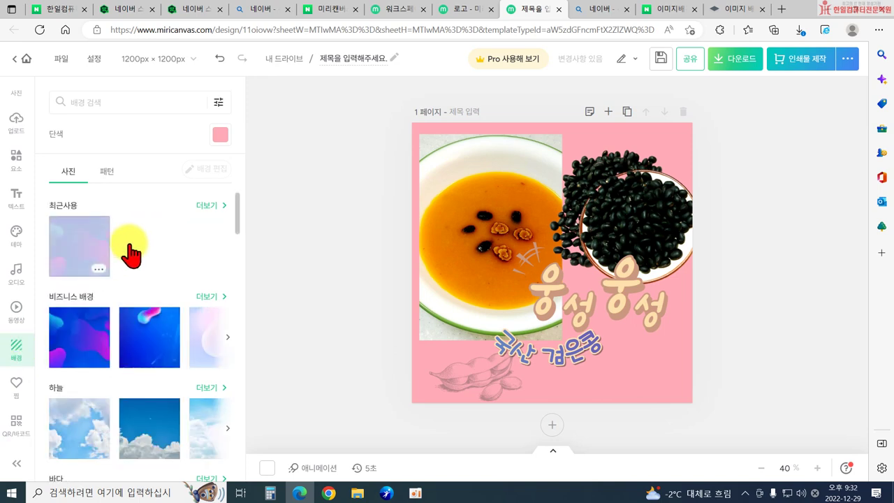
left_click(126, 211)
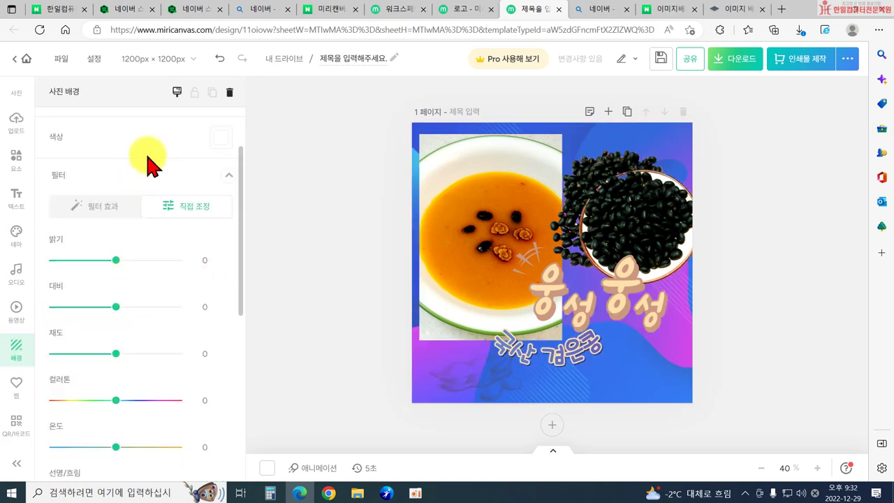
left_click(276, 224)
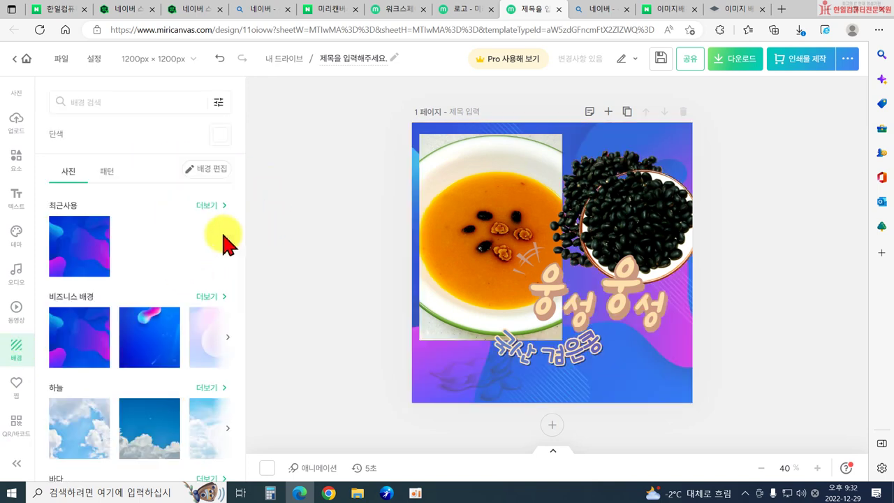
Step: Apply the pink flower pattern as background, with a pattern size of 73% and an opacity of 12%
left_click(107, 173)
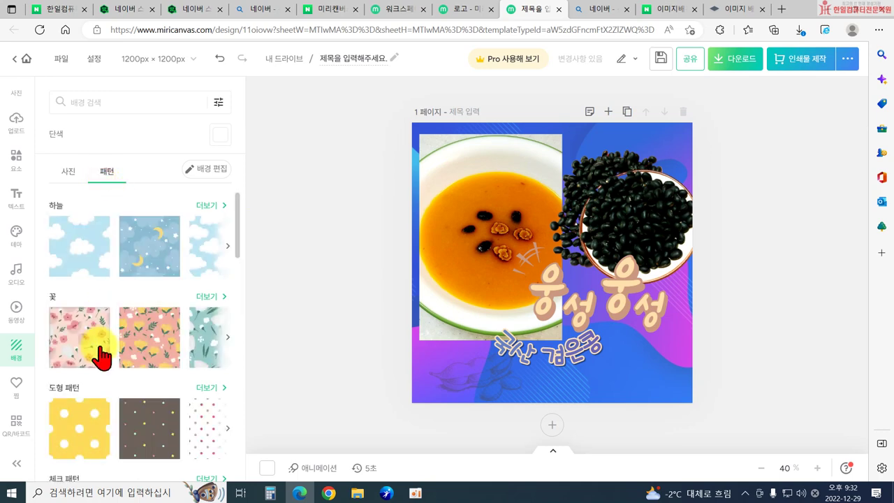
left_click(79, 338)
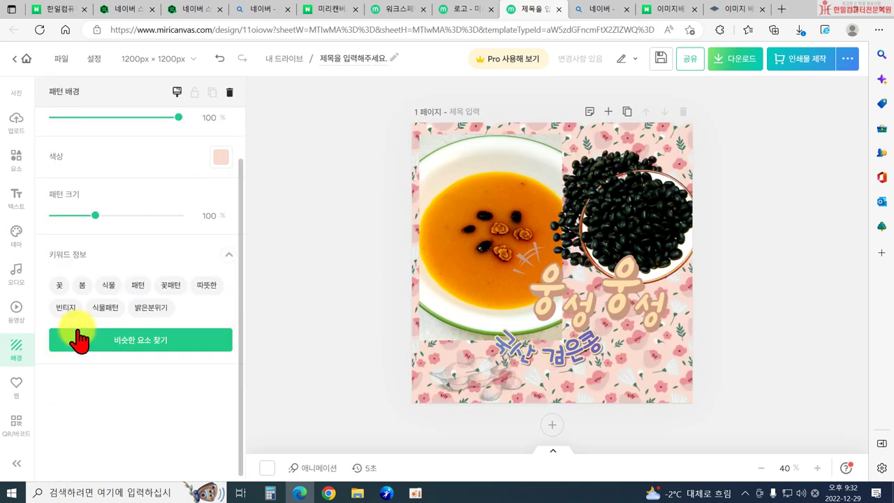
left_click_drag(94, 216, 73, 215)
scroll(159, 170, "up", 1)
left_click_drag(165, 180, 74, 180)
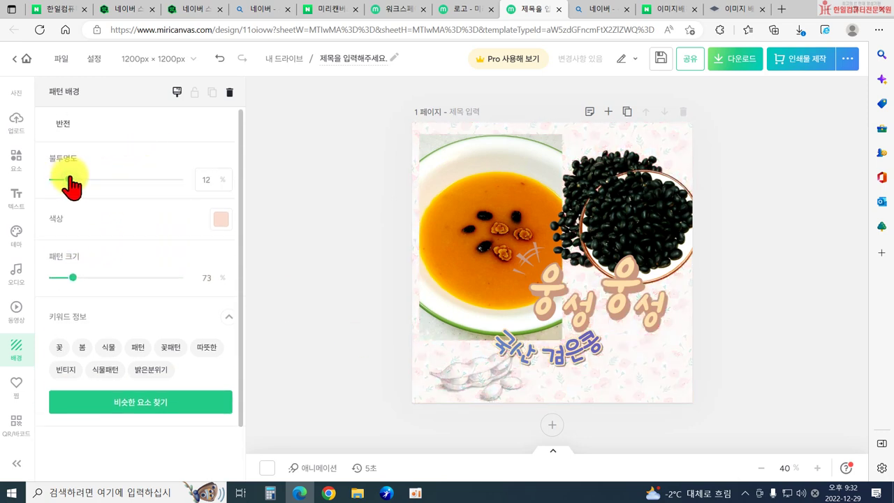
left_click(299, 283)
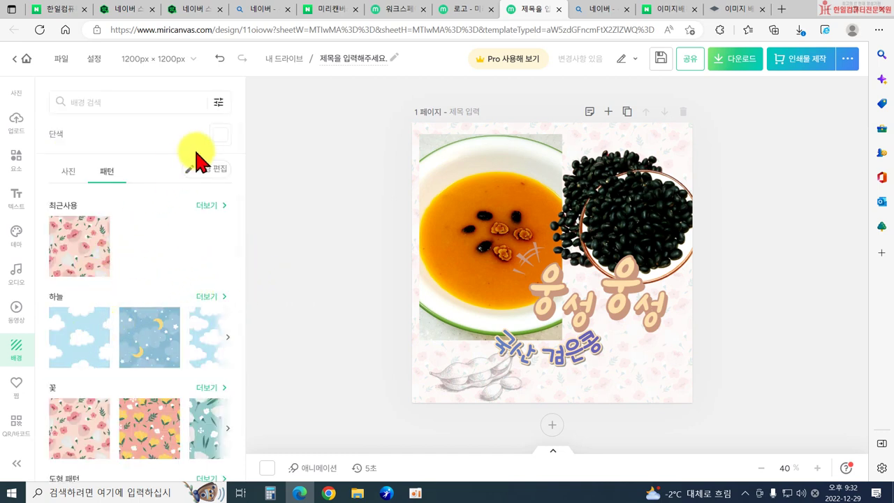
Step: Replace the pattern with a solid background colour, trying pale yellow #FEEBB6 and settling on light salmon pink
left_click(220, 138)
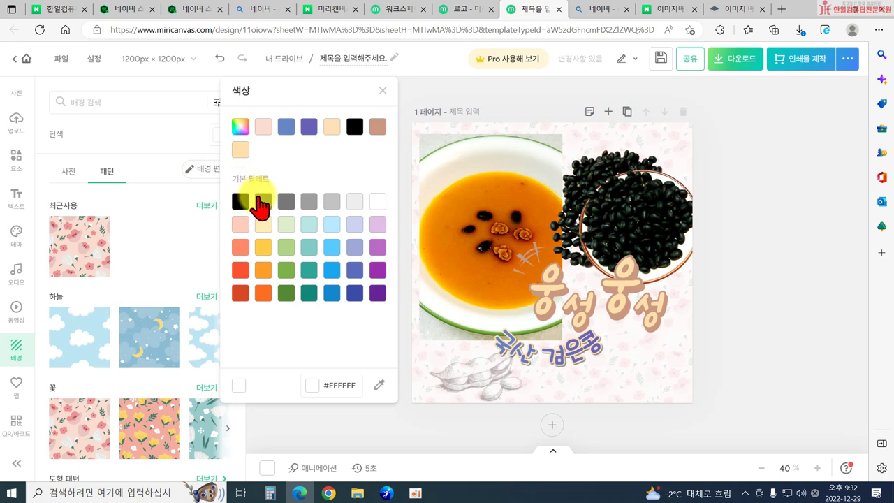
left_click(262, 225)
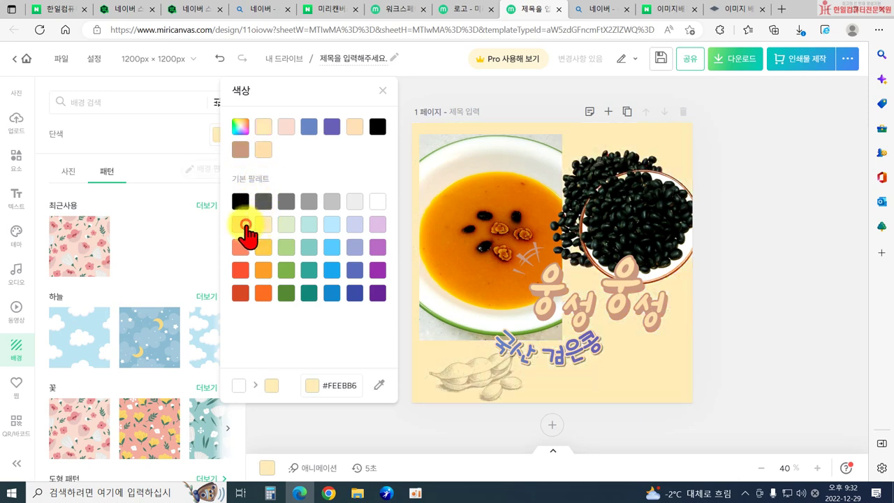
left_click(243, 224)
left_click(348, 426)
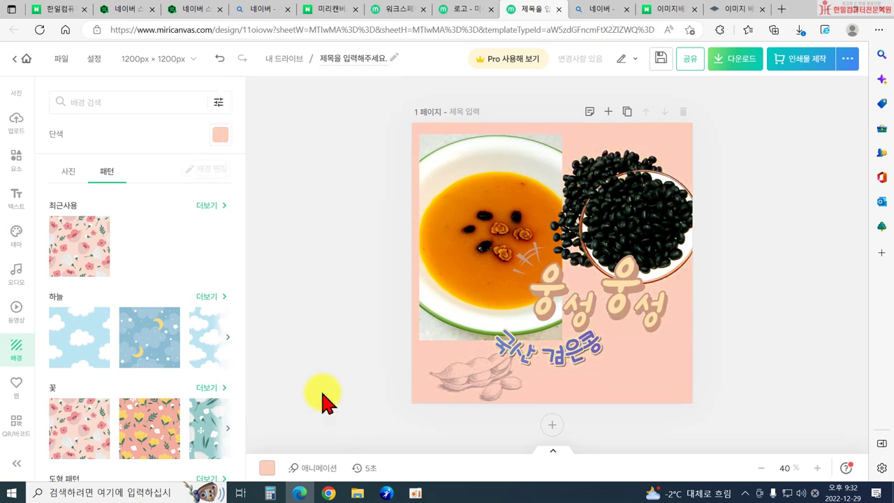
scroll(130, 358, "down", 3)
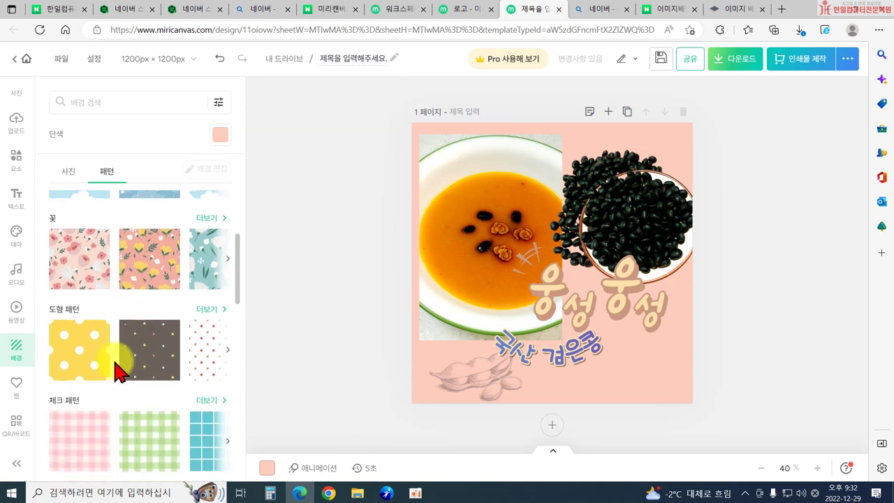
left_click(19, 384)
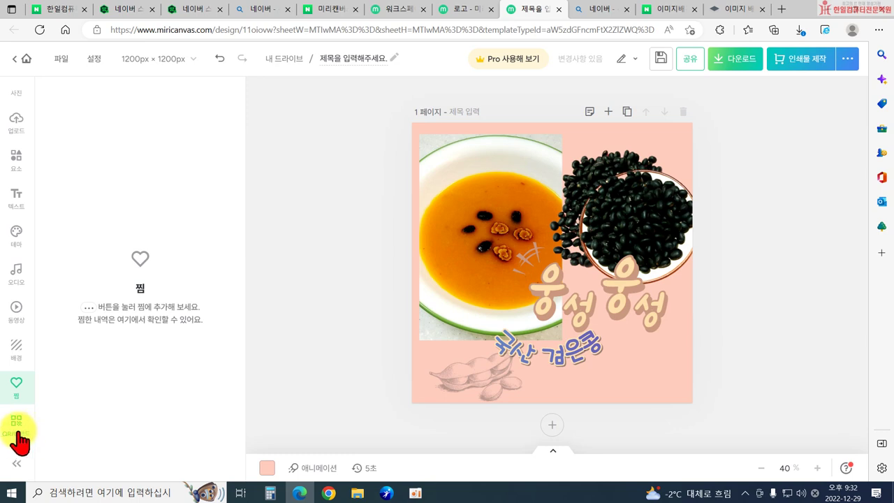
left_click(17, 423)
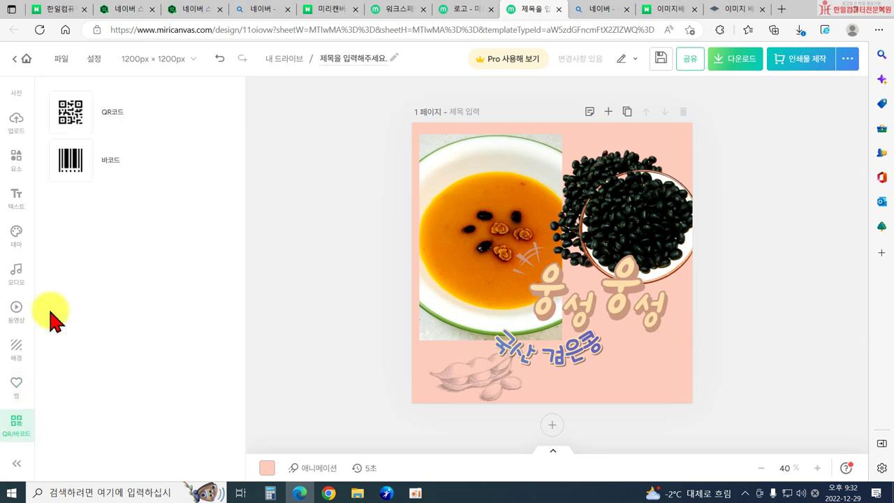
left_click(84, 120)
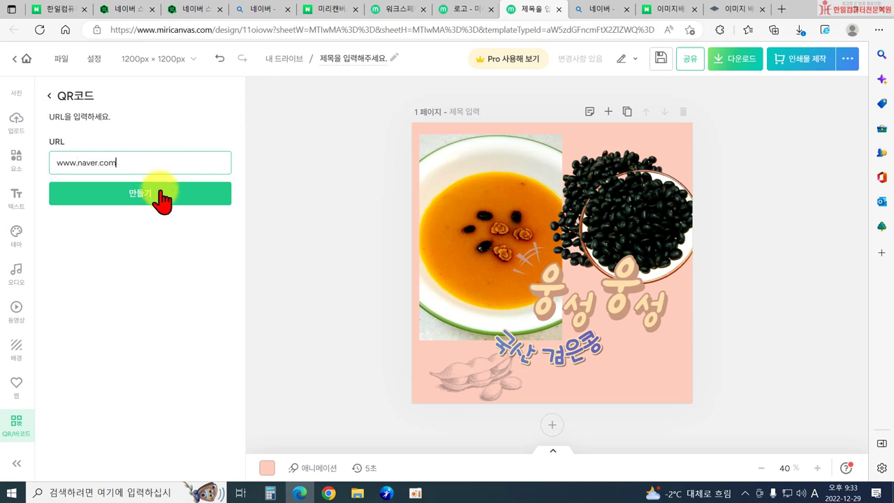
left_click(159, 199)
left_click_drag(554, 288, 628, 342)
left_click_drag(573, 282, 611, 333)
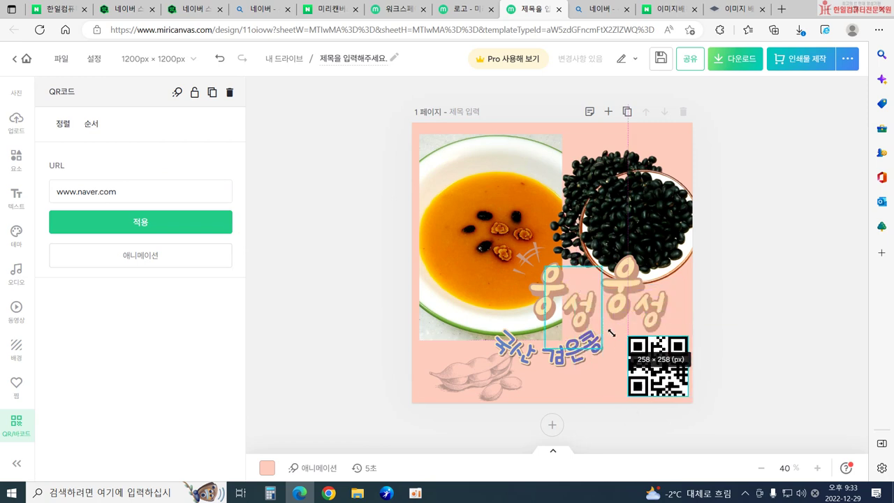
left_click(321, 366)
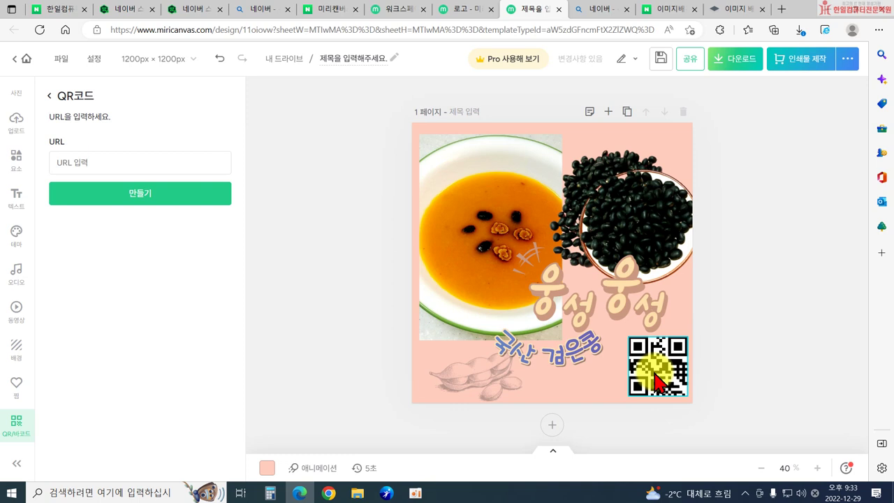
left_click(639, 406)
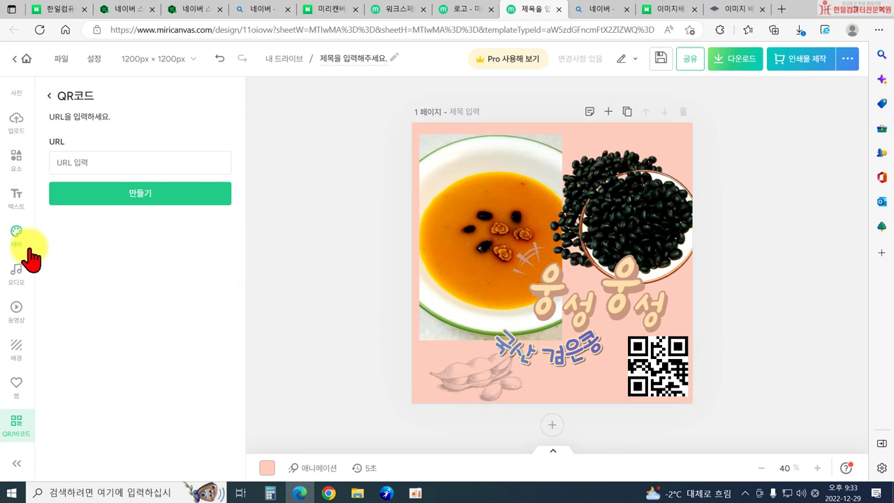
Step: Preview the 회전, 네온 and 올라오기 page animations, and apply 밀어내기 to the page
scroll(28, 255, "up", 2)
scroll(19, 258, "down", 2)
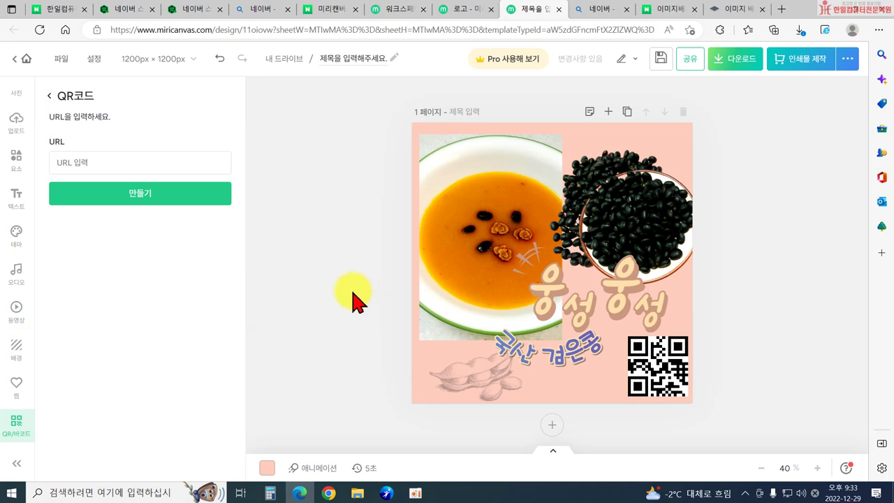
left_click(309, 465)
left_click(154, 236)
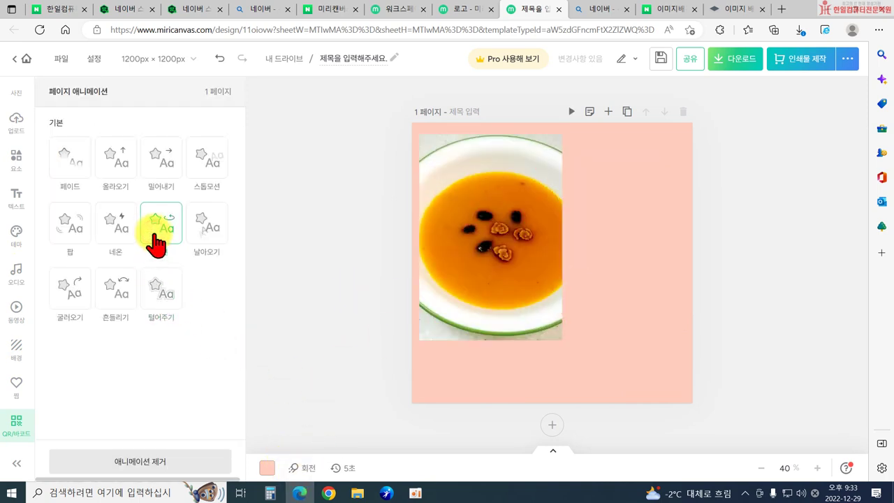
left_click(128, 240)
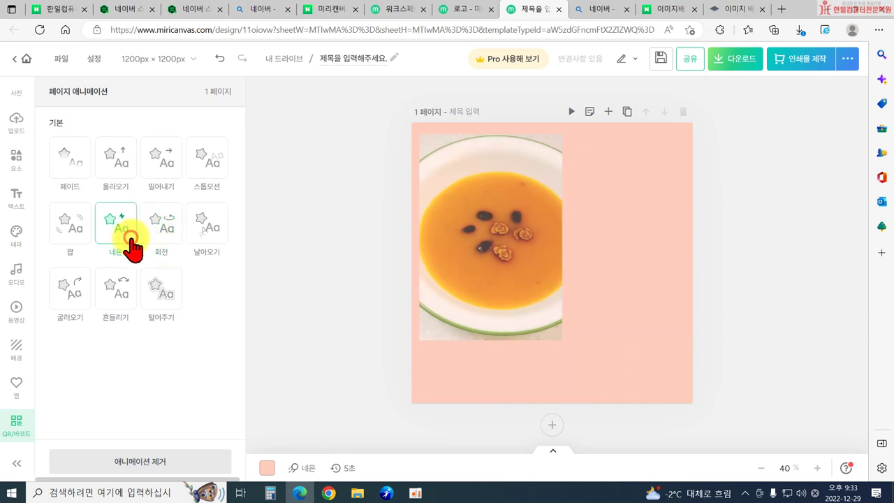
left_click(123, 180)
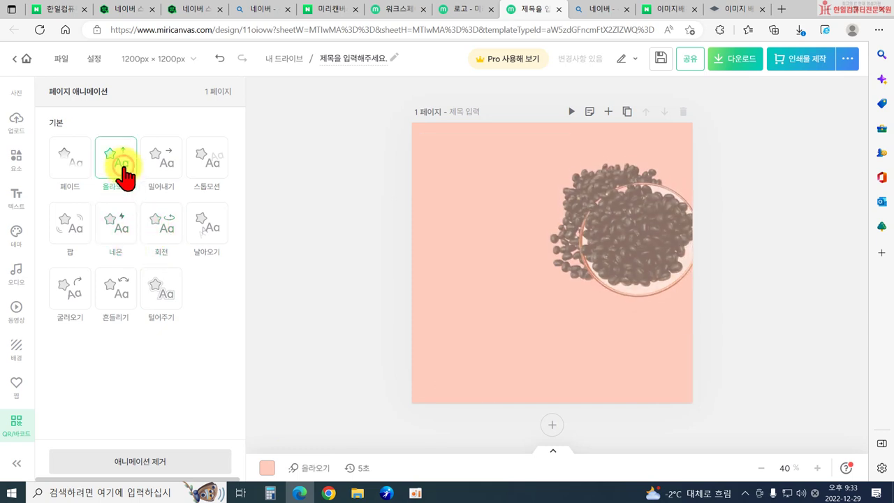
left_click(161, 167)
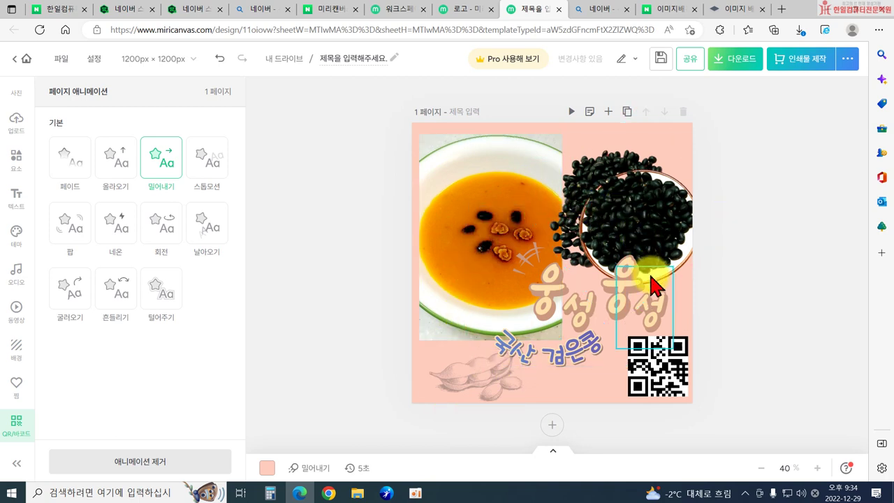
Step: Add a blank second page and remove it, and duplicate the design page and delete the original
left_click(608, 113)
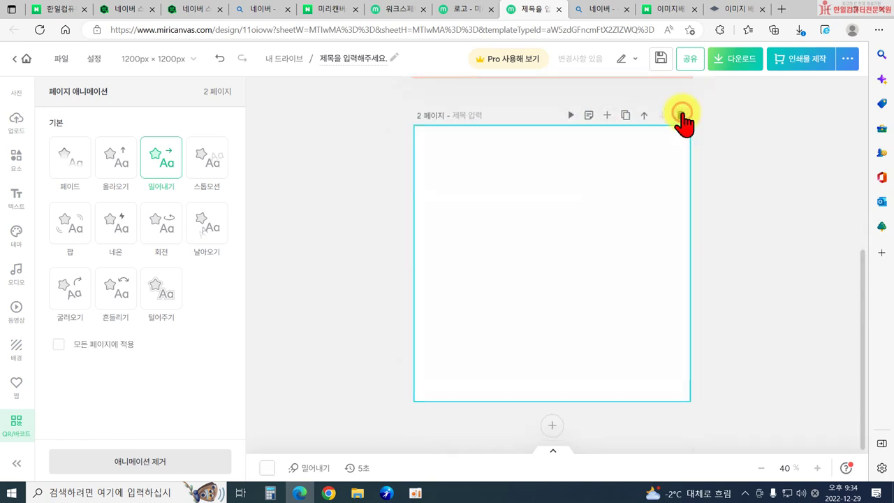
left_click(681, 113)
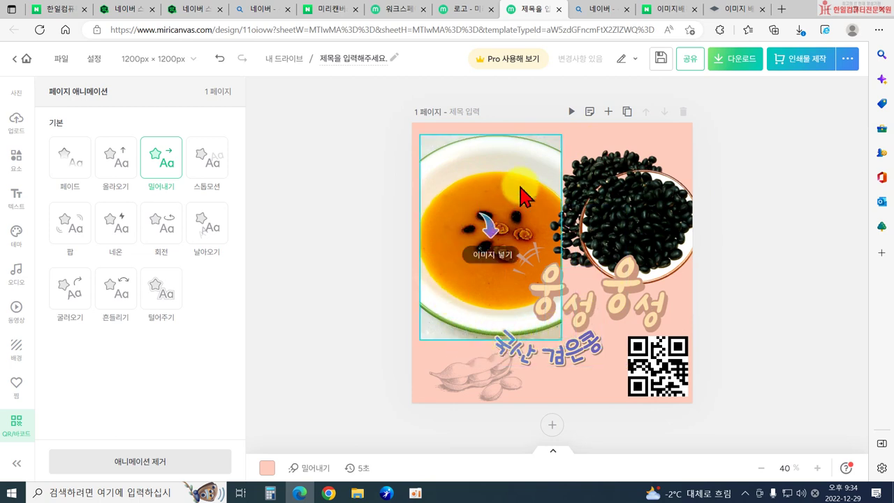
left_click(626, 113)
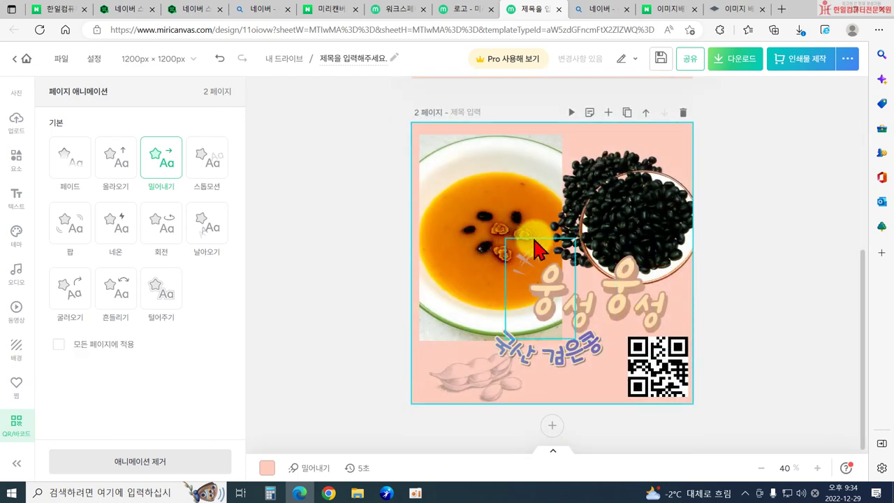
scroll(660, 360, "up", 5)
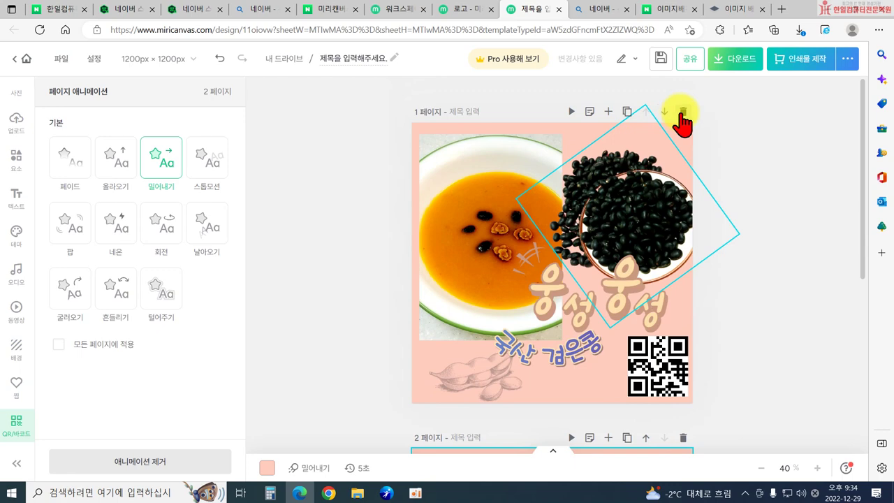
left_click(682, 113)
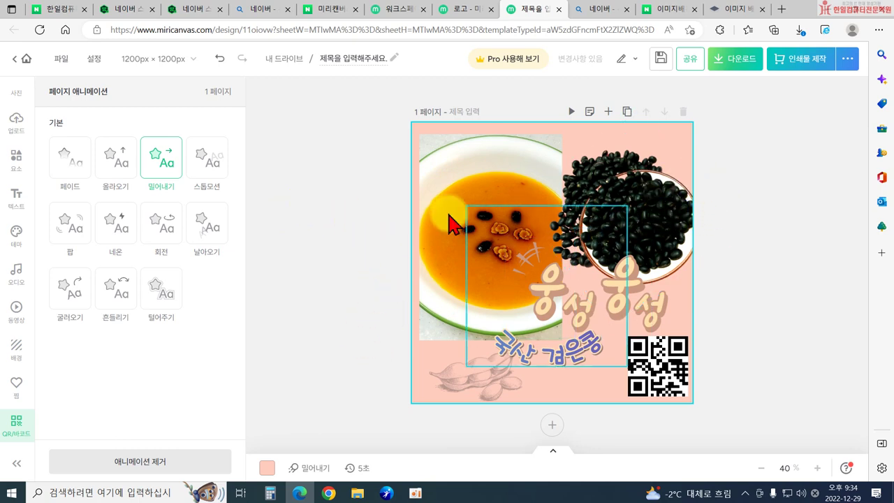
Step: View the download options for the black bean design, dismiss them, and close the design
left_click(736, 67)
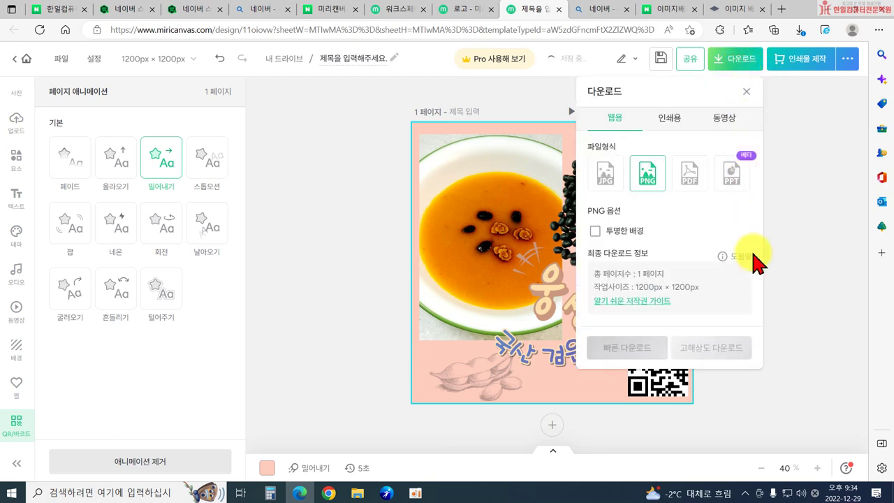
left_click(749, 93)
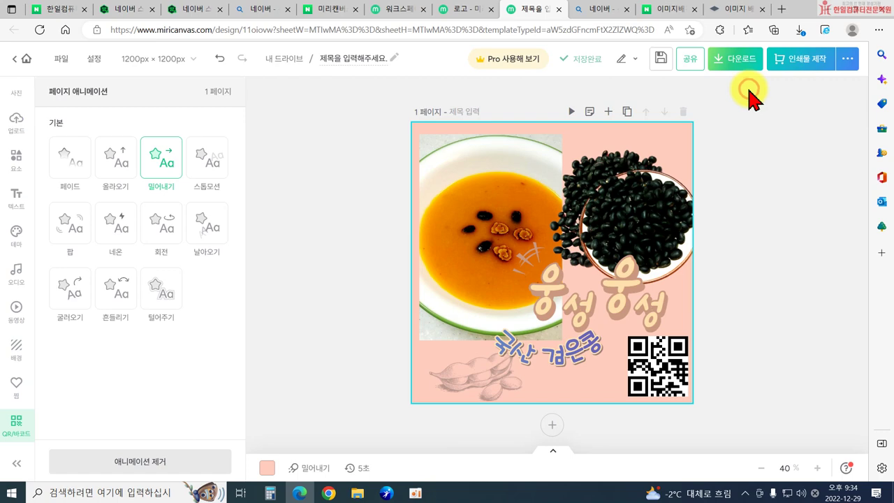
left_click(558, 9)
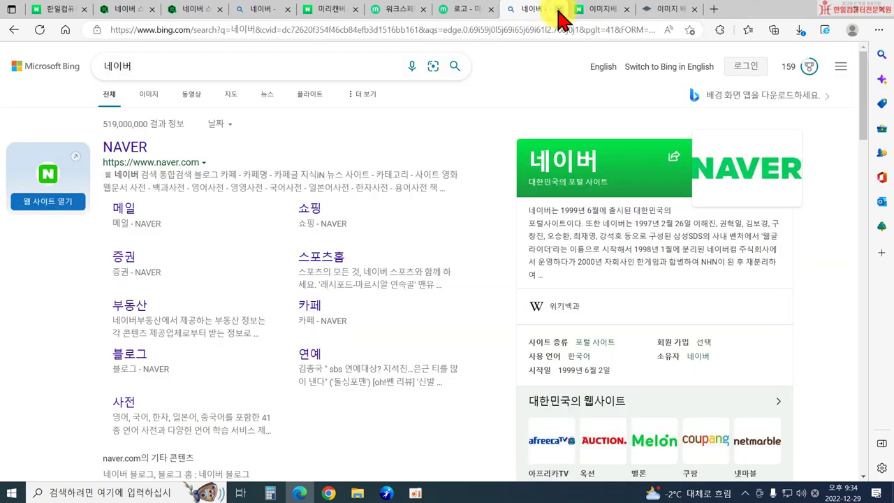
Step: Close the 네이버 search, 이미지배경제거 search and 로고 design pages, and switch to the Naver Smart Store management page
left_click(559, 9)
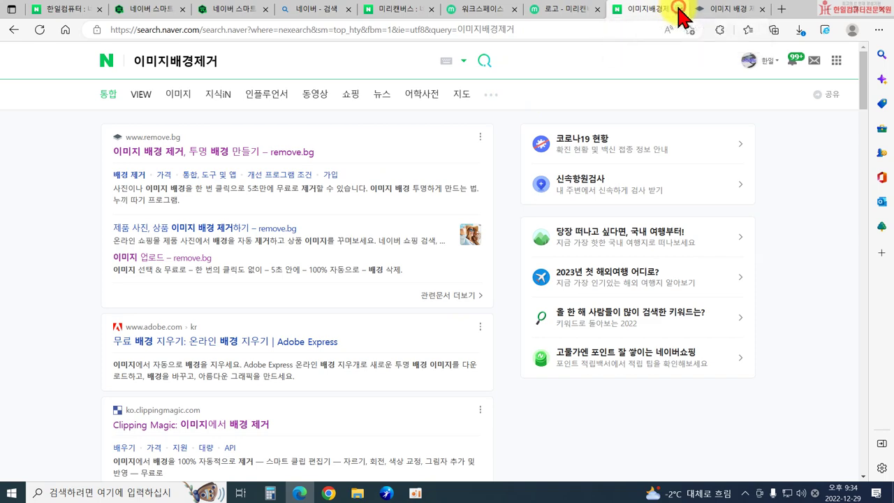
left_click(676, 9)
left_click(237, 9)
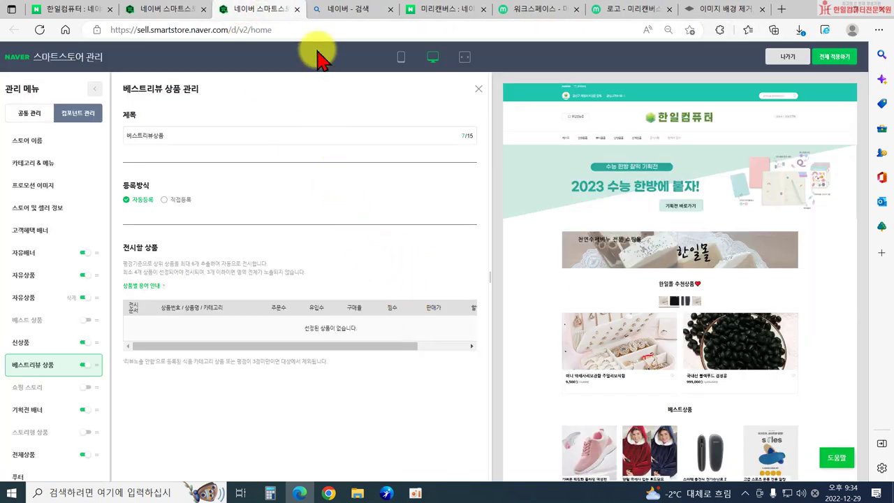
left_click(619, 10)
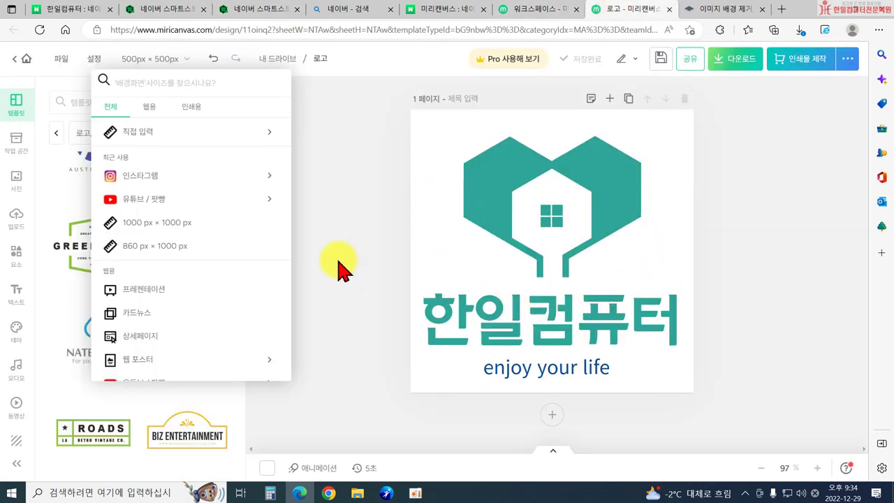
left_click(667, 10)
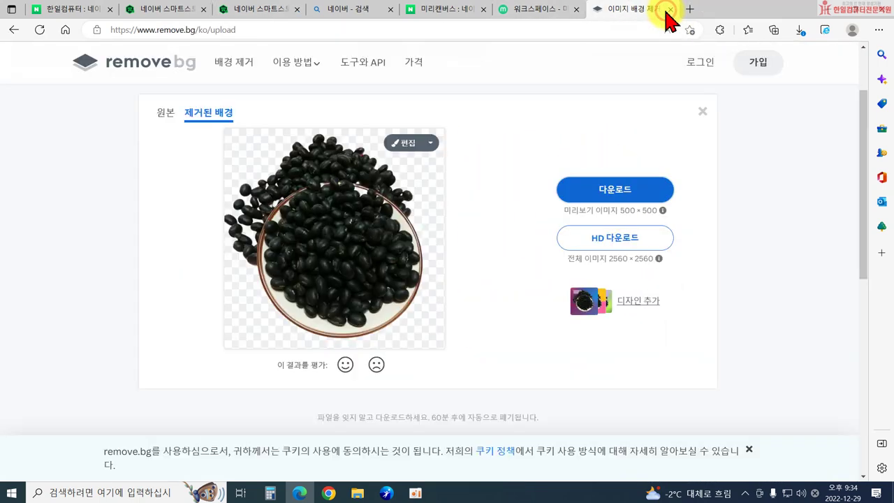
left_click(304, 15)
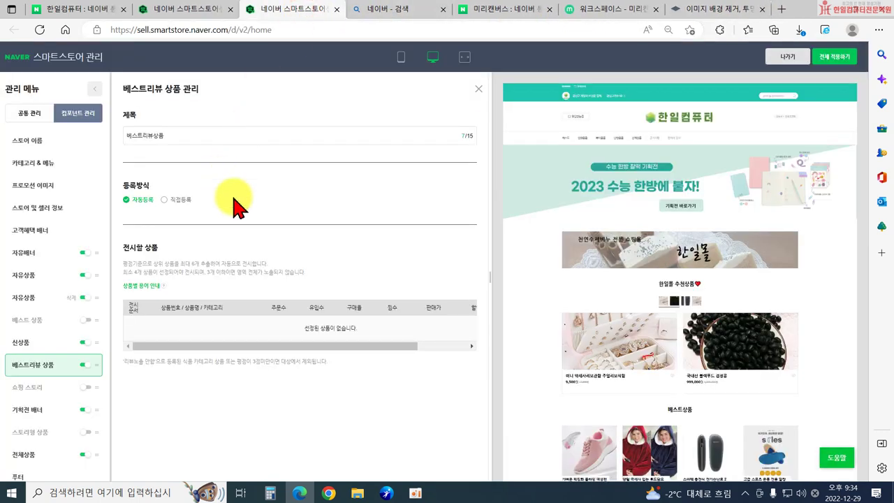